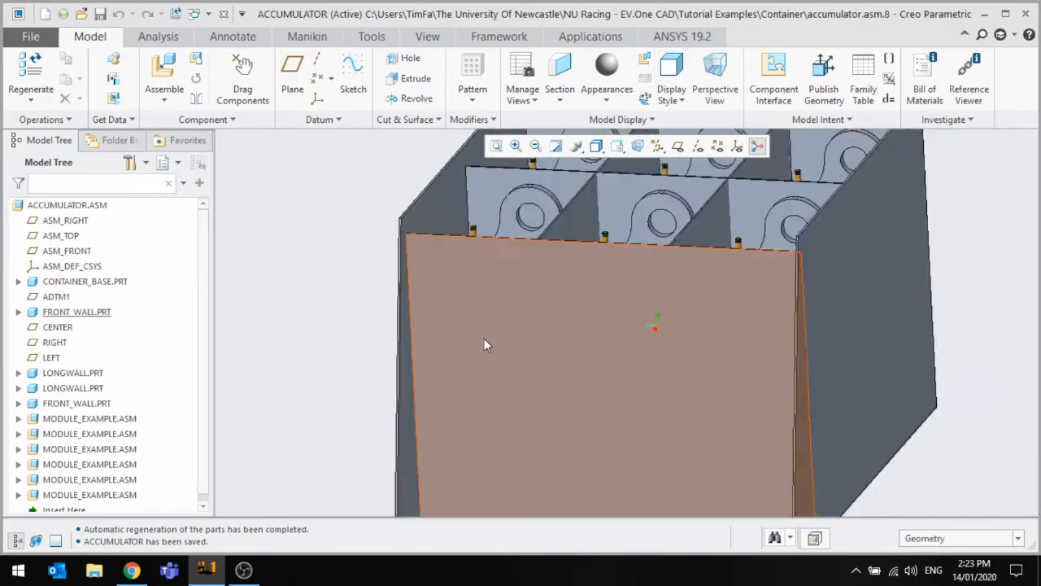
Examine the accumulator container's walls and the six modules inside from several angles.
middle_click_drag(532, 340, 565, 348)
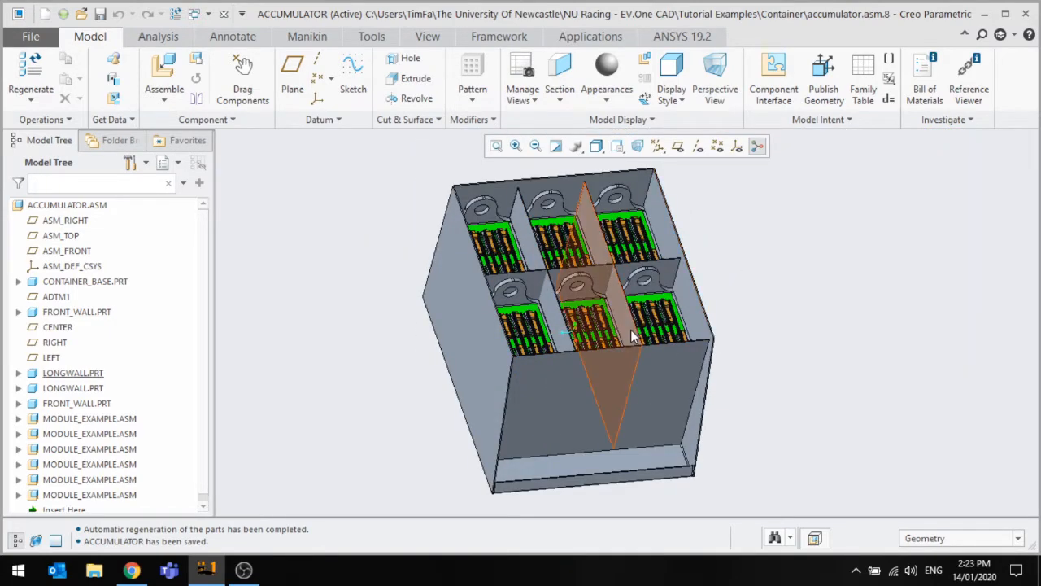
scroll(633, 337, "down", 3)
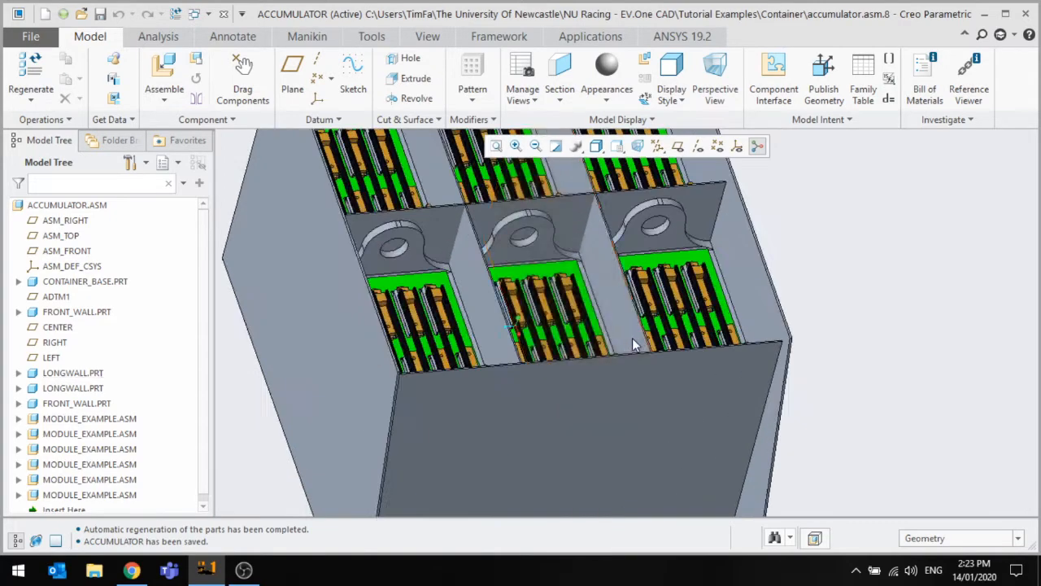
scroll(633, 355, "up", 2)
middle_click_drag(610, 350, 587, 355)
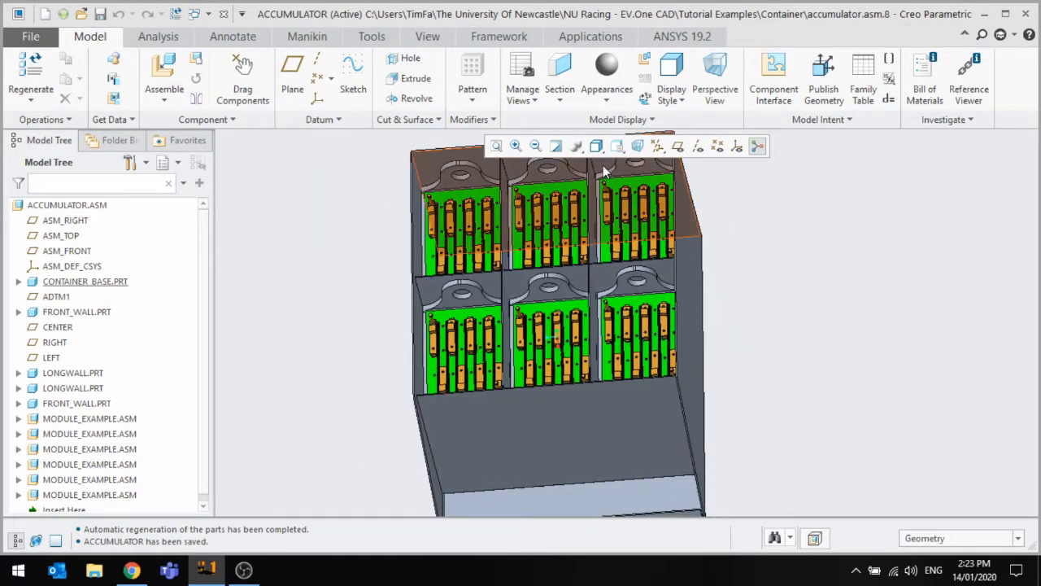
scroll(603, 167, "down", 3)
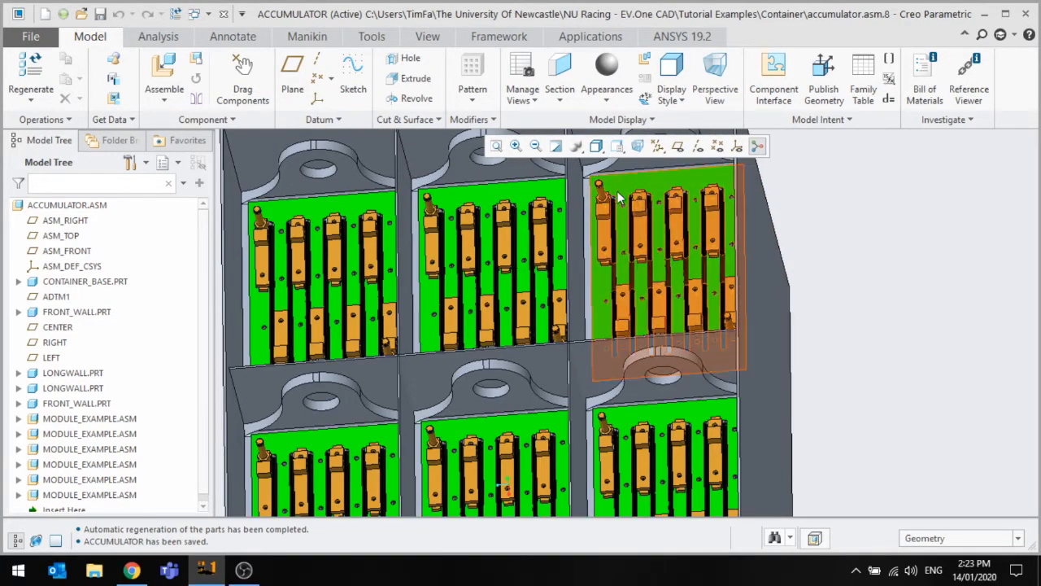
scroll(616, 195, "up", 3)
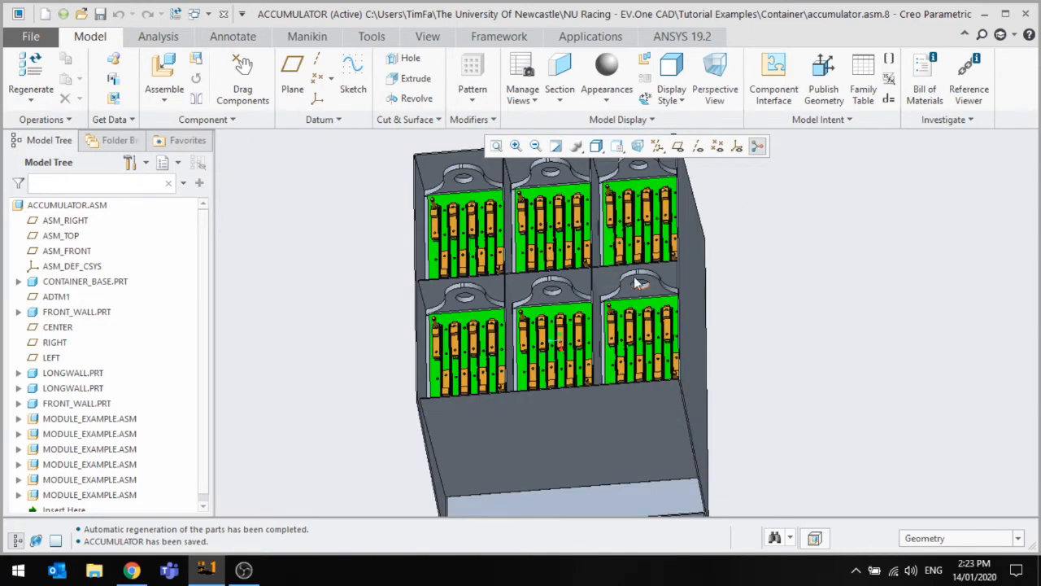
scroll(637, 276, "up", 3)
scroll(639, 260, "down", 3)
middle_click_drag(583, 283, 592, 265)
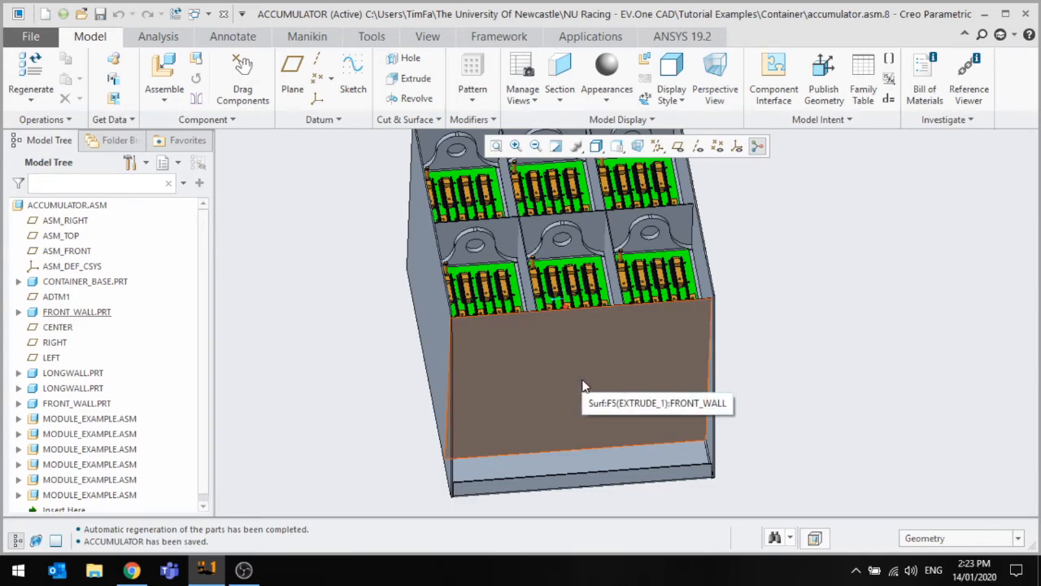
scroll(582, 382, "up", 3)
scroll(582, 382, "down", 3)
scroll(565, 391, "up", 1)
mouse_move(564, 393)
middle_mouse_down()
mouse_move(562, 361)
mouse_move(579, 358)
mouse_move(570, 352)
mouse_move(590, 366)
mouse_move(555, 355)
middle_mouse_up()
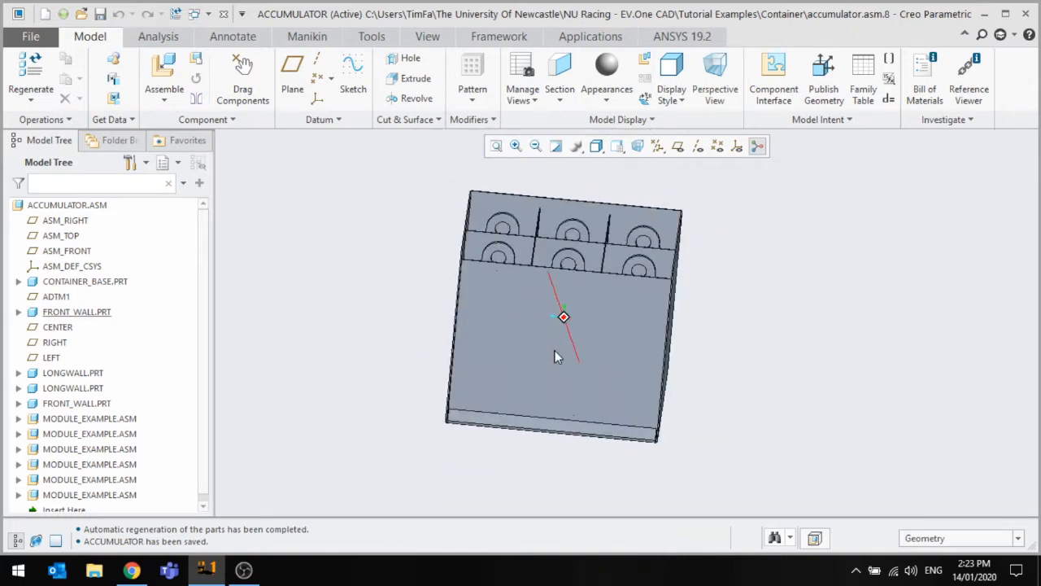
Edit the section sketch of FRONT_WALL's Extrude 1, setting the wall's vertical side length to 300, and accept the sketch.
left_click(618, 322)
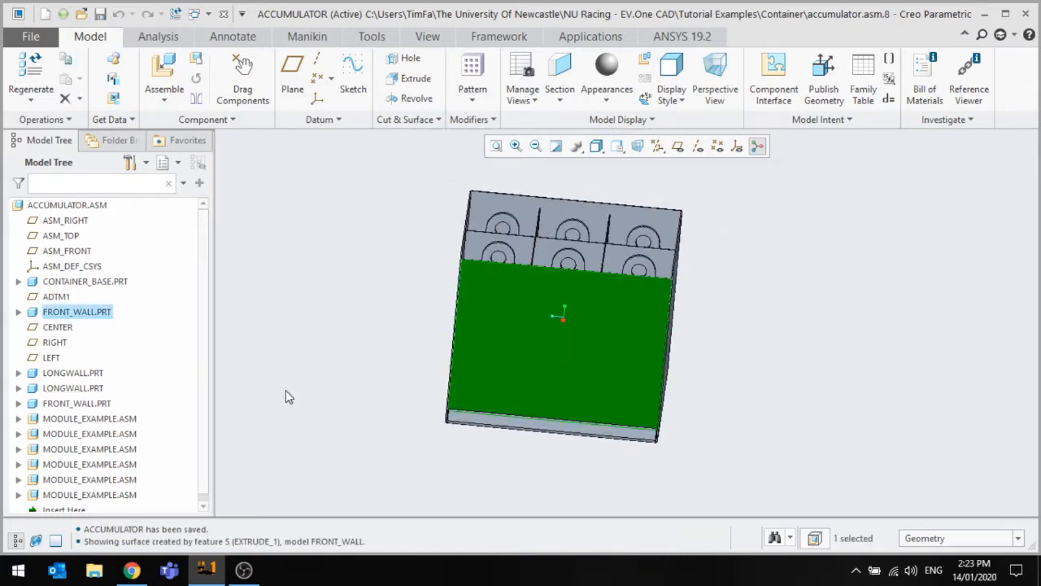
left_click(19, 314)
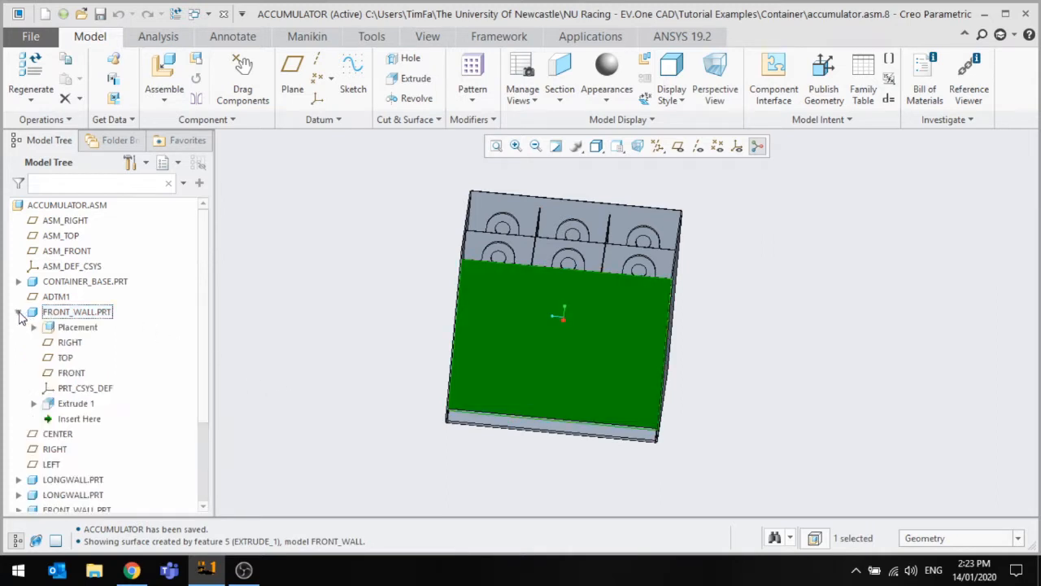
left_click(75, 404)
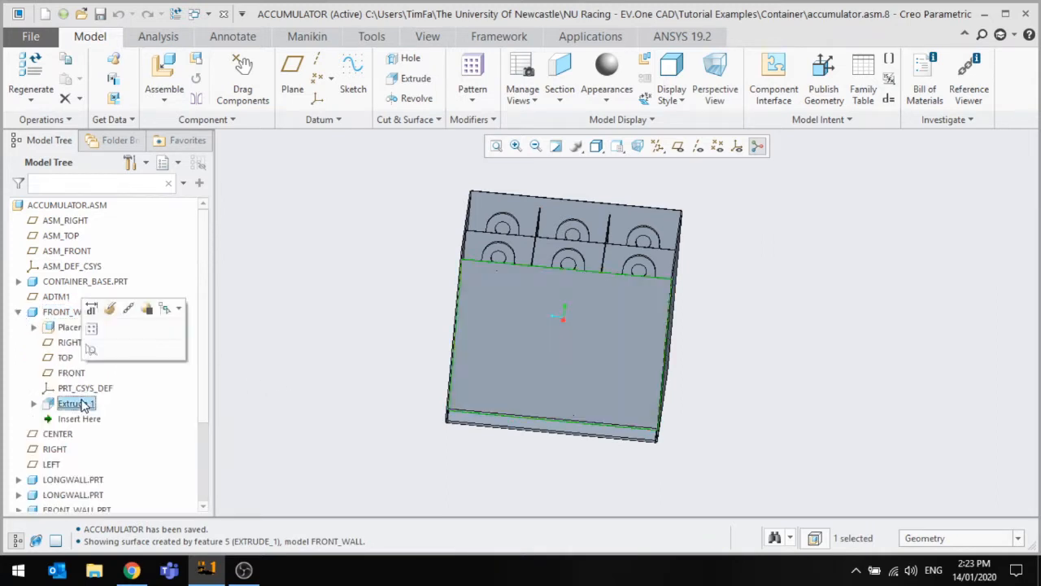
left_click(33, 403)
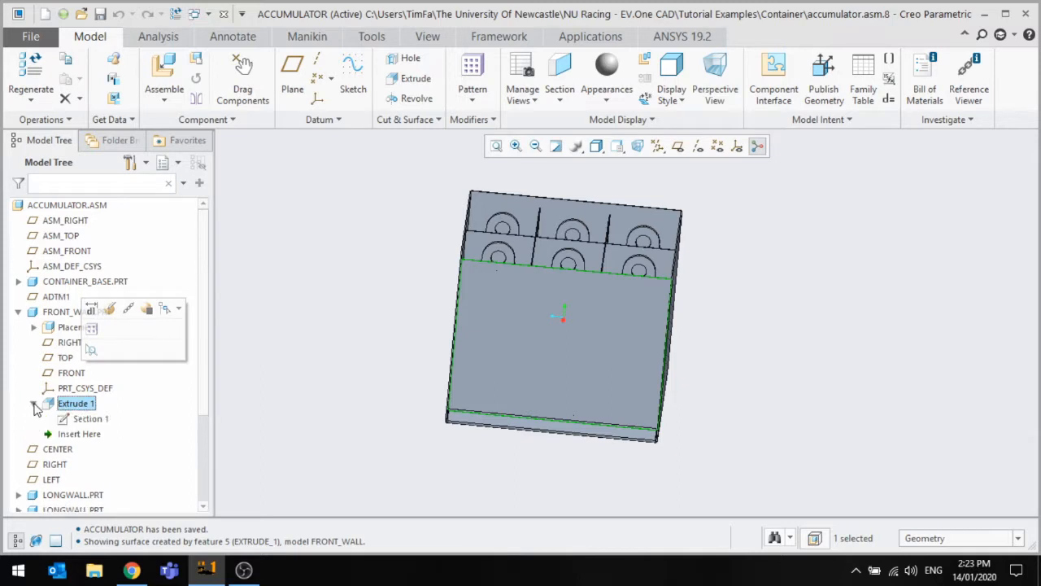
left_click(104, 419)
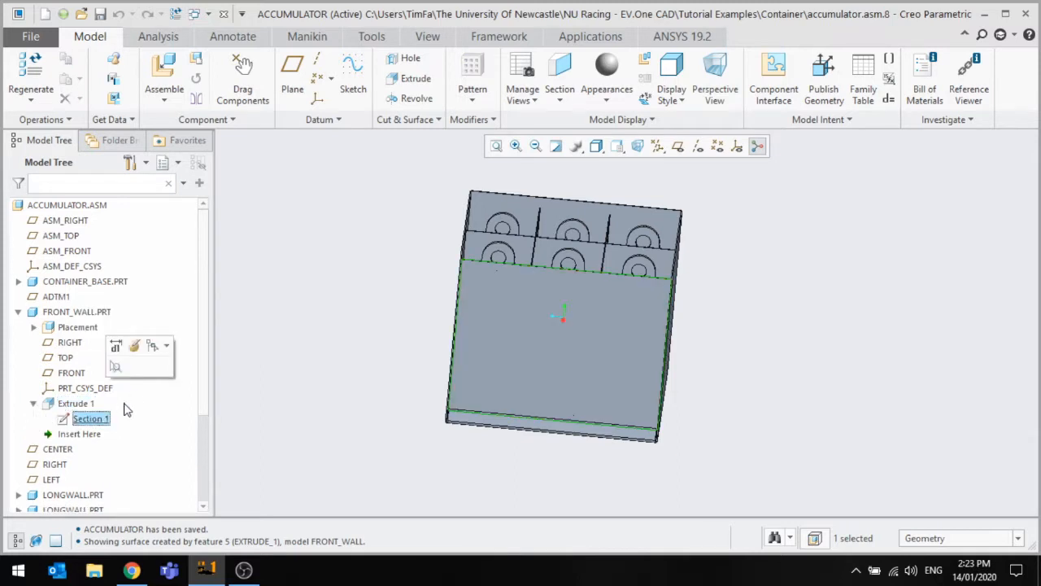
left_click(137, 347)
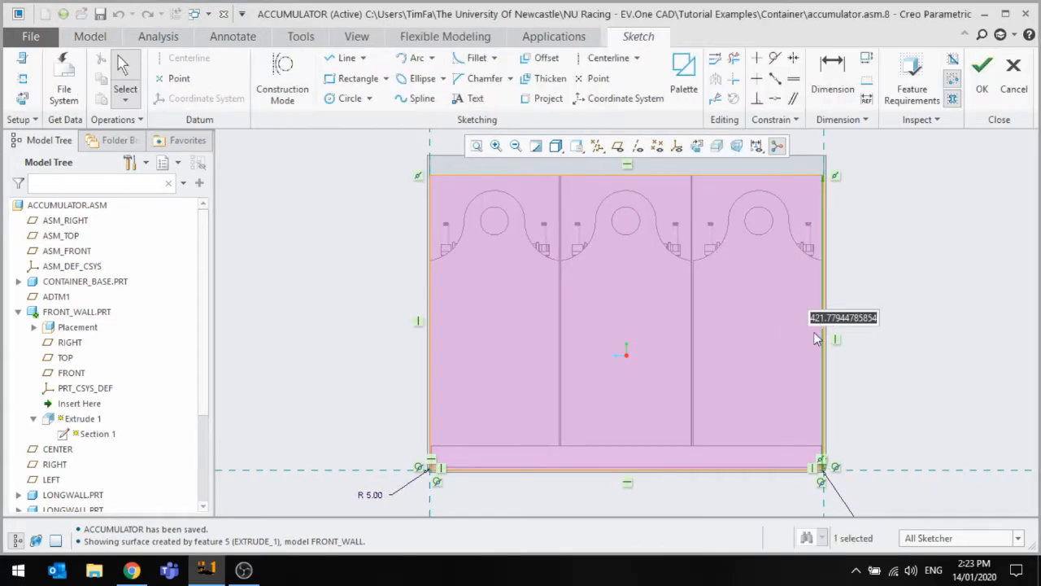
type("300")
key("Return")
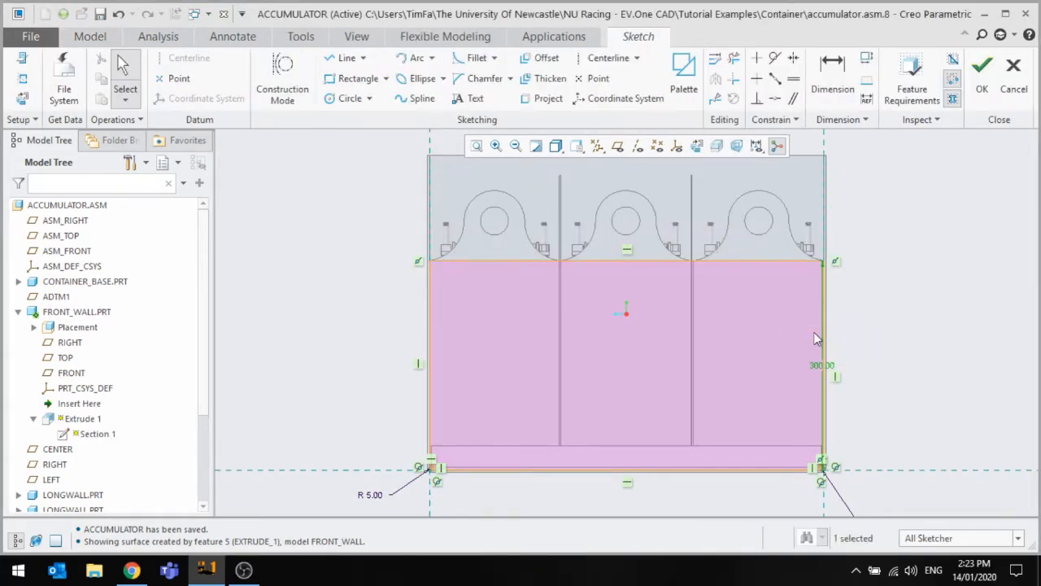
left_click(984, 75)
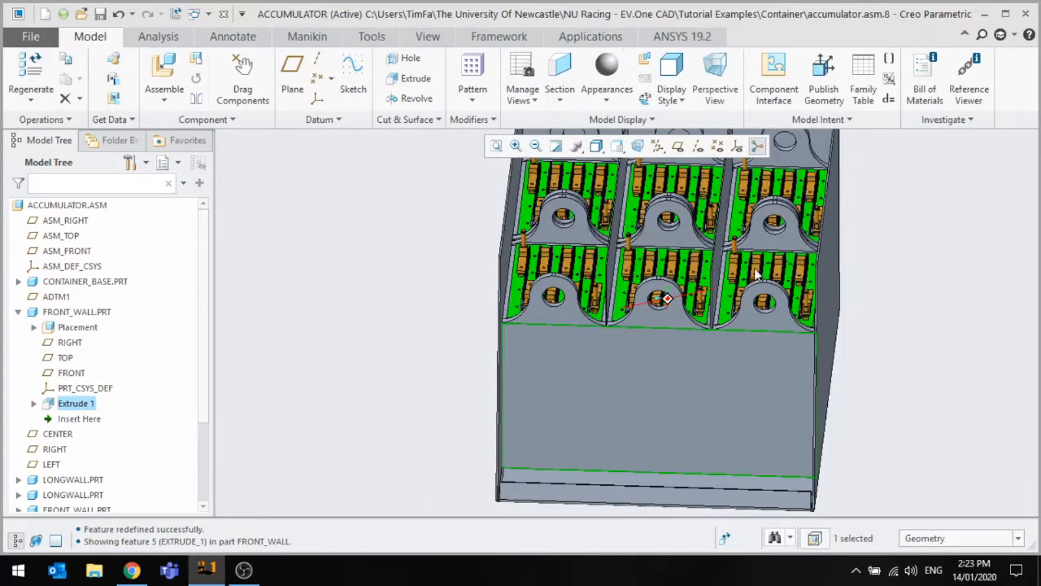
Regenerate the accumulator assembly to update its parts with the front wall's new height.
scroll(579, 276, "up", 5)
scroll(603, 229, "down", 6)
scroll(527, 253, "down", 1)
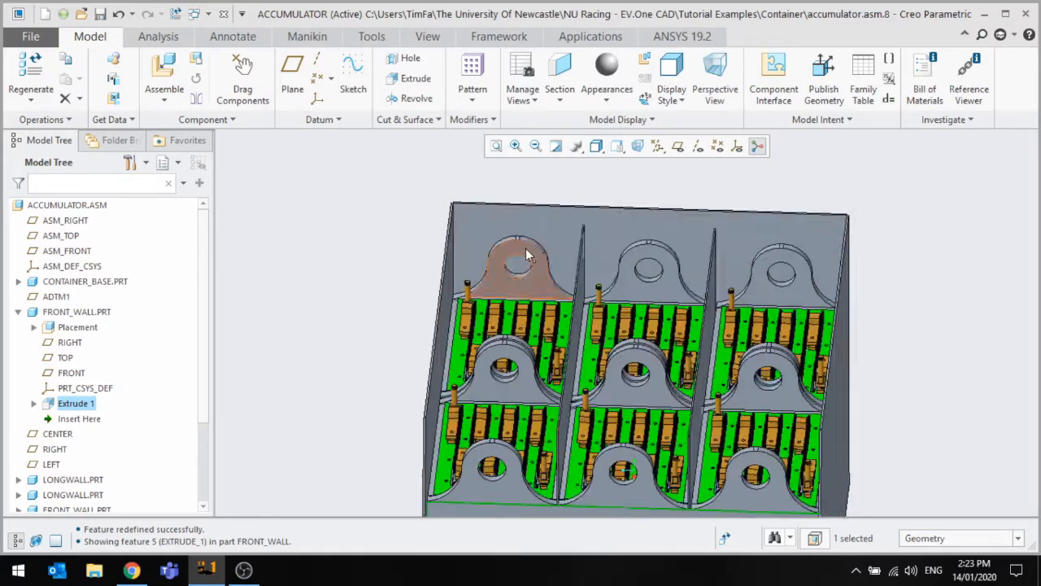
middle_click_drag(527, 256, 561, 301)
left_click(30, 72)
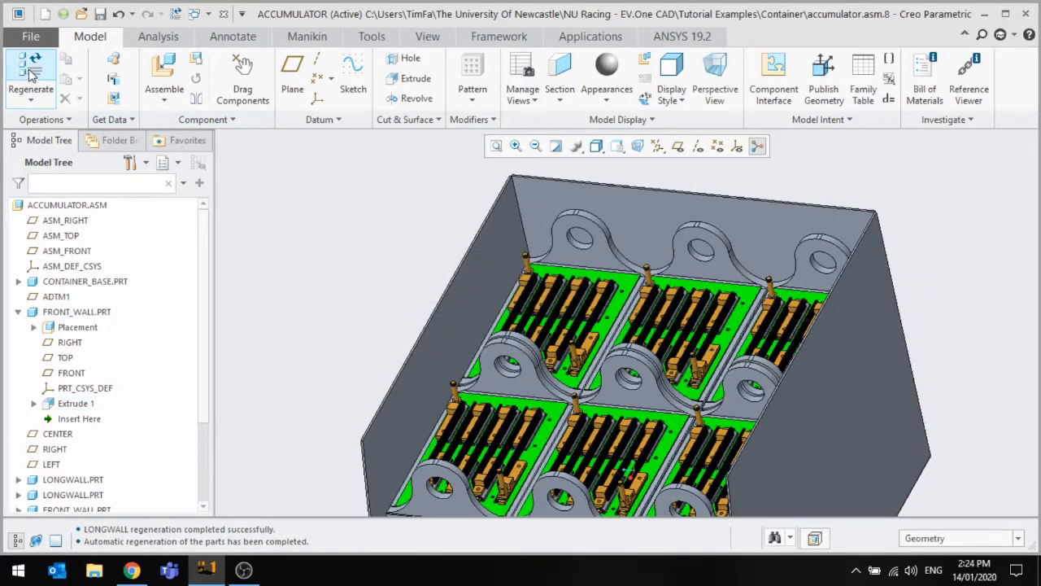
Examine the fit of the inner walls around the modules and the front wall's top edge from above and the sides.
scroll(425, 207, "up", 4)
scroll(454, 297, "down", 5)
middle_click_drag(458, 304, 472, 312)
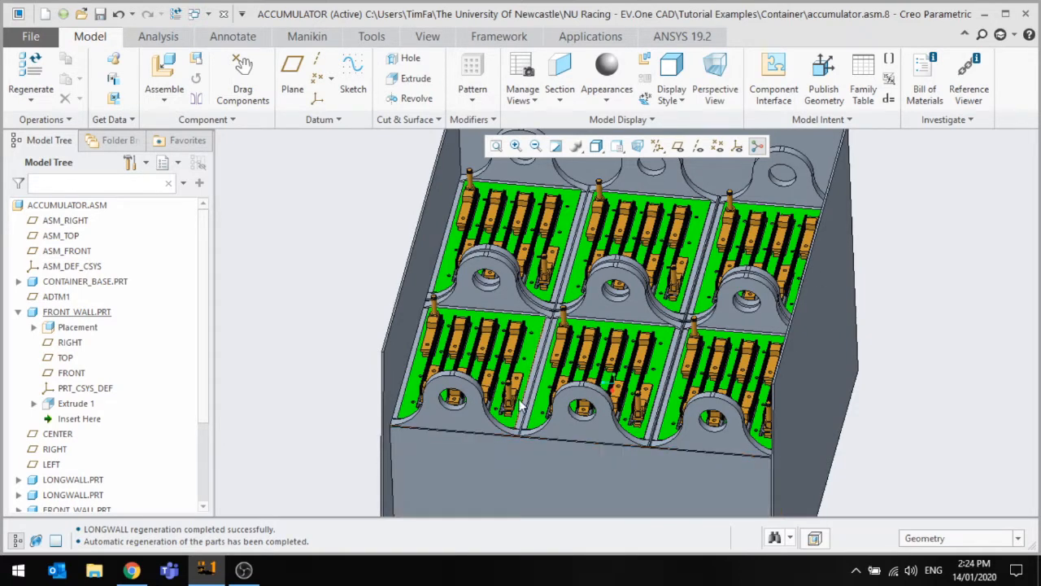
left_click(509, 454)
middle_click_drag(508, 453, 527, 307)
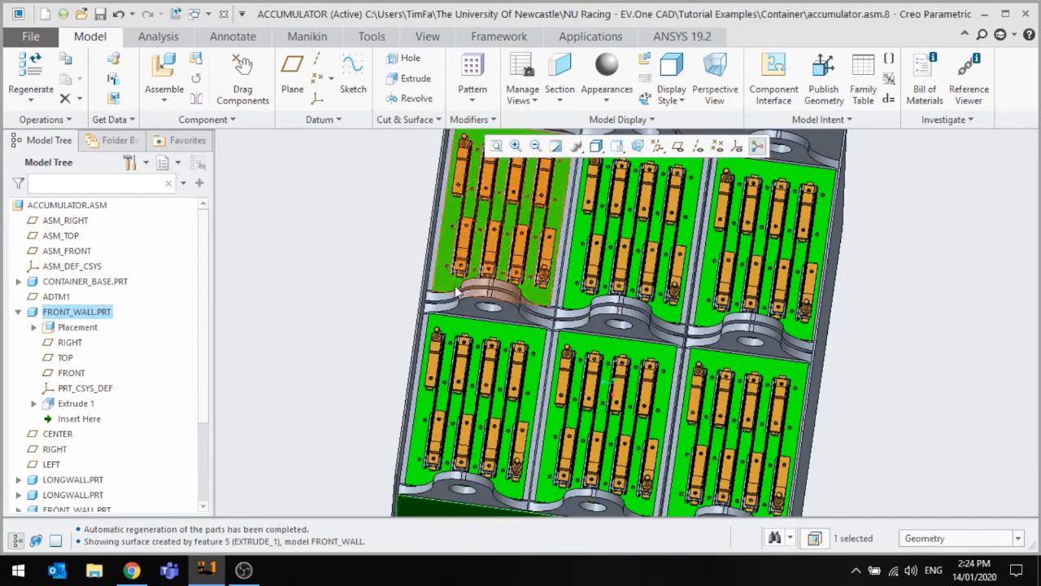
scroll(549, 300, "up", 3)
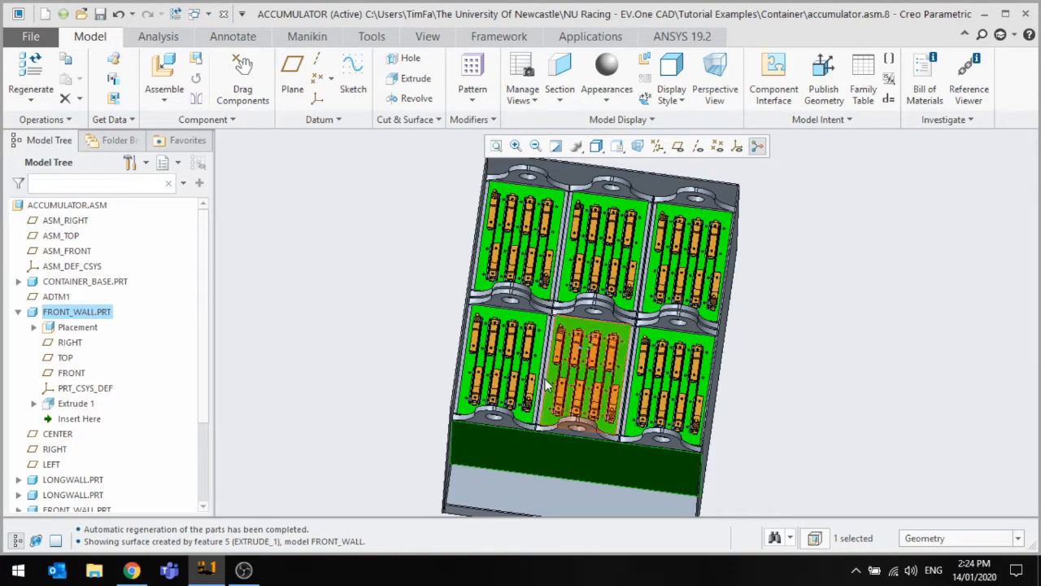
scroll(551, 307, "down", 5)
middle_click_drag(552, 307, 574, 388)
scroll(578, 389, "down", 2)
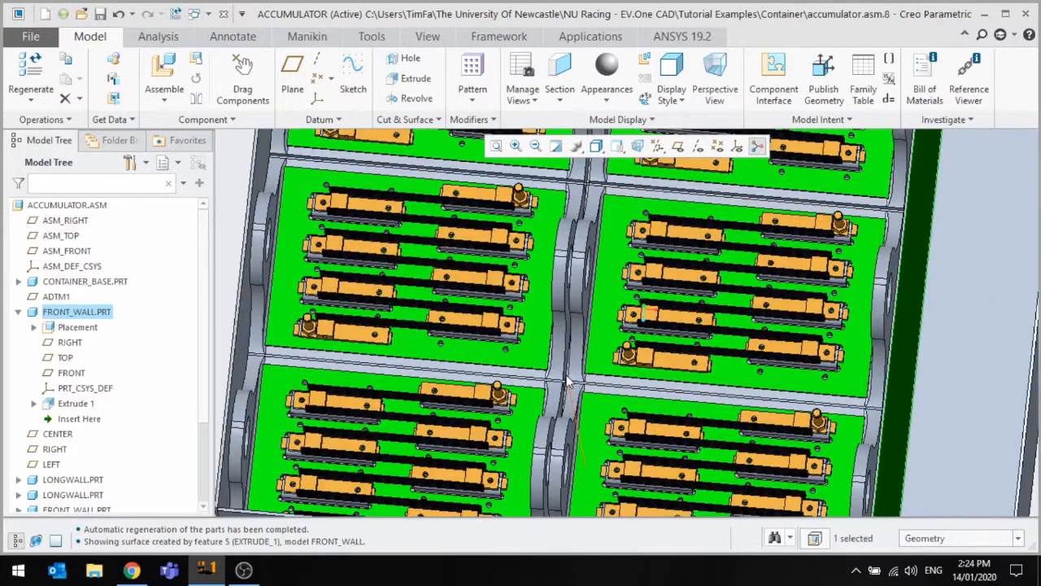
key("ctrl+d")
scroll(651, 301, "up", 2)
scroll(663, 311, "down", 3)
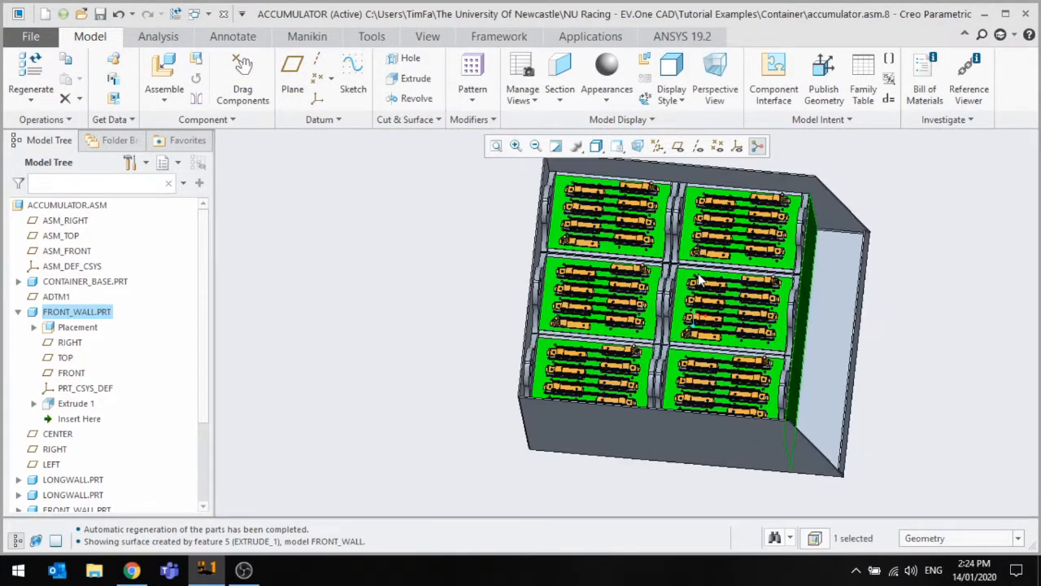
middle_click_drag(663, 311, 785, 264)
scroll(786, 263, "down", 4)
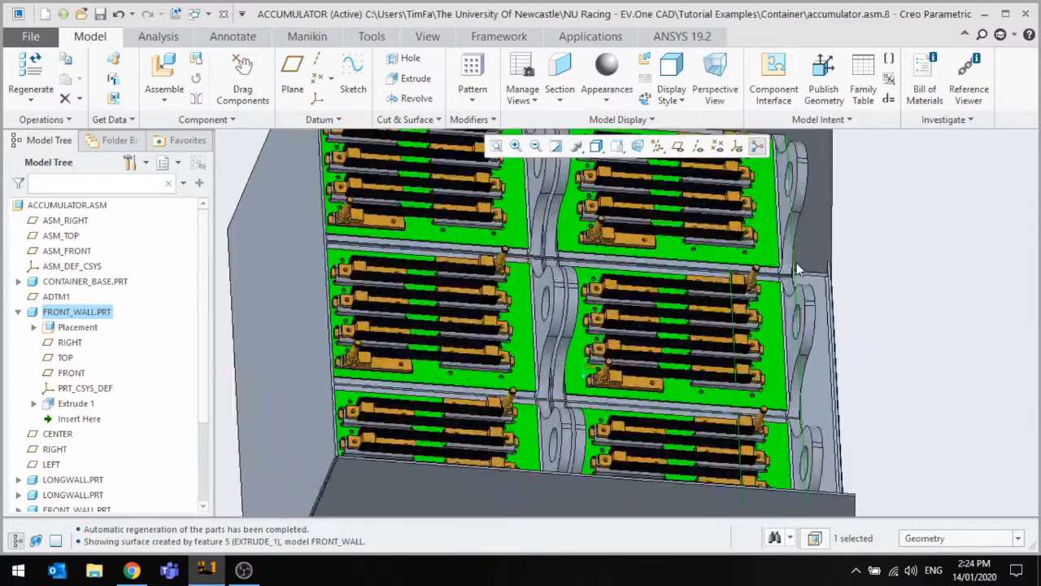
scroll(796, 284, "up", 5)
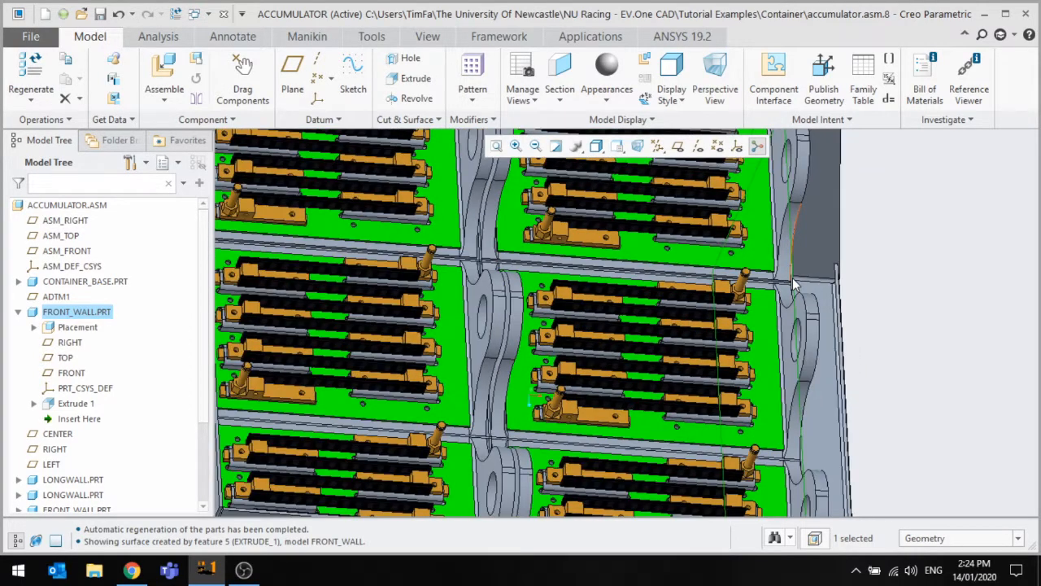
scroll(756, 317, "down", 2)
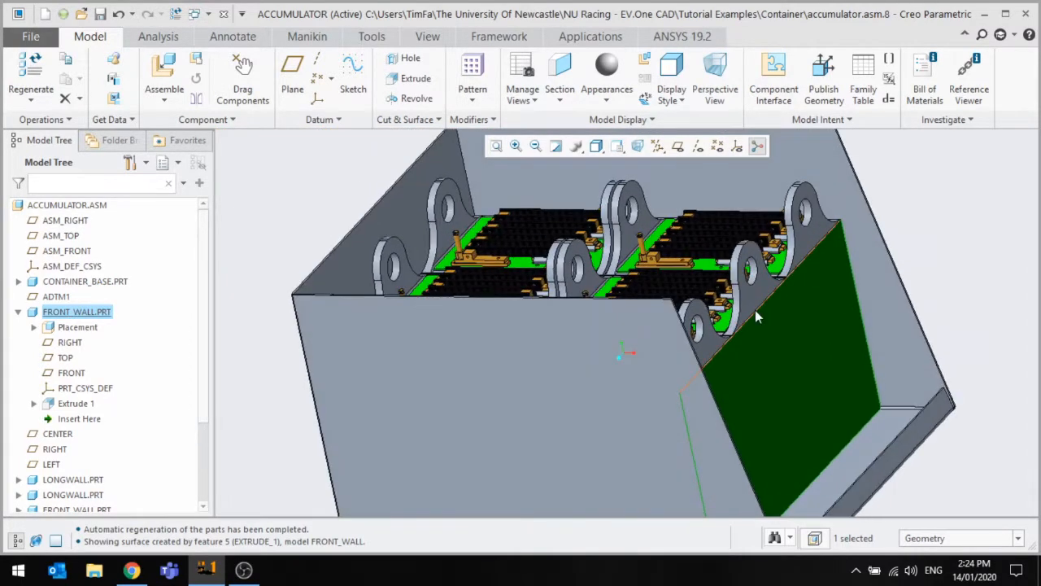
scroll(757, 318, "up", 3)
scroll(624, 258, "down", 2)
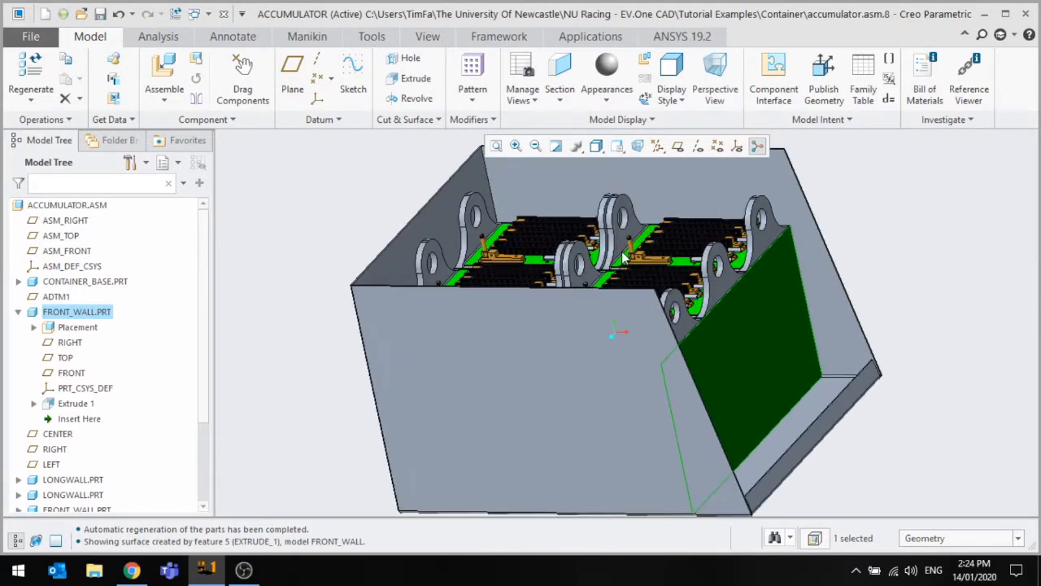
middle_click_drag(625, 257, 547, 281)
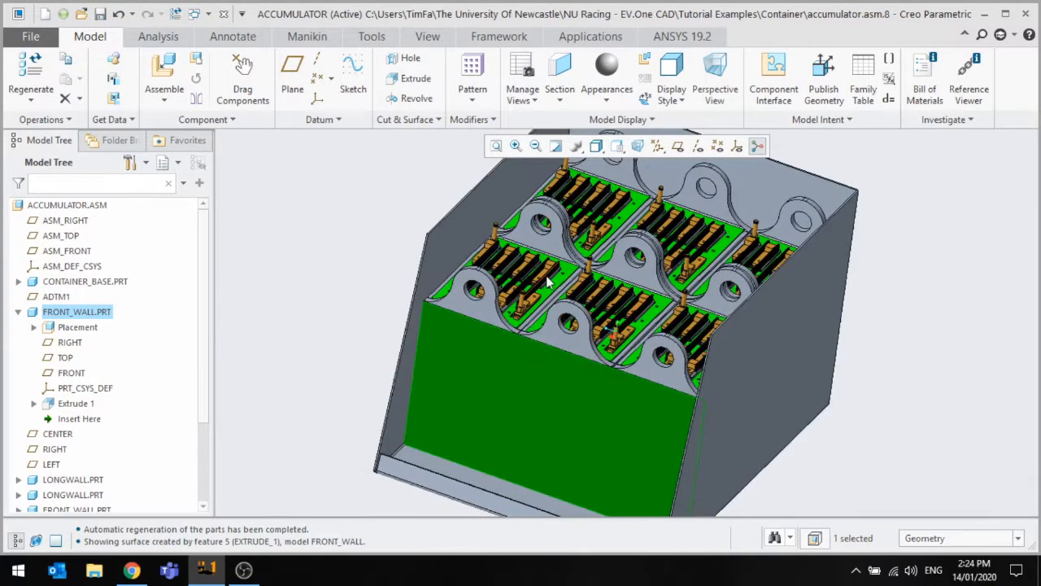
scroll(548, 281, "up", 4)
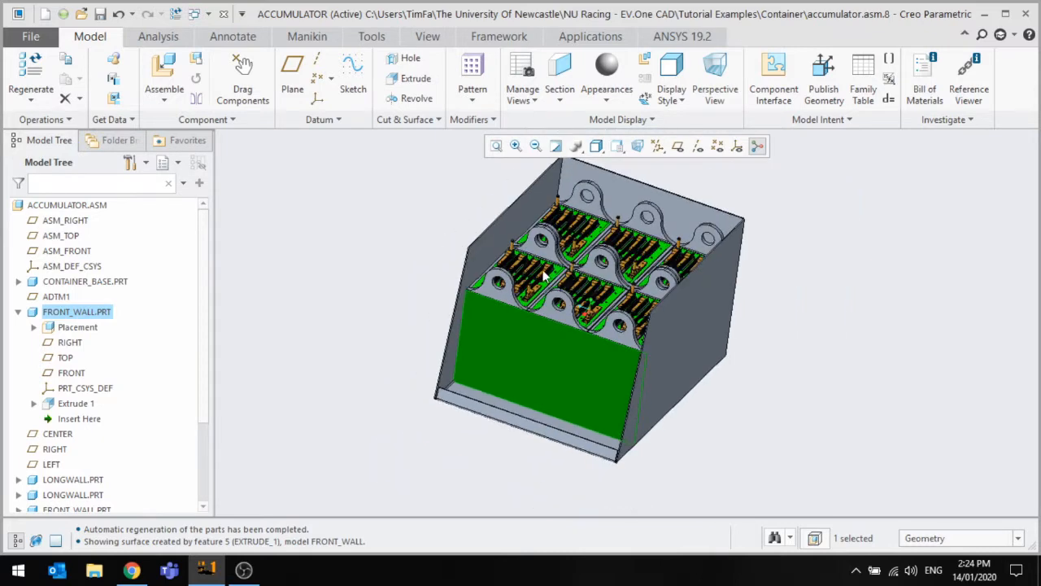
scroll(588, 304, "down", 2)
Examine the container base's side wall height relative to the front wall and the base part's feature list.
left_click(690, 312)
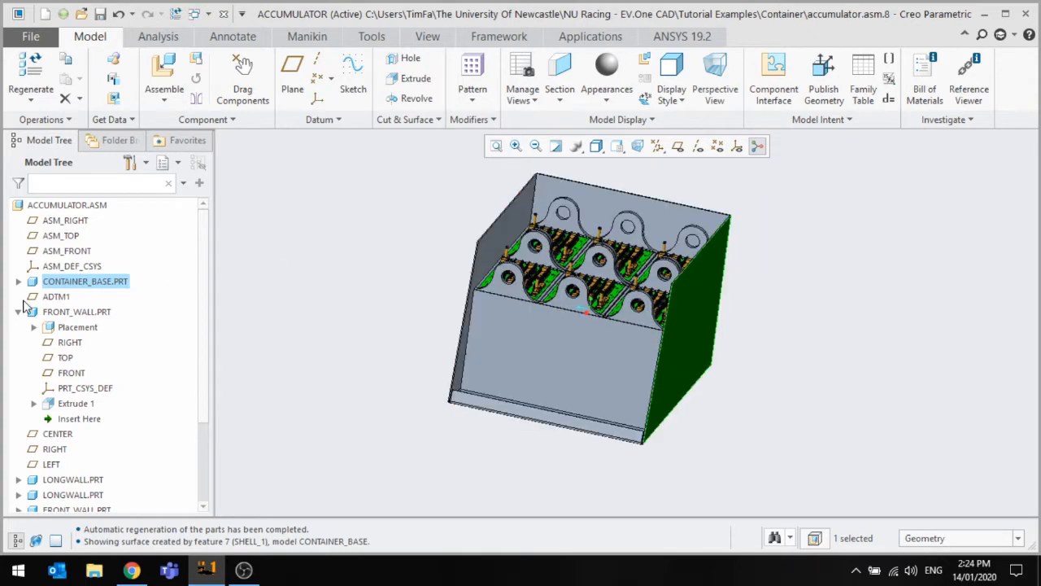
middle_click_drag(493, 358, 550, 332)
scroll(678, 281, "down", 4)
middle_click_drag(731, 240, 708, 232)
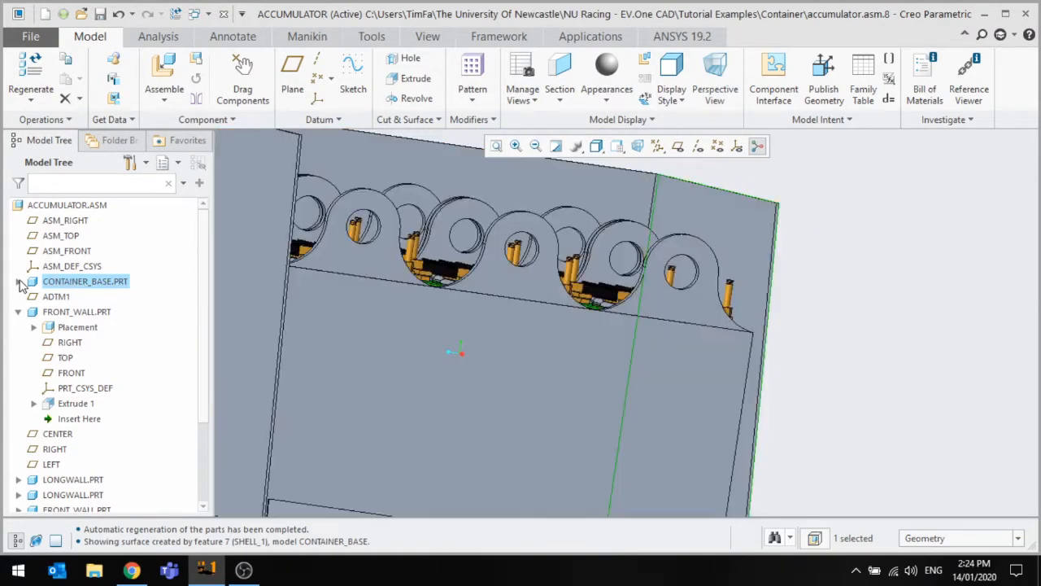
left_click(18, 282)
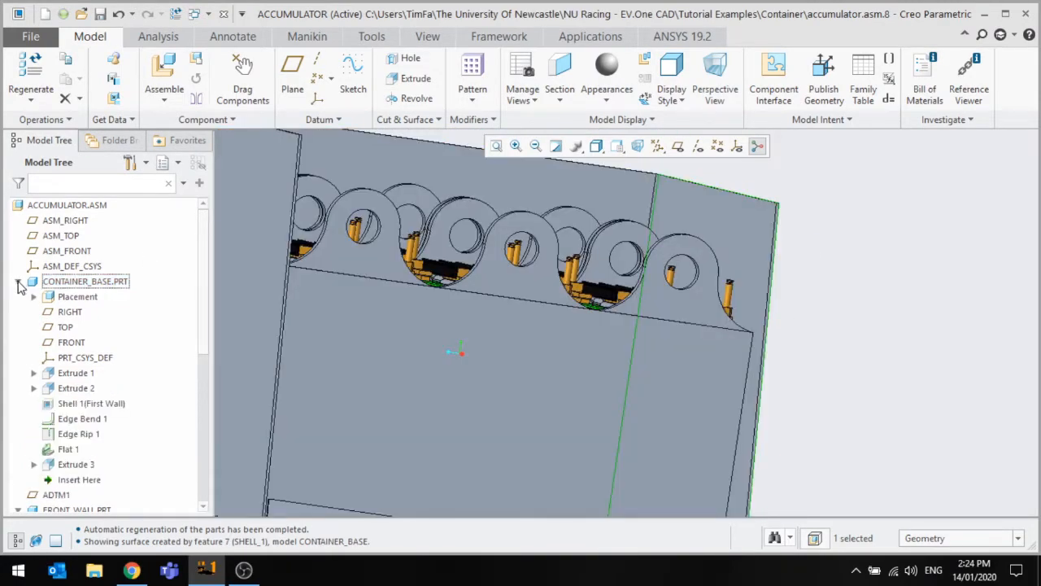
left_click(17, 281)
middle_click_drag(580, 357, 585, 367)
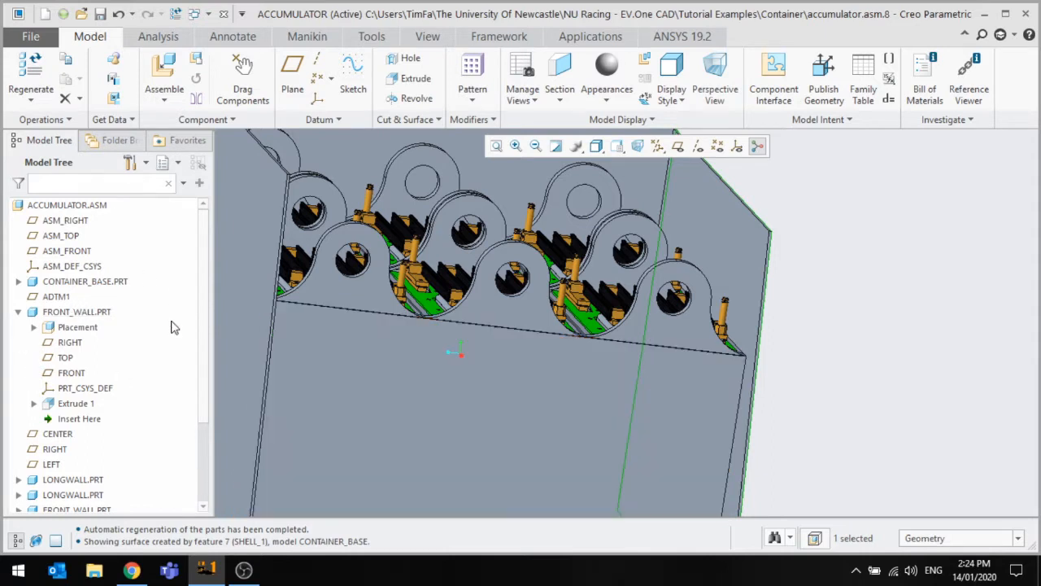
Edit the dimensions of CONTAINER_BASE's Extrude 1, setting its depth to 300.
left_click(731, 245)
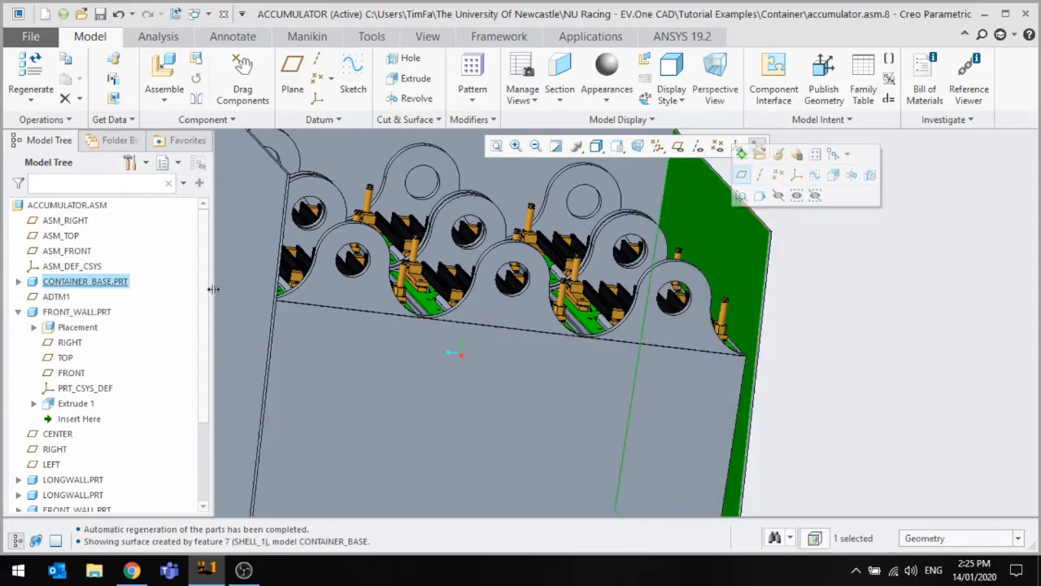
left_click(17, 281)
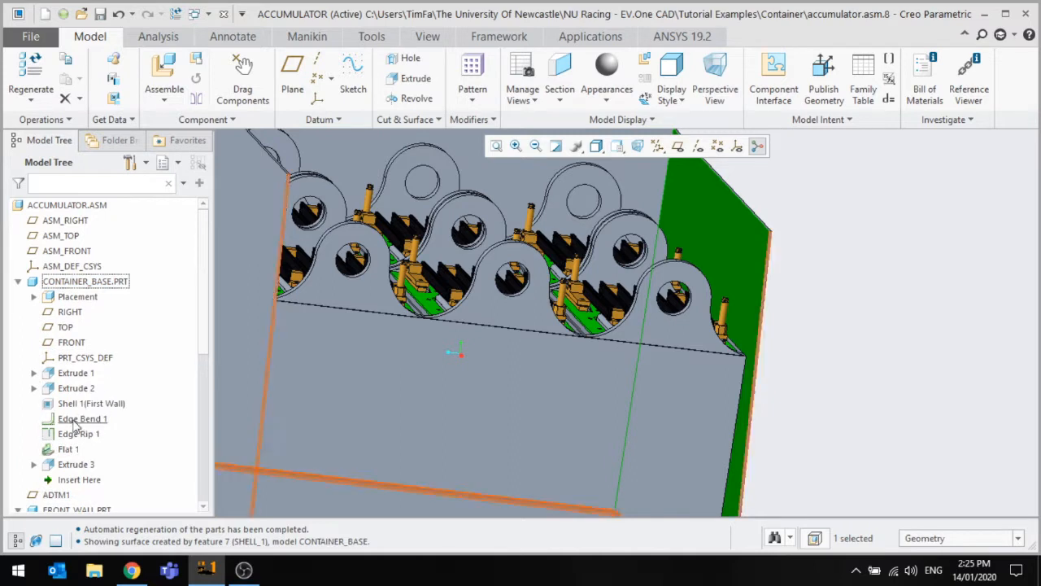
left_click(73, 374)
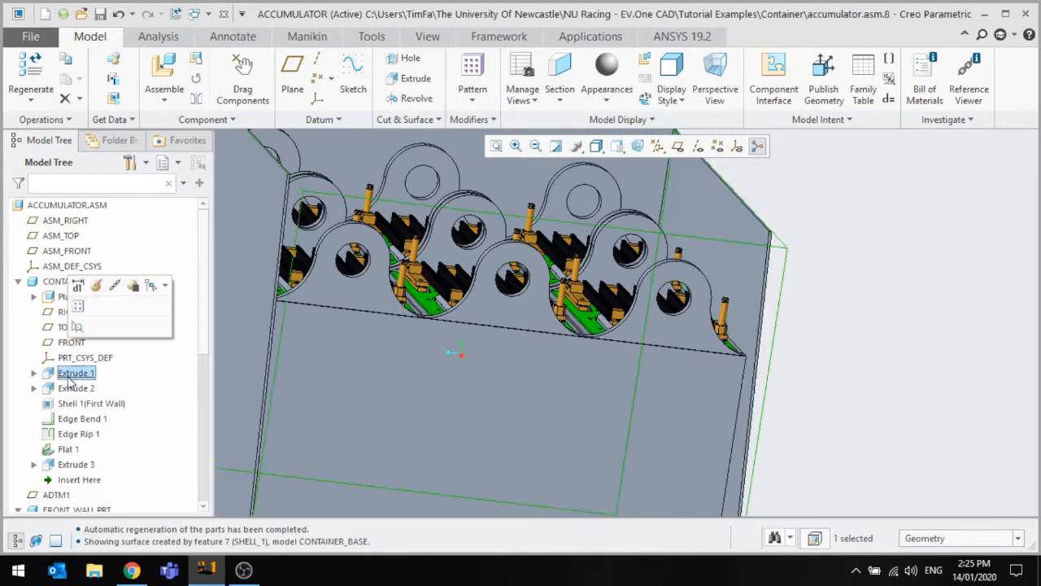
left_click(77, 286)
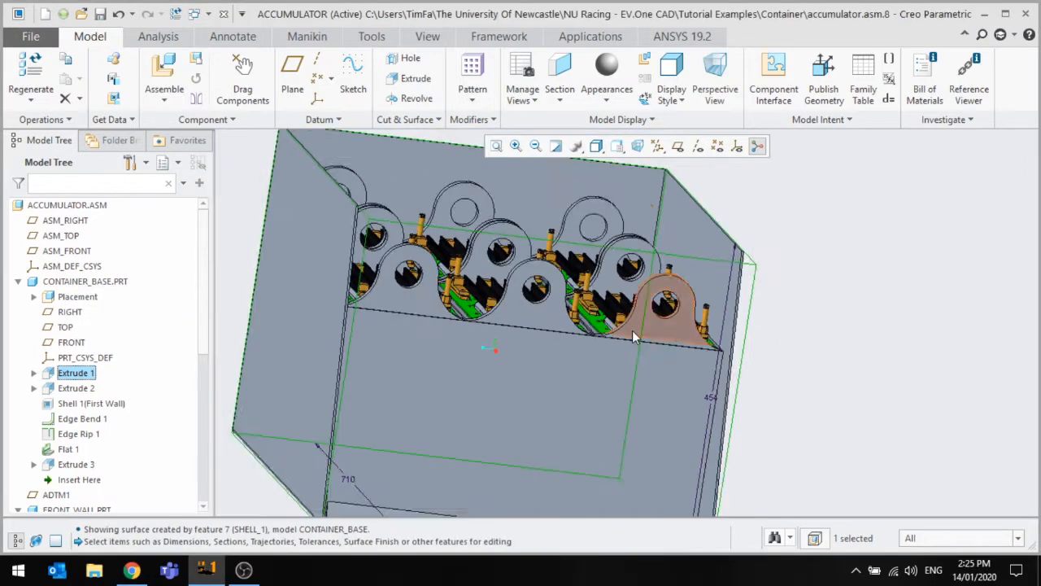
scroll(651, 358, "up", 4)
double_click(716, 378)
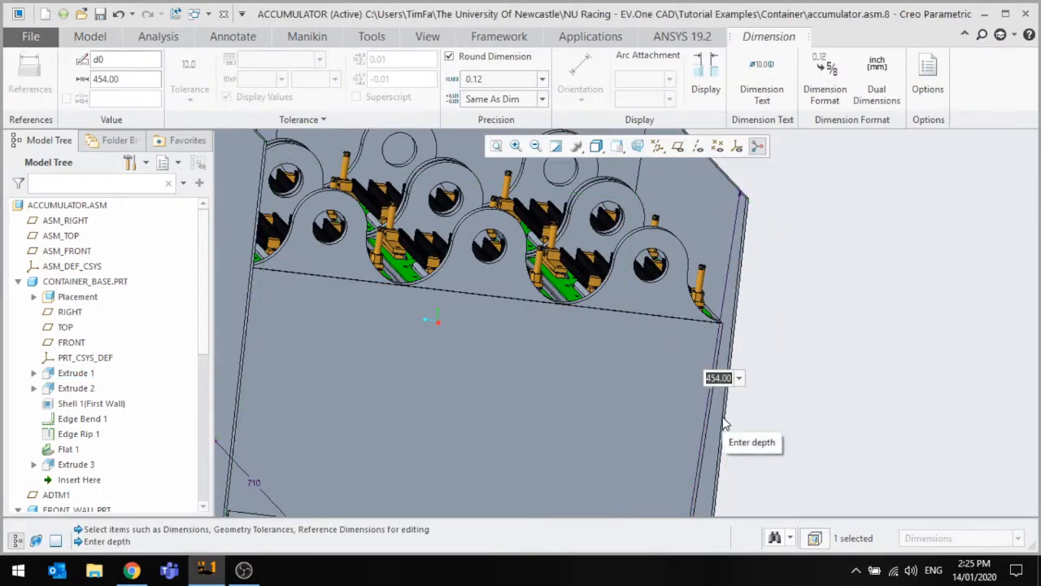
type("4")
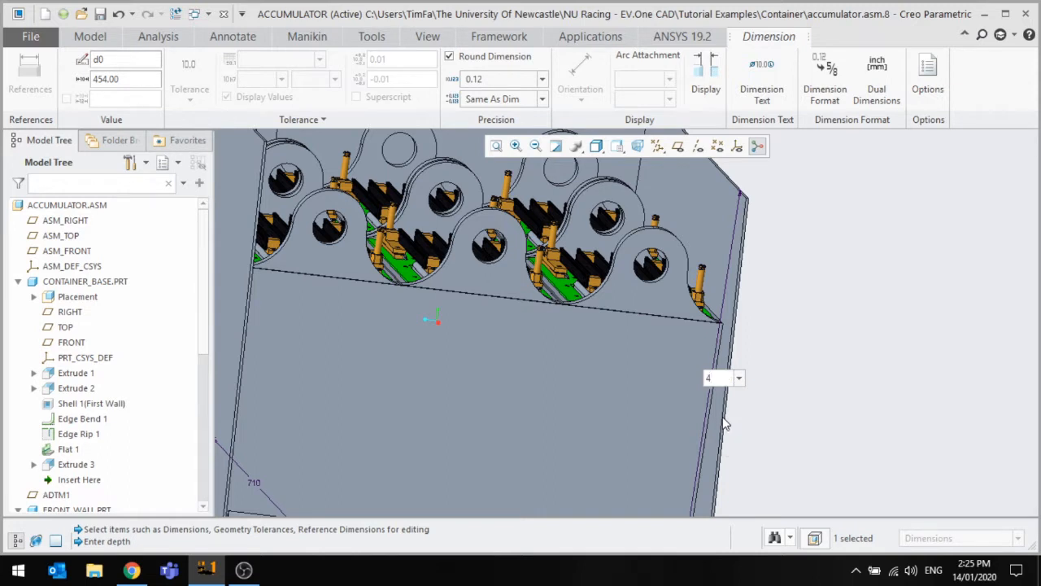
key("Return")
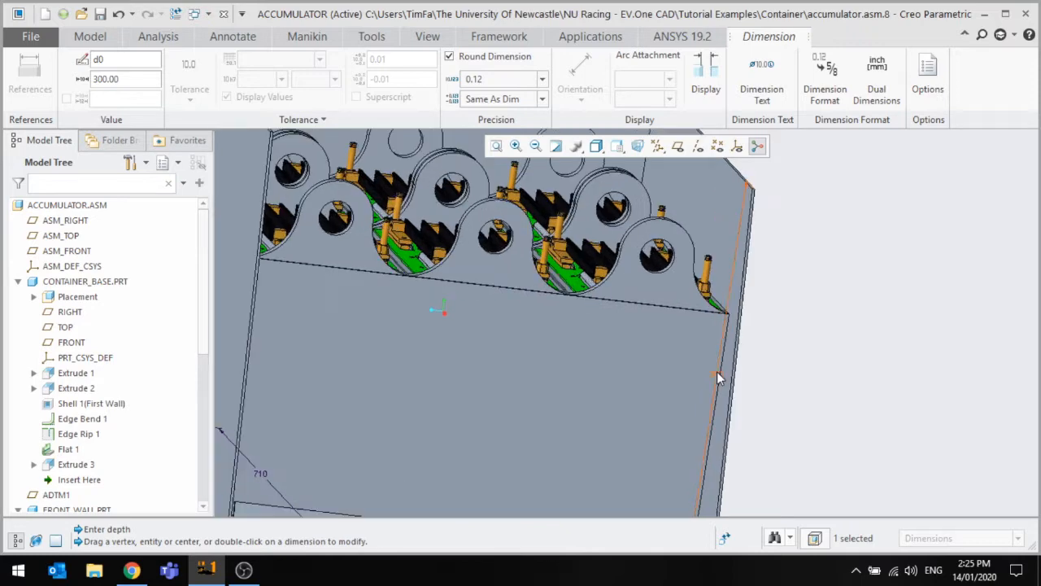
Regenerate the assembly with the container base's changed depth and undo that height change.
left_click(789, 269)
key("ctrl+d")
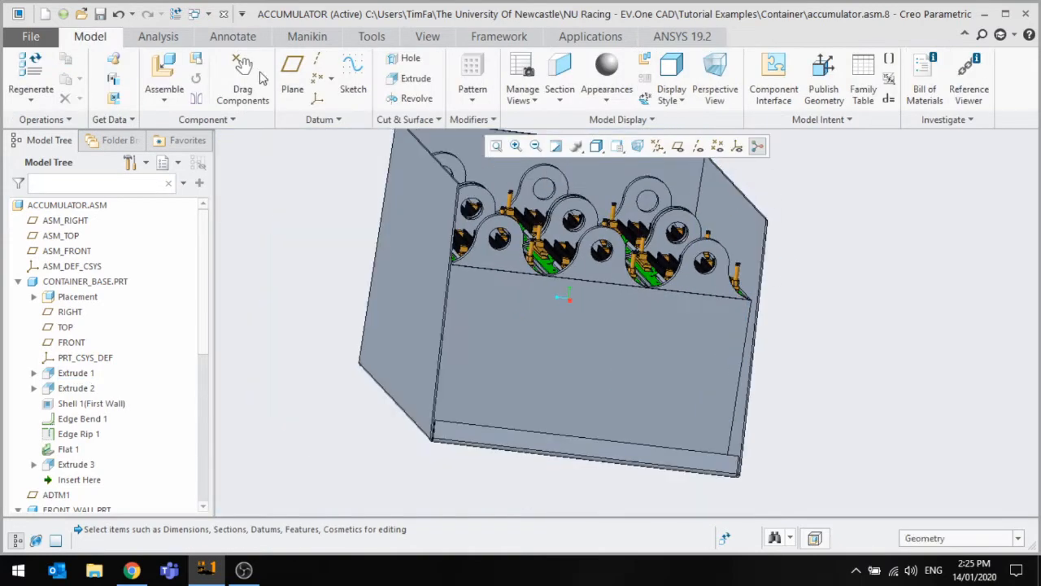
left_click(31, 69)
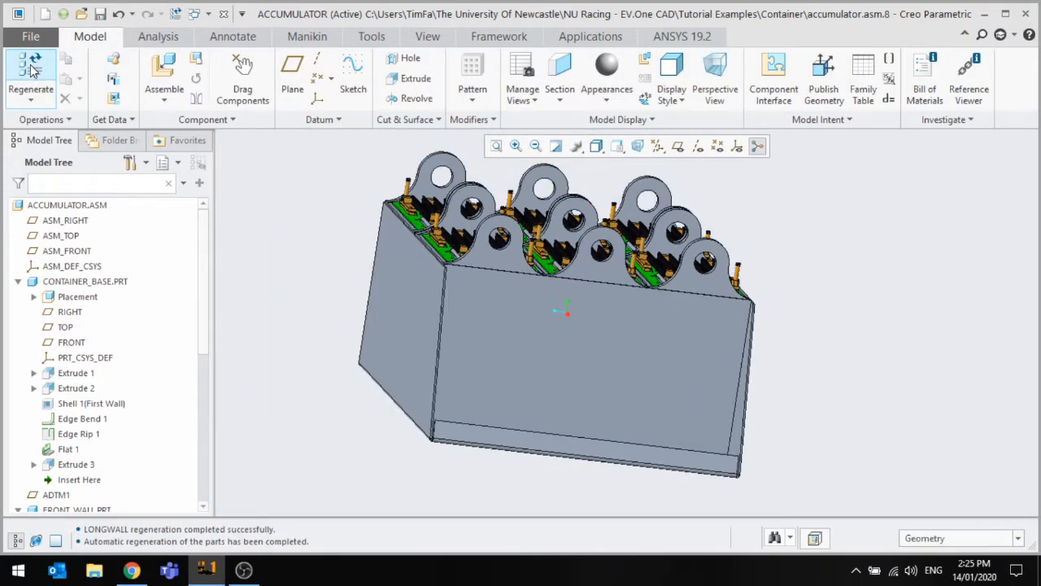
left_click(31, 70)
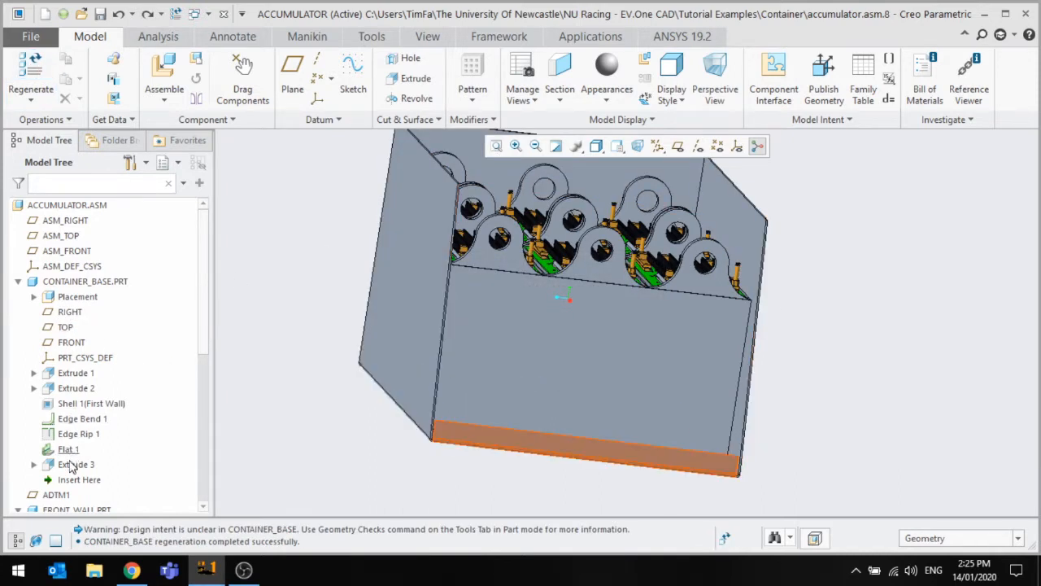
left_click(69, 373)
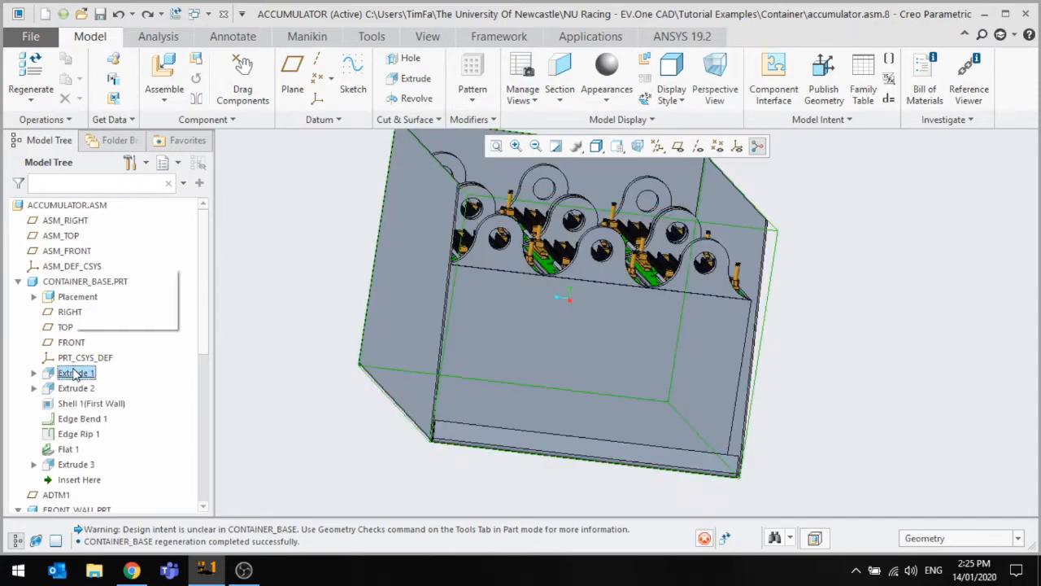
left_click(33, 372)
left_click(90, 388)
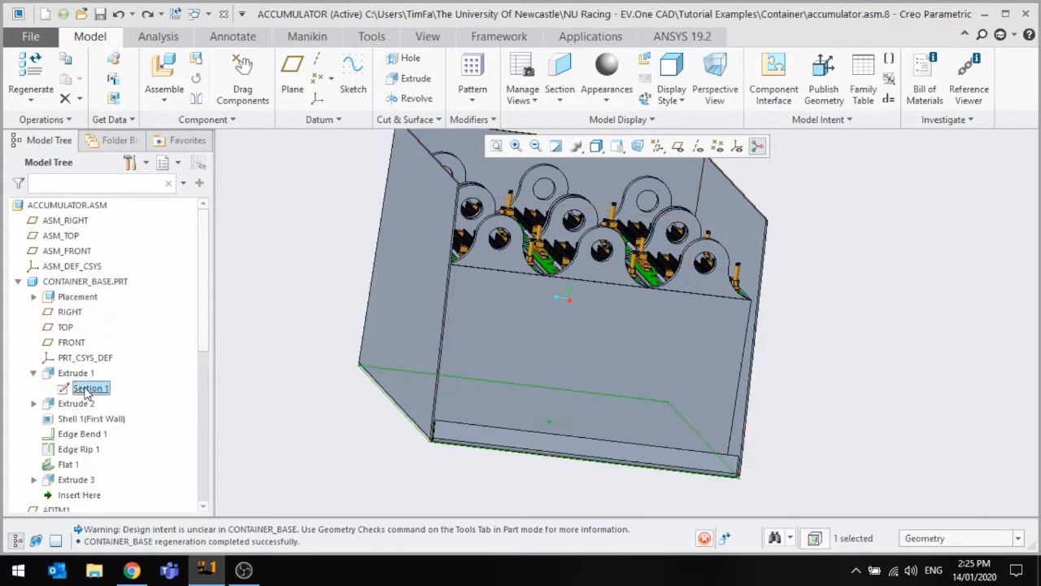
left_click(115, 318)
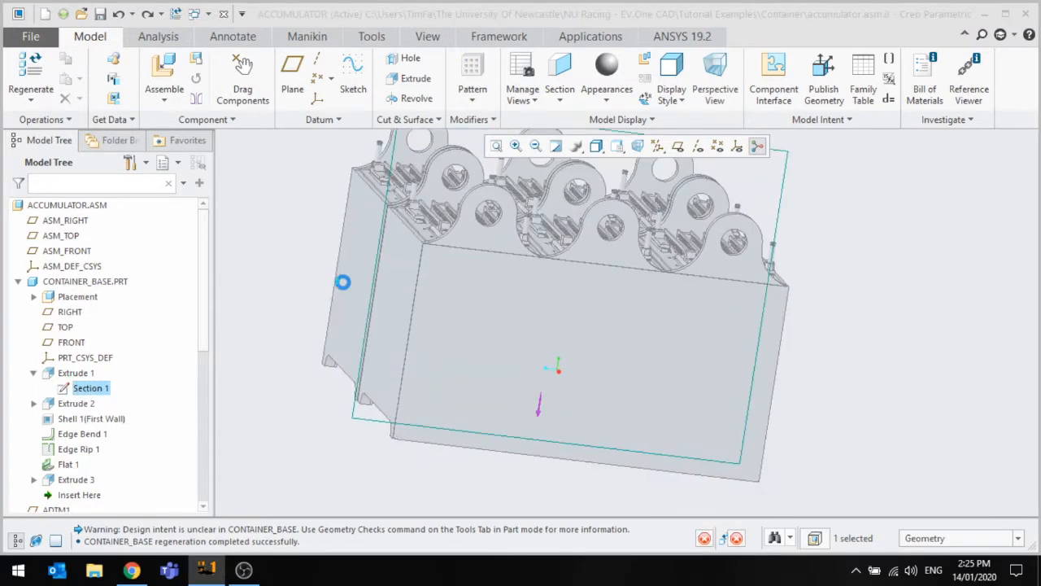
scroll(444, 285, "up", 3)
mouse_move(509, 296)
middle_mouse_down()
mouse_move(536, 246)
mouse_move(529, 235)
middle_mouse_up()
left_click(983, 68)
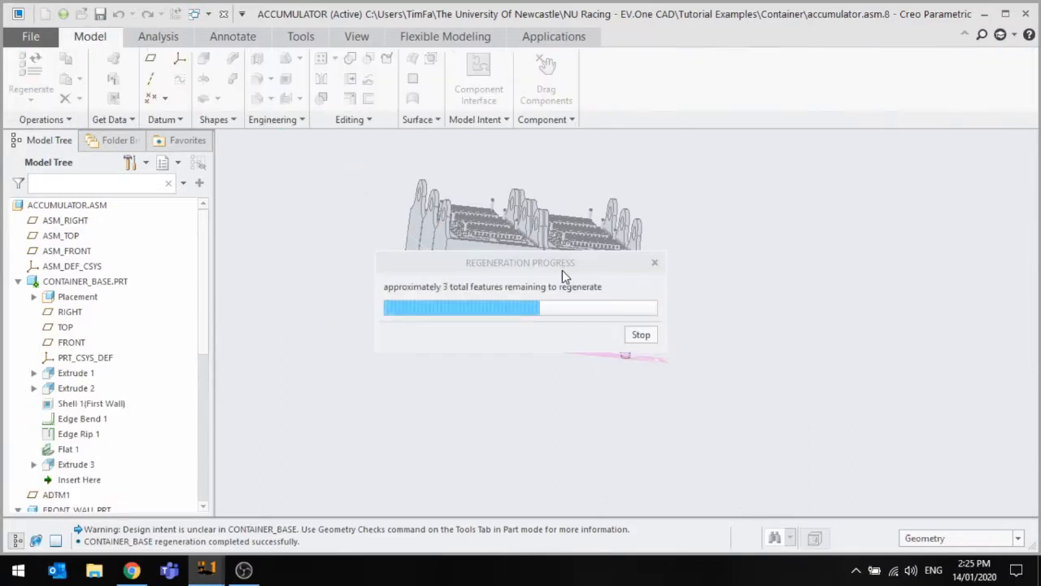
Redefine CONTAINER_BASE's Extrude 1 with a depth of 400 and accept the feature.
double_click(68, 374)
left_click(34, 374)
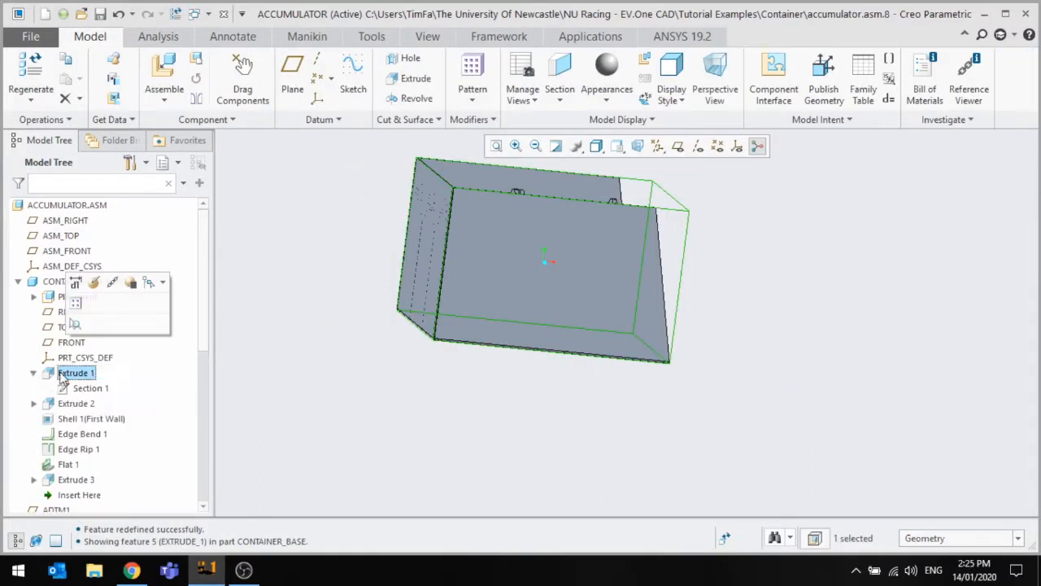
left_click(93, 283)
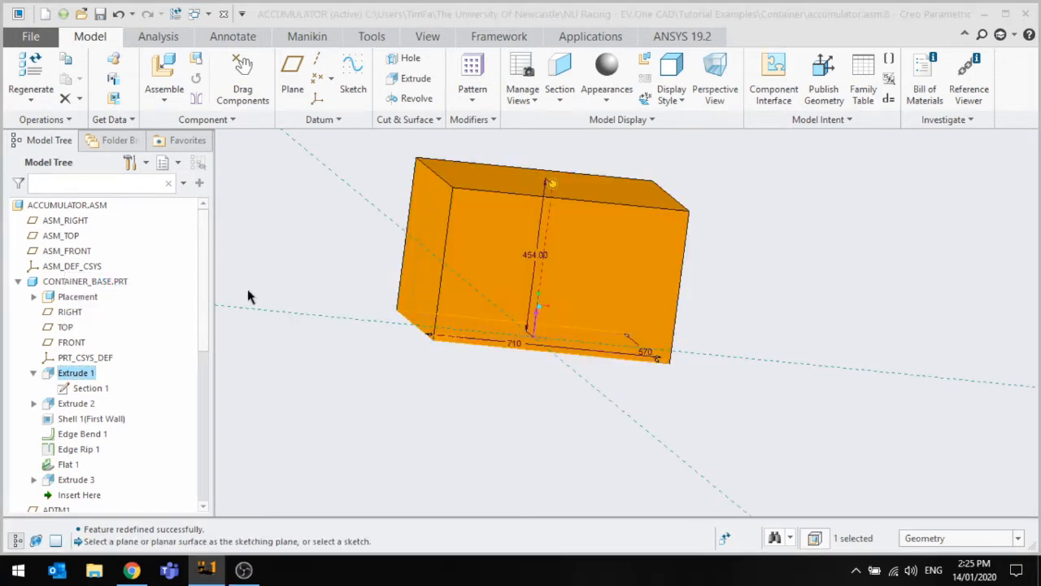
double_click(533, 255)
type("4")
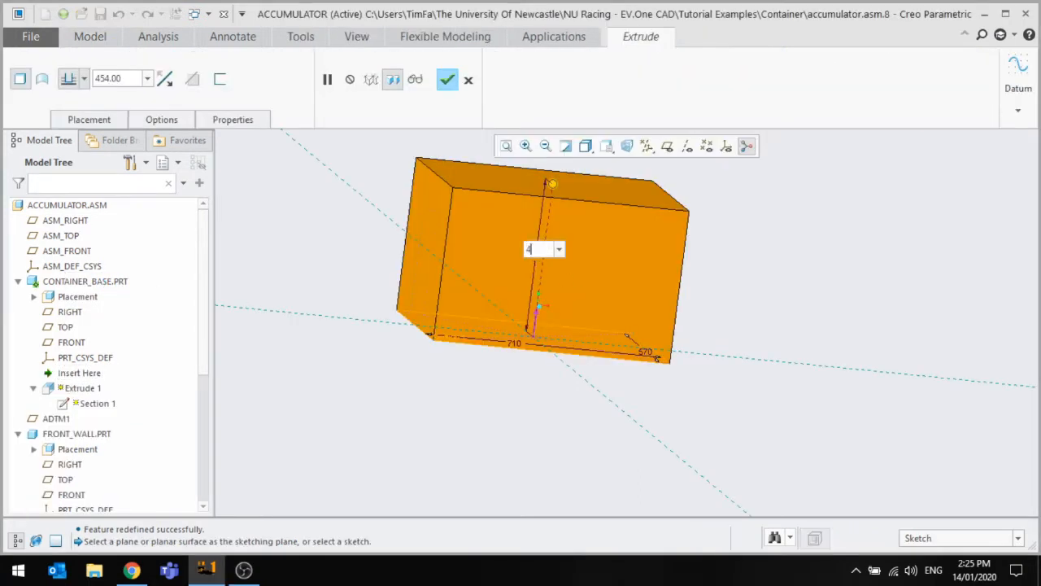
type("00")
key("Return")
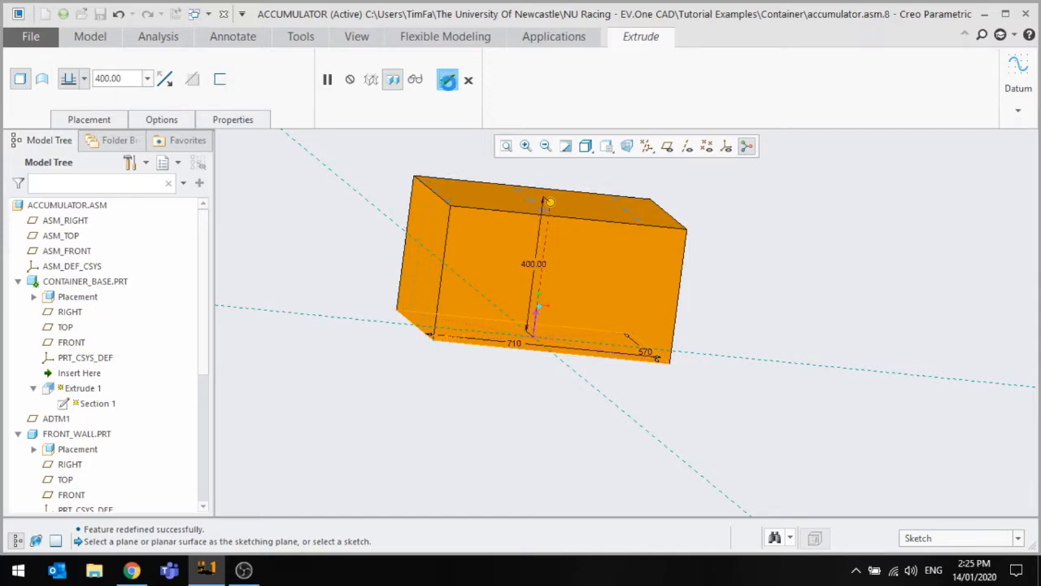
left_click(448, 80)
Examine the container base's side walls against the front wall and modules from the front, the sides and above.
middle_click_drag(458, 170, 381, 165)
scroll(414, 190, "down", 5)
middle_click_drag(444, 195, 429, 198)
scroll(437, 230, "up", 5)
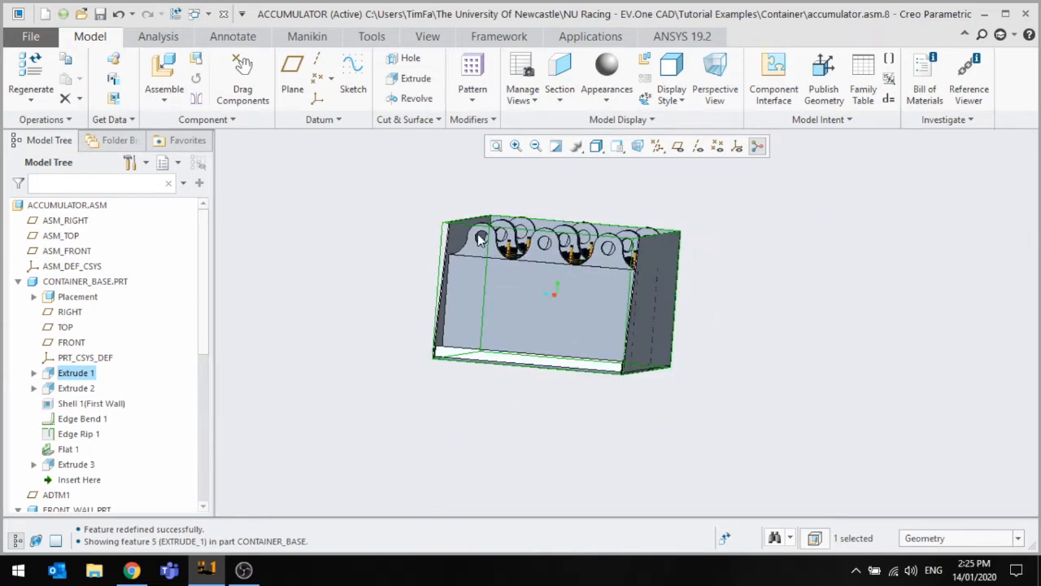
middle_click_drag(479, 237, 419, 297)
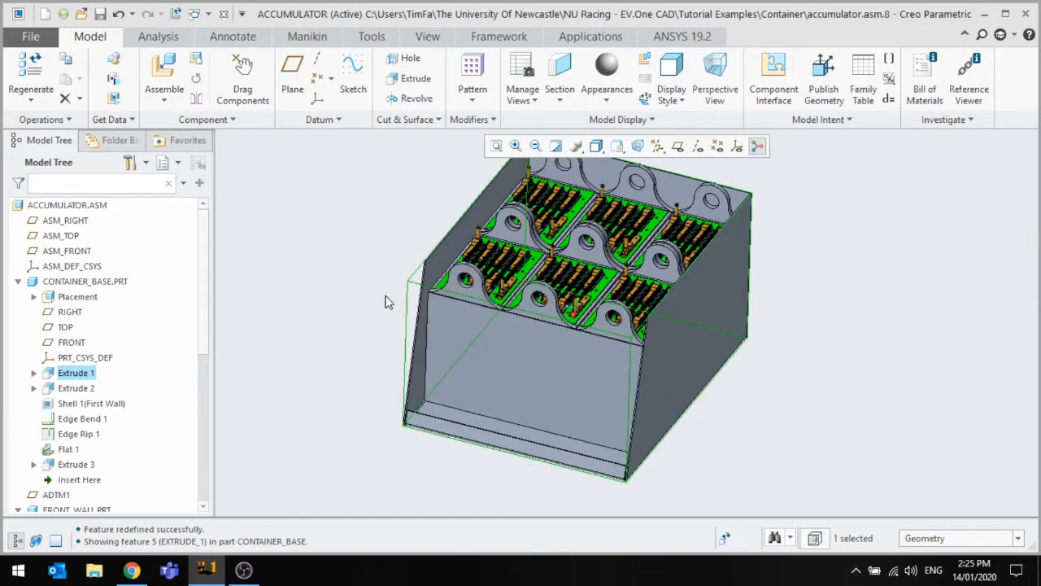
left_click(359, 245)
mouse_move(359, 246)
middle_mouse_down()
mouse_move(367, 251)
mouse_move(358, 260)
mouse_move(323, 241)
mouse_move(356, 262)
middle_mouse_up()
scroll(356, 263, "up", 4)
scroll(467, 235, "down", 4)
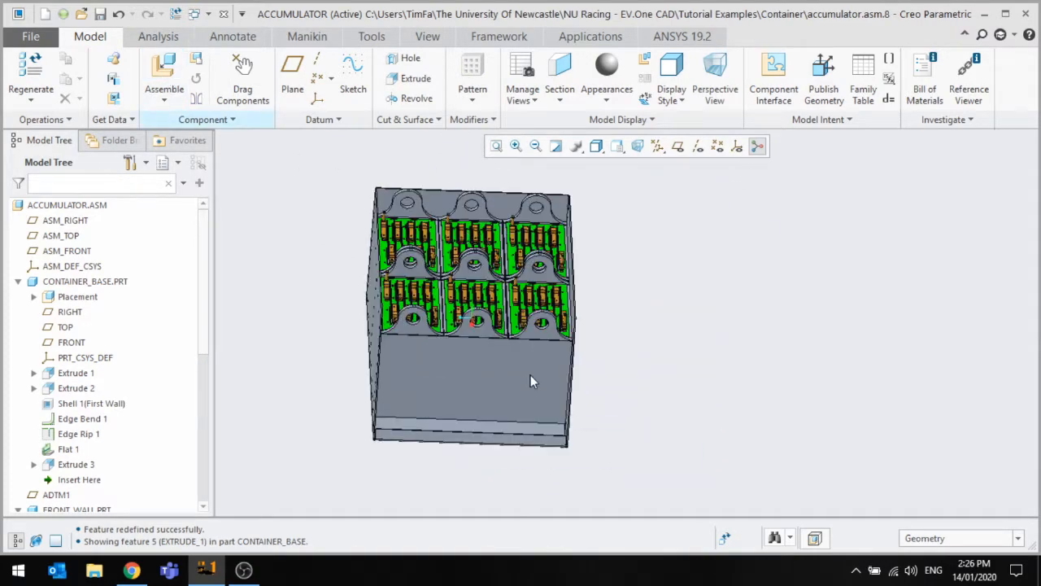
scroll(818, 406, "up", 3)
scroll(698, 353, "down", 1)
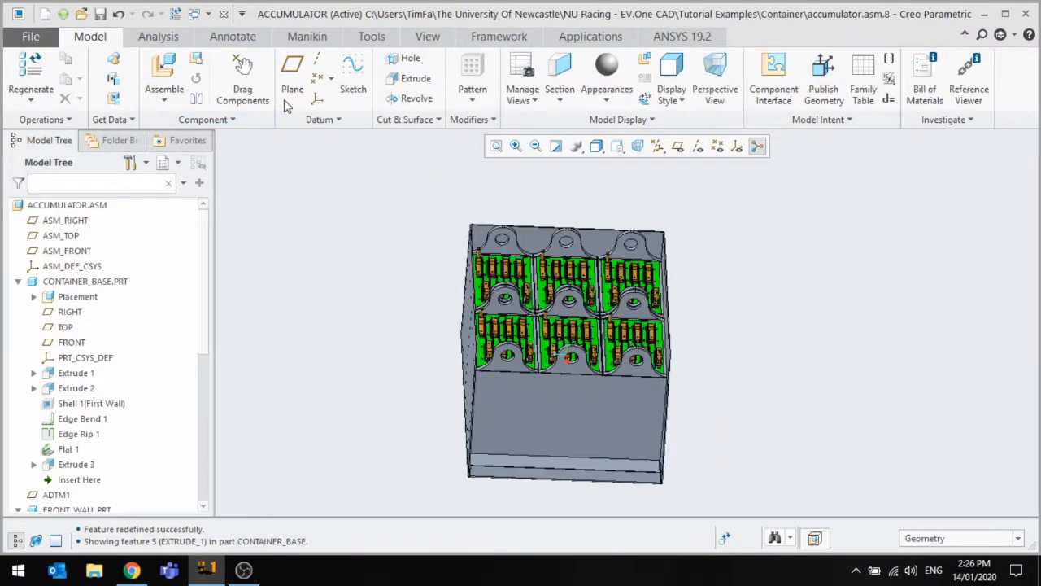
Save the accumulator assembly and regenerate its parts.
left_click(101, 15)
left_click(678, 394)
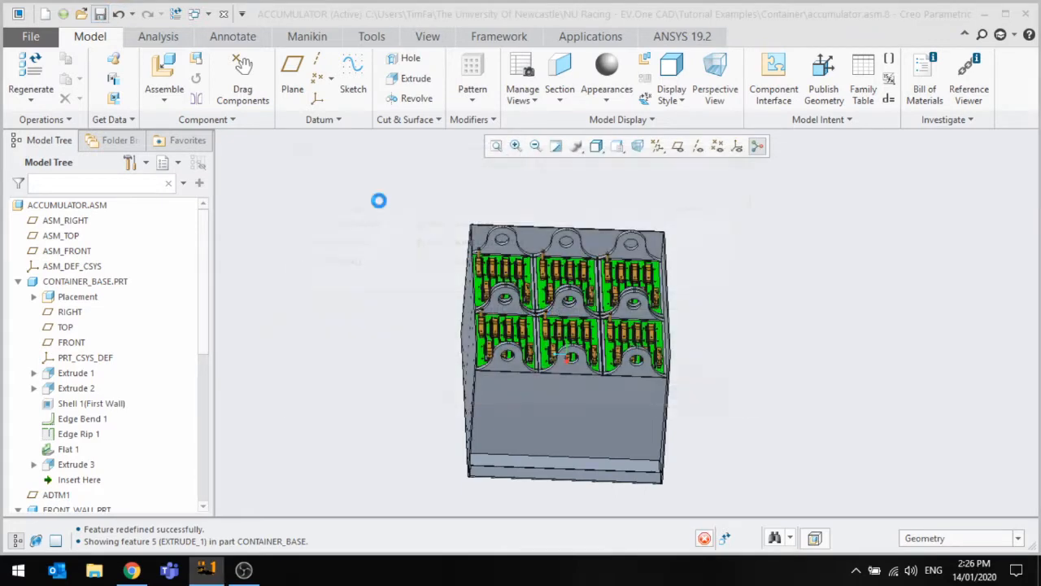
middle_click_drag(636, 415, 530, 284)
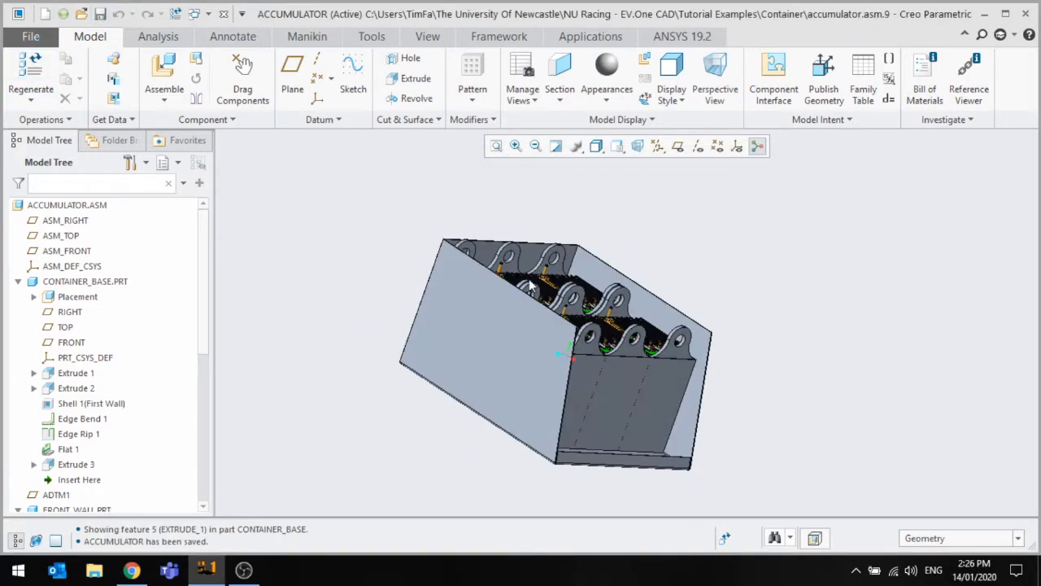
left_click(31, 71)
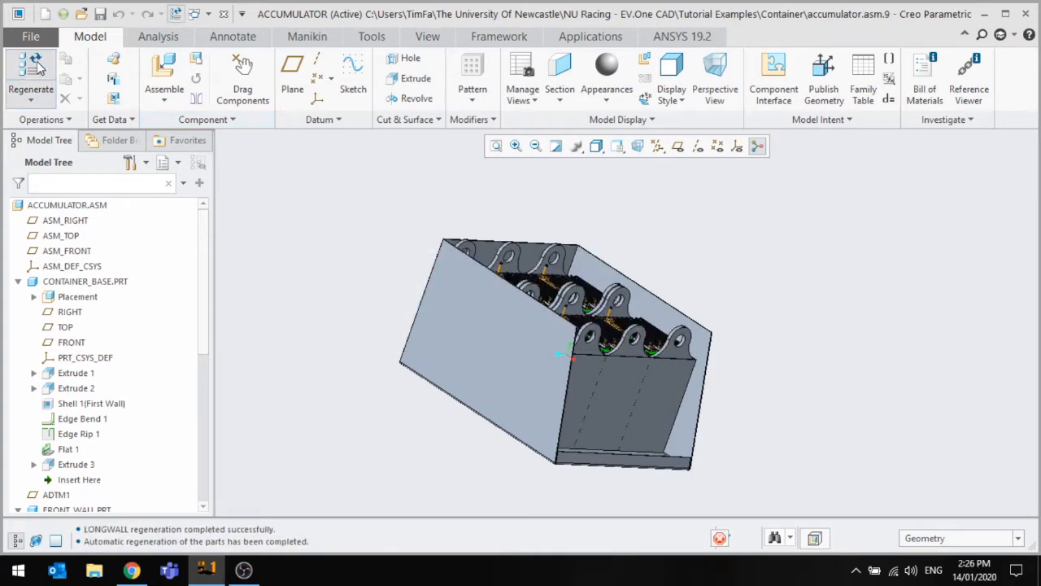
middle_click_drag(518, 278, 636, 317)
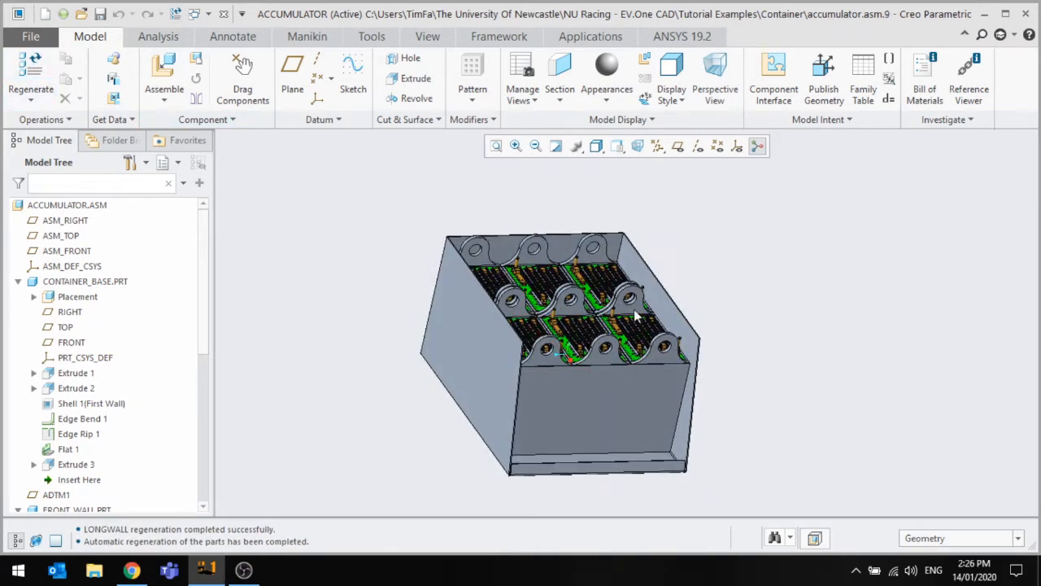
scroll(552, 313, "down", 3)
middle_click_drag(553, 309, 575, 373)
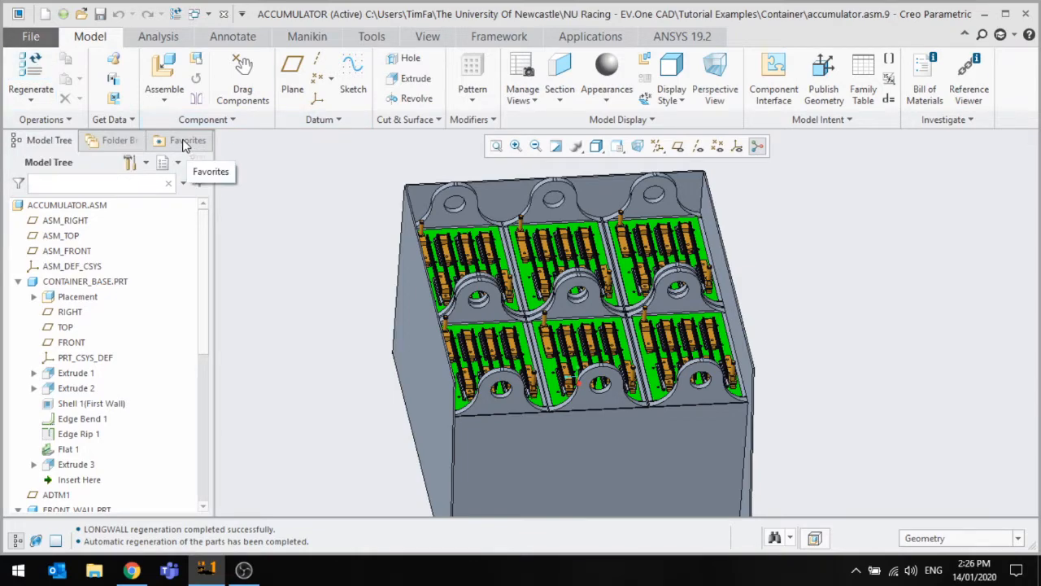
Bring radlock_8mm.prt from the A2 - Motors & Drivetrain folder's A203 Accumulator Containor subfolder into the assembly as a new component.
scroll(619, 222, "down", 4)
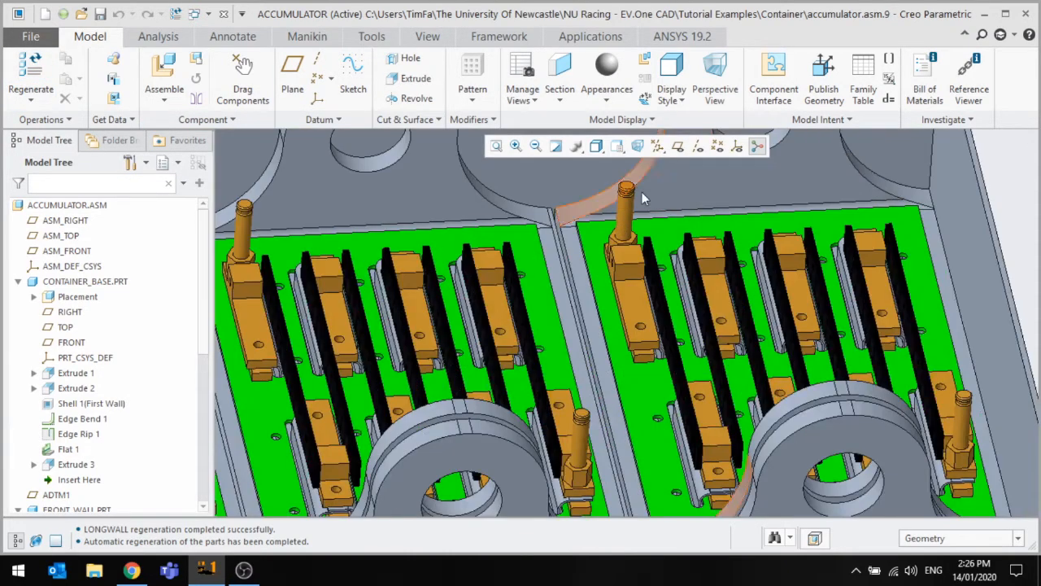
scroll(659, 234, "up", 2)
scroll(625, 242, "up", 3)
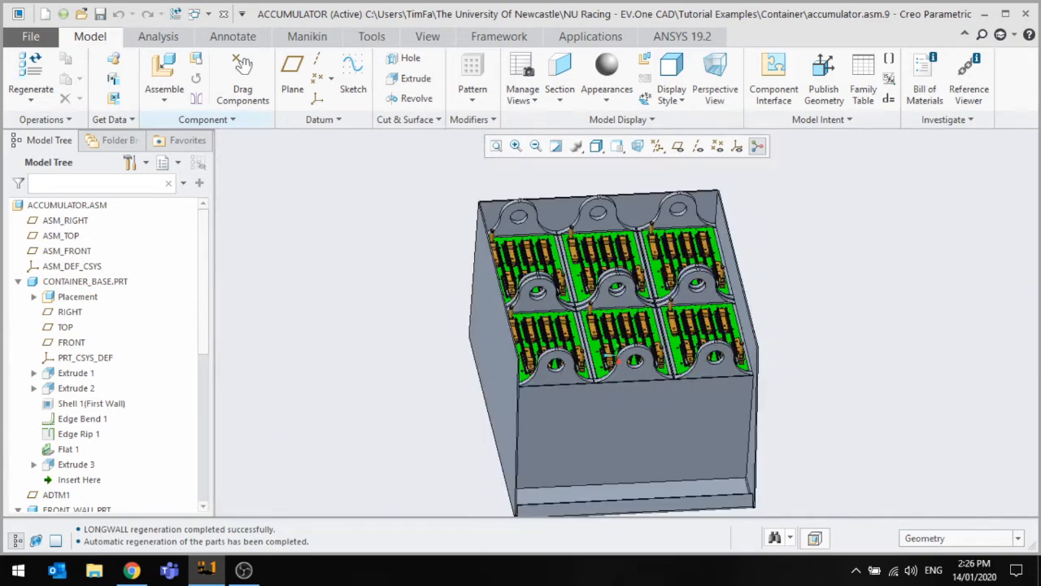
left_click(179, 68)
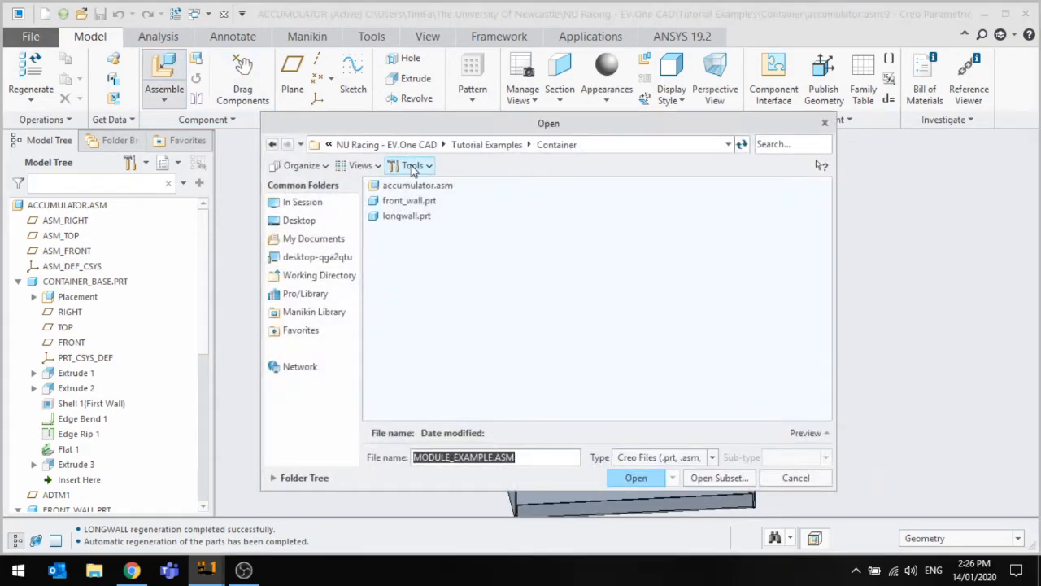
left_click(386, 144)
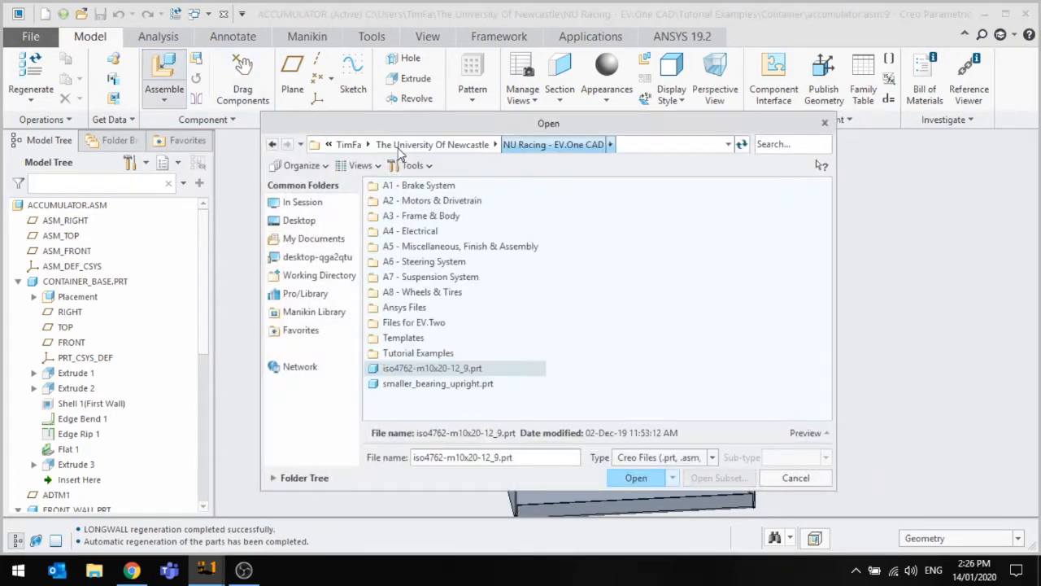
double_click(453, 201)
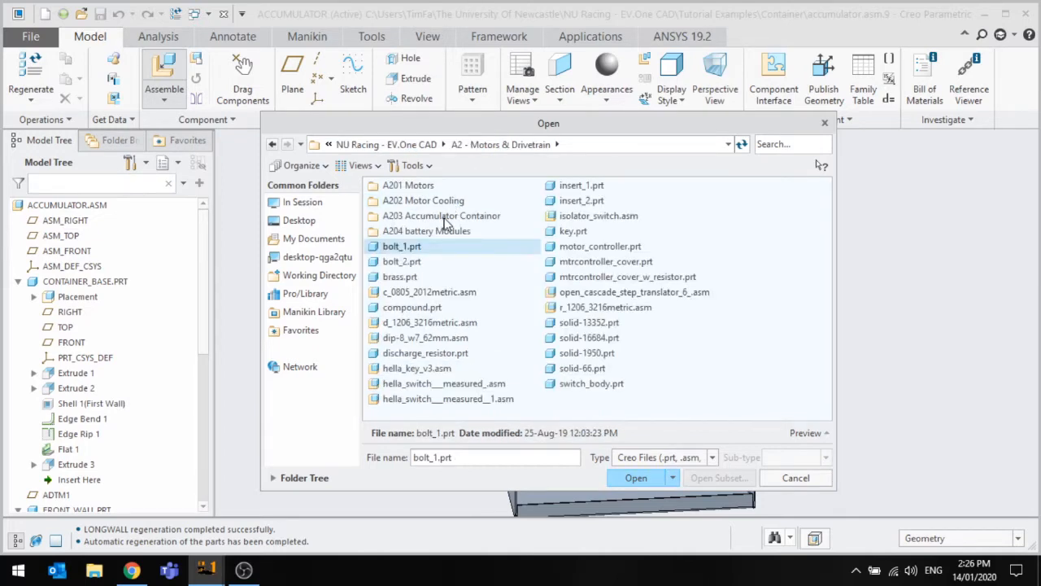
double_click(444, 216)
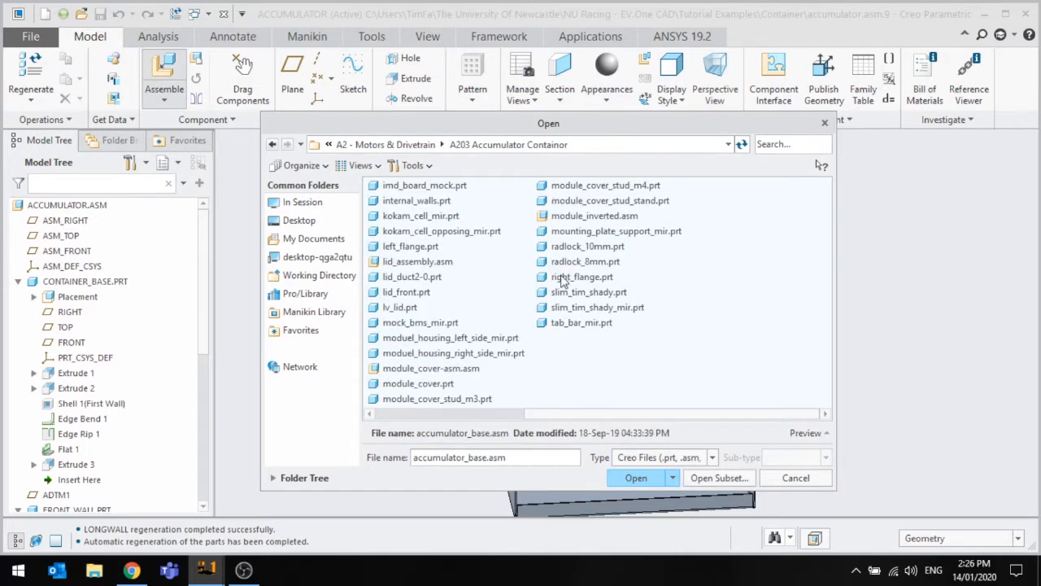
left_click(606, 264)
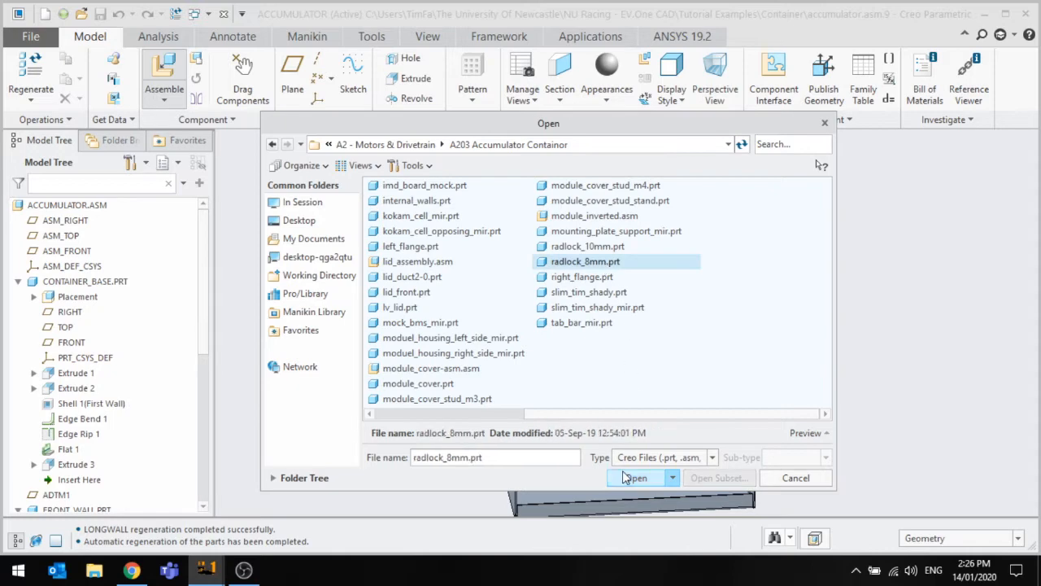
left_click(635, 477)
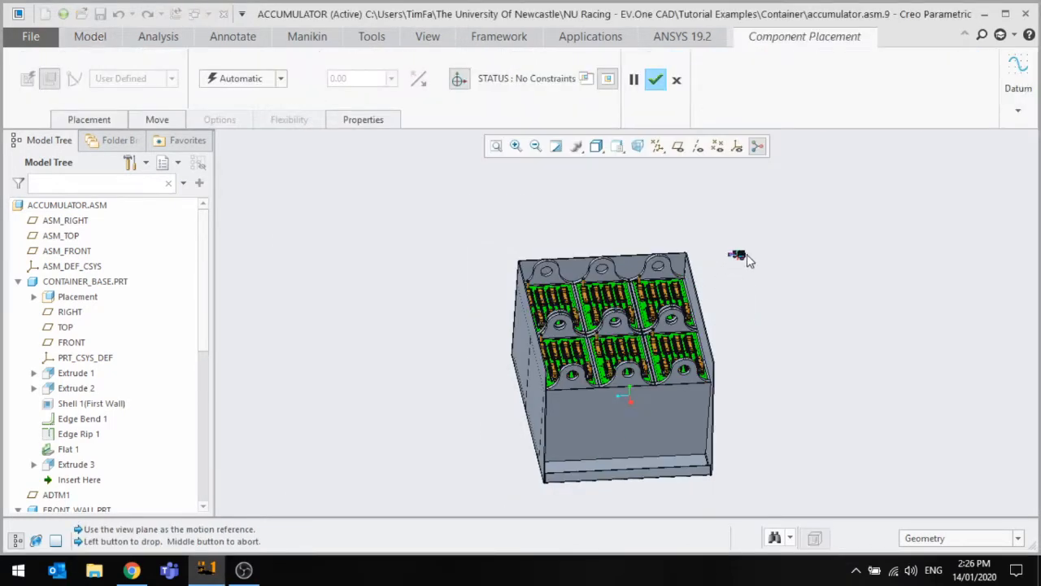
Drop the radlock beside the container and constrain its socket's end face to the hex face of the back-row module's stud.
left_click(734, 237)
scroll(736, 236, "up", 5)
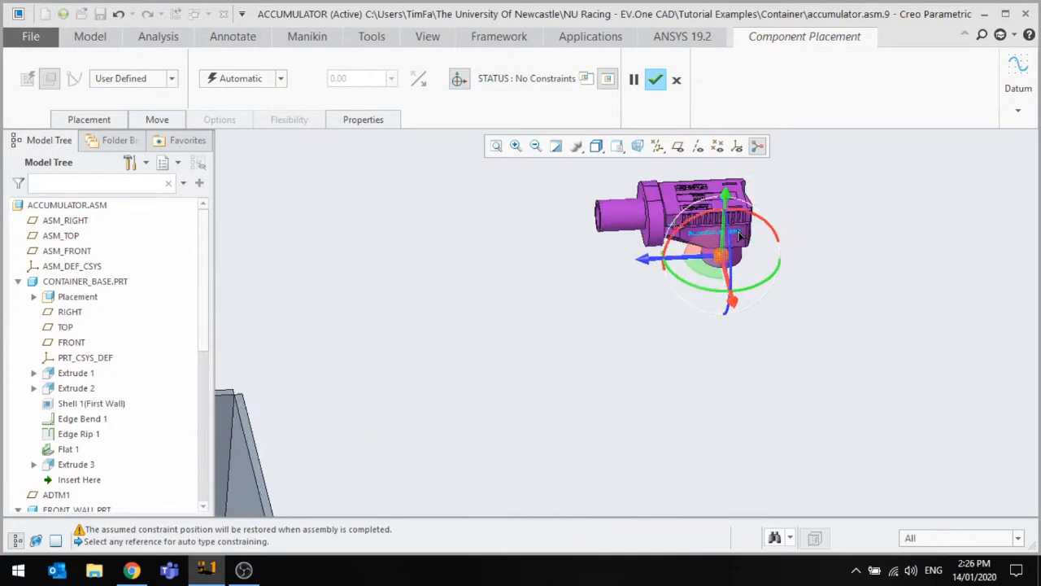
scroll(738, 235, "down", 5)
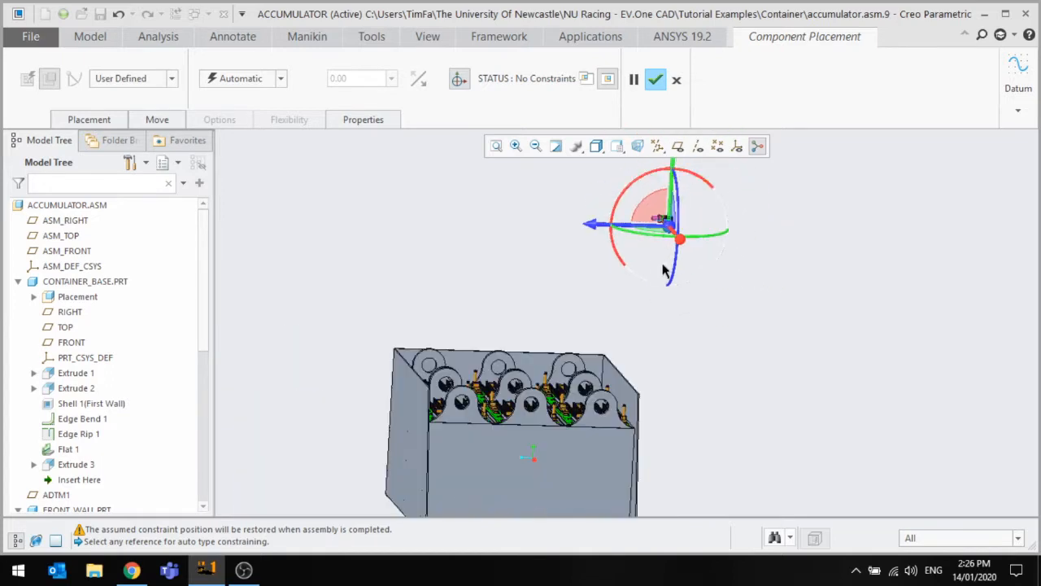
middle_click_drag(664, 271, 673, 333)
scroll(674, 328, "down", 8)
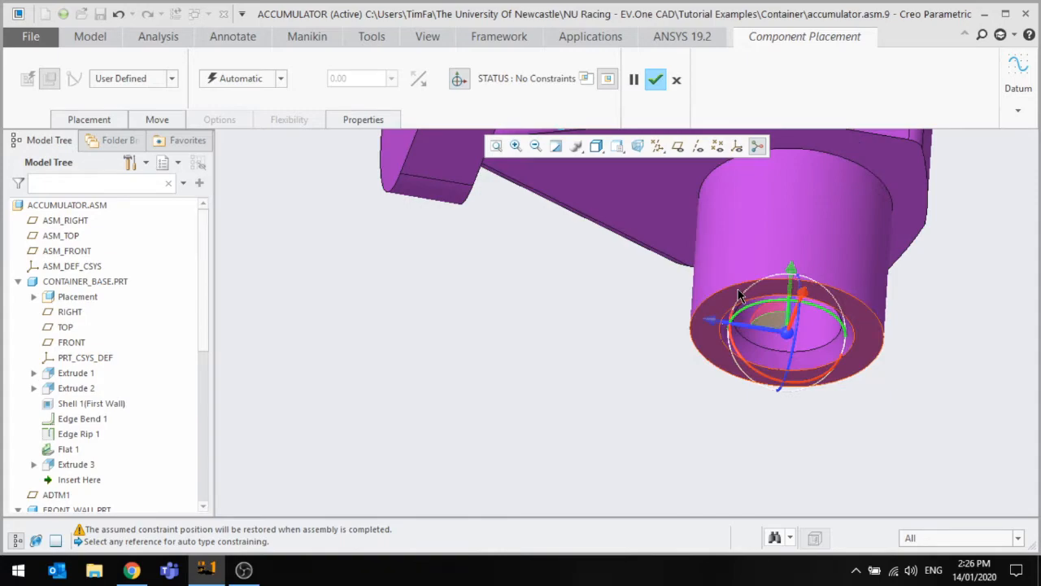
left_click(741, 295)
scroll(763, 271, "up", 10)
middle_click_drag(737, 270, 672, 338)
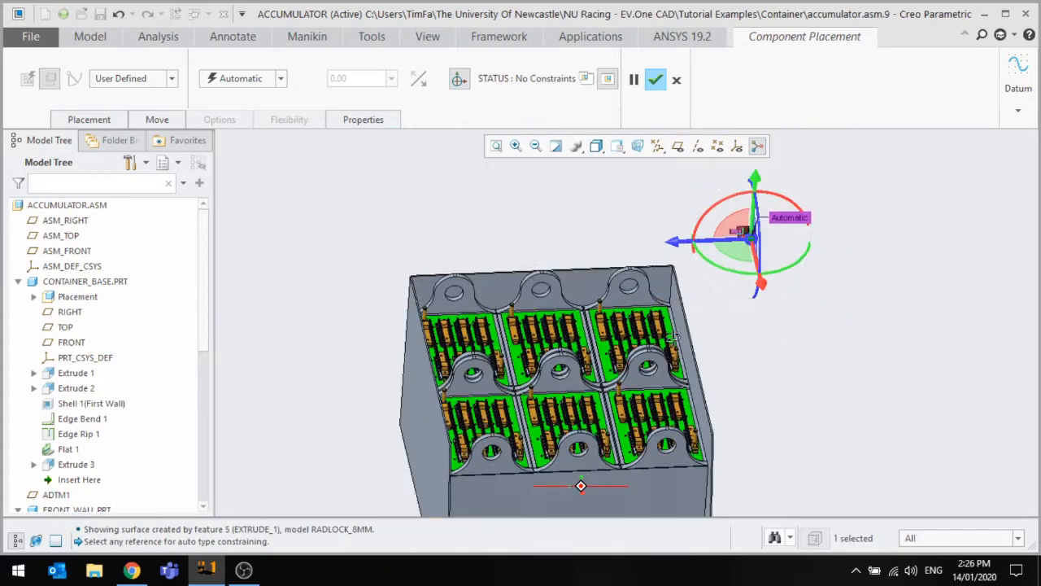
scroll(672, 337, "down", 10)
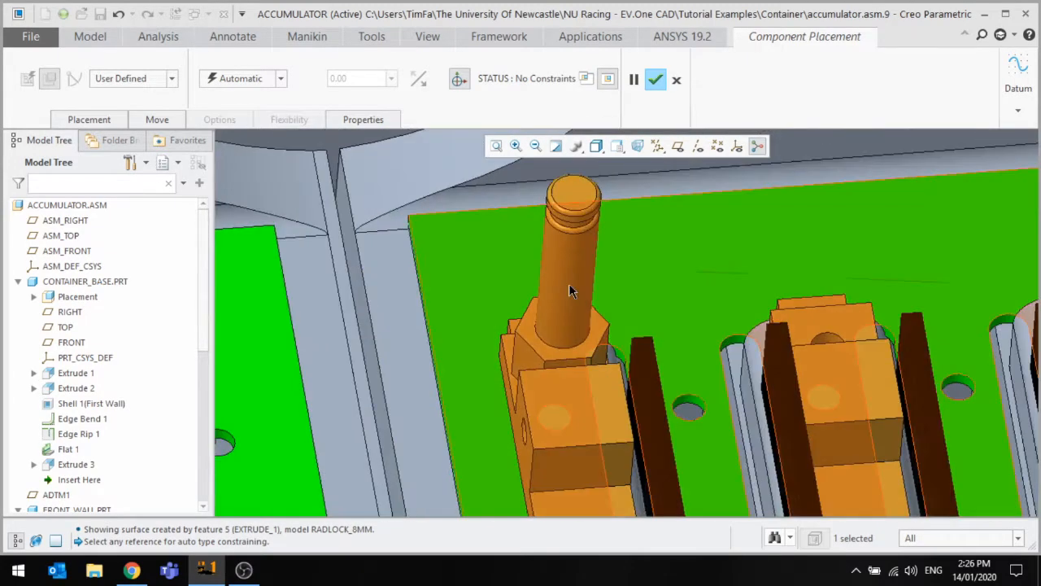
left_click(527, 335)
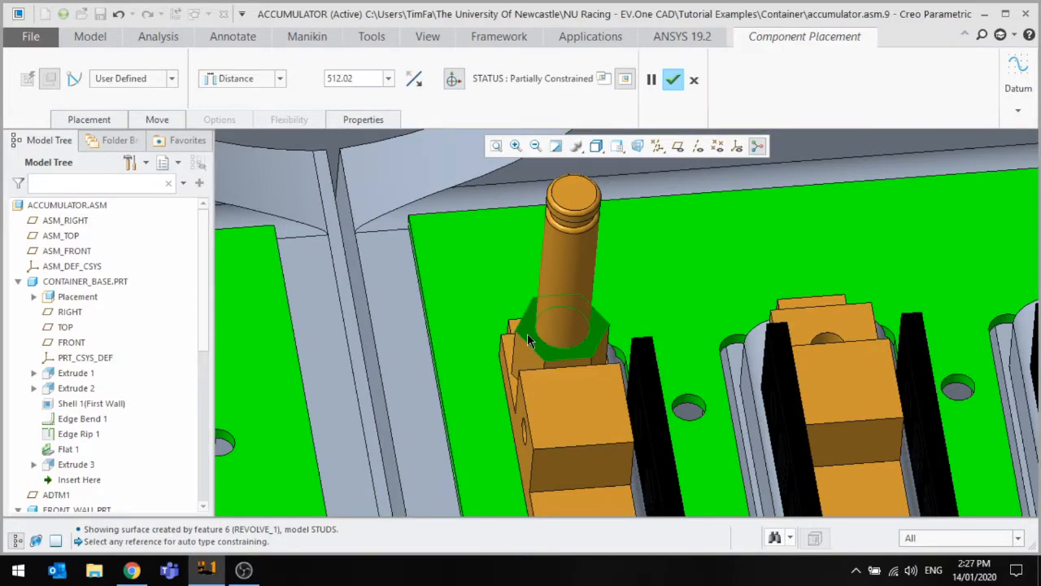
Set the distance between the radlock's socket face and the stud's hex face to 6.
scroll(556, 292, "up", 10)
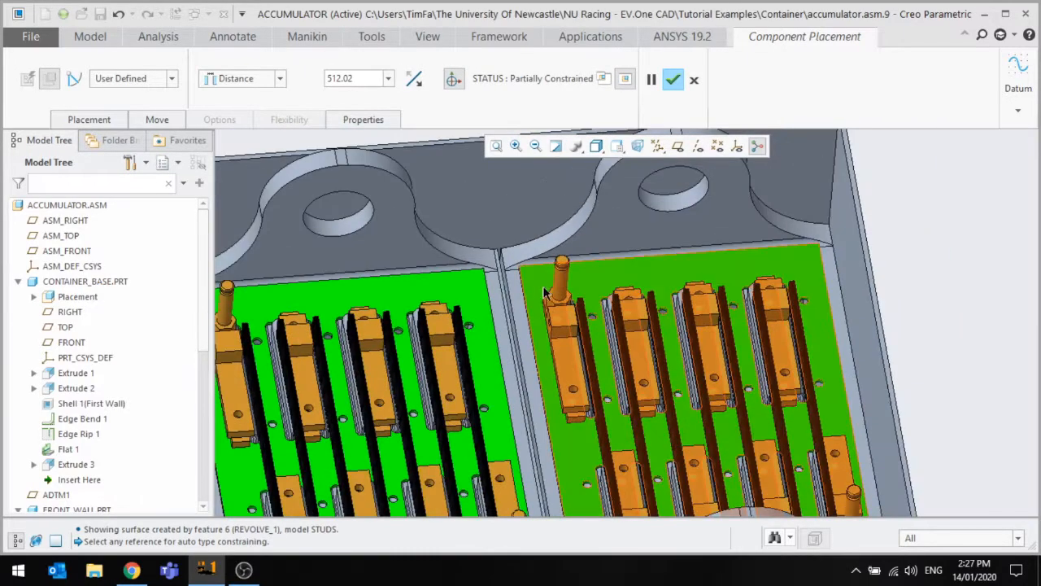
middle_click_drag(548, 298, 378, 256)
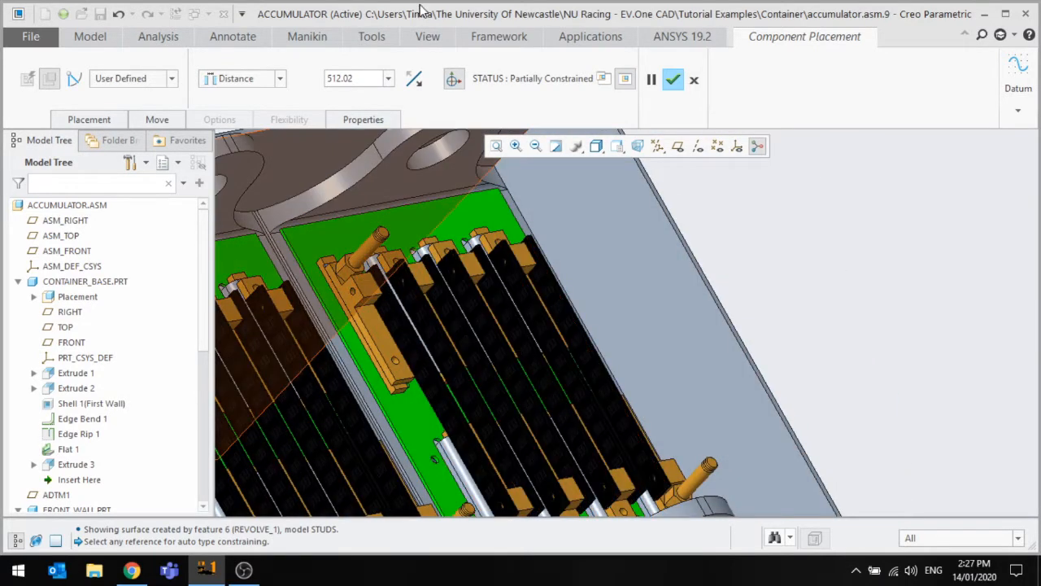
type("6")
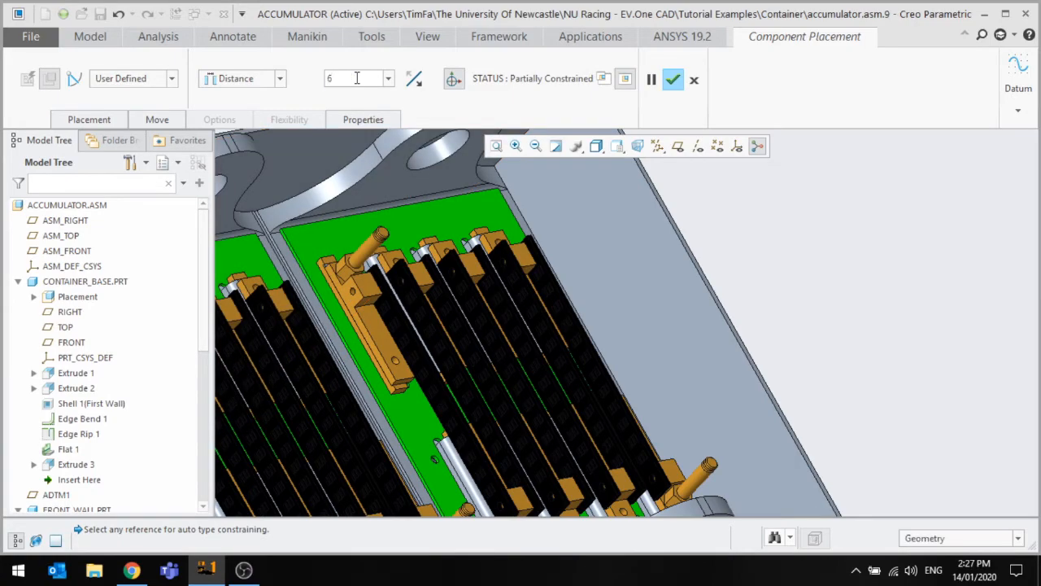
Make the radlock socket's cylindrical surface coincident with the shaft of the same stud.
scroll(630, 232, "up", 7)
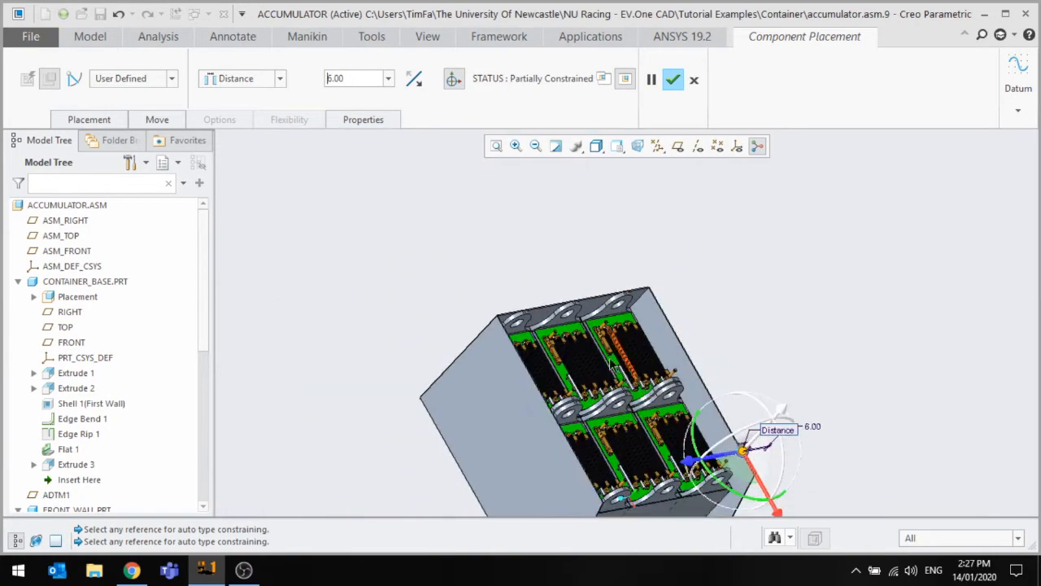
mouse_move(632, 365)
middle_mouse_down()
mouse_move(600, 344)
mouse_move(629, 352)
middle_mouse_up()
scroll(765, 389, "up", 3)
scroll(793, 426, "down", 10)
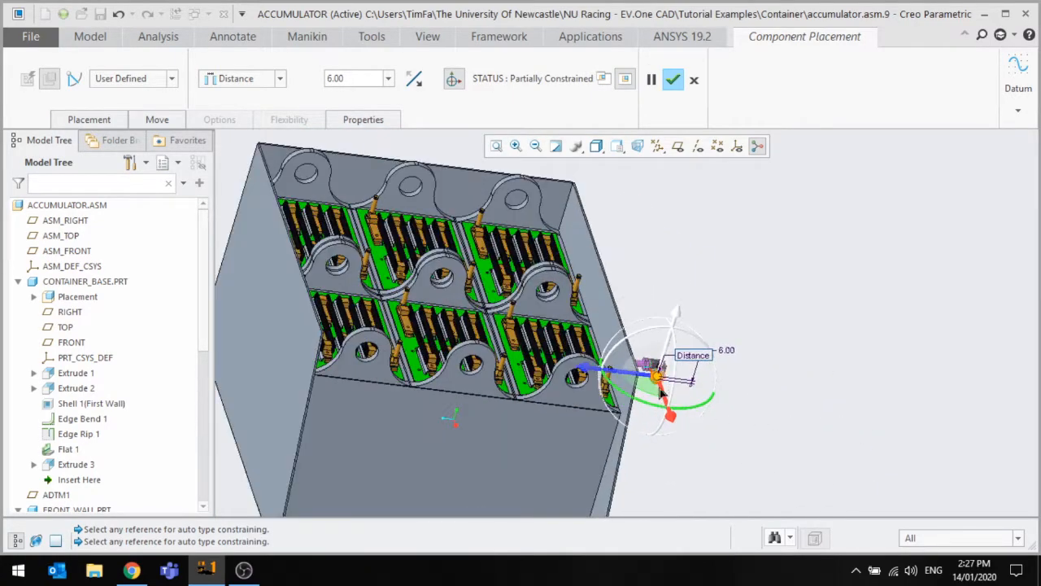
scroll(683, 350, "down", 5)
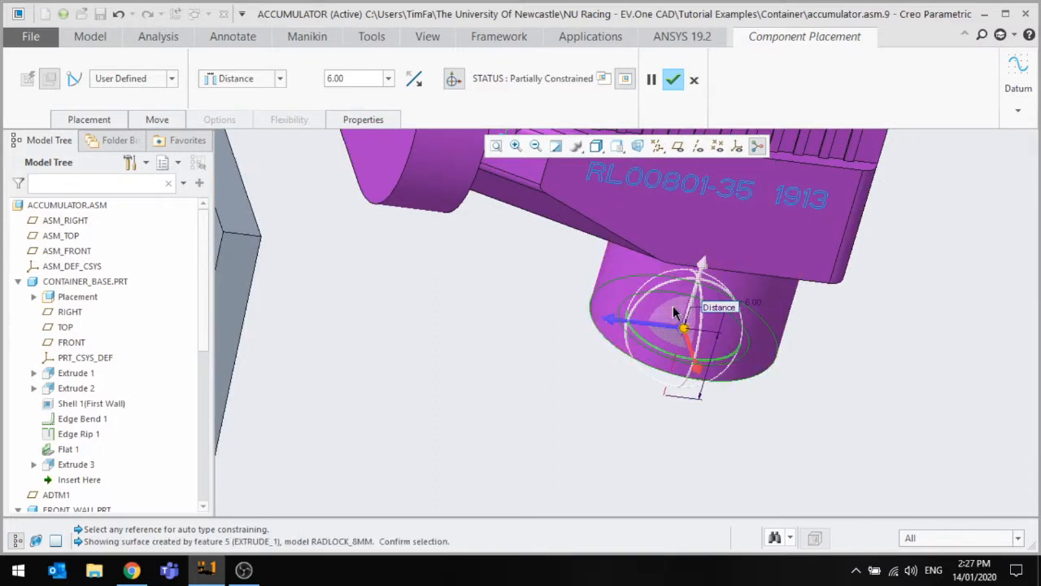
scroll(601, 382, "up", 3)
scroll(635, 422, "down", 5)
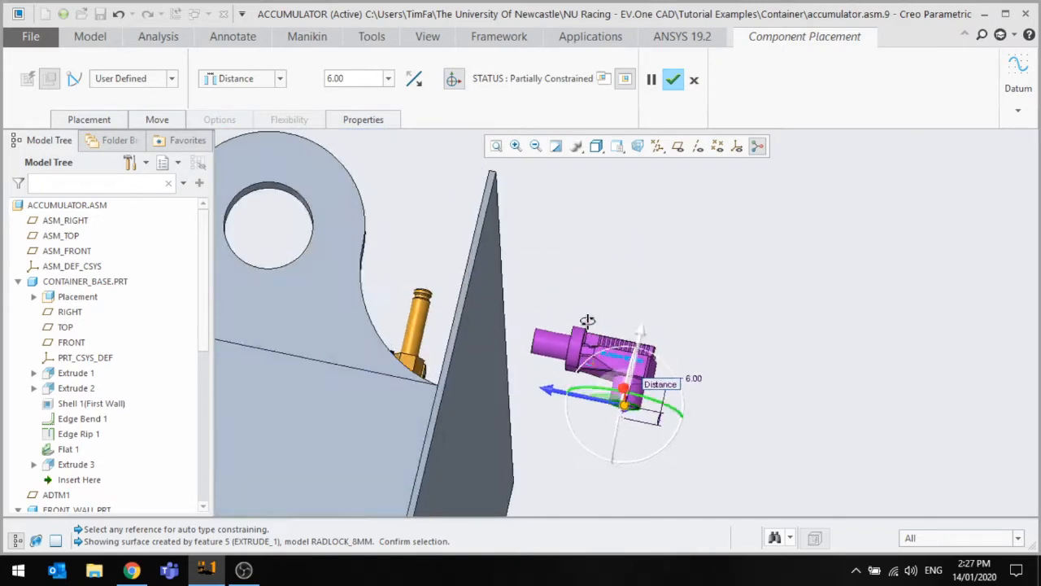
scroll(638, 420, "down", 3)
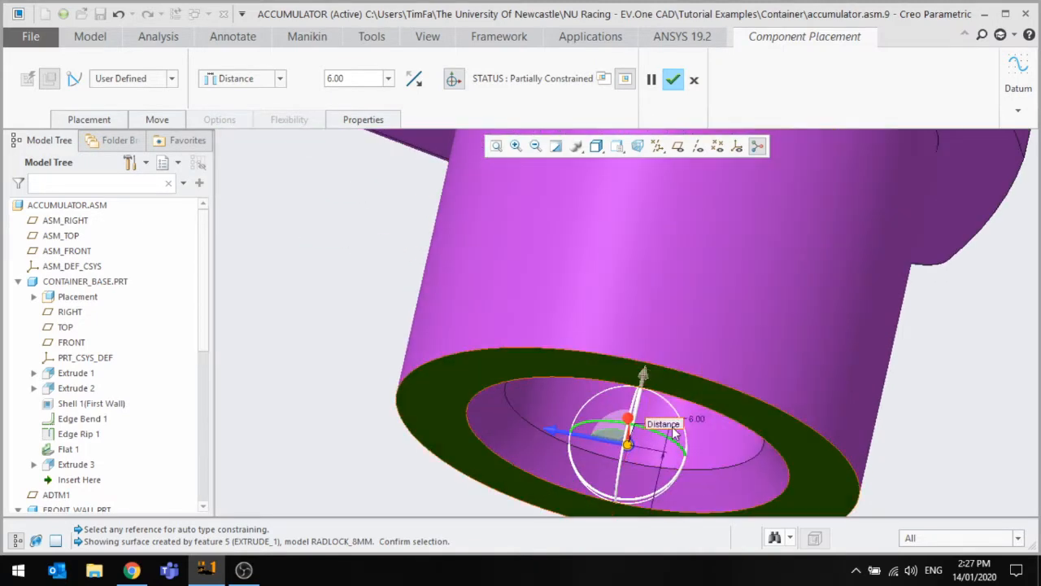
left_click(695, 424)
scroll(763, 391, "up", 5)
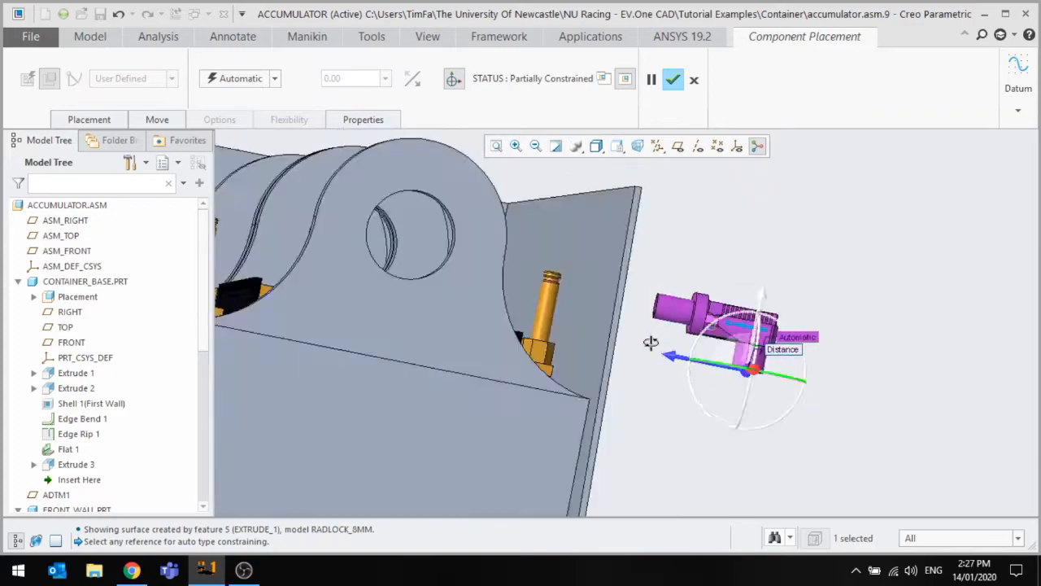
middle_click_drag(651, 343, 661, 405)
scroll(745, 439, "up", 5)
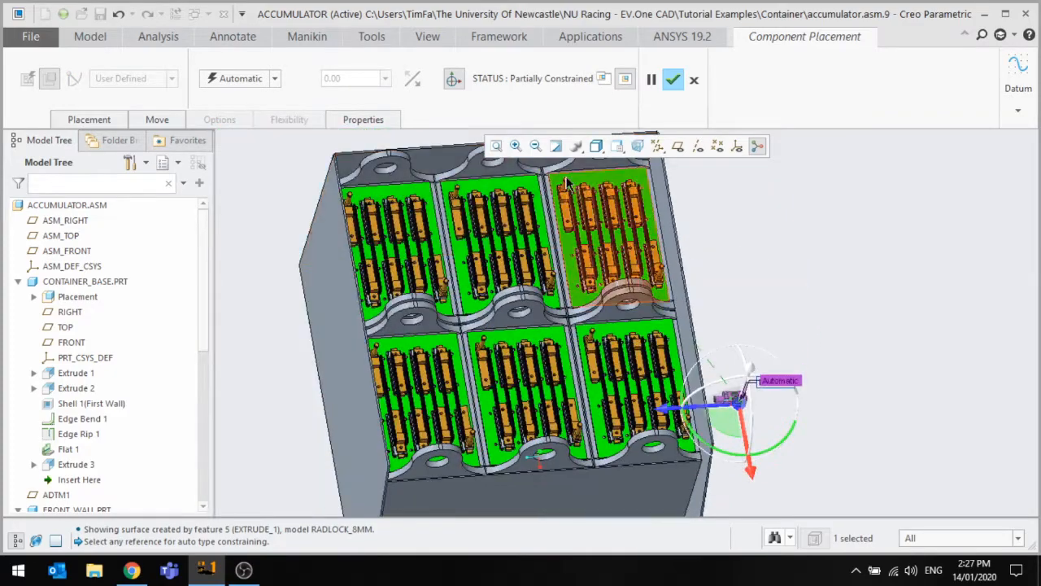
scroll(567, 183, "down", 6)
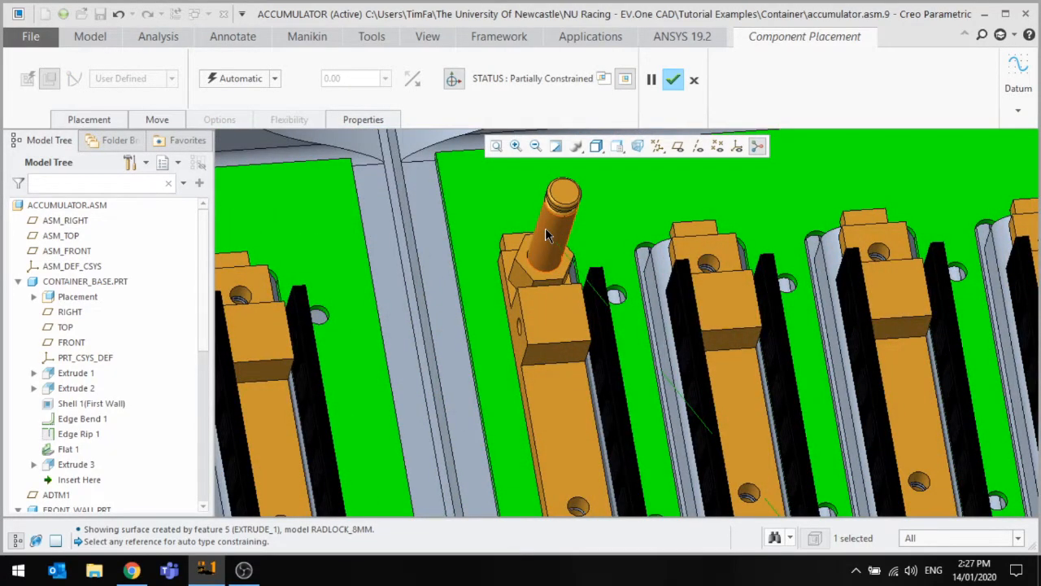
left_click(545, 228)
scroll(435, 189, "up", 5)
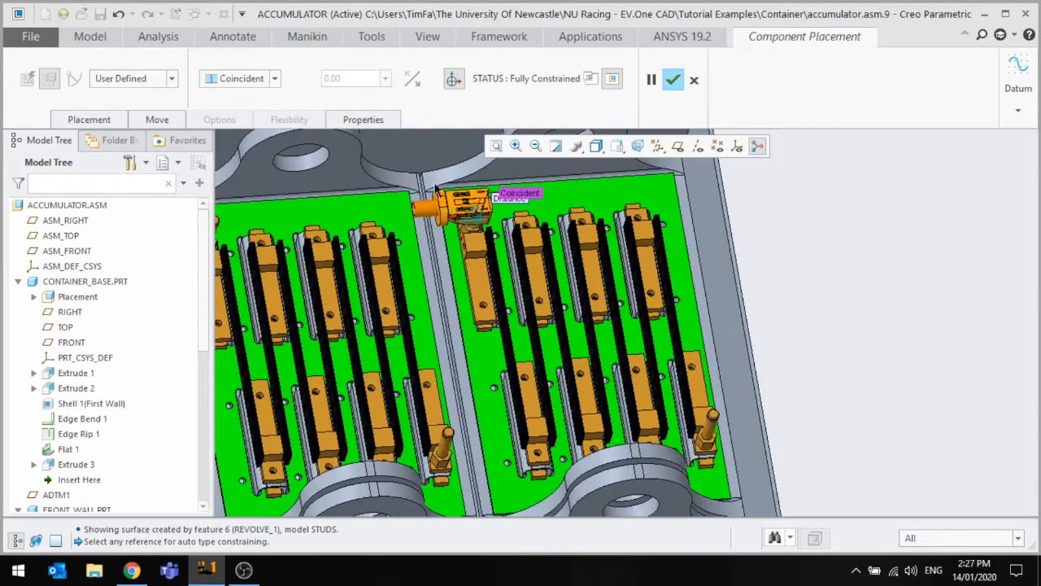
Examine the radlock's orientation and its fit on the stud against the neighbouring terminals from several angles.
scroll(435, 189, "down", 5)
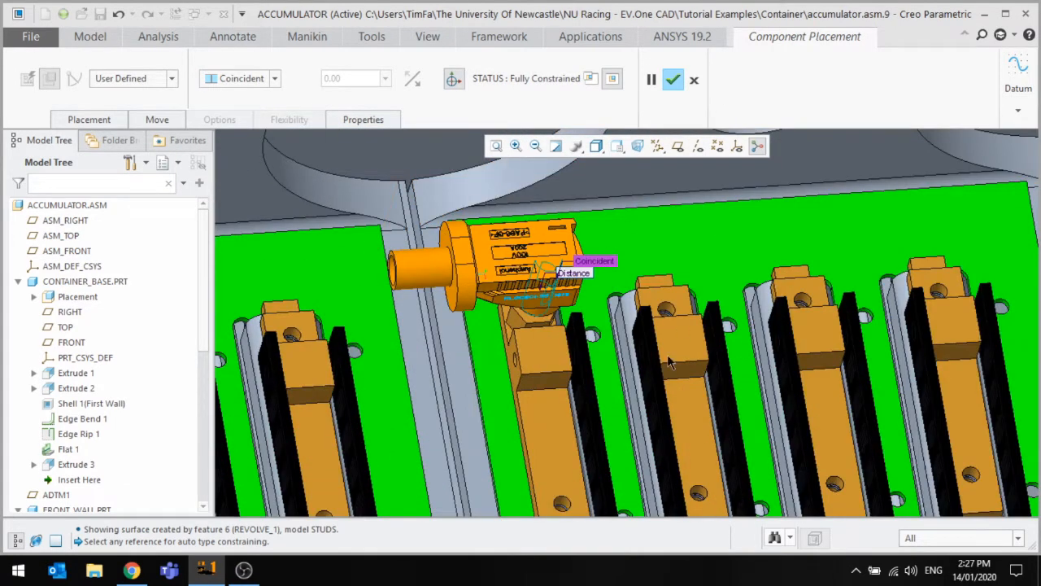
middle_click_drag(470, 300, 487, 295)
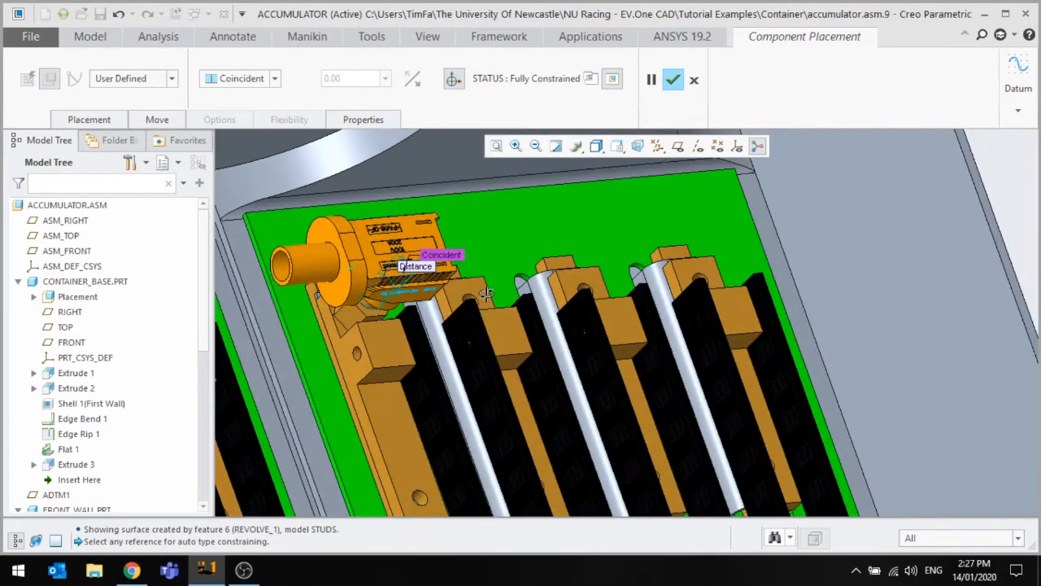
scroll(603, 303, "up", 2)
scroll(639, 371, "down", 4)
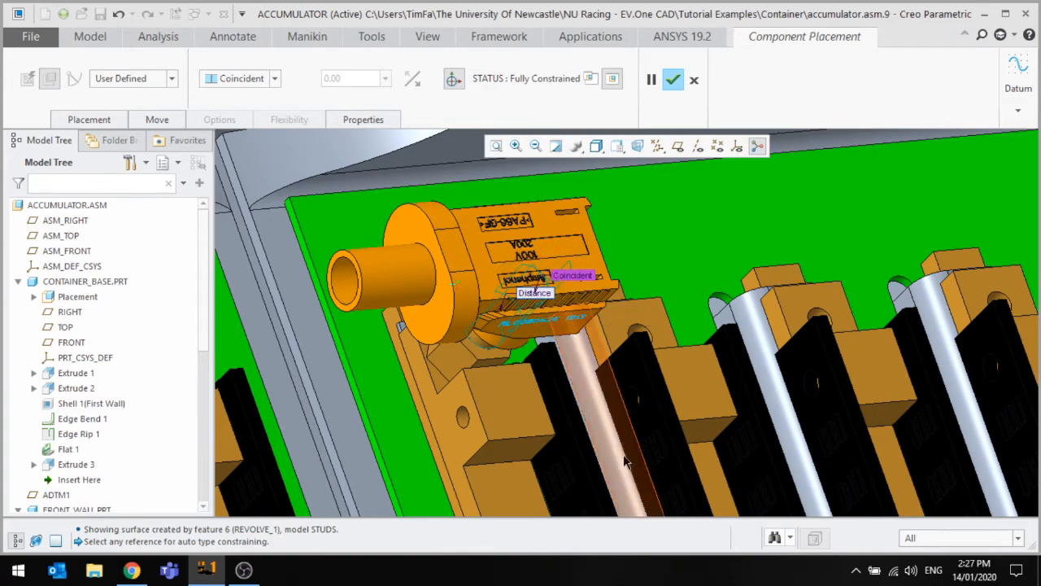
middle_click_drag(536, 282, 682, 273)
scroll(681, 268, "up", 4)
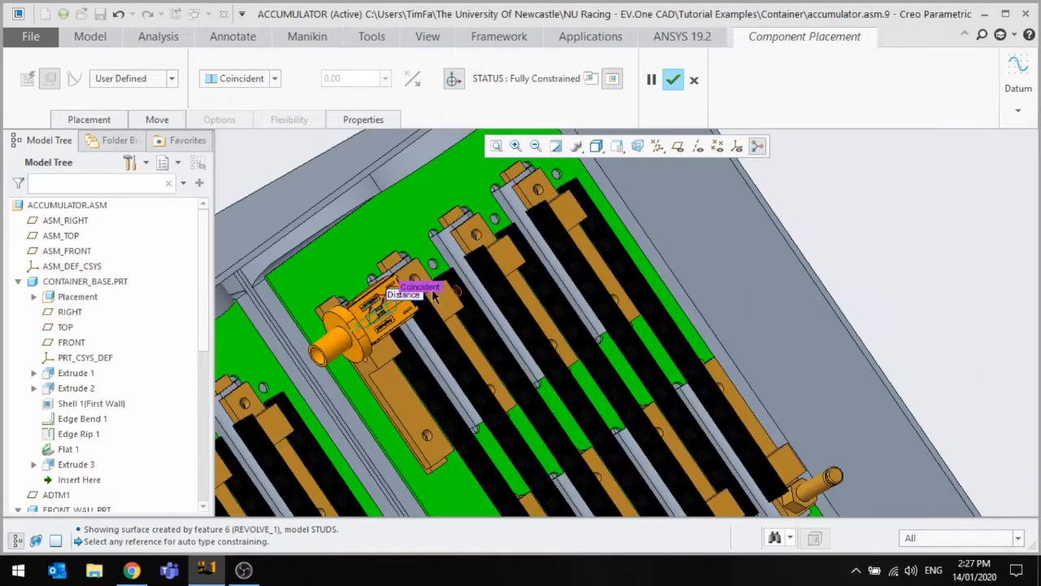
scroll(431, 292, "down", 3)
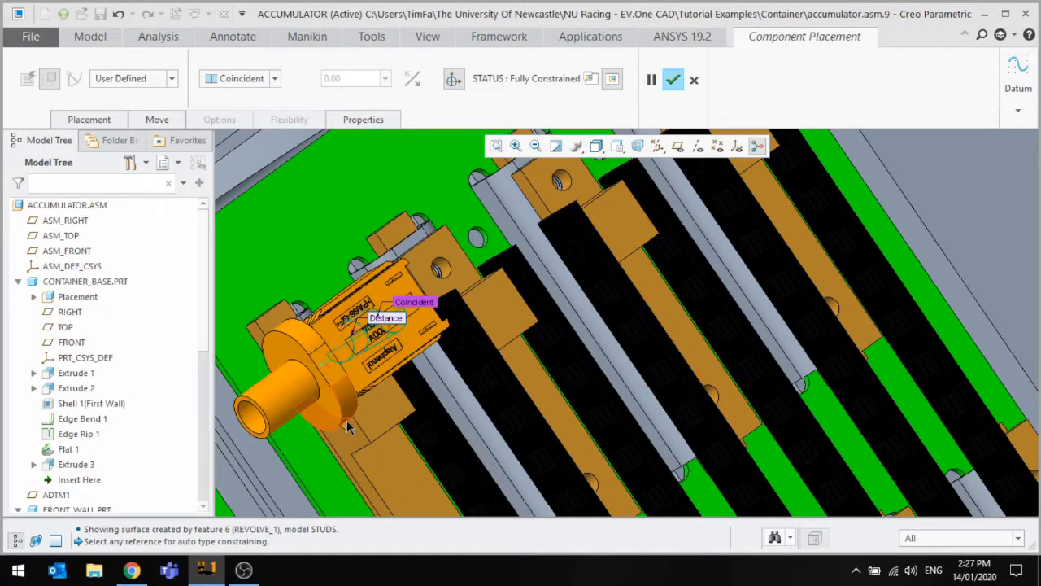
scroll(540, 294, "up", 4)
scroll(434, 316, "down", 3)
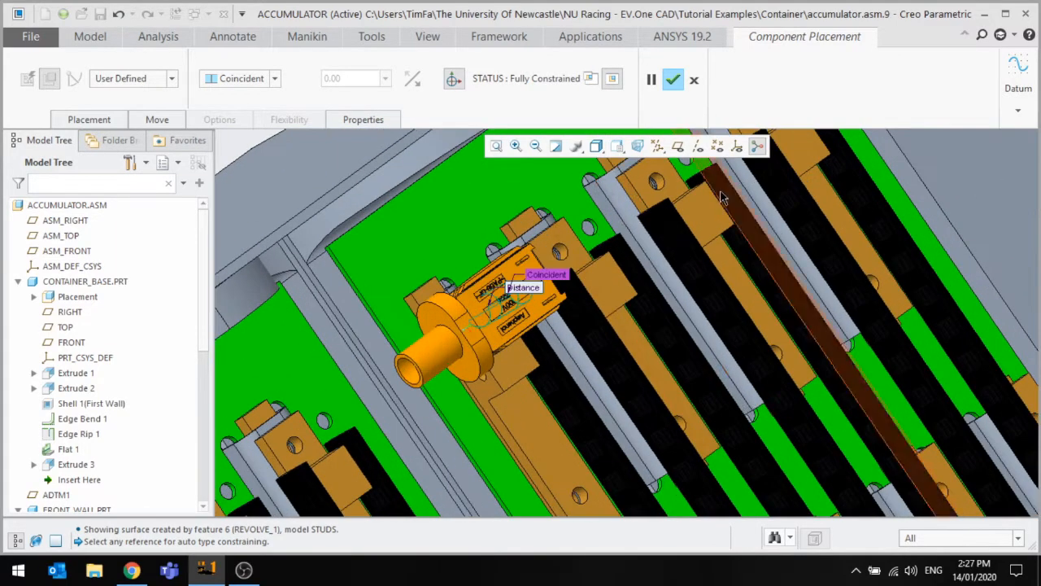
Display the datum planes and start a new placement constraint referencing the radlock's RIGHT datum plane.
left_click(676, 149)
scroll(501, 315, "up", 4)
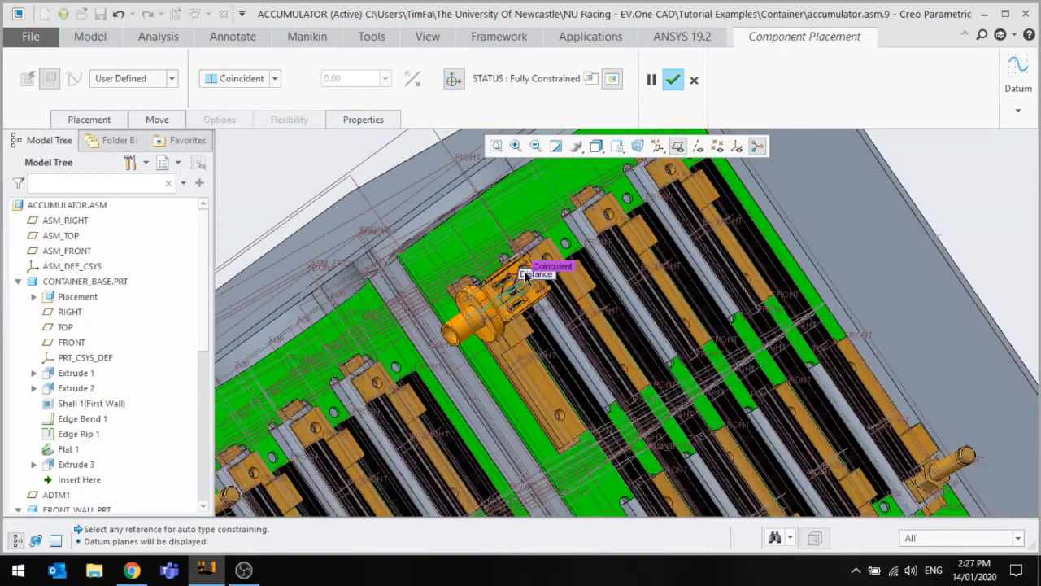
middle_click_drag(499, 321, 475, 297)
scroll(480, 309, "down", 3)
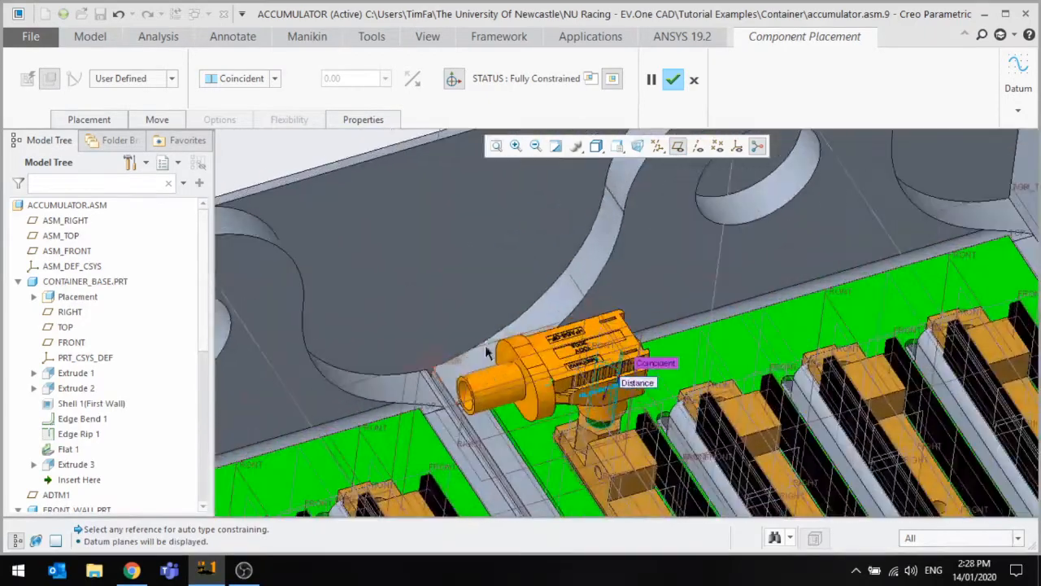
left_click(89, 120)
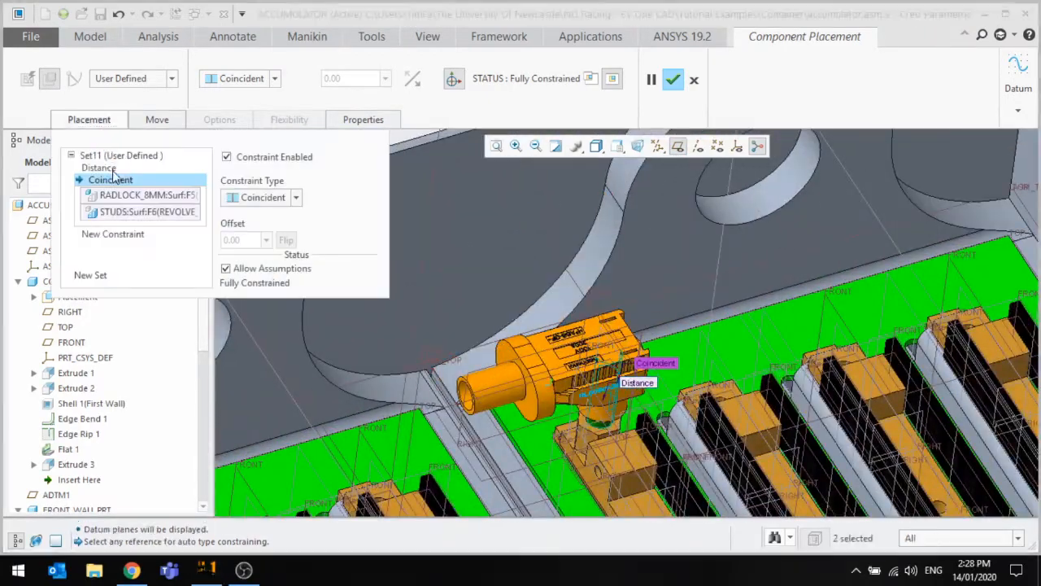
left_click(135, 235)
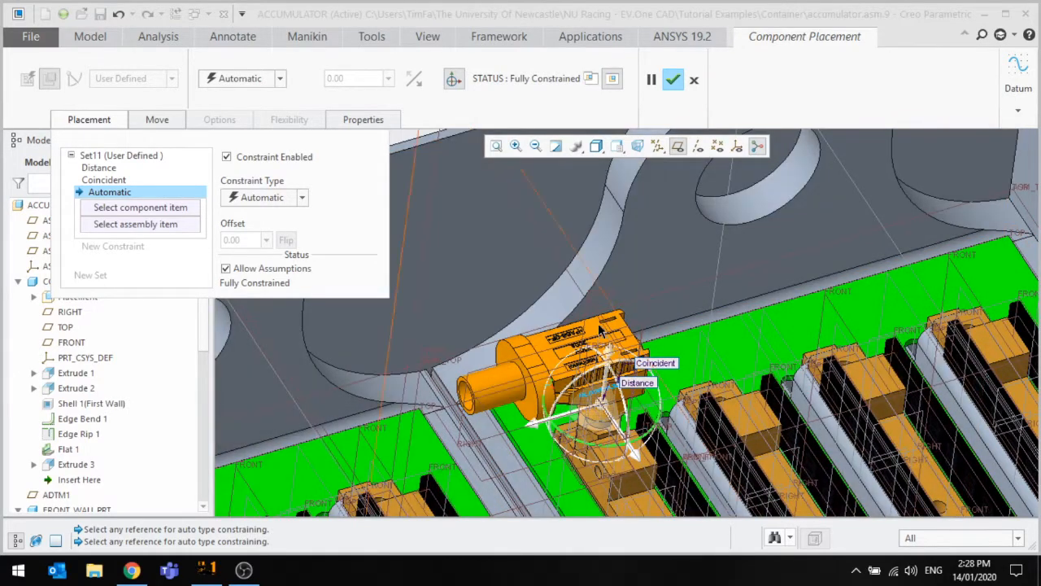
left_click(481, 373)
Reference the container base's inner side wall surface for the new constraint and change the constraint type to Angle Offset.
scroll(581, 332, "up", 1)
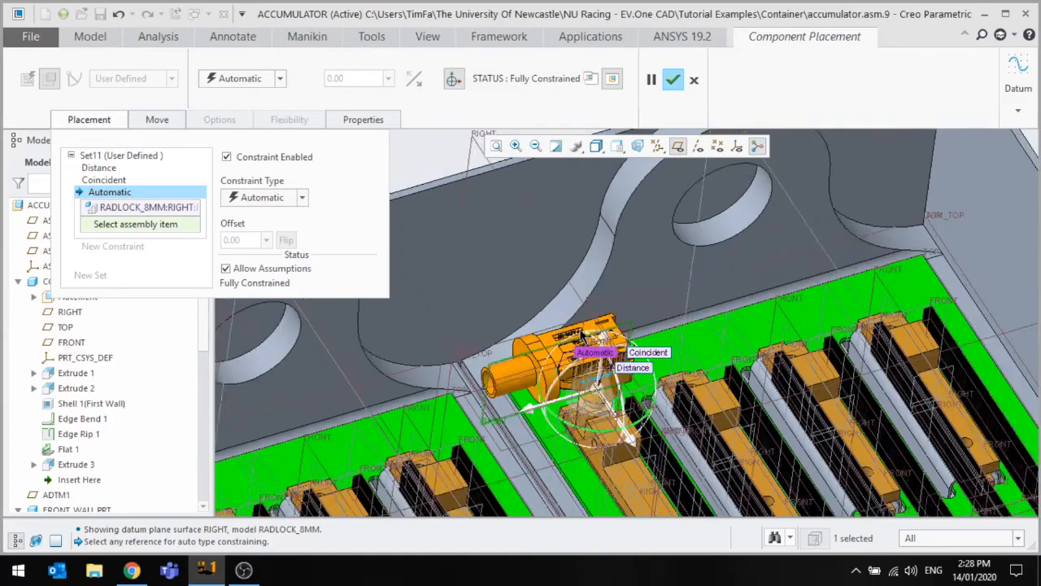
scroll(581, 332, "up", 4)
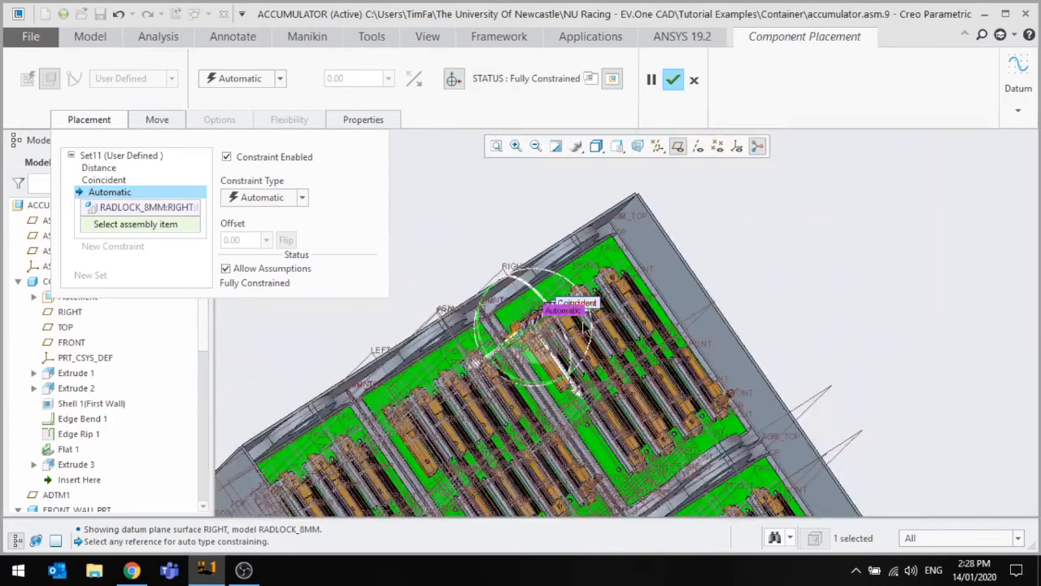
scroll(582, 324, "down", 3)
scroll(786, 265, "up", 3)
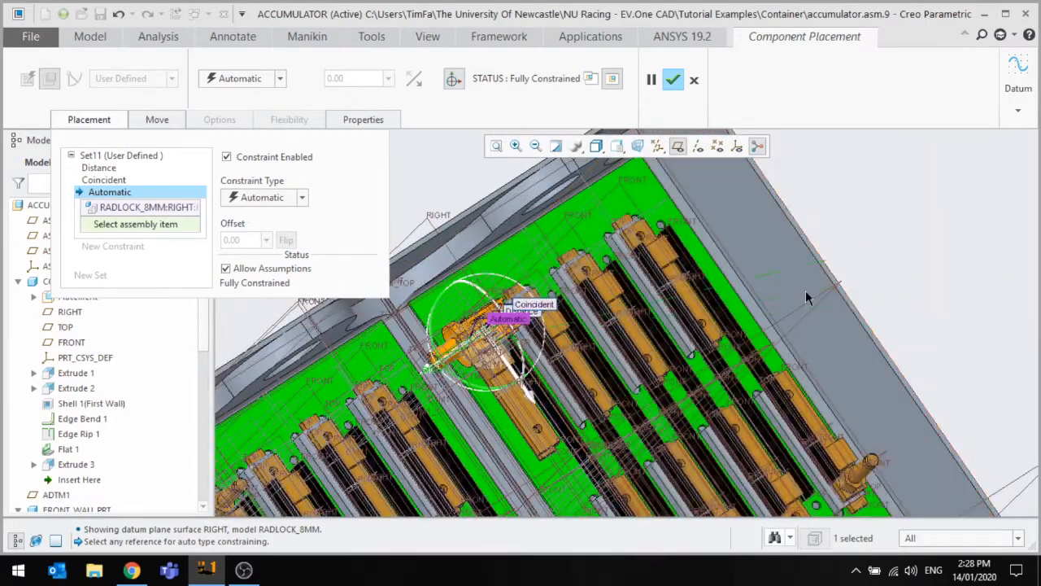
middle_click_drag(781, 261, 752, 290)
scroll(754, 307, "down", 2)
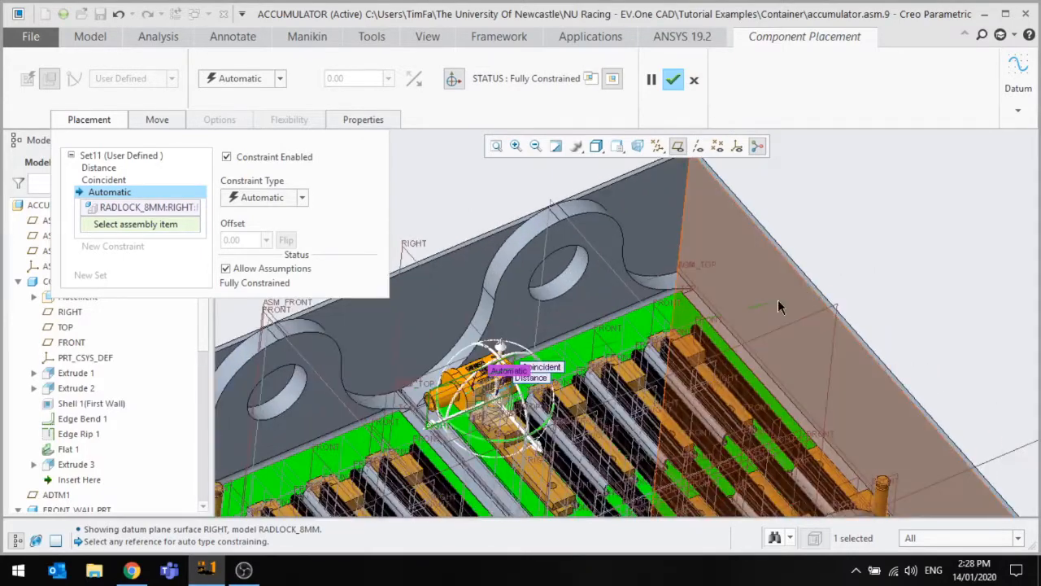
left_click(761, 281)
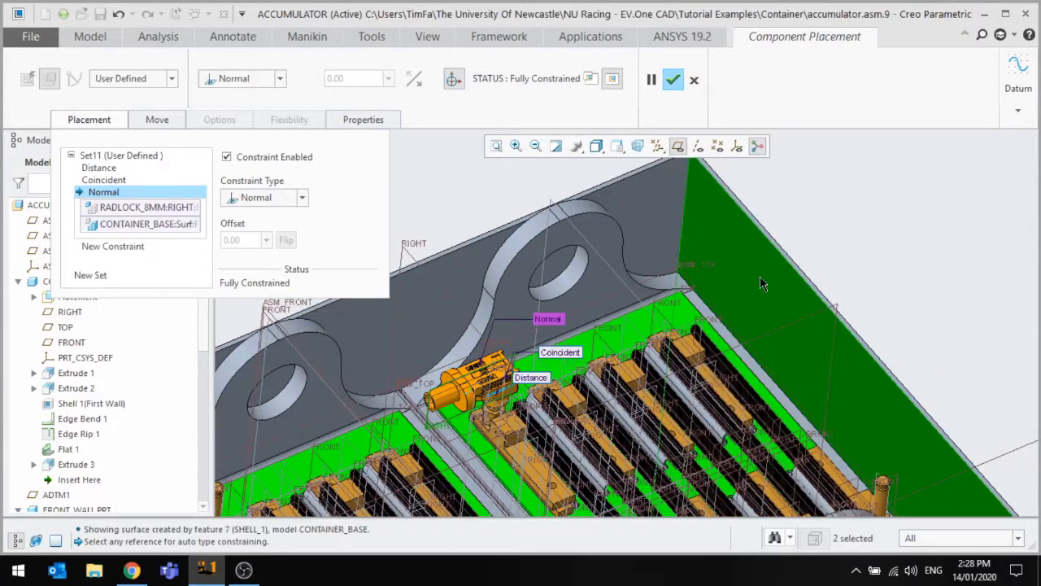
left_click(302, 198)
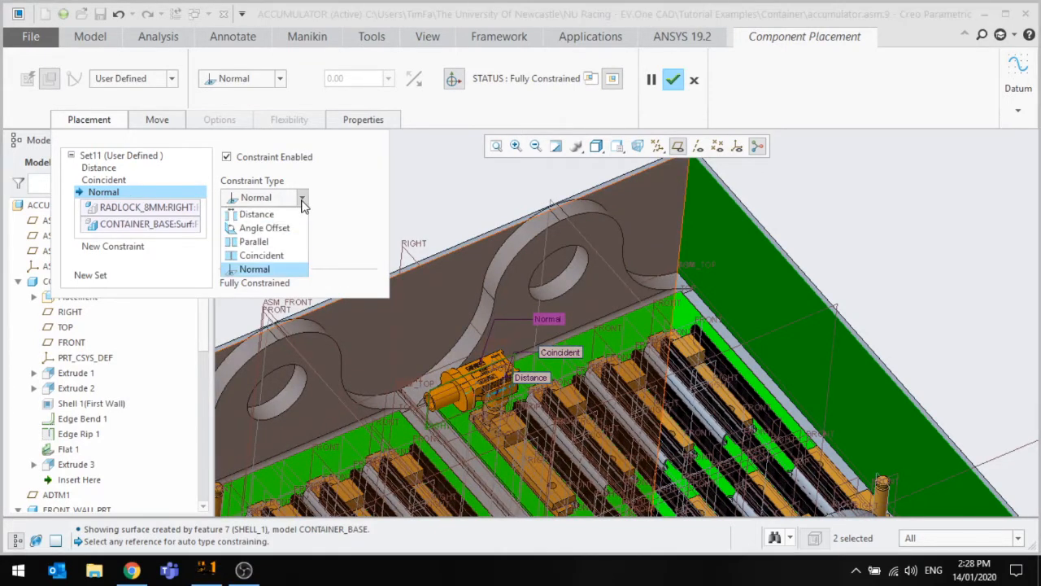
left_click(264, 228)
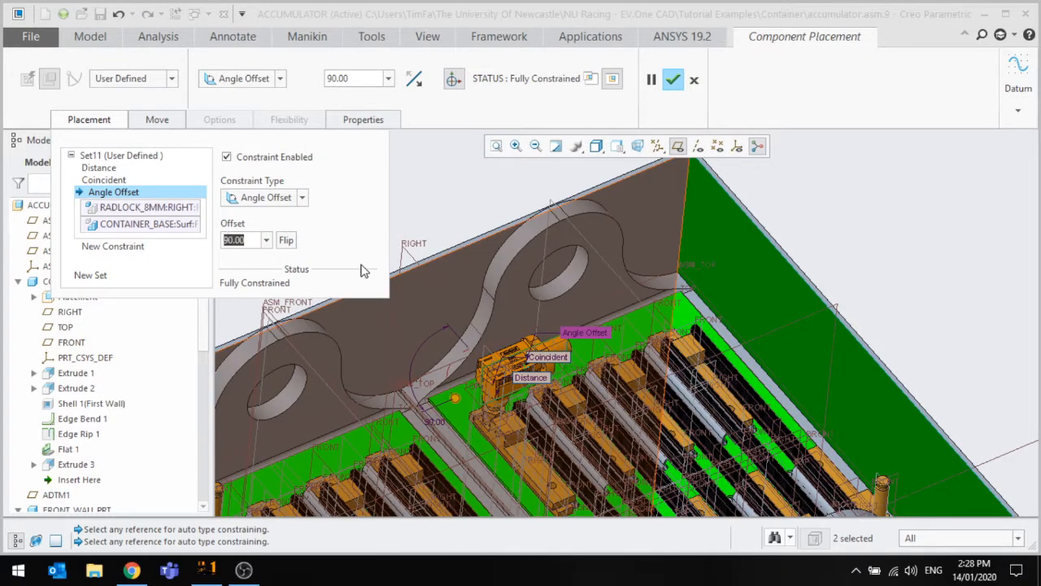
Set the radlock's Angle Offset to 180 degrees, flip the constraint's direction and accept the component placement.
type("180")
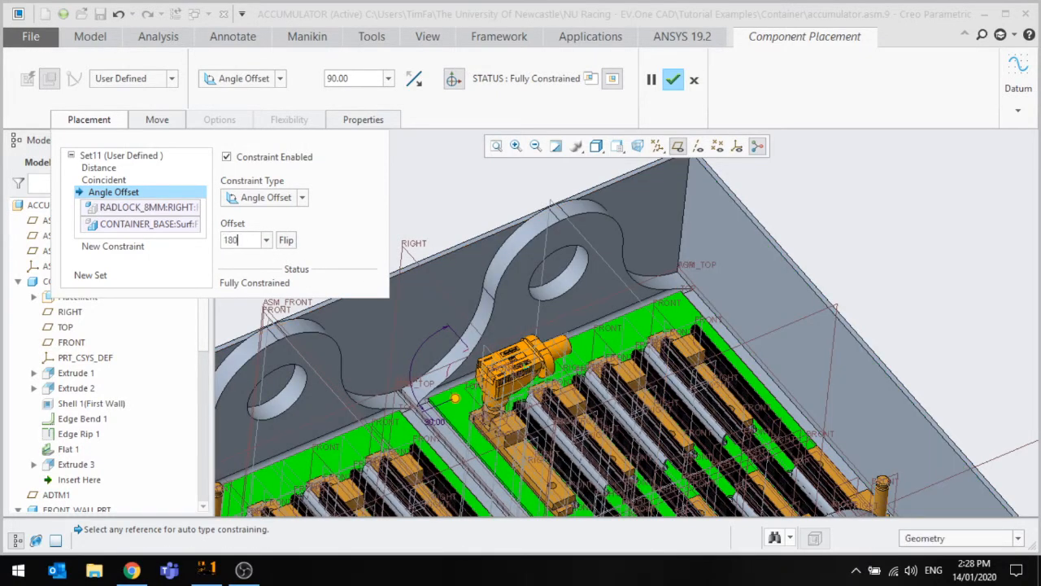
key("Return")
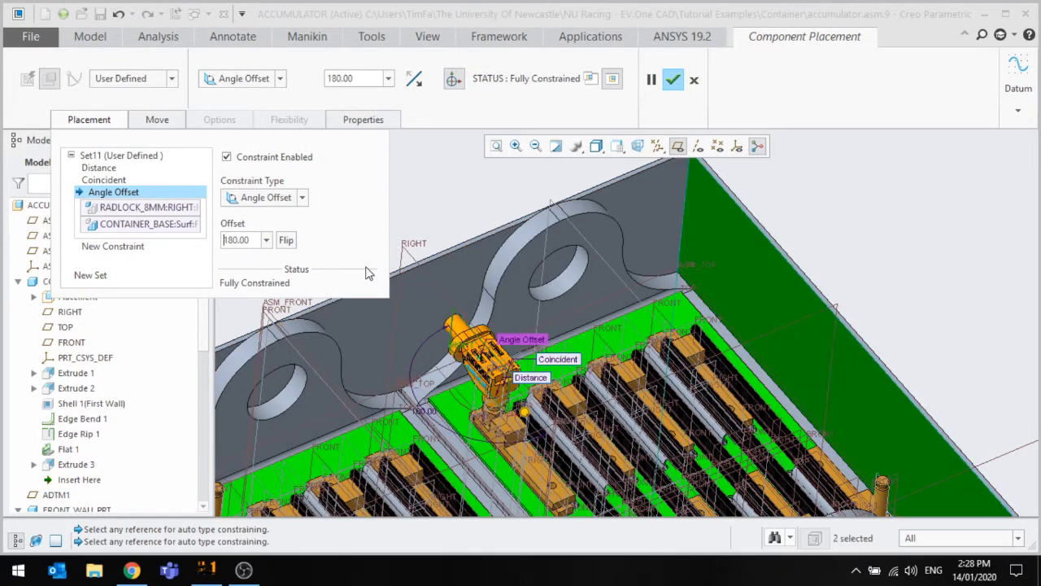
left_click(292, 241)
scroll(472, 274, "up", 3)
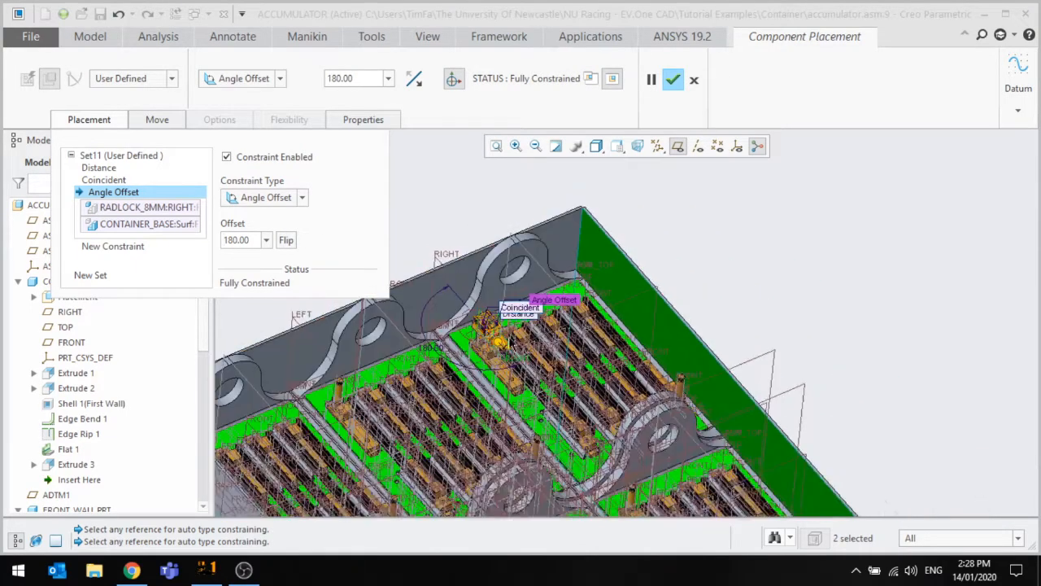
scroll(501, 343, "down", 3)
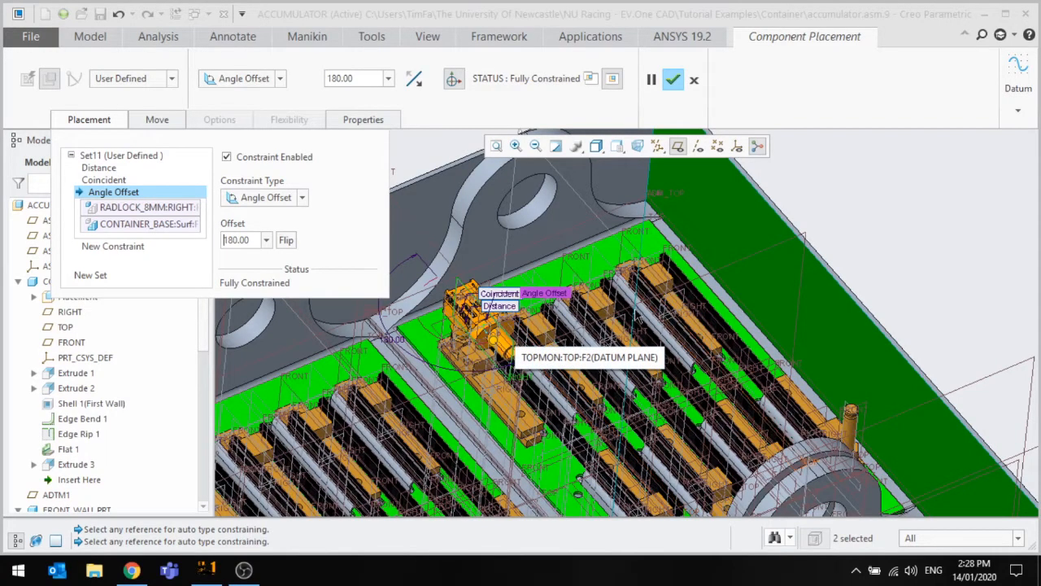
scroll(565, 306, "up", 3)
scroll(513, 326, "down", 3)
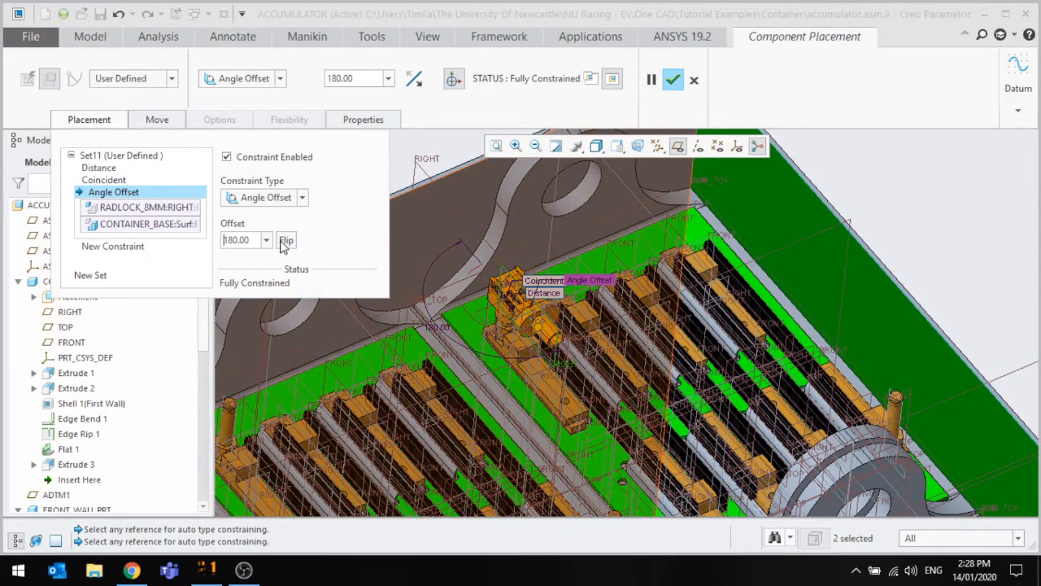
scroll(604, 267, "up", 5)
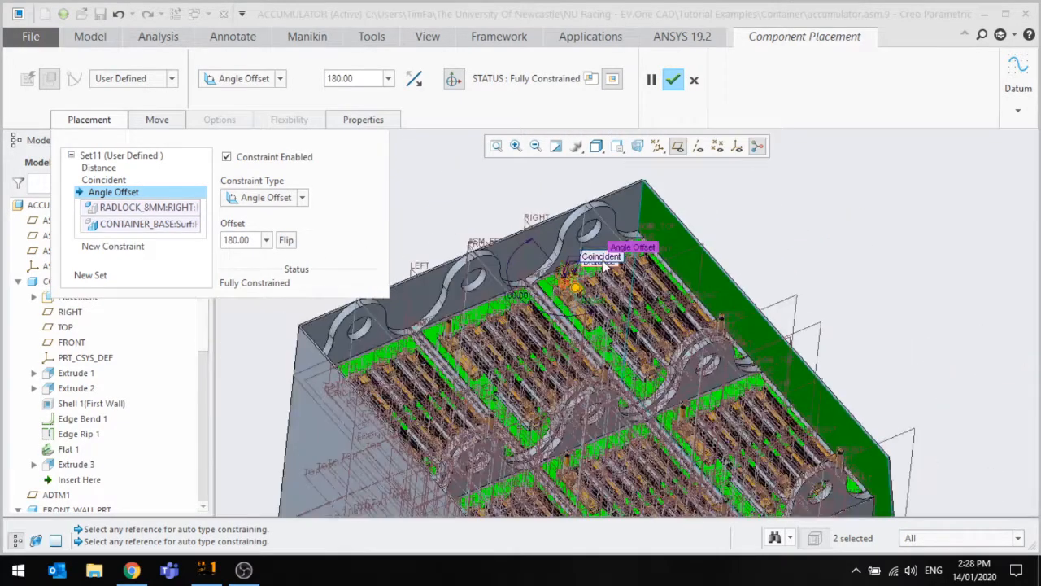
scroll(604, 266, "down", 4)
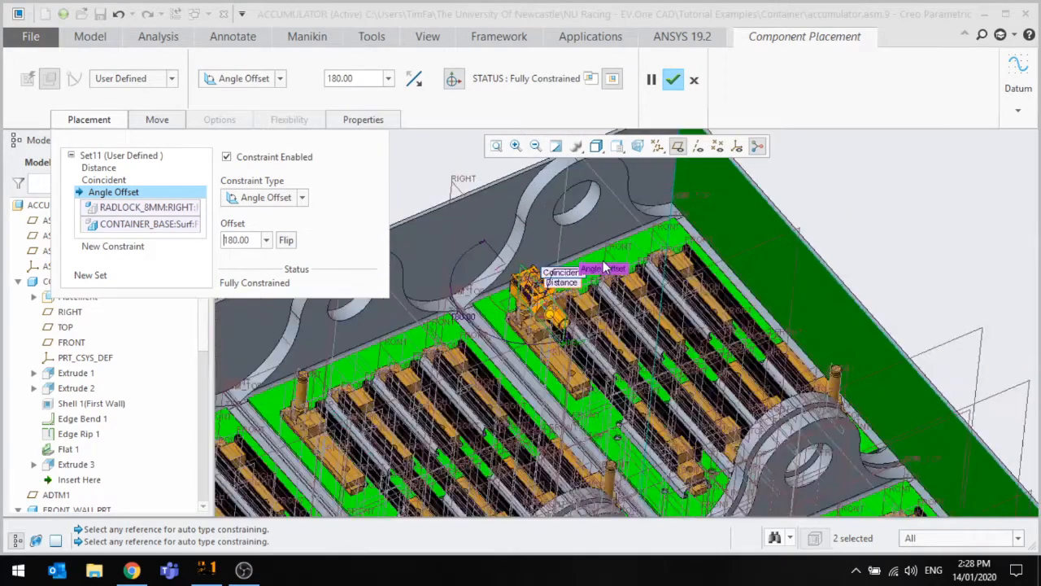
left_click(677, 81)
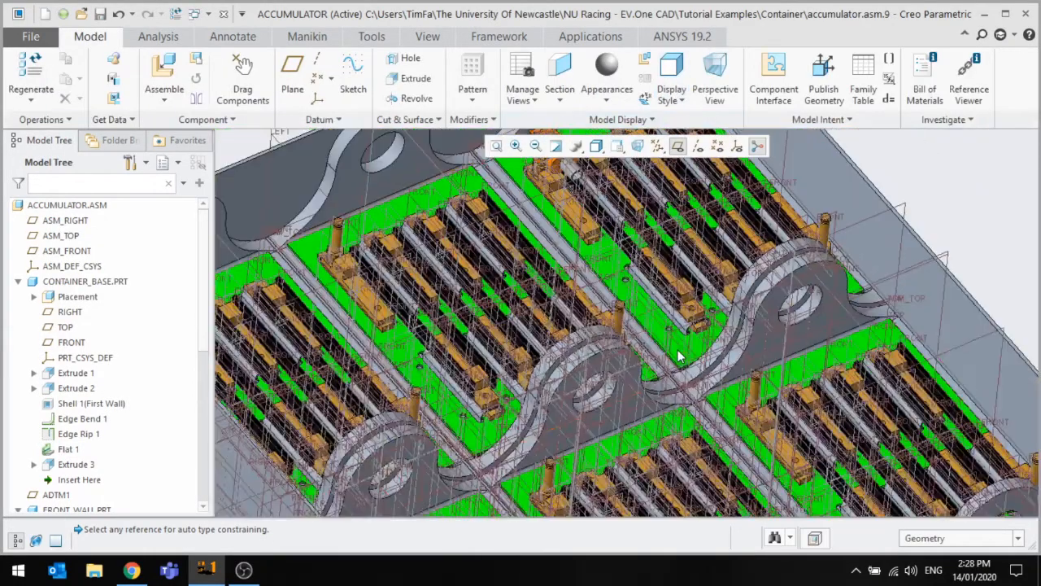
Hide the datum planes throughout the accumulator assembly.
scroll(642, 335, "up", 3)
scroll(610, 211, "down", 2)
left_click(678, 146)
scroll(566, 223, "down", 5)
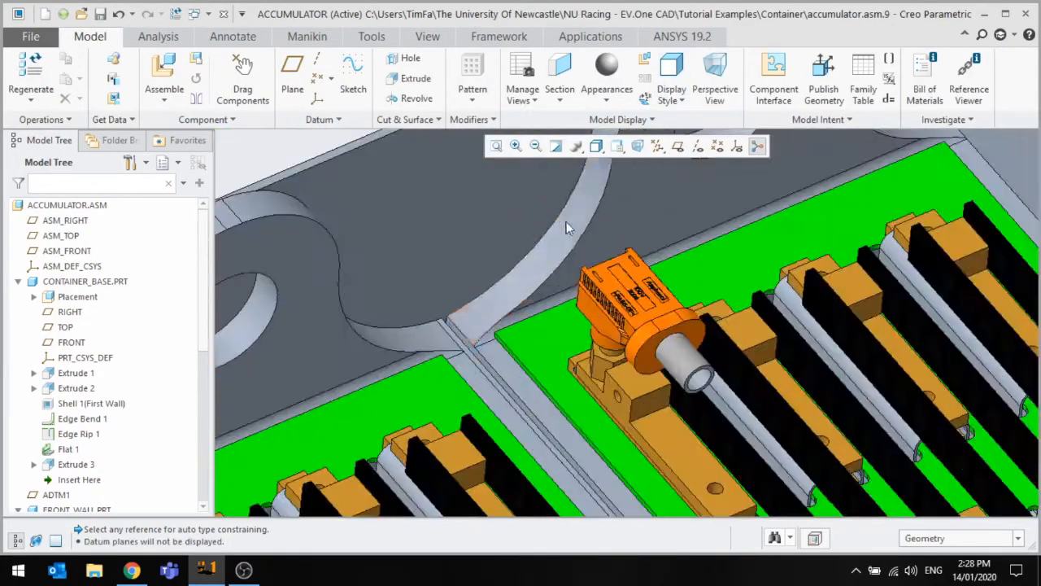
Examine the placed radlock and the stud layout across the six modules from several angles.
mouse_move(606, 319)
middle_mouse_down()
mouse_move(628, 323)
mouse_move(630, 313)
mouse_move(601, 302)
mouse_move(595, 315)
middle_mouse_up()
scroll(602, 301, "up", 6)
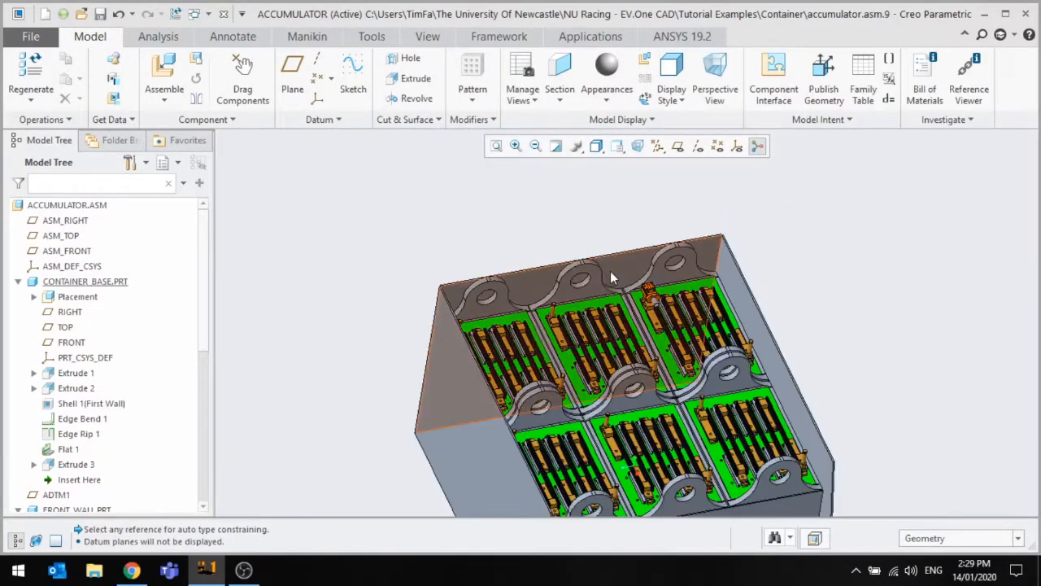
scroll(644, 268, "down", 2)
scroll(603, 274, "up", 5)
scroll(606, 301, "down", 5)
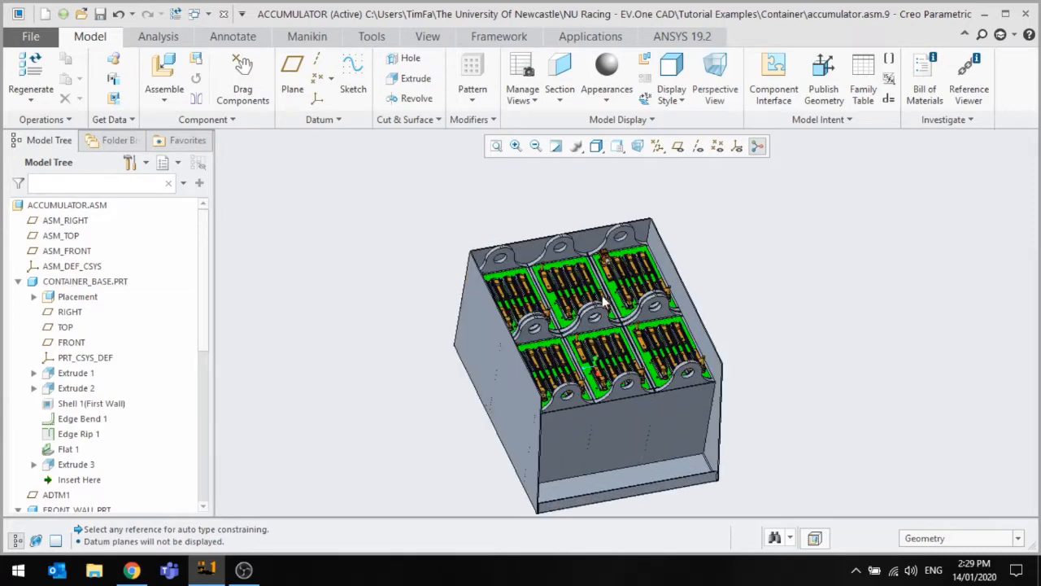
mouse_move(605, 302)
middle_mouse_down()
mouse_move(626, 282)
mouse_move(602, 276)
middle_mouse_up()
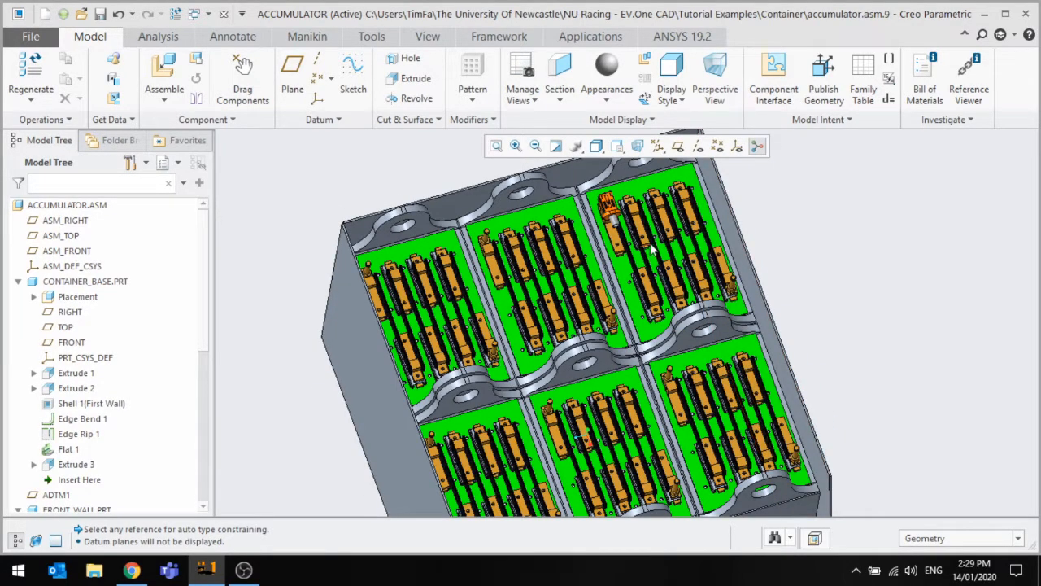
scroll(763, 417, "down", 3)
middle_click_drag(701, 396, 693, 384)
scroll(699, 399, "up", 5)
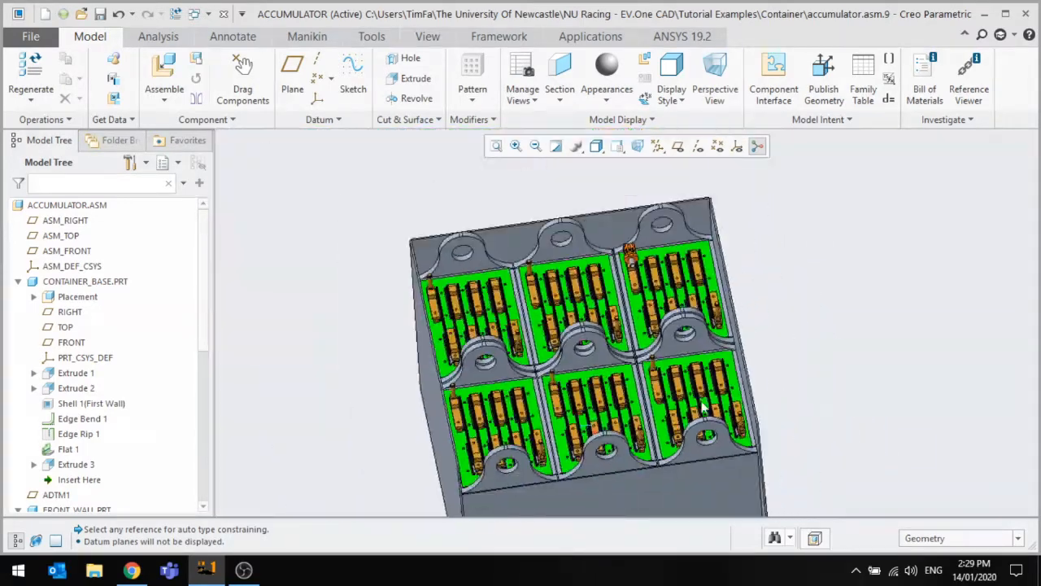
middle_click_drag(687, 326, 675, 358)
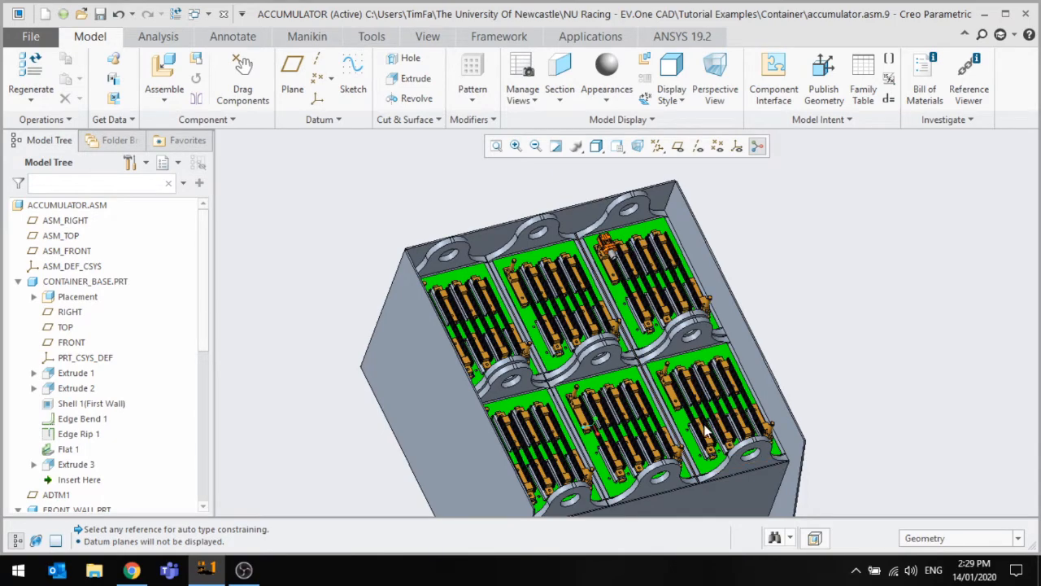
middle_click_drag(706, 431, 686, 435)
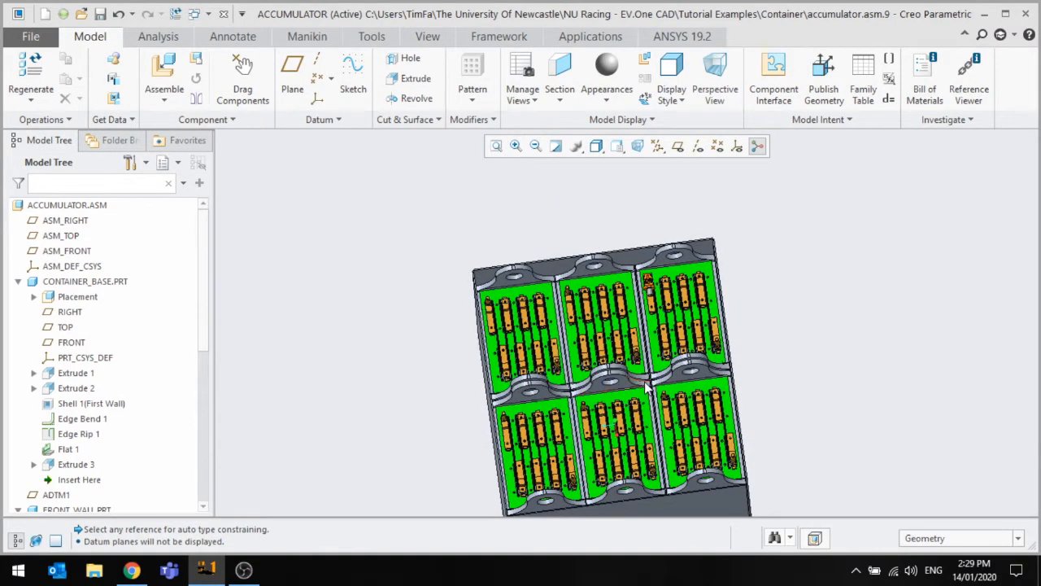
mouse_move(646, 389)
middle_mouse_down()
mouse_move(623, 344)
mouse_move(639, 328)
mouse_move(660, 331)
middle_mouse_up()
Insert another RADLOCK_8MM.PRT component and drop it near the stud of the adjacent module in the next row.
scroll(687, 378, "down", 5)
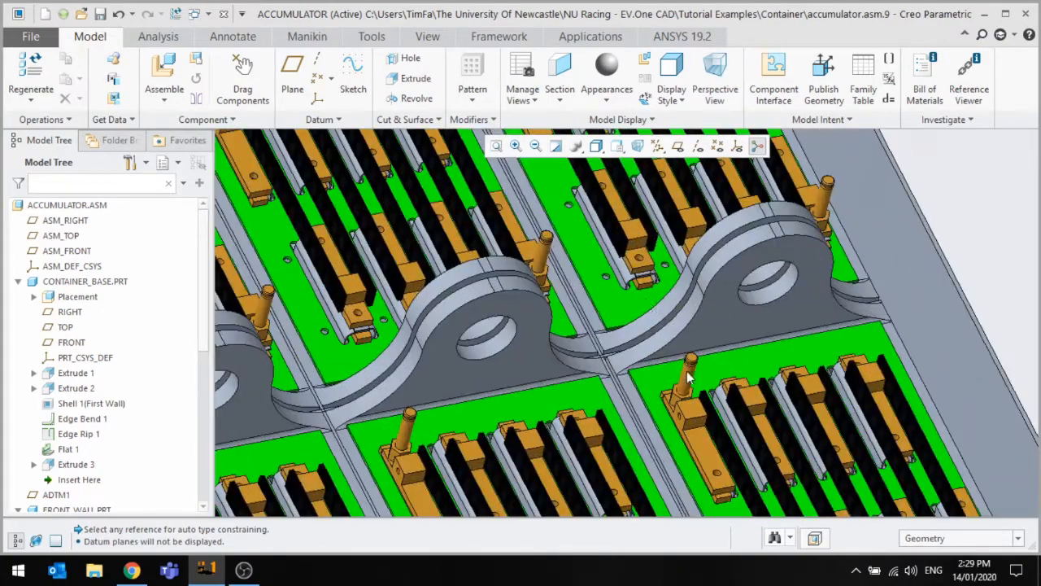
left_click(164, 77)
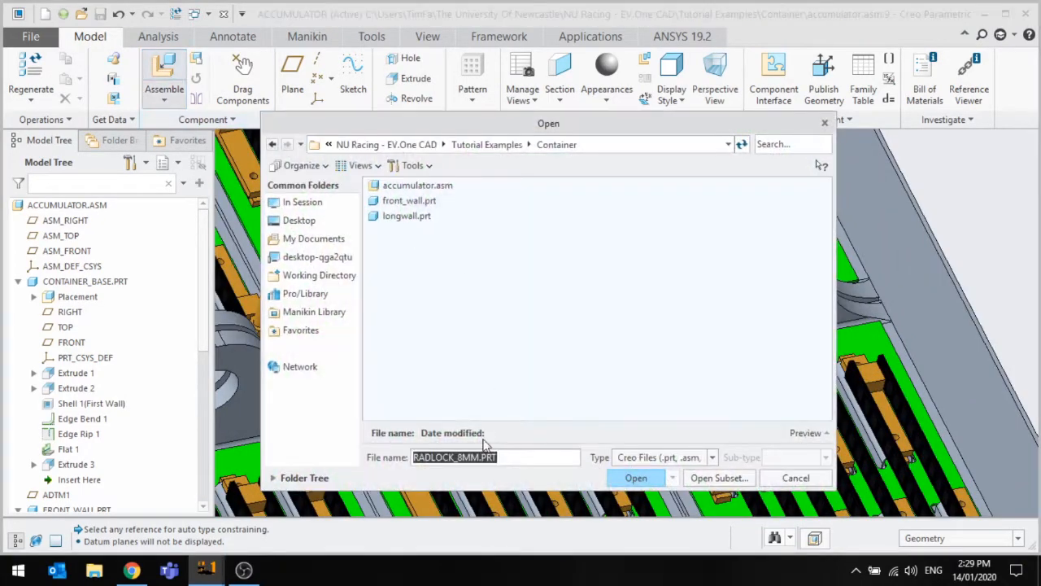
left_click(635, 478)
scroll(624, 483, "up", 5)
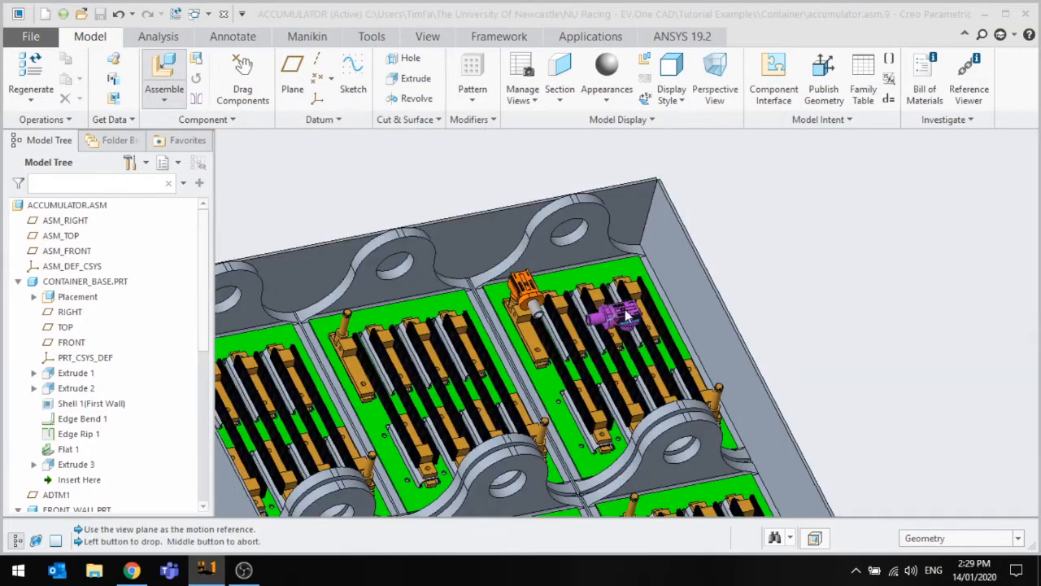
mouse_move(626, 367)
middle_mouse_down()
mouse_move(602, 384)
mouse_move(663, 374)
mouse_move(637, 370)
middle_mouse_up()
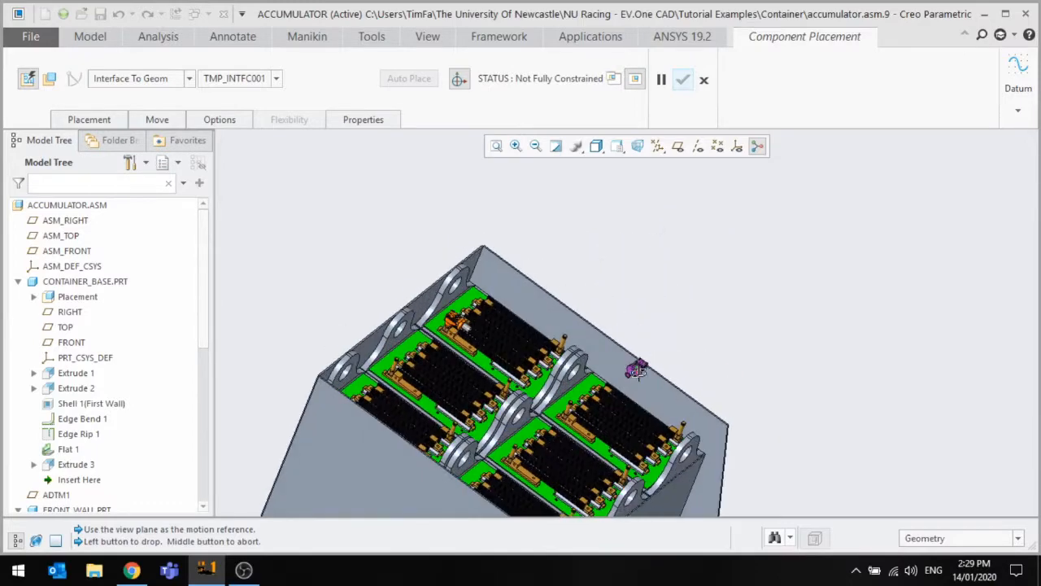
scroll(592, 412, "down", 3)
left_click(581, 369)
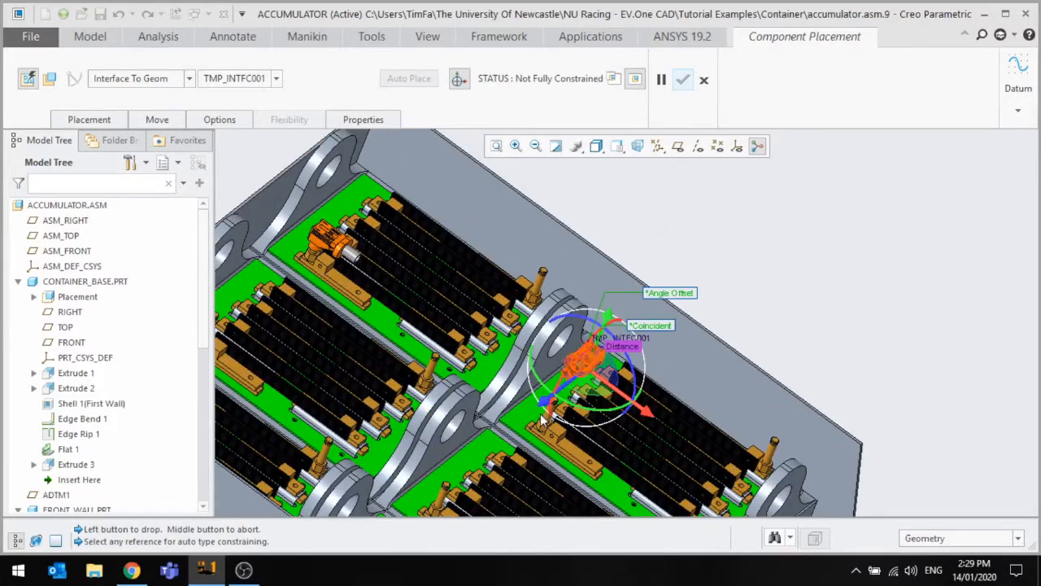
Constrain the second radlock to the stud's hex face, the stud's shaft and the container base's inner side wall, and accept the placement.
scroll(527, 426, "down", 3)
scroll(537, 439, "down", 6)
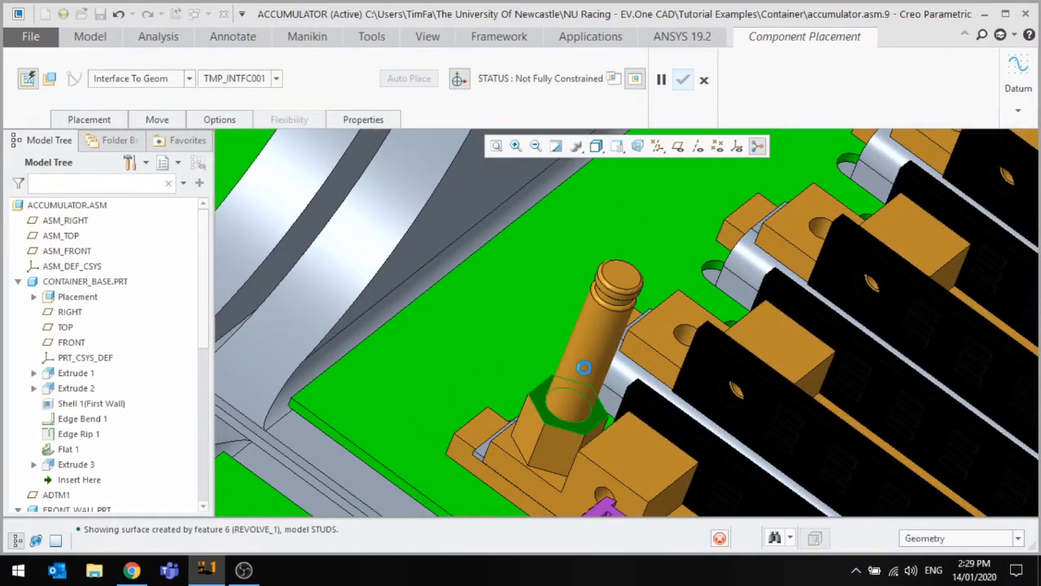
scroll(587, 361, "up", 5)
left_click(906, 179)
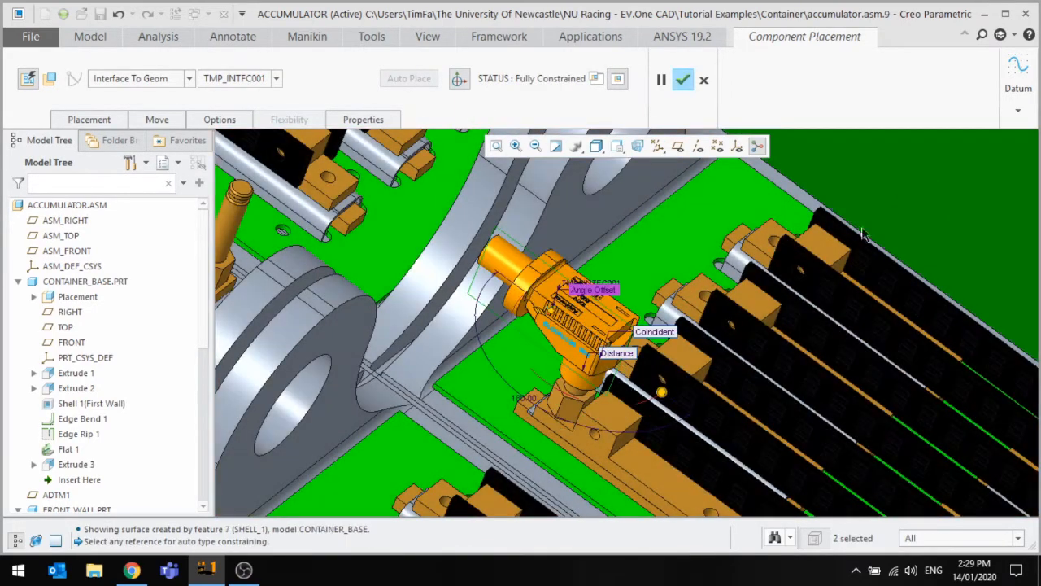
scroll(842, 260, "up", 4)
scroll(728, 364, "up", 5)
scroll(618, 375, "down", 6)
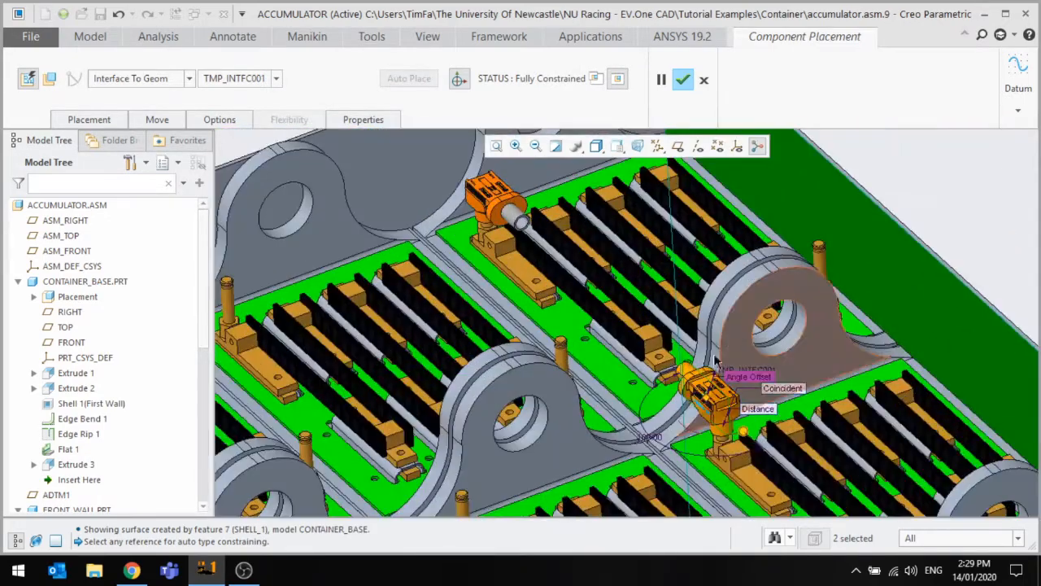
scroll(606, 378, "up", 3)
scroll(606, 378, "down", 3)
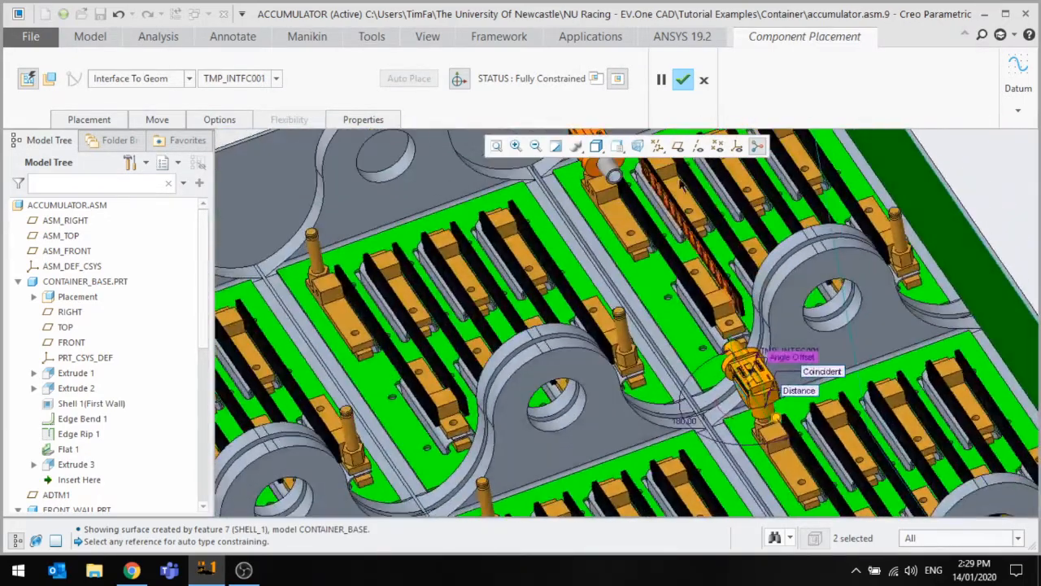
left_click(683, 80)
Examine the orientation of both radlocks relative to each other, the dividing walls and the remaining module studs.
scroll(683, 80, "down", 3)
scroll(658, 356, "down", 5)
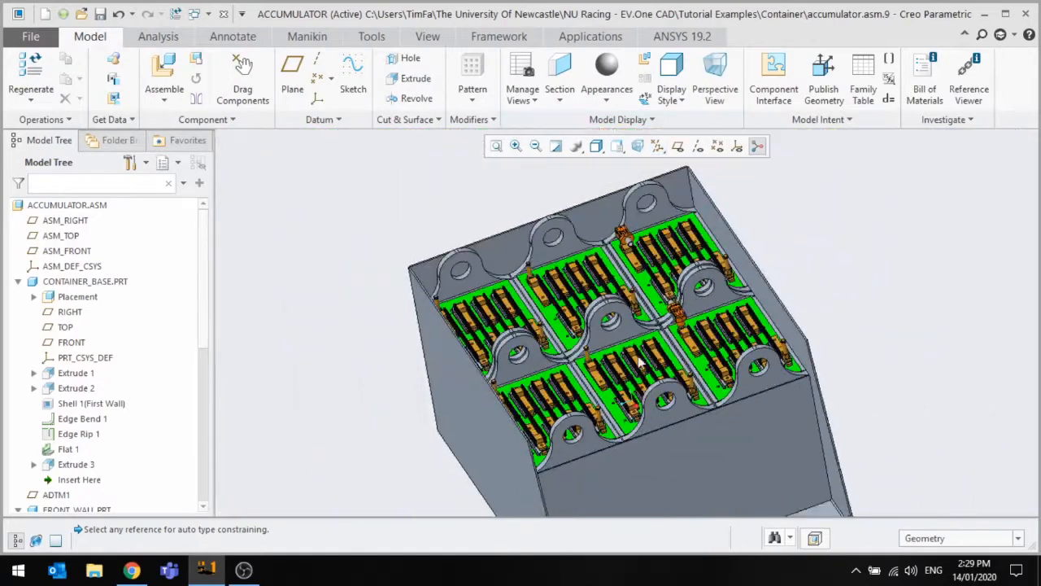
middle_click_drag(656, 292, 673, 322)
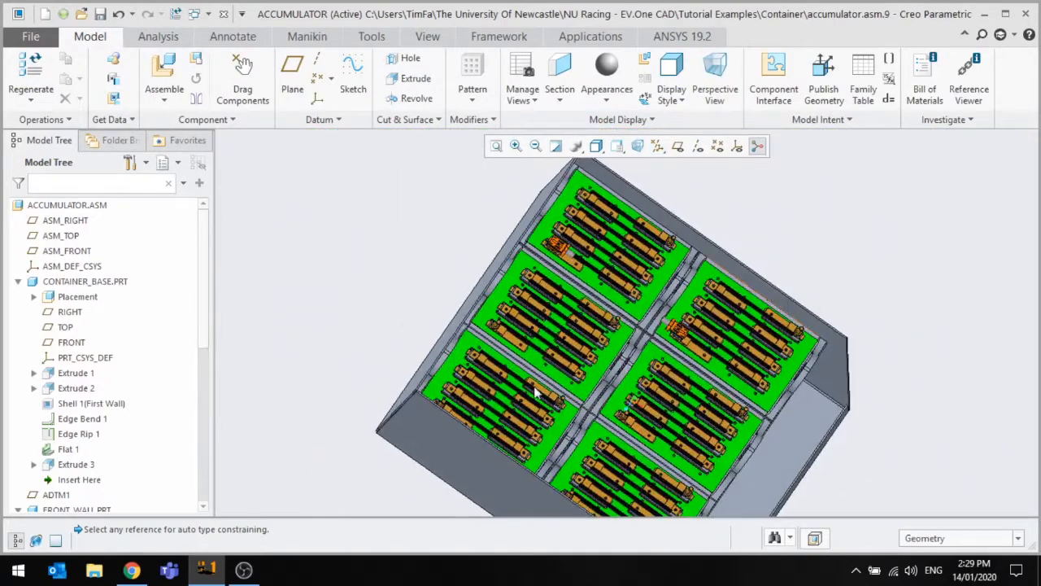
middle_click_drag(534, 388, 514, 269)
scroll(544, 229, "up", 5)
scroll(643, 249, "down", 4)
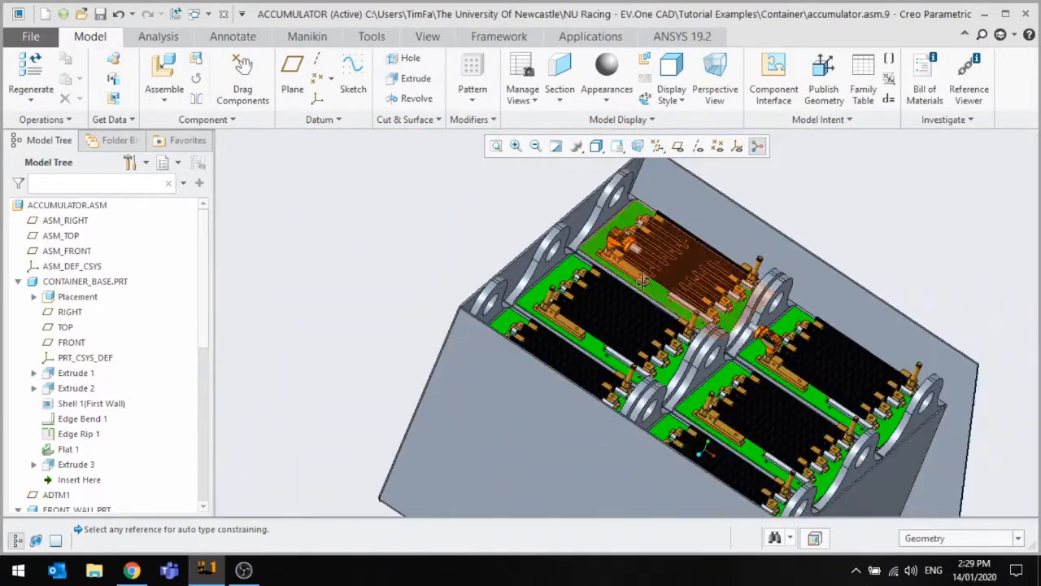
middle_click_drag(653, 285, 591, 279)
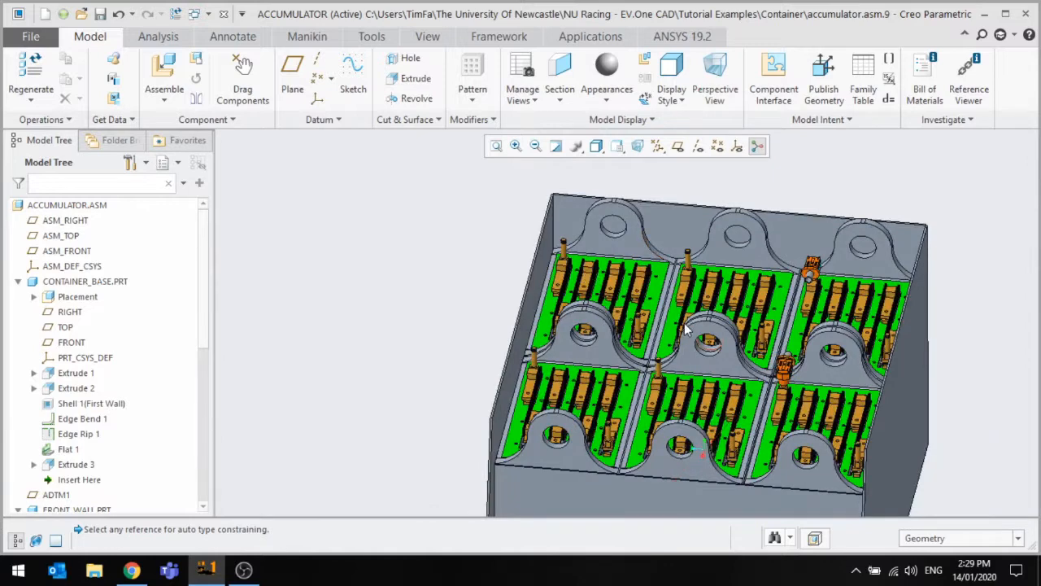
scroll(685, 329, "down", 3)
middle_click_drag(686, 328, 694, 348)
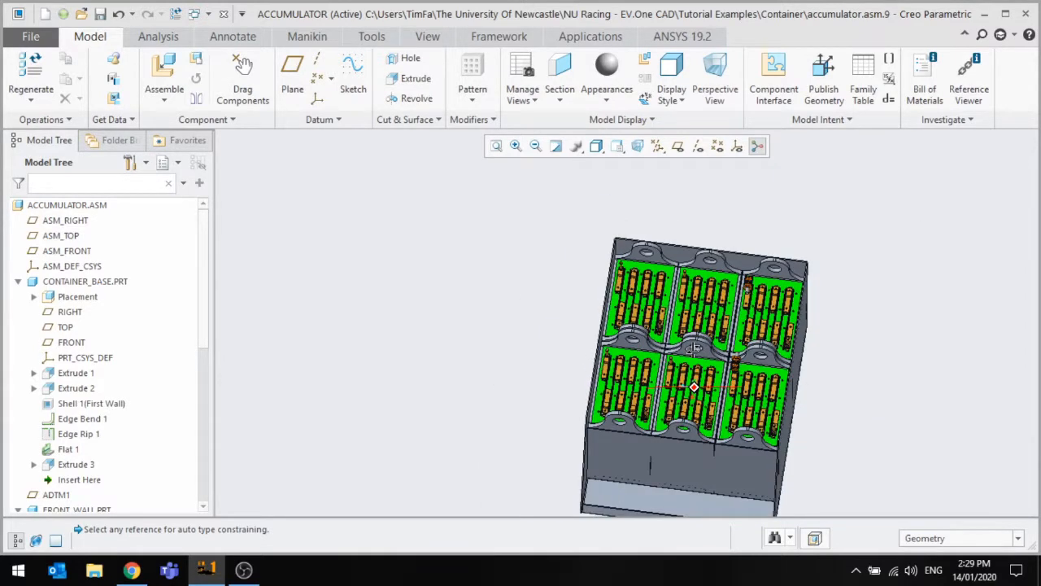
scroll(704, 376, "up", 2)
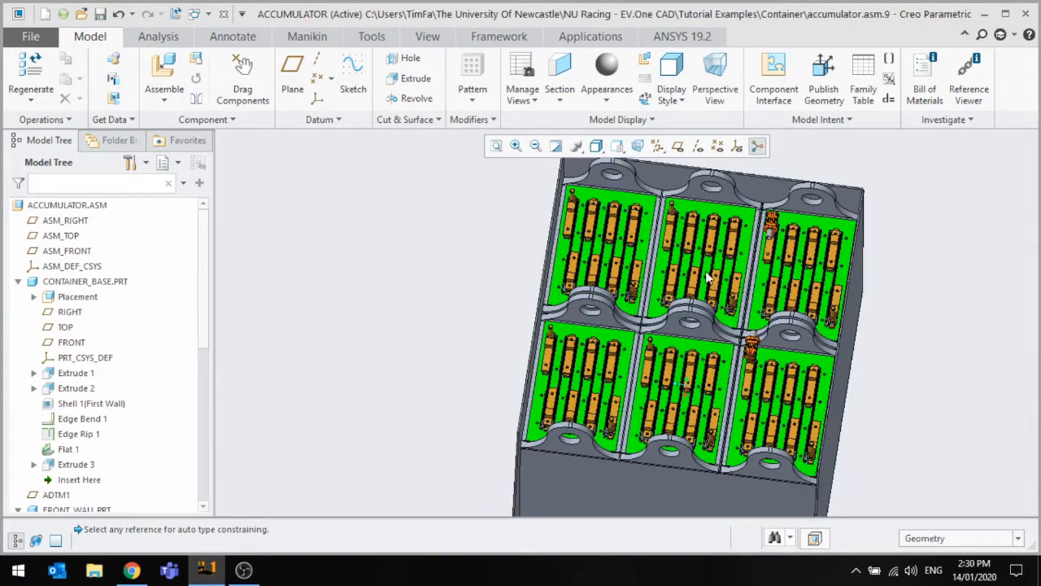
middle_click_drag(707, 277, 745, 330)
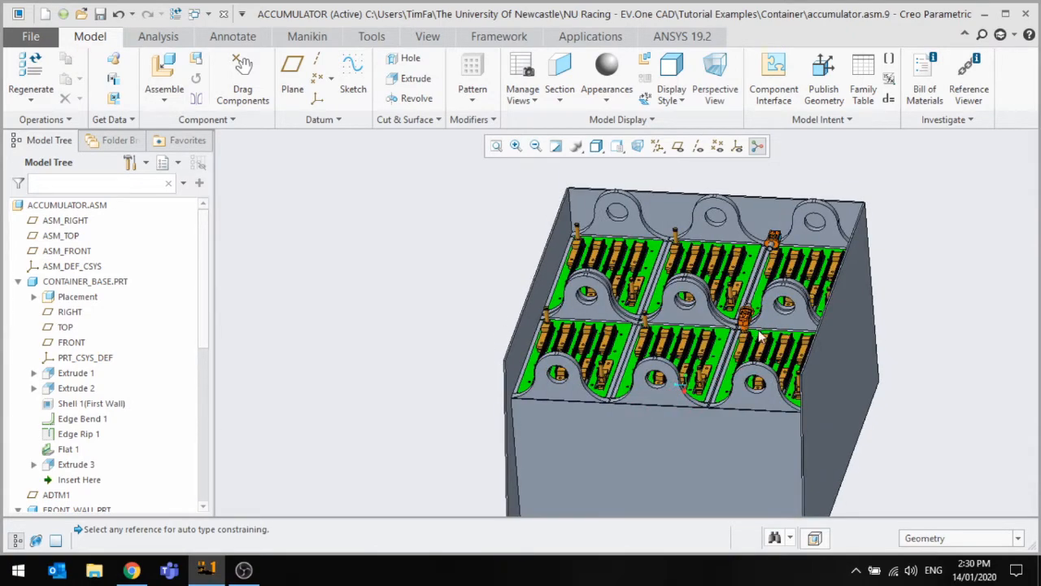
middle_click_drag(755, 279, 726, 308)
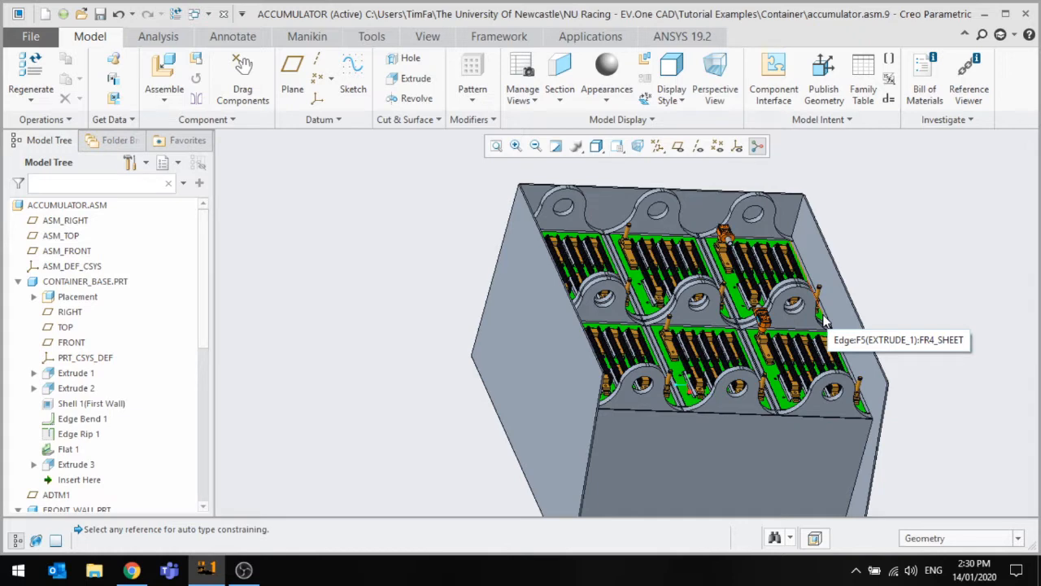
middle_click_drag(826, 321, 736, 367)
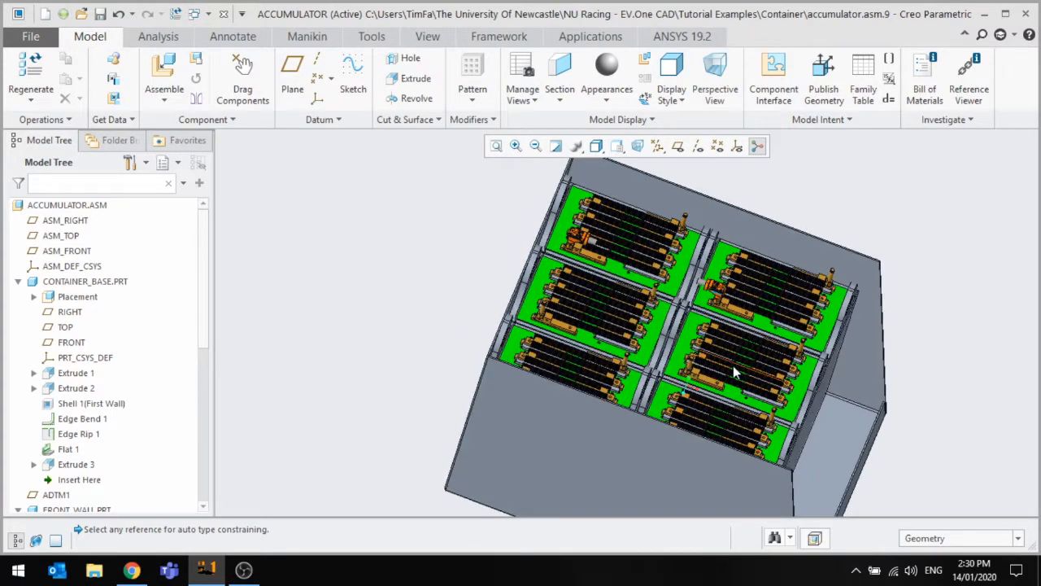
mouse_move(714, 358)
middle_mouse_down()
mouse_move(723, 337)
mouse_move(716, 330)
mouse_move(707, 342)
middle_mouse_up()
scroll(705, 340, "up", 2)
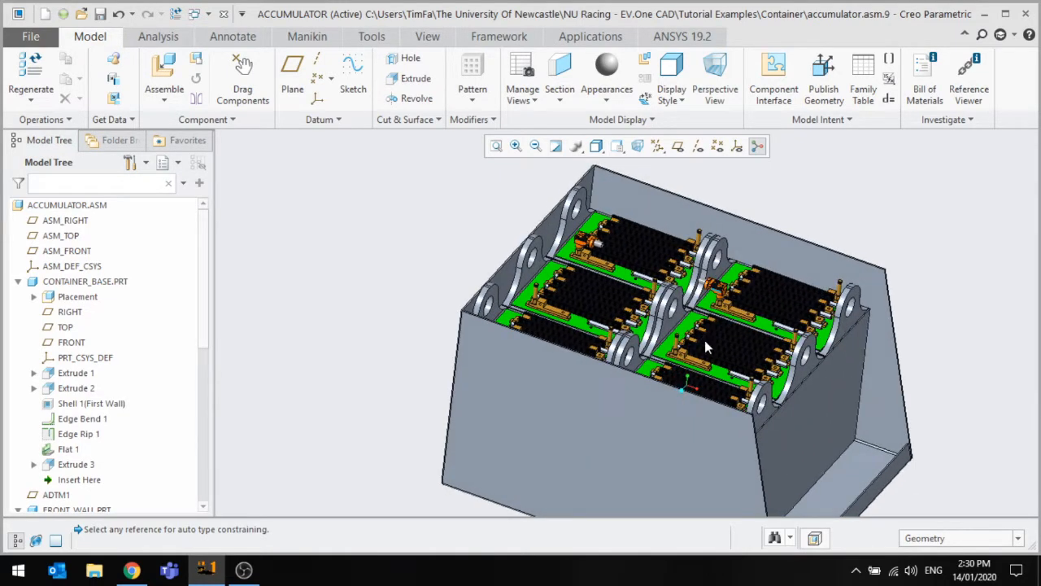
scroll(651, 257, "down", 4)
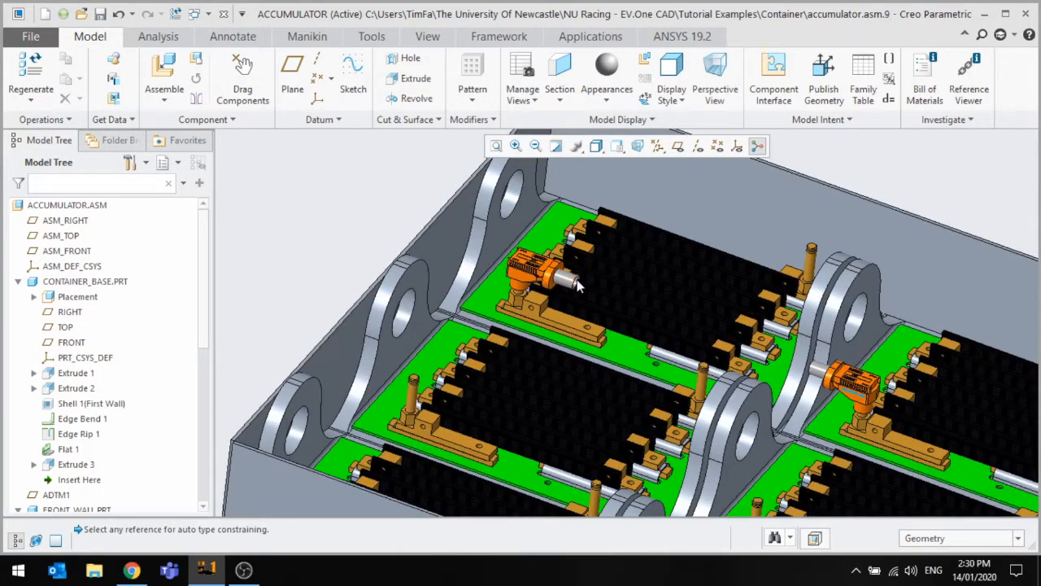
Examine how the outlet tubes of the two radlocks face each other across the dividing wall between the adjacent modules.
middle_click_drag(721, 358, 745, 373)
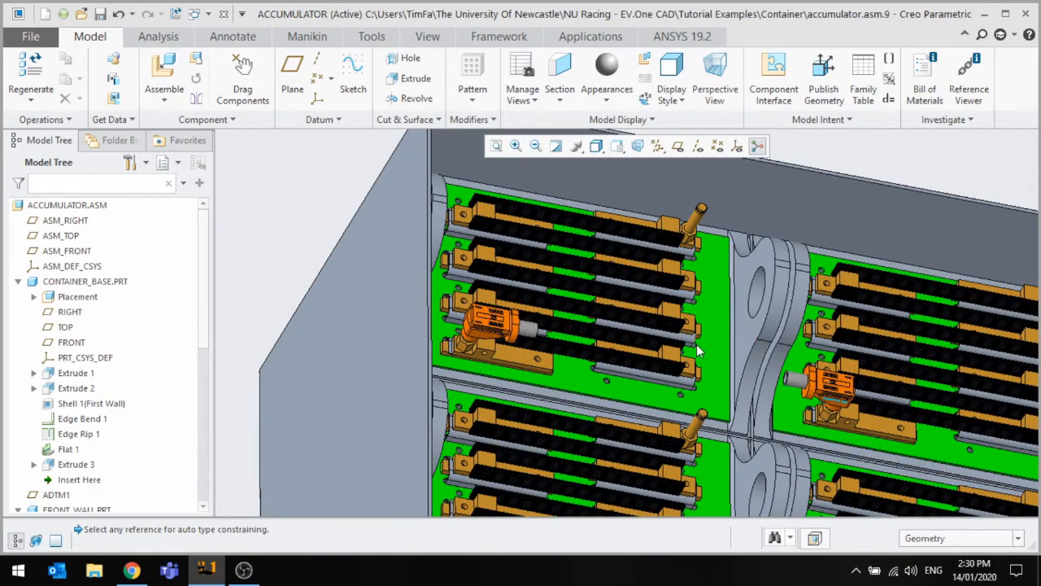
scroll(698, 351, "down", 2)
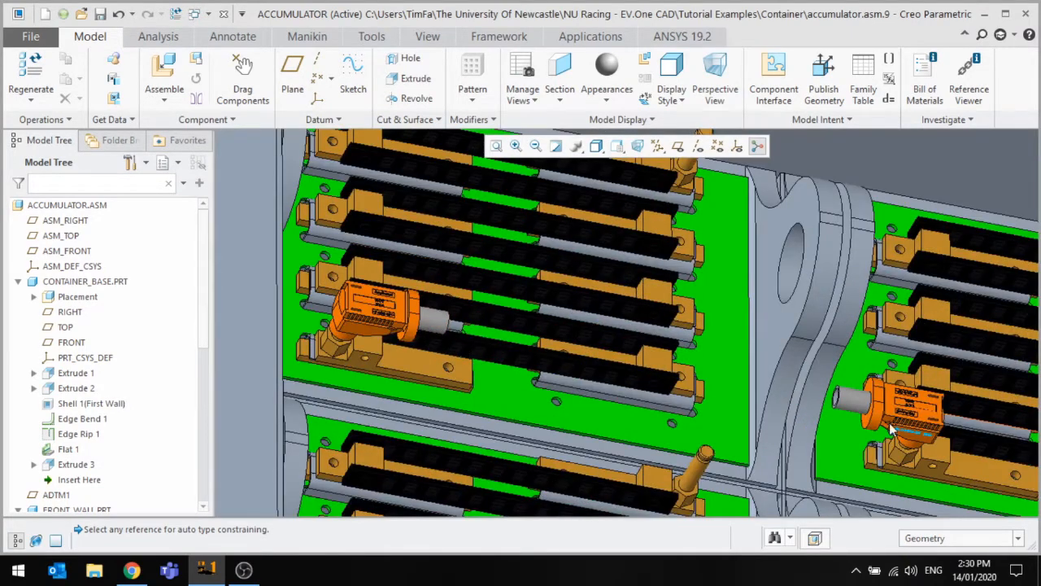
middle_click_drag(854, 415, 831, 384)
scroll(790, 355, "up", 3)
middle_click_drag(790, 356, 781, 290)
scroll(781, 290, "up", 4)
scroll(729, 455, "down", 4)
middle_click_drag(741, 418, 751, 386)
middle_click_drag(757, 294, 677, 348)
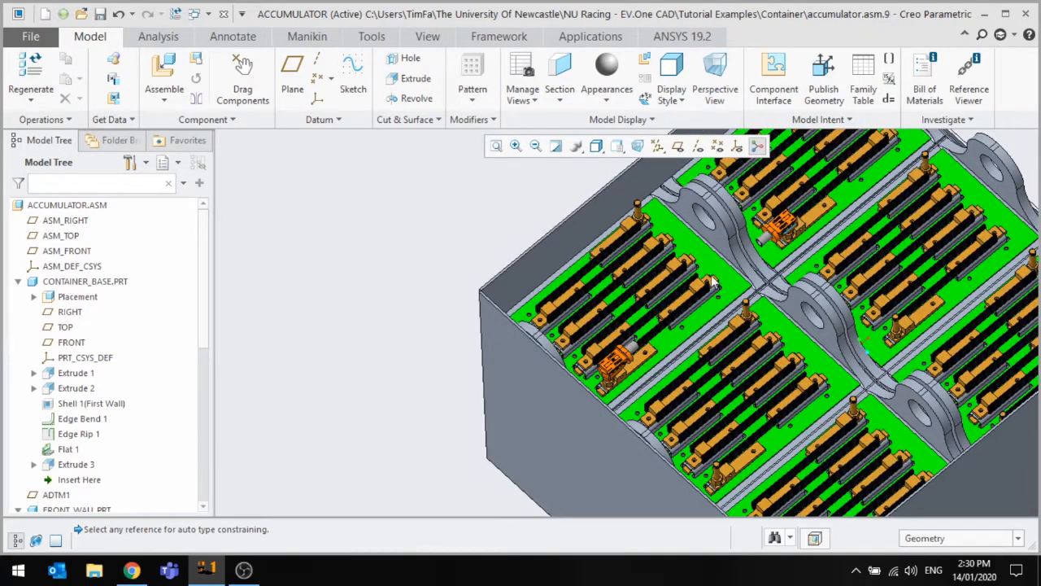
middle_click_drag(712, 276, 733, 277)
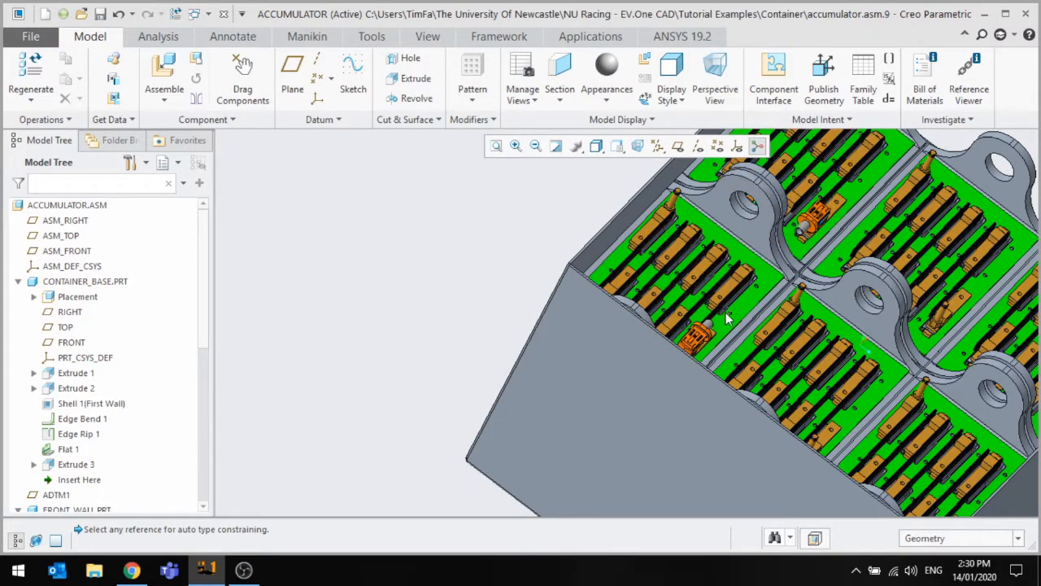
middle_click_drag(769, 272, 720, 235)
scroll(730, 226, "up", 3)
scroll(732, 189, "down", 3)
scroll(659, 220, "down", 4)
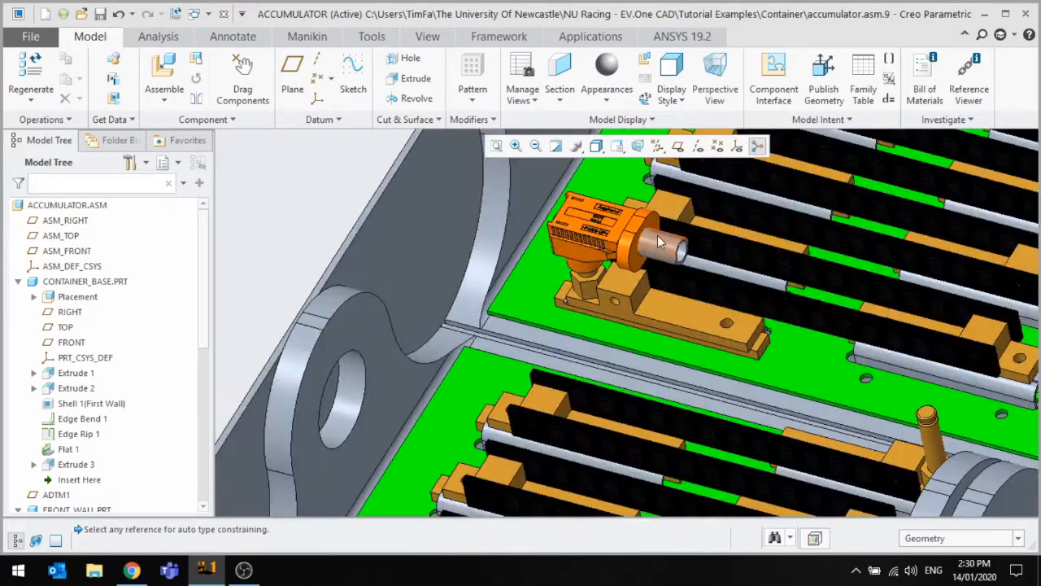
scroll(651, 233, "up", 3)
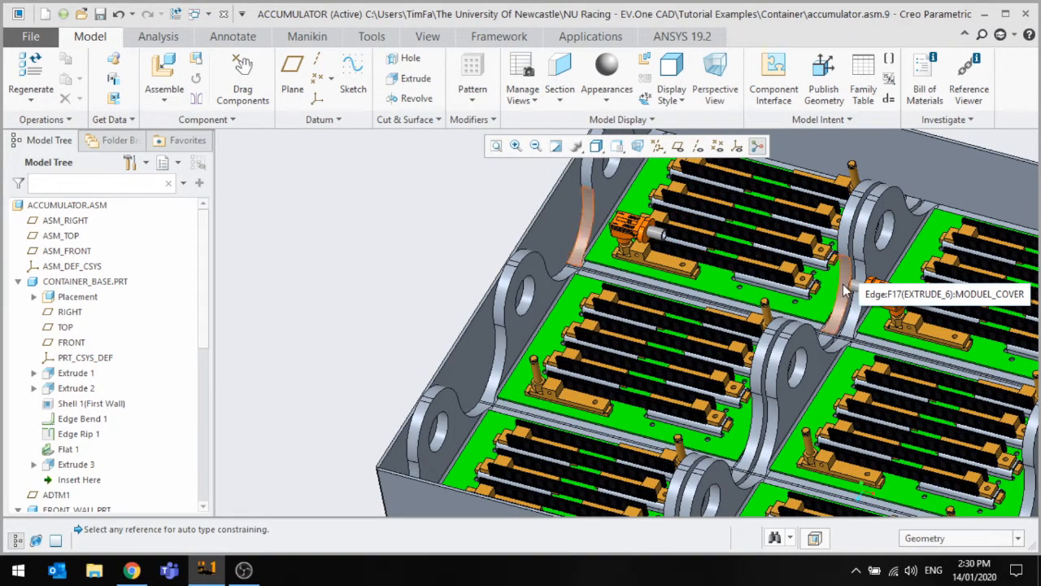
scroll(736, 317, "down", 5)
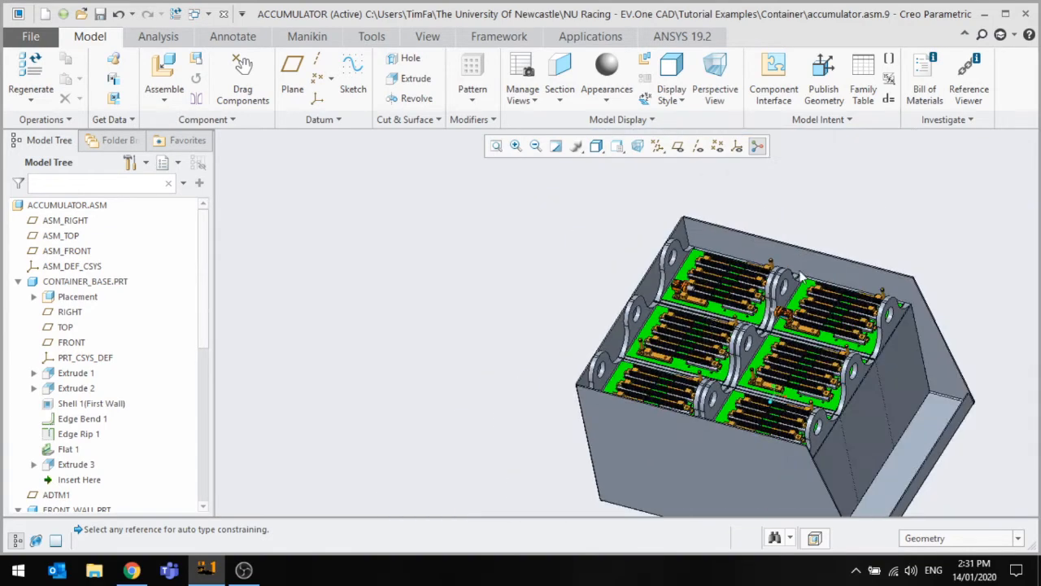
scroll(728, 321, "up", 8)
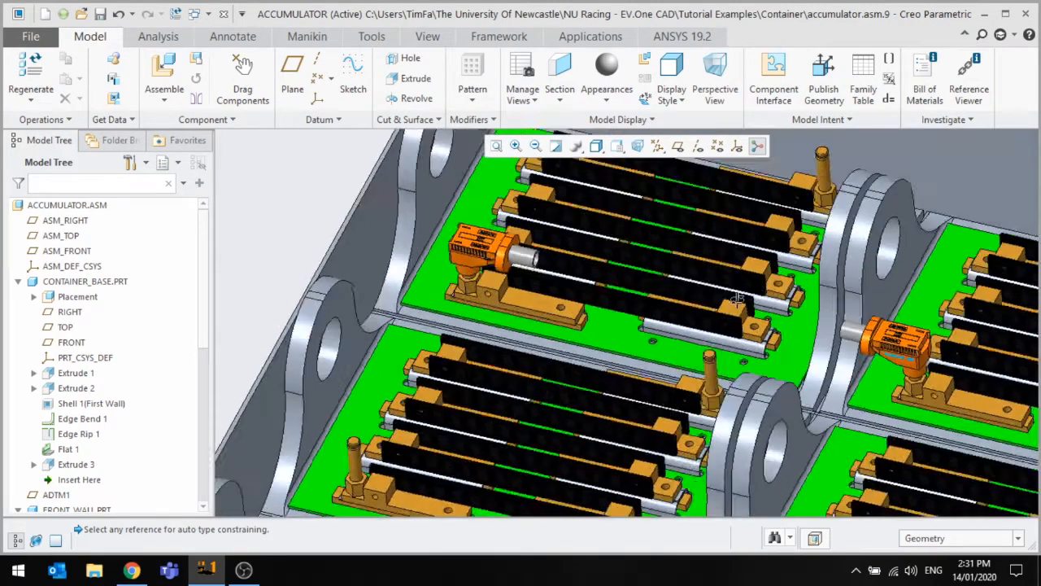
middle_click_drag(737, 299, 758, 313)
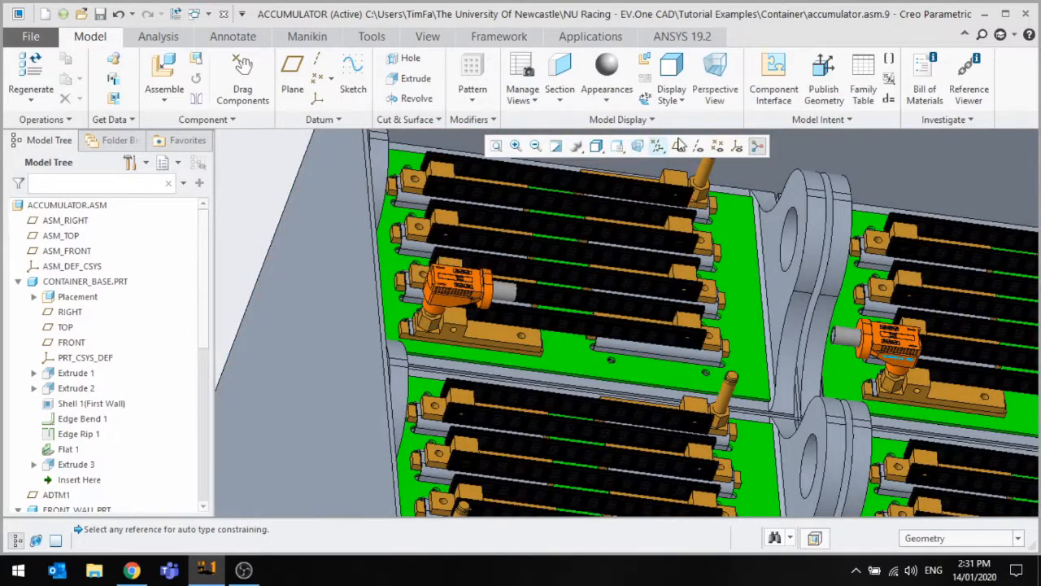
Display the datum points and open the first placed RADLOCK_8MM.PRT as a separate part.
left_click(717, 146)
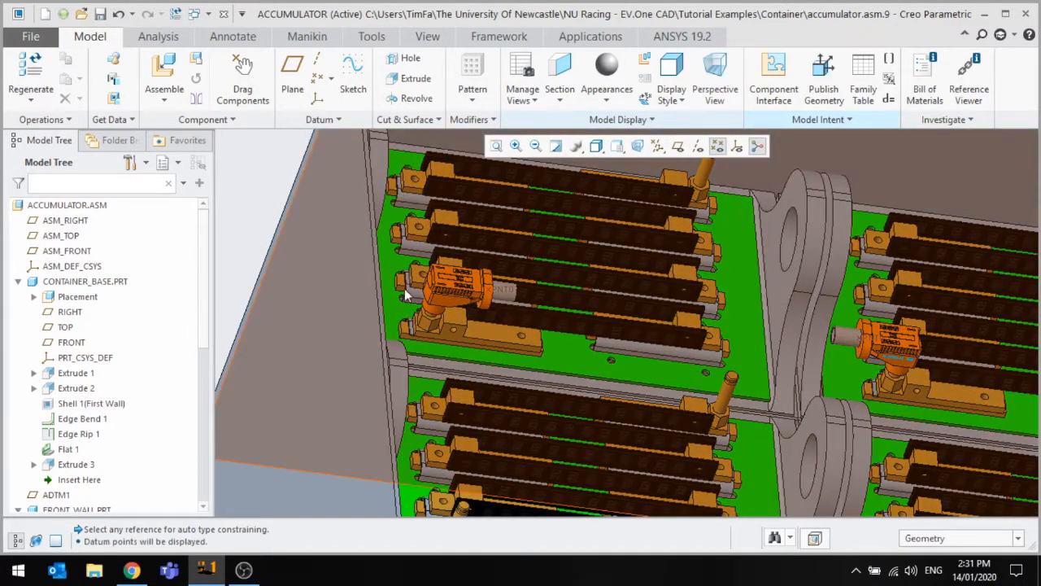
scroll(484, 285, "up", 5)
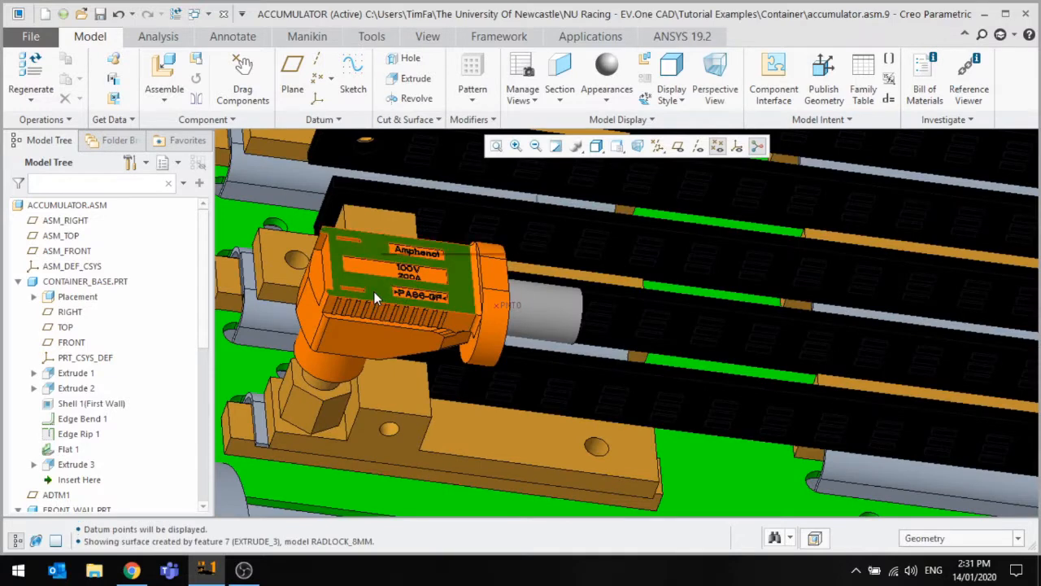
left_click(374, 291)
left_click(403, 199)
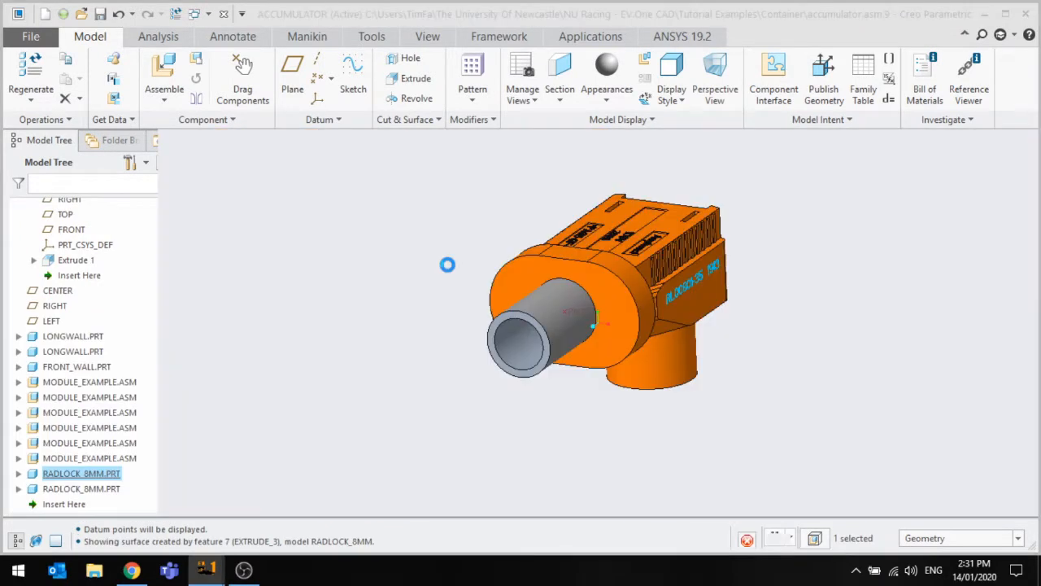
Start a sketch on the annular end face of the radlock's outlet tube.
middle_click_drag(540, 297, 642, 316)
scroll(643, 316, "up", 4)
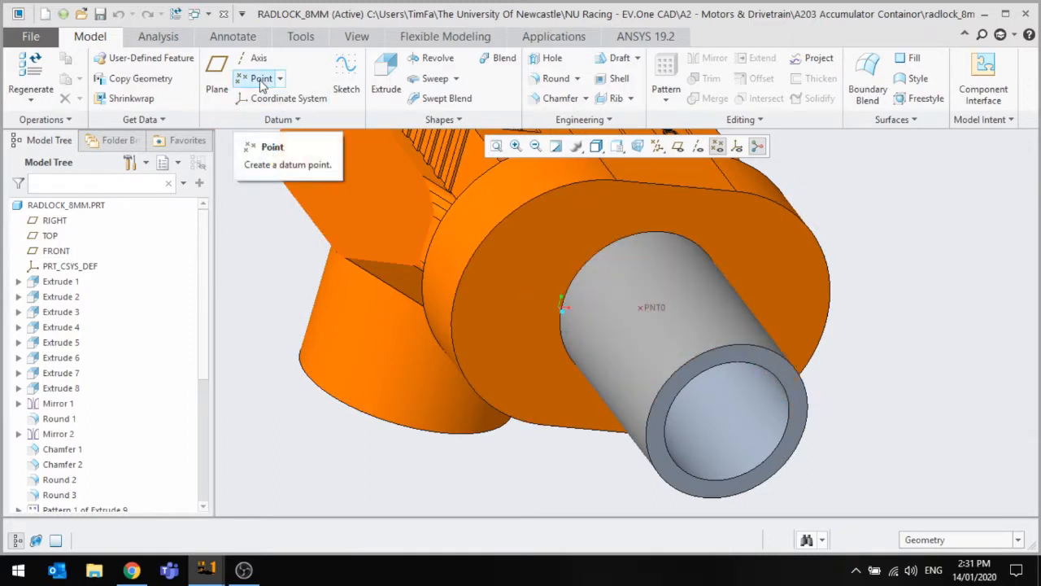
scroll(818, 262, "down", 4)
middle_click_drag(724, 320, 753, 325)
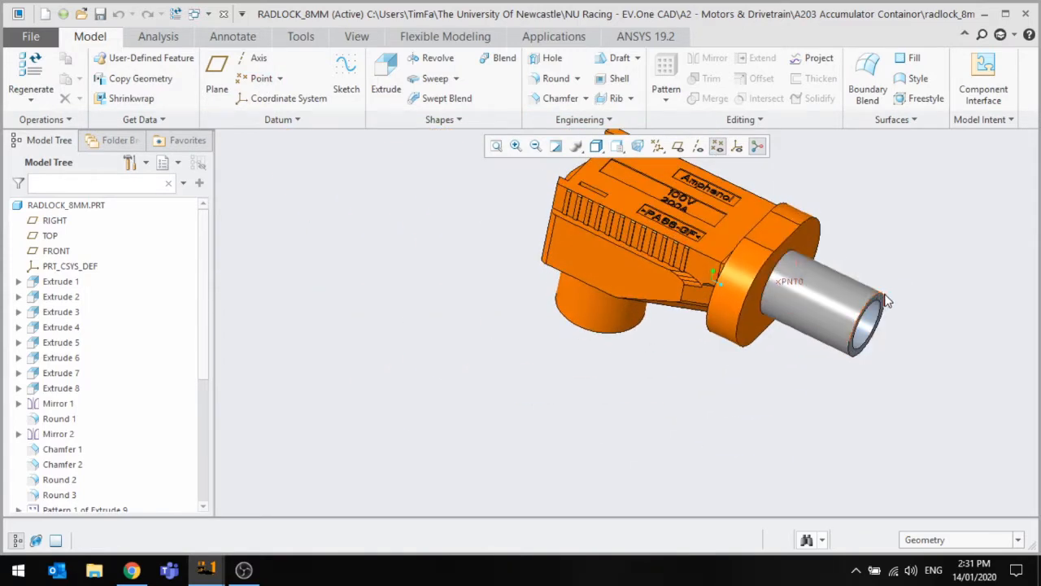
middle_click_drag(878, 307, 620, 265)
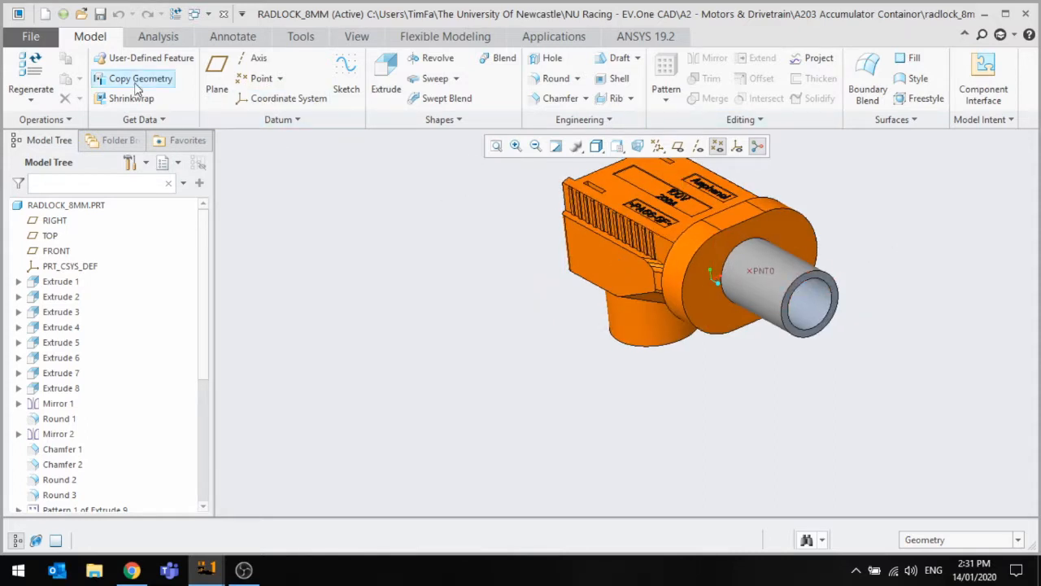
left_click(347, 85)
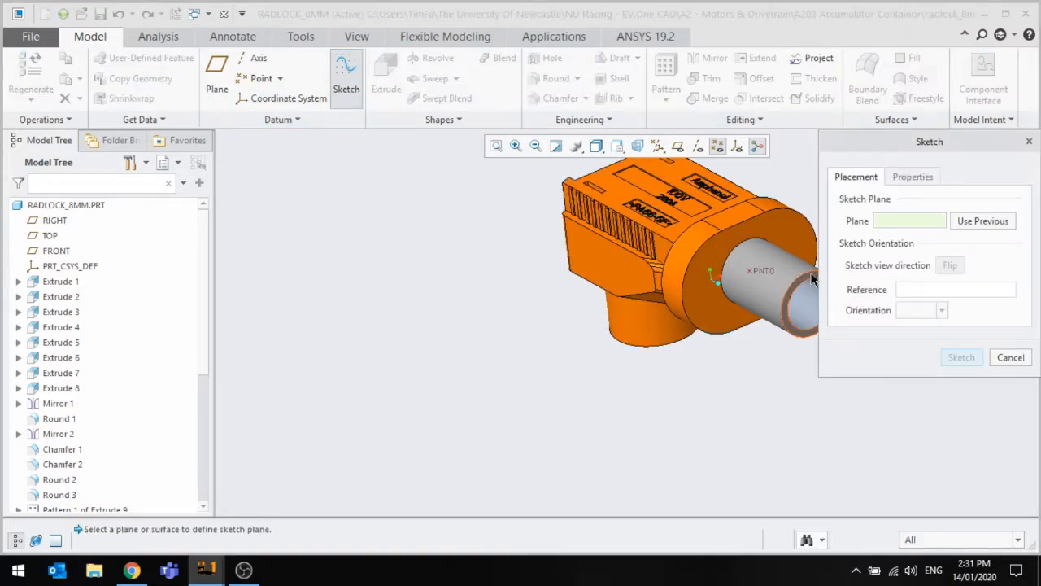
left_click(812, 279)
left_click(960, 357)
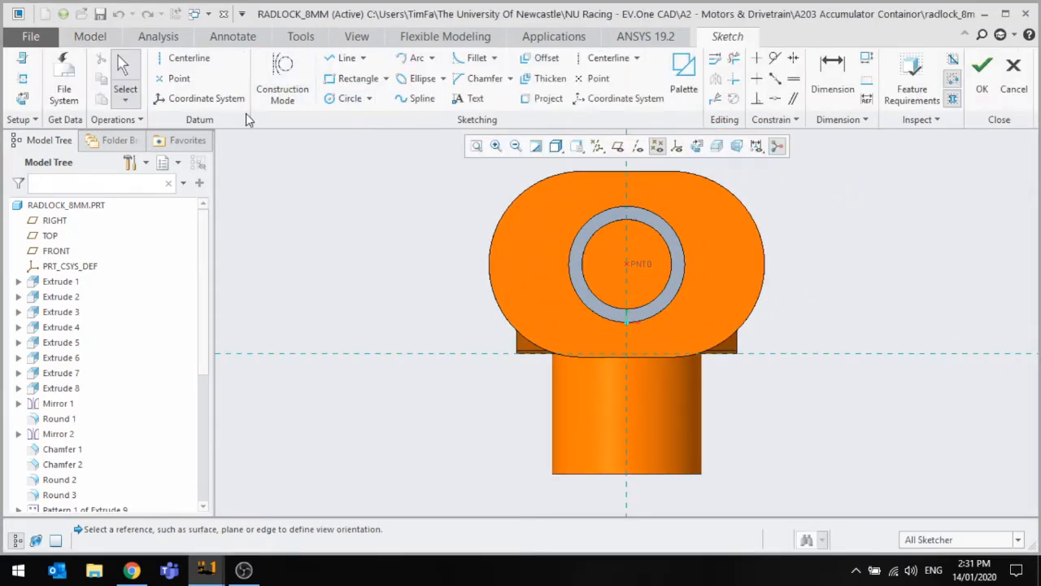
Orient the view to the sketch plane and add the tube's inner circular edge as a sketch reference.
left_click(22, 98)
left_click(22, 78)
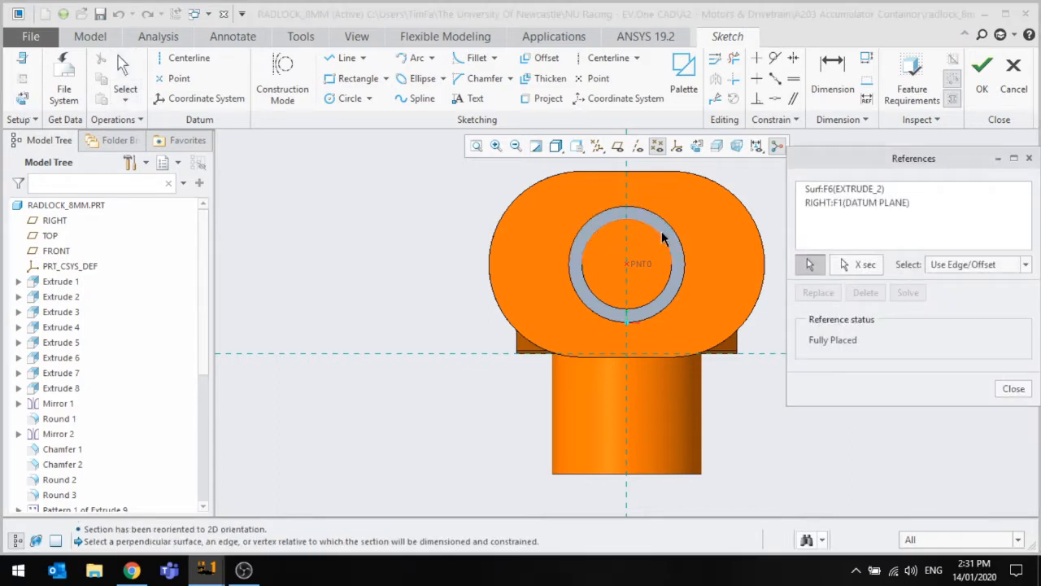
left_click(663, 238)
left_click(909, 293)
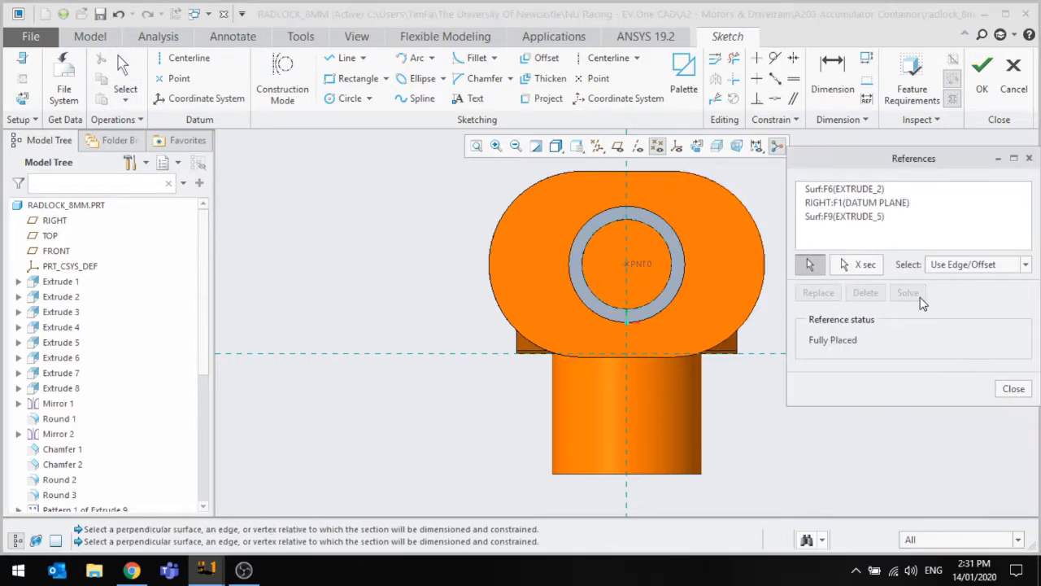
left_click(1013, 390)
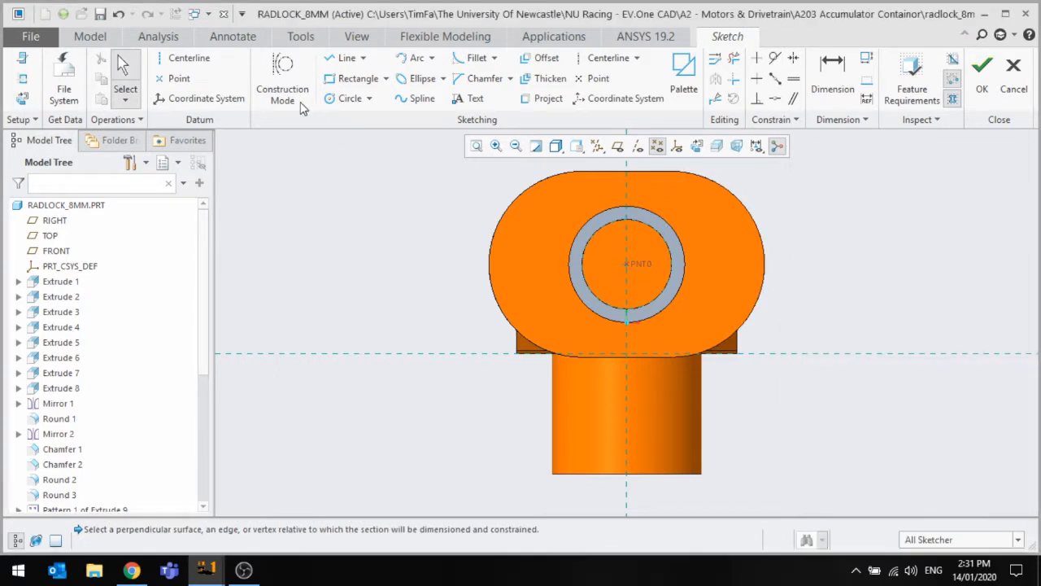
Place a datum point at the centre of the tube's open end and finish the sketch.
left_click(184, 81)
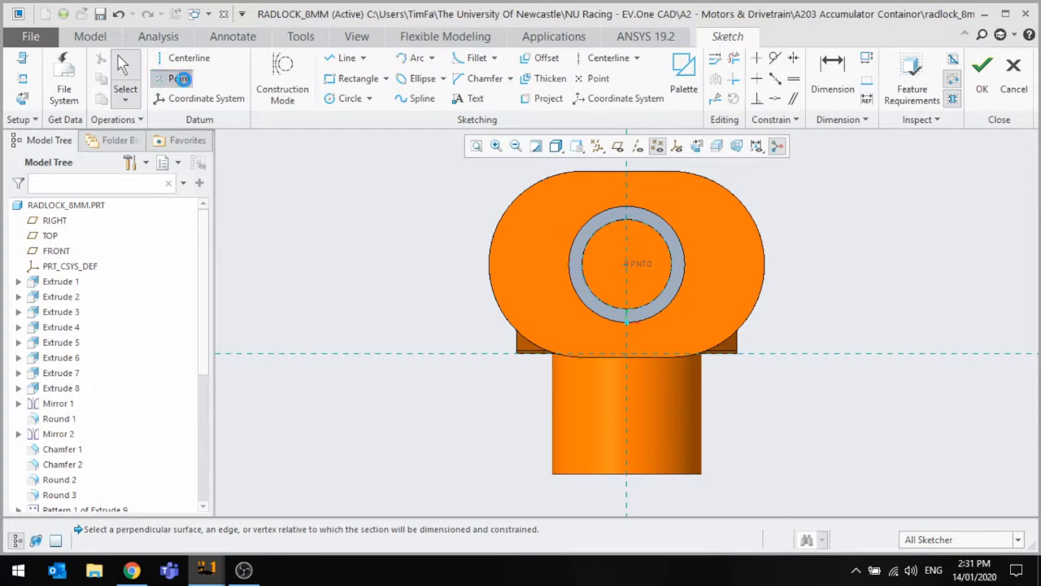
middle_click(783, 284)
middle_click_drag(715, 280, 766, 311)
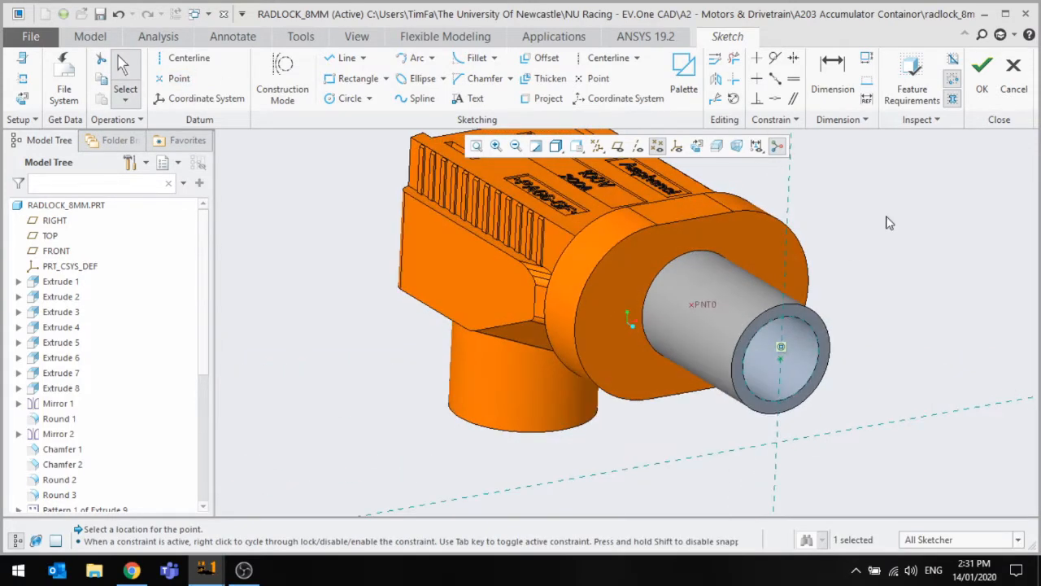
left_click(982, 89)
scroll(861, 324, "down", 1)
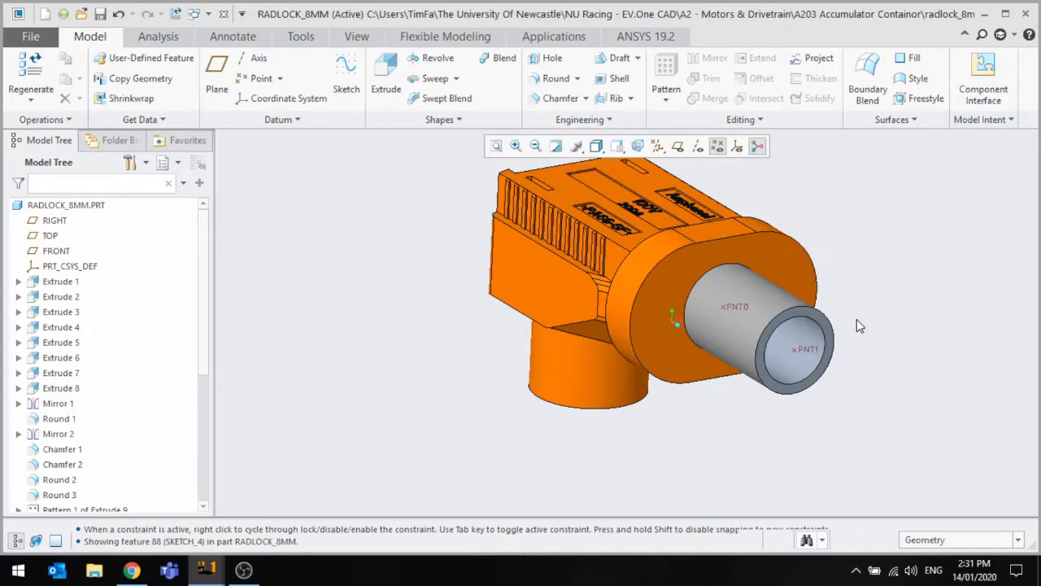
scroll(540, 358, "up", 3)
scroll(658, 346, "down", 3)
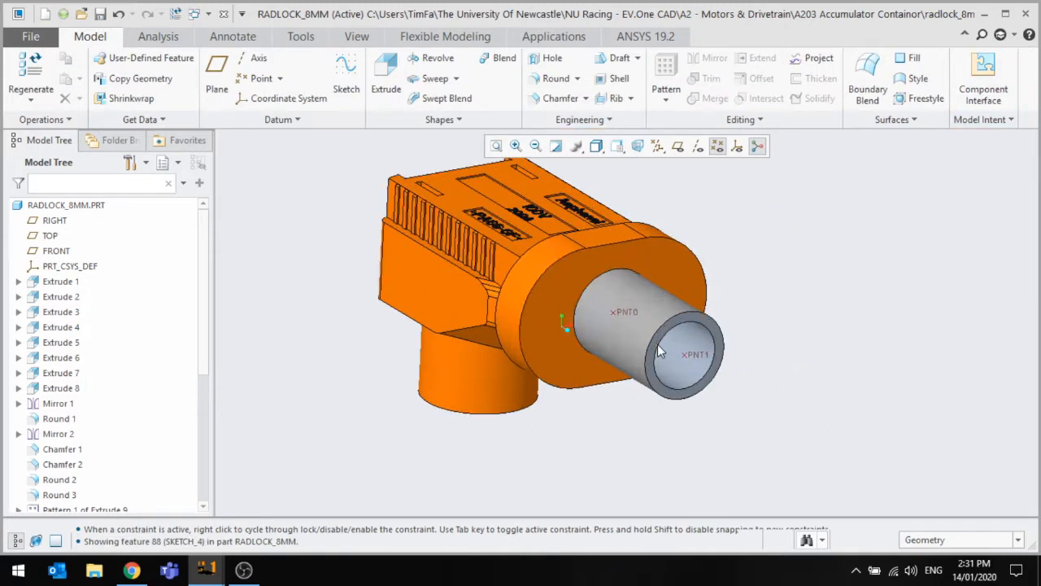
middle_click_drag(659, 352, 606, 321)
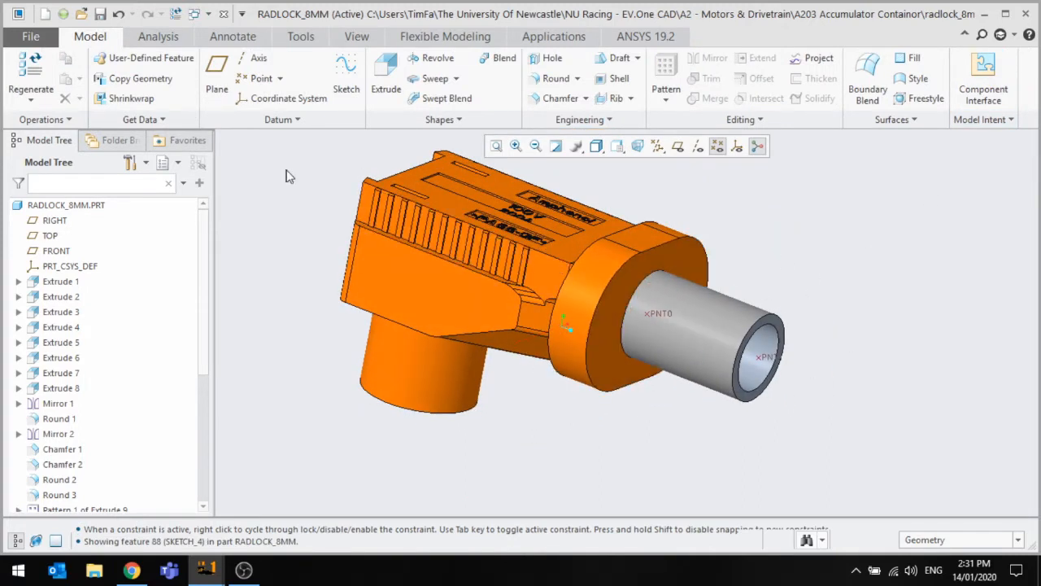
Save the radlock part and close it to return to the accumulator assembly.
left_click(100, 15)
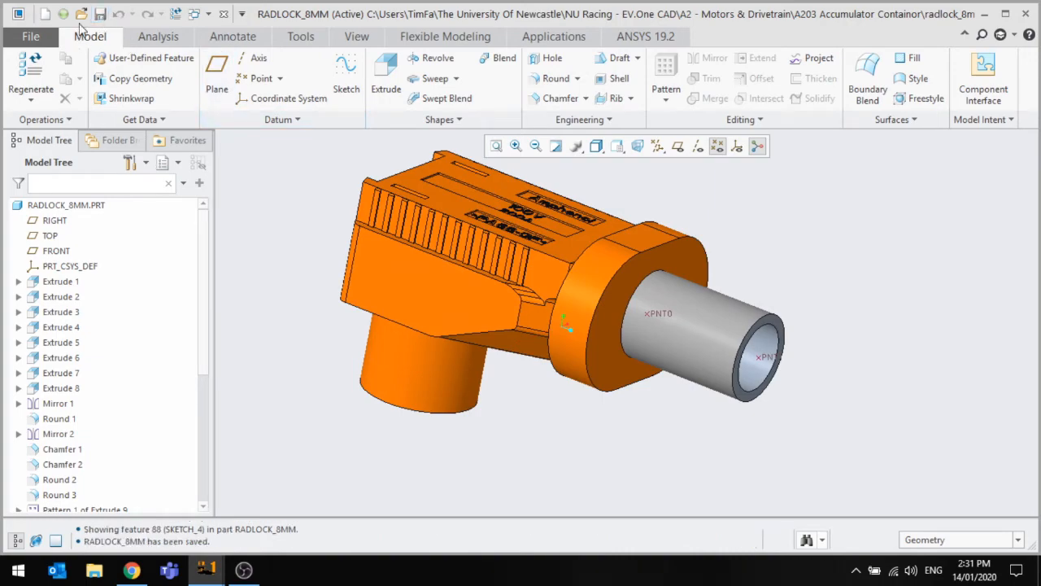
left_click(224, 14)
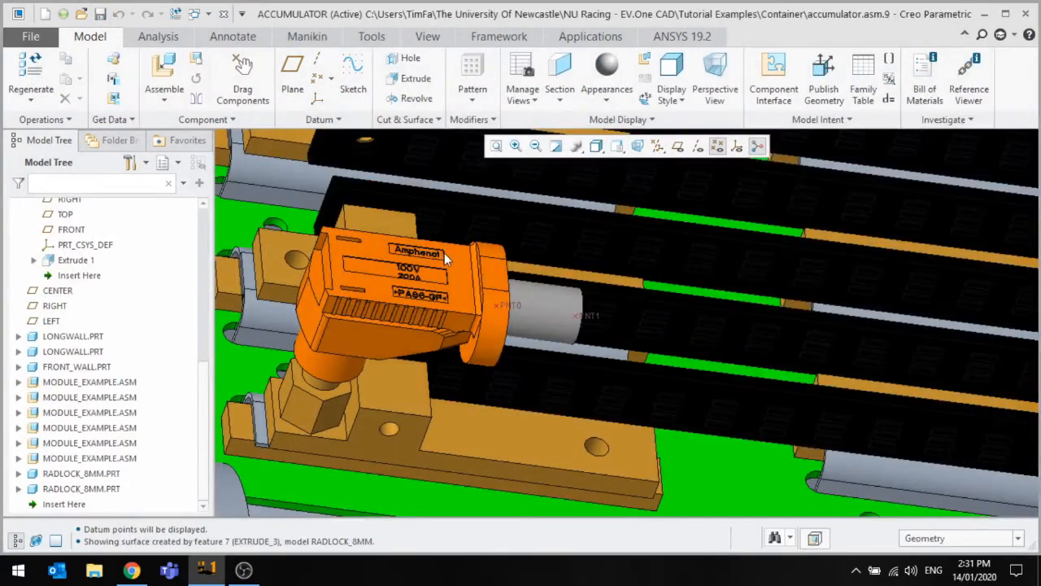
scroll(444, 253, "down", 3)
scroll(468, 288, "up", 2)
scroll(457, 266, "down", 1)
scroll(457, 271, "down", 1)
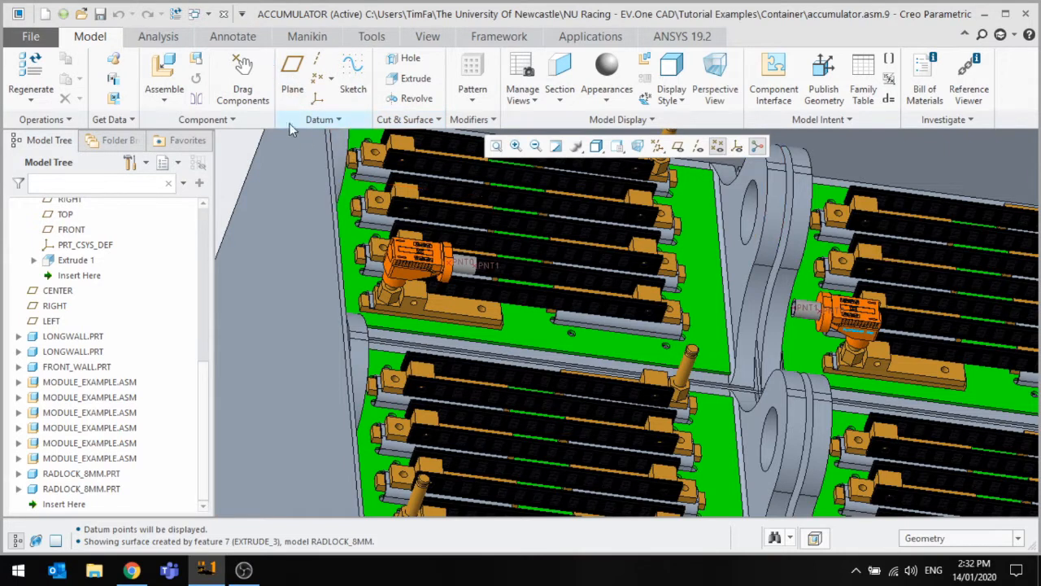
Create a curve through points, connecting the two outlet-tube datum points on one radlock to the two on the other.
left_click(327, 121)
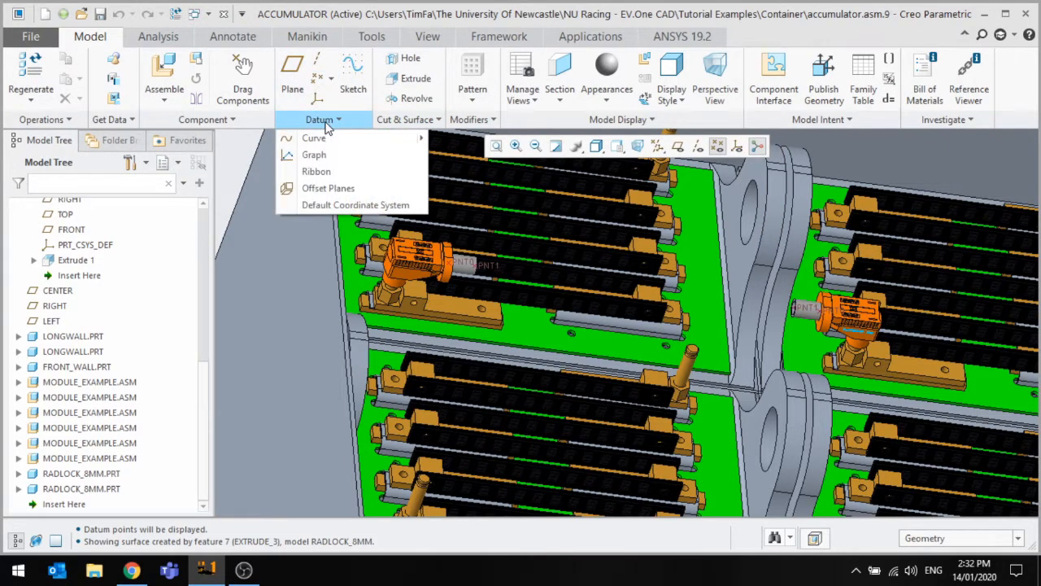
mouse_move(332, 140)
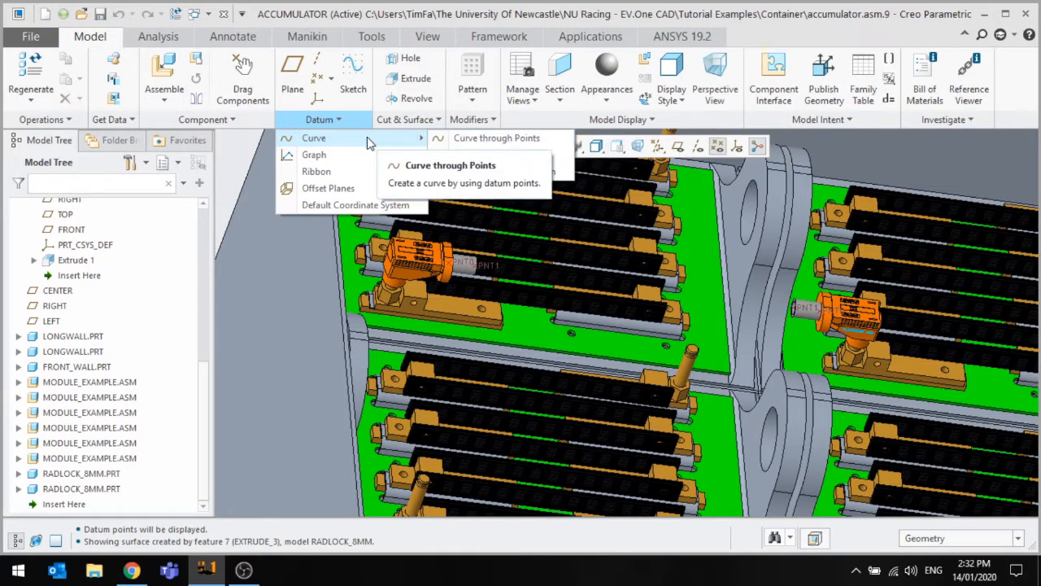
left_click(488, 138)
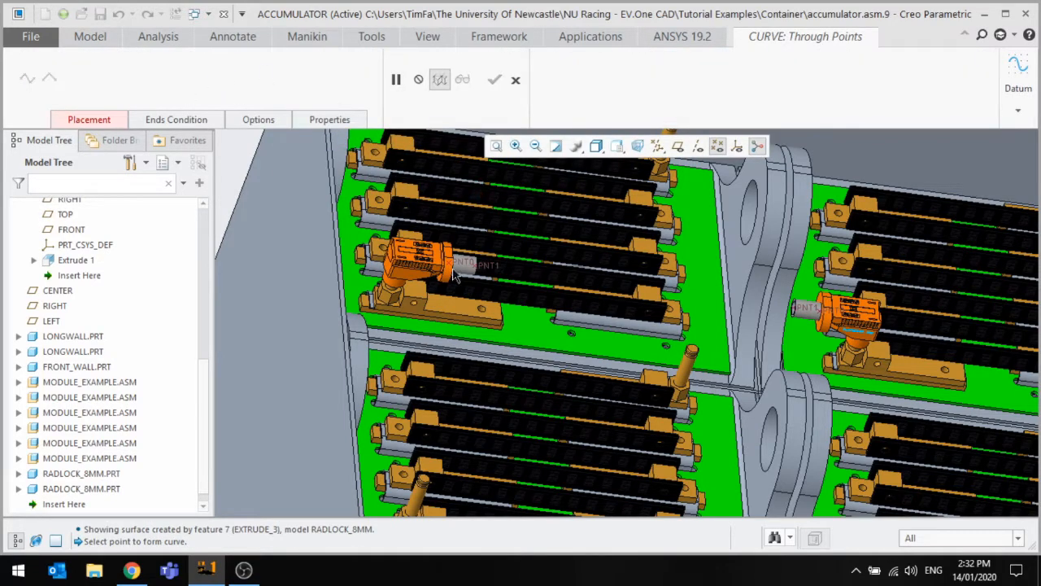
scroll(455, 277, "up", 4)
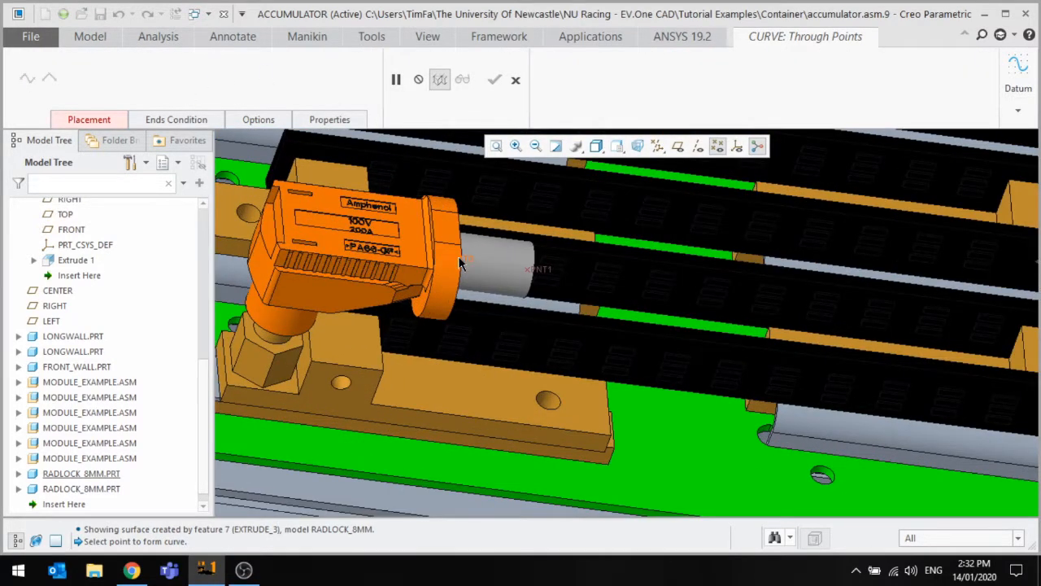
left_click(534, 272)
scroll(389, 281, "down", 5)
scroll(849, 298, "up", 5)
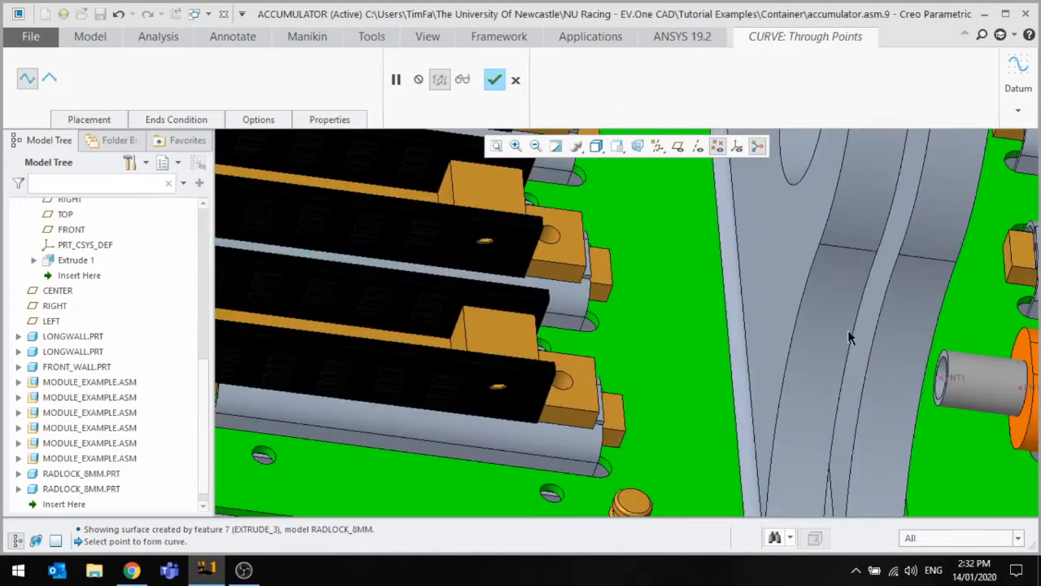
left_click(956, 385)
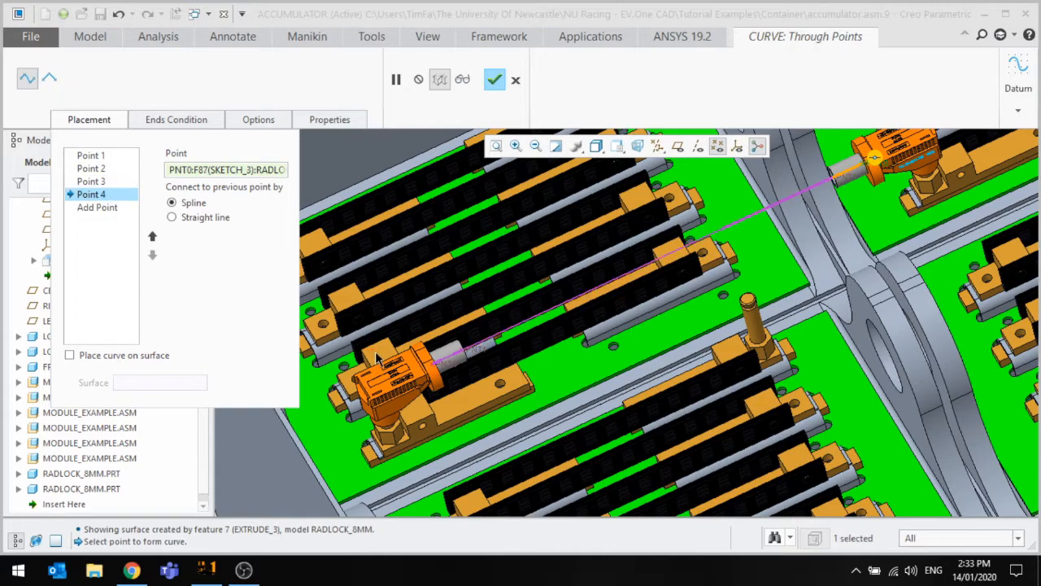
scroll(376, 358, "down", 4)
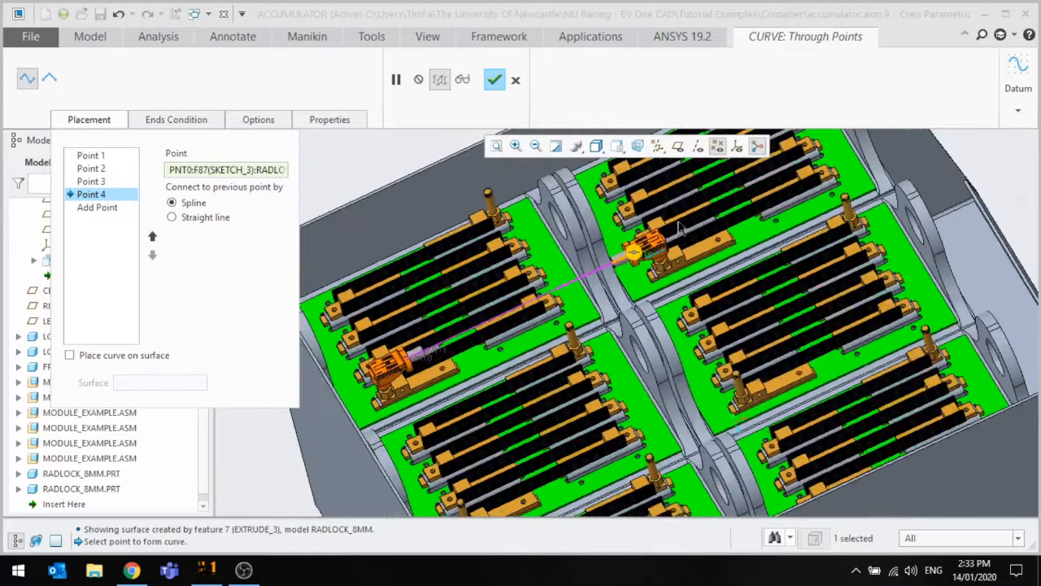
scroll(620, 270, "up", 5)
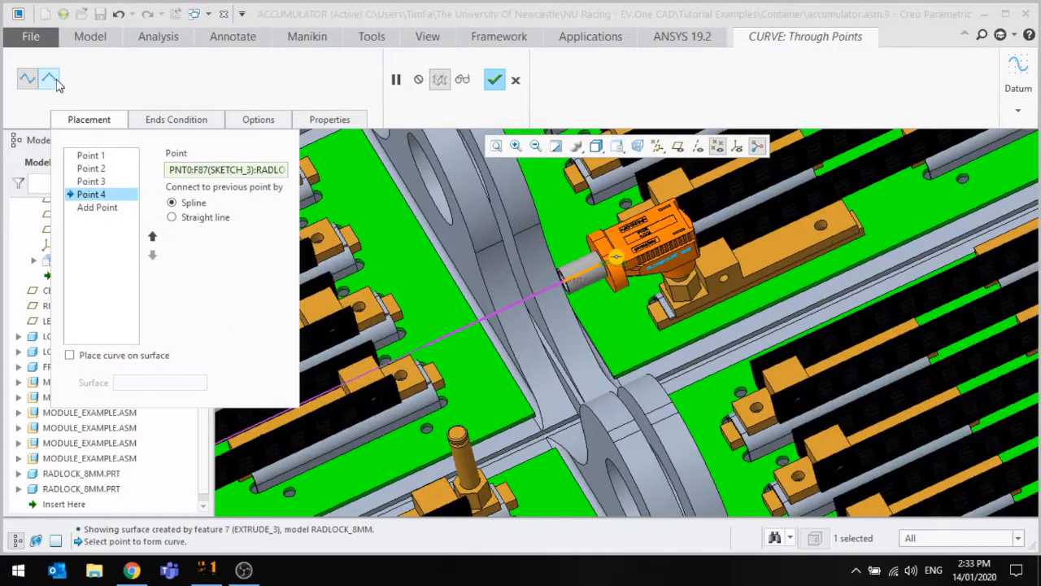
Try a straight-line connection to the curve's last point and check the curve's end conditions and options.
left_click(49, 79)
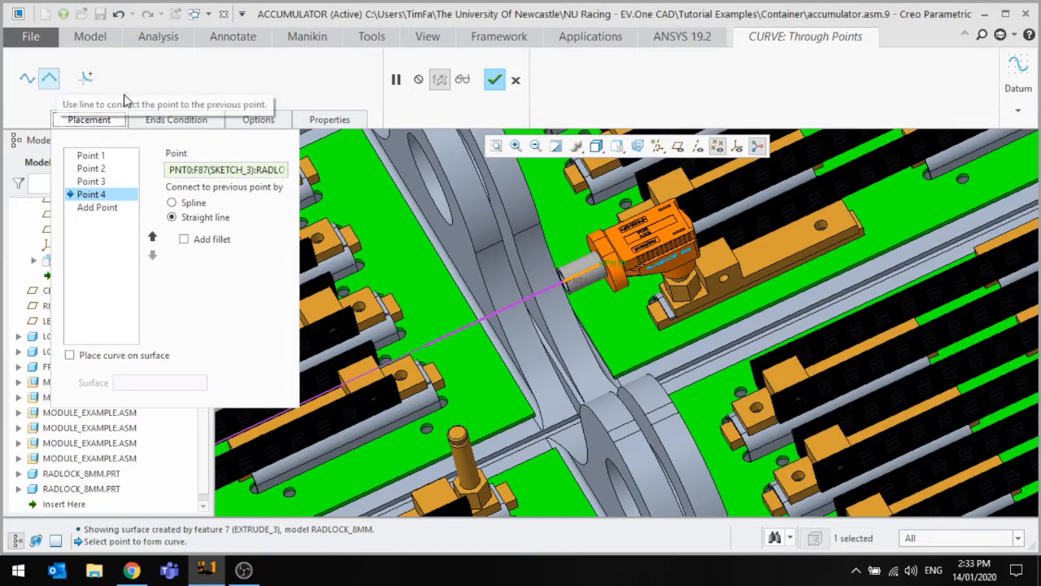
scroll(298, 234, "down", 3)
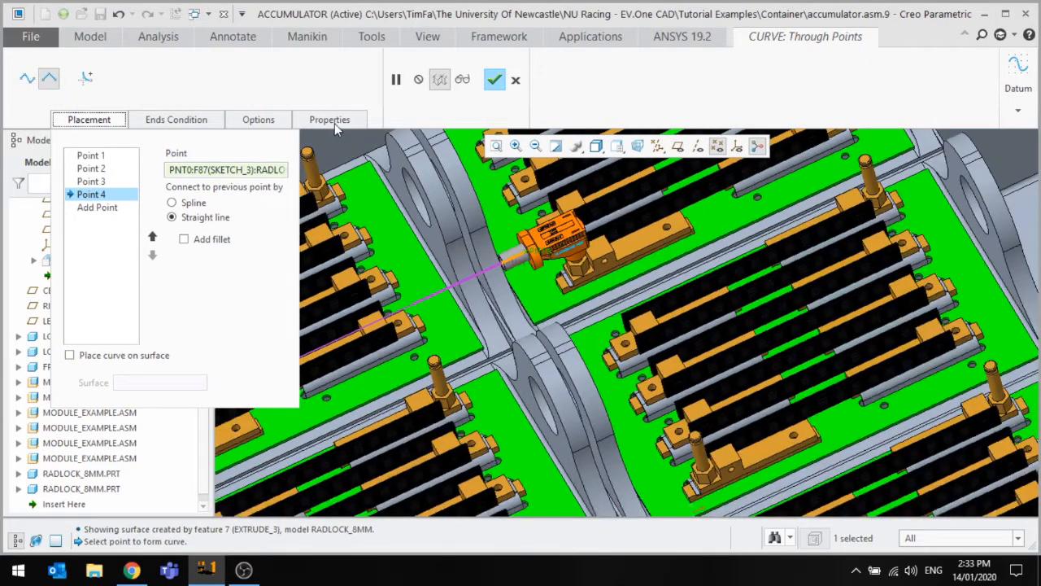
left_click(259, 120)
left_click(176, 119)
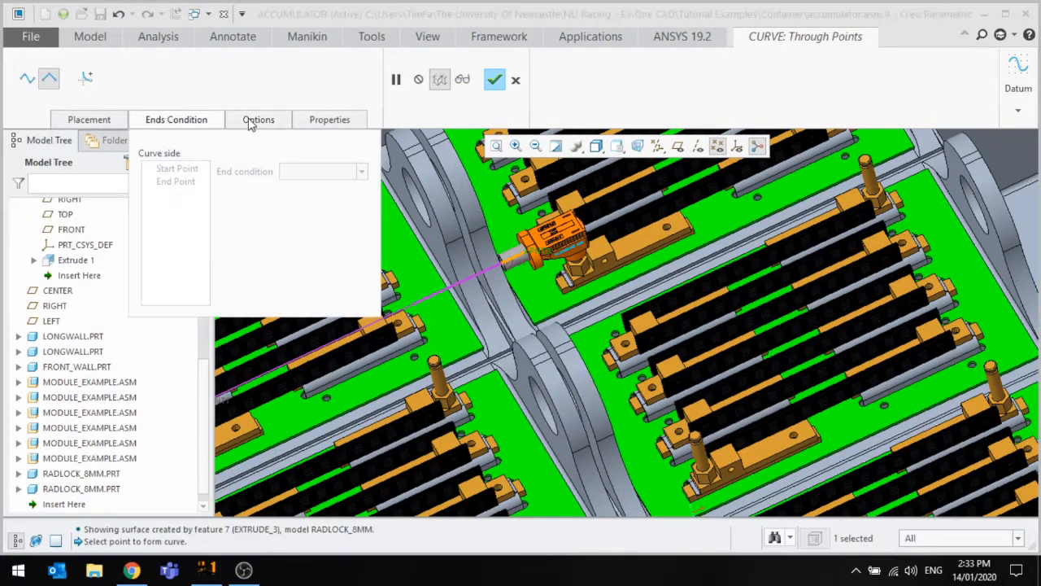
left_click(259, 120)
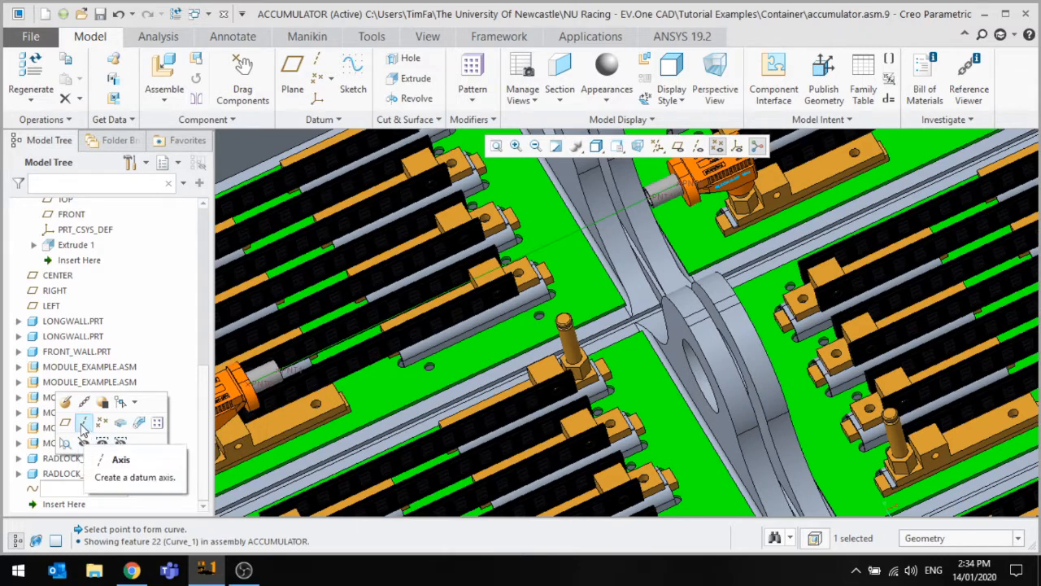
Reopen the definition of the curve between the radlocks, examine its end conditions and tweak options, and accept it.
left_click(66, 398)
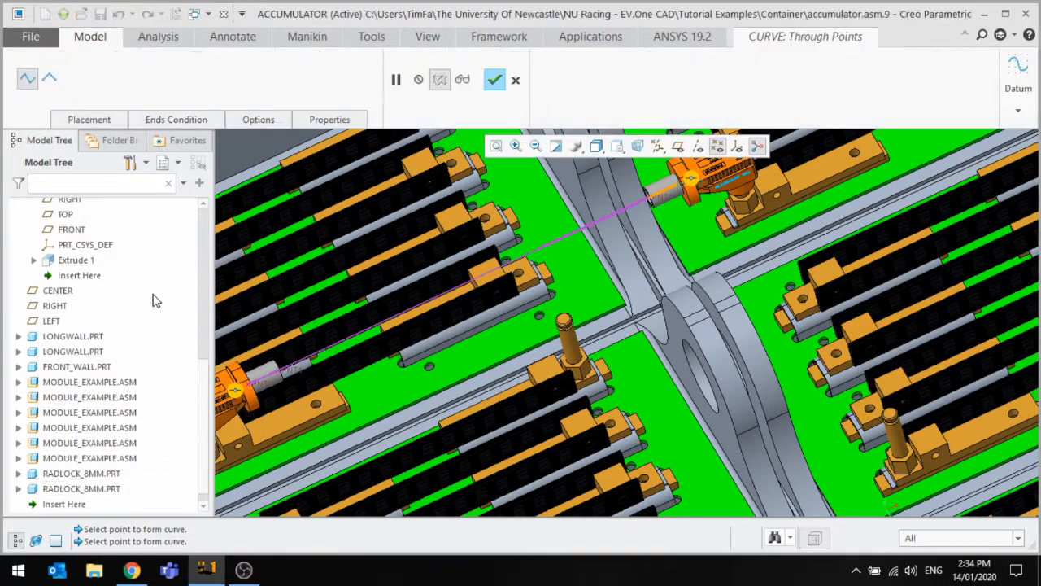
left_click(195, 120)
left_click(257, 121)
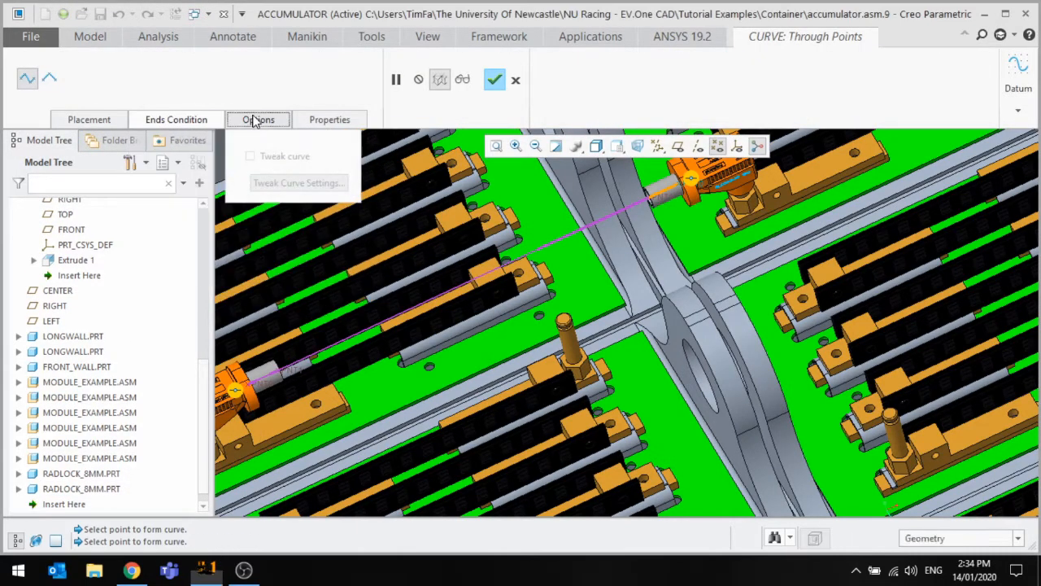
scroll(612, 271, "down", 3)
middle_click_drag(593, 294, 634, 299)
middle_click_drag(667, 378, 570, 336)
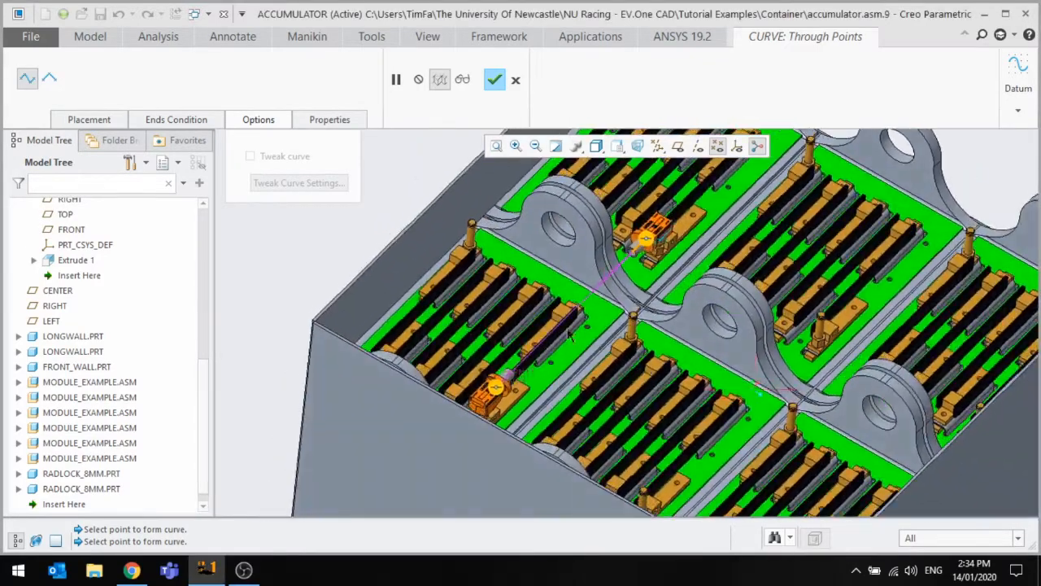
scroll(657, 244, "up", 2)
scroll(633, 276, "down", 2)
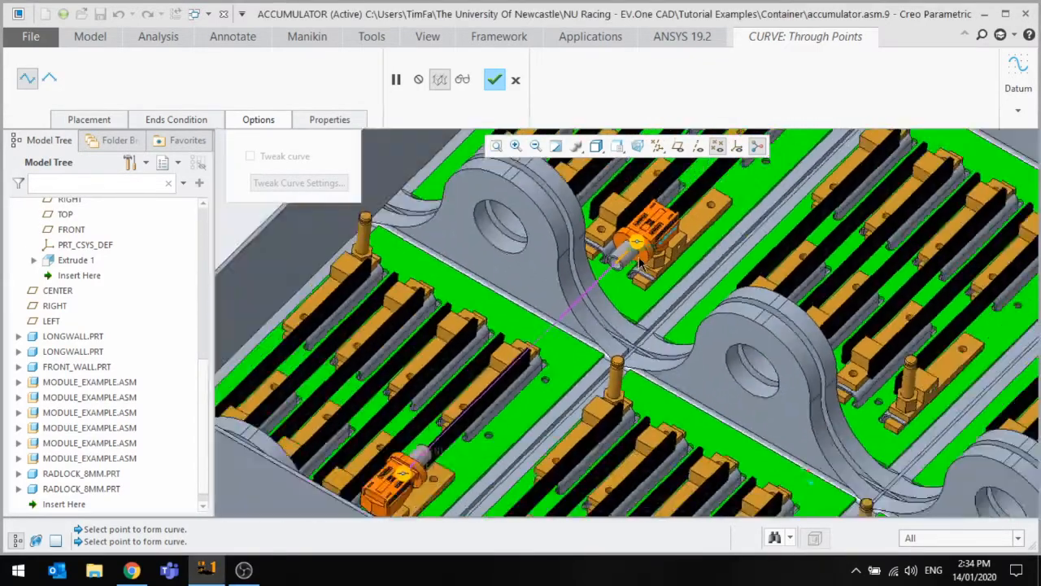
left_click(495, 79)
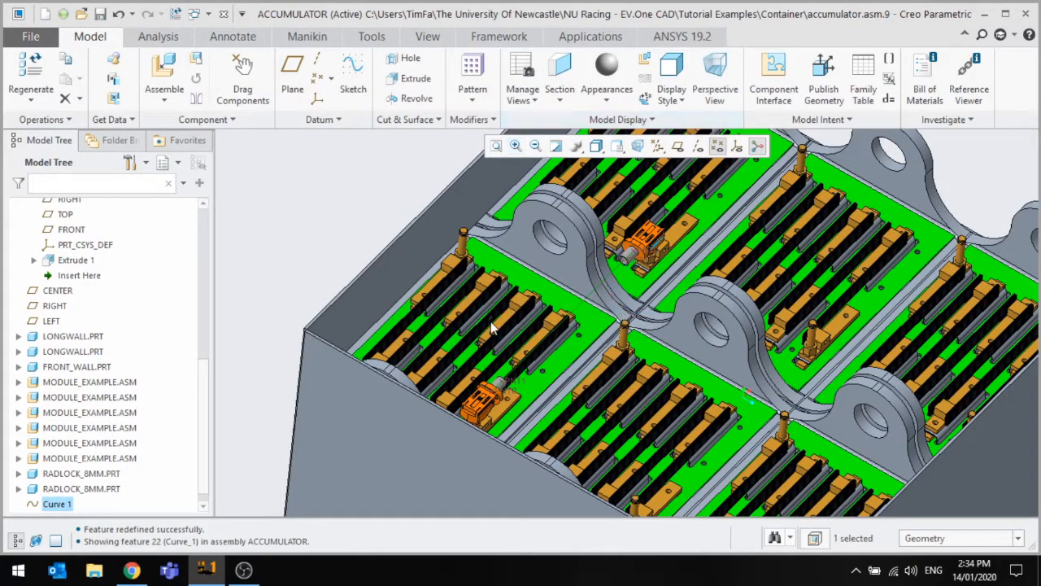
mouse_move(498, 351)
middle_mouse_down()
mouse_move(488, 304)
mouse_move(506, 318)
middle_mouse_up()
scroll(505, 318, "up", 3)
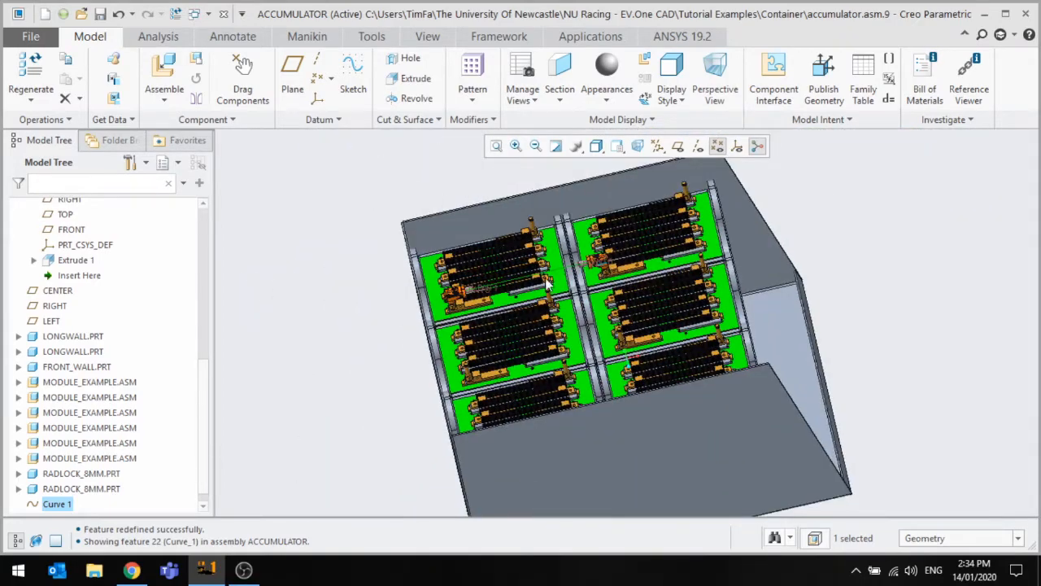
mouse_move(547, 282)
middle_mouse_down()
mouse_move(531, 288)
mouse_move(544, 292)
middle_mouse_up()
scroll(553, 294, "down", 3)
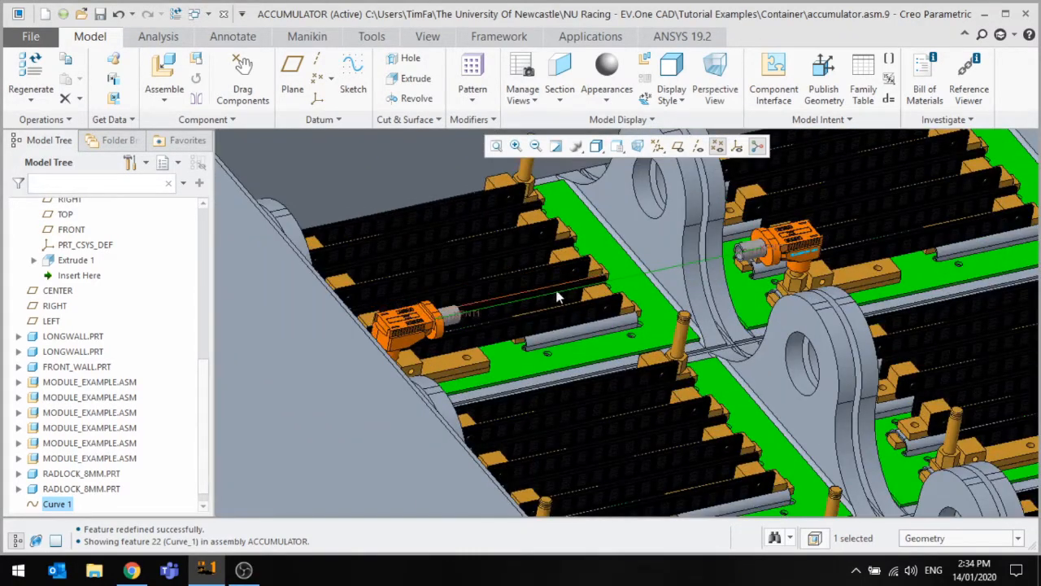
scroll(532, 306, "up", 5)
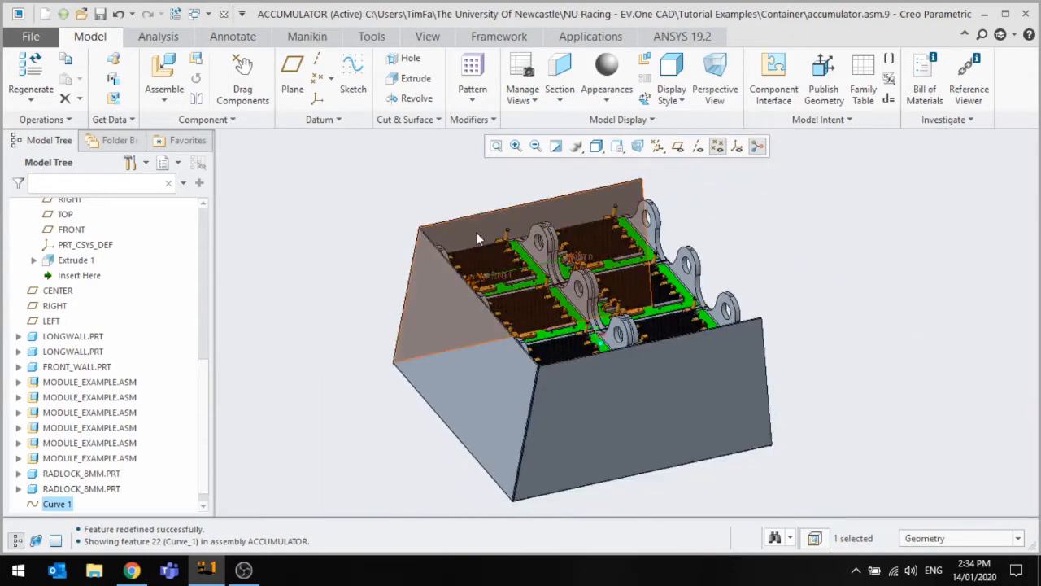
Create a new solid part named cable in the assembly, copied from the nuracing_prt.prt template.
left_click(198, 61)
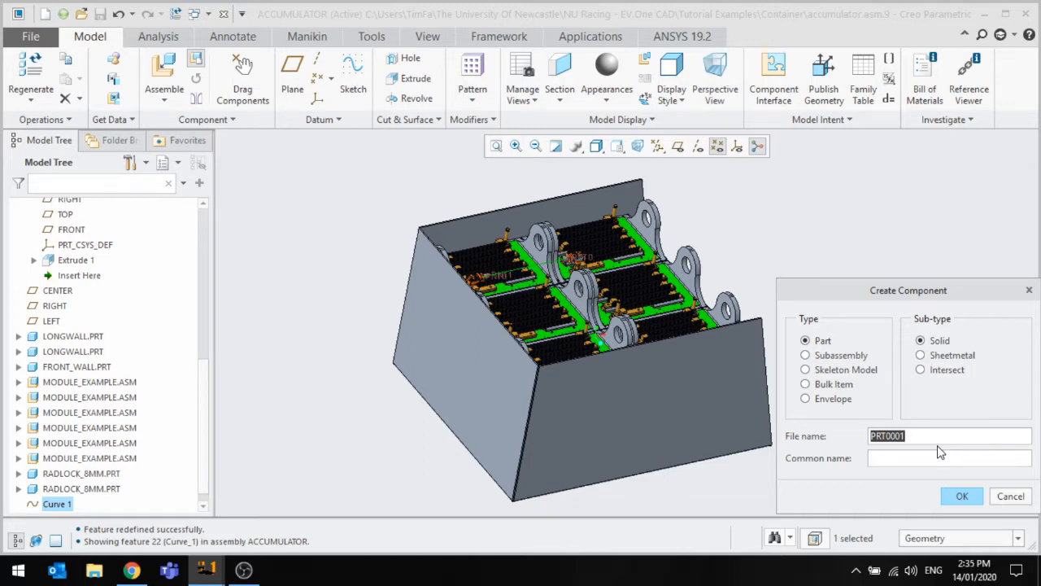
type("cable")
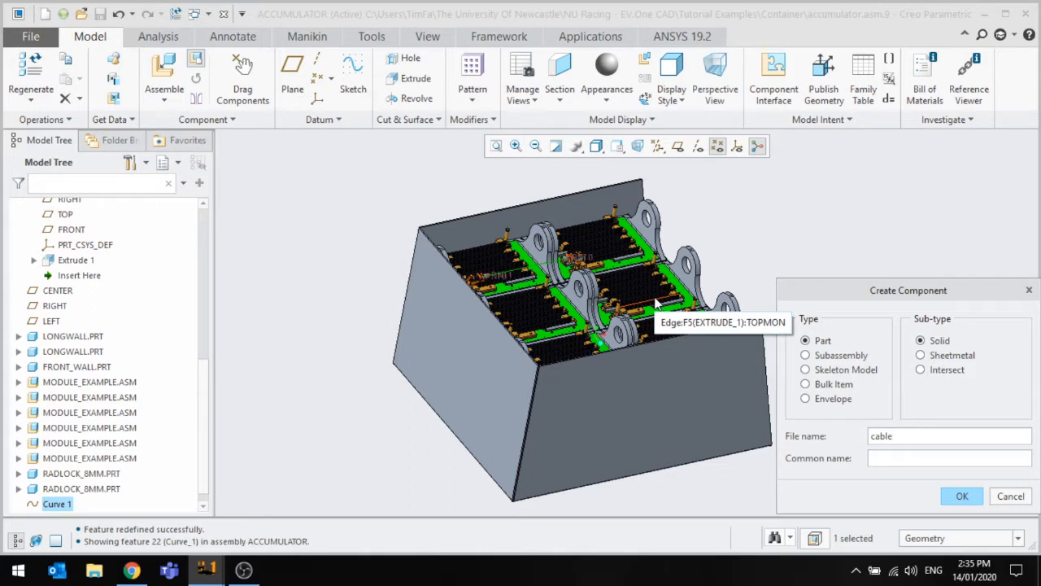
left_click(962, 497)
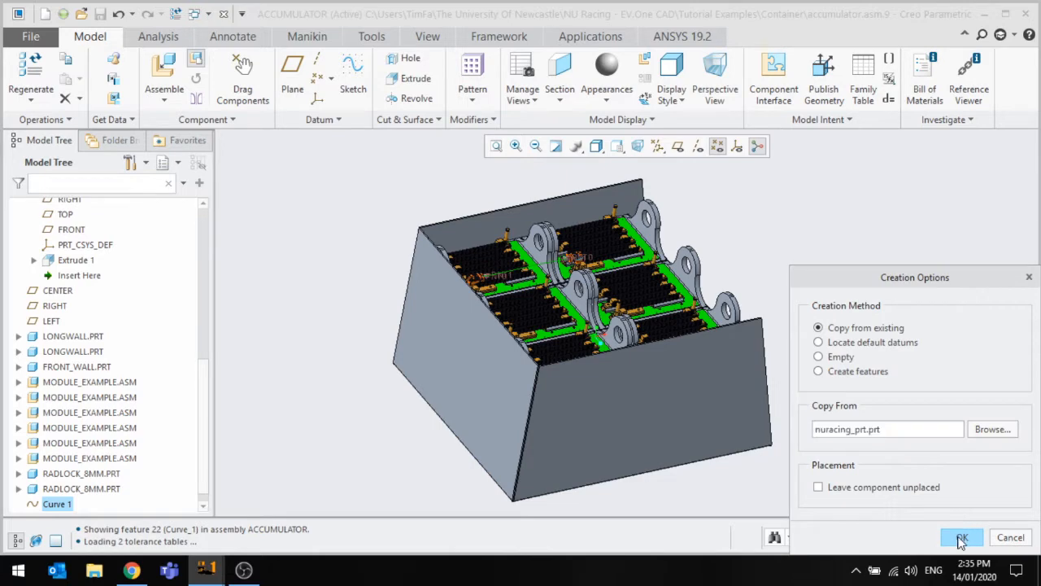
left_click(961, 537)
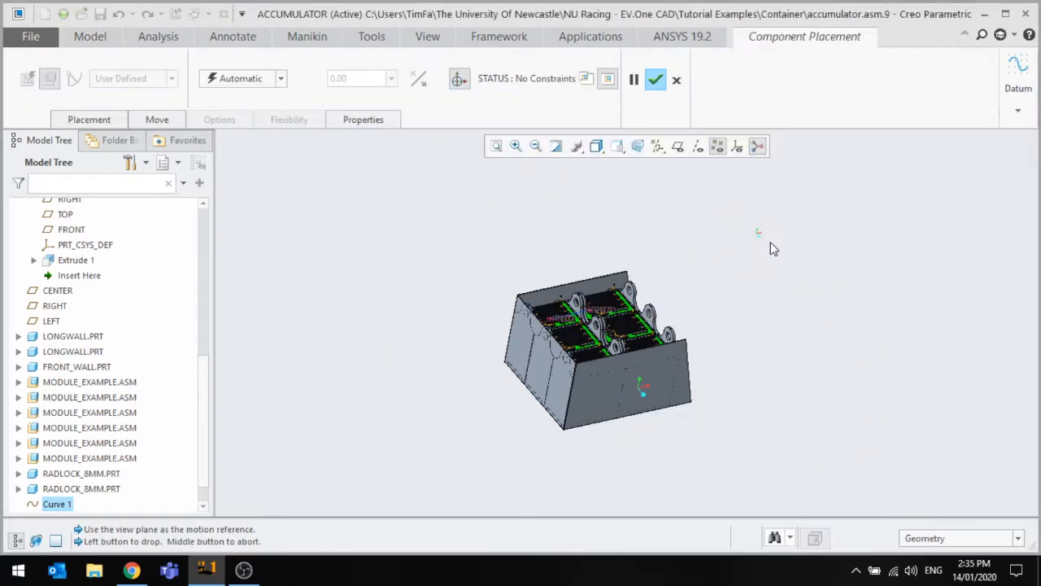
Drop the new cable part into the assembly, constrain it at its default location and finish the placement.
left_click(678, 147)
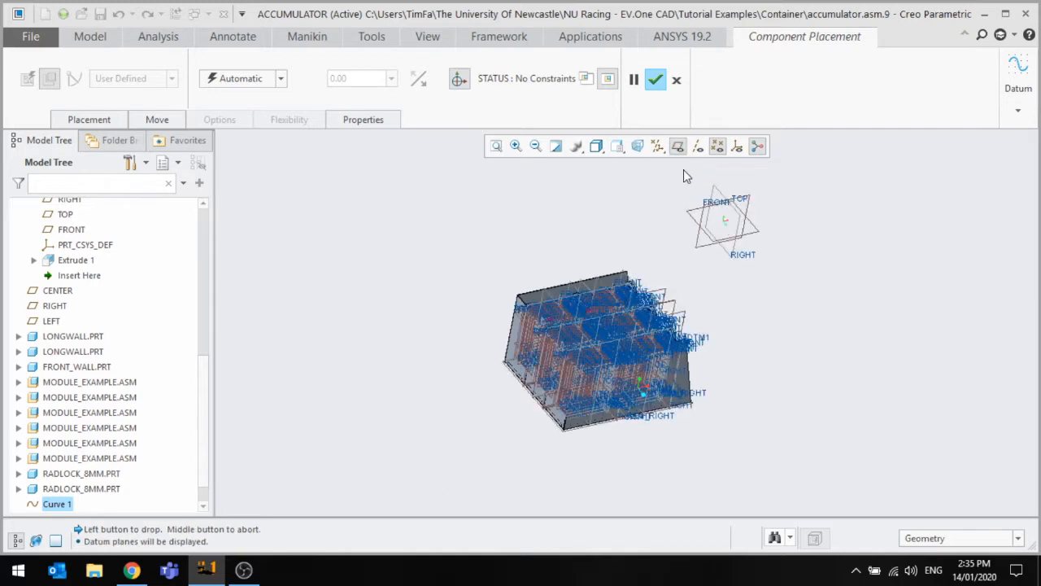
left_click(676, 147)
left_click(738, 233)
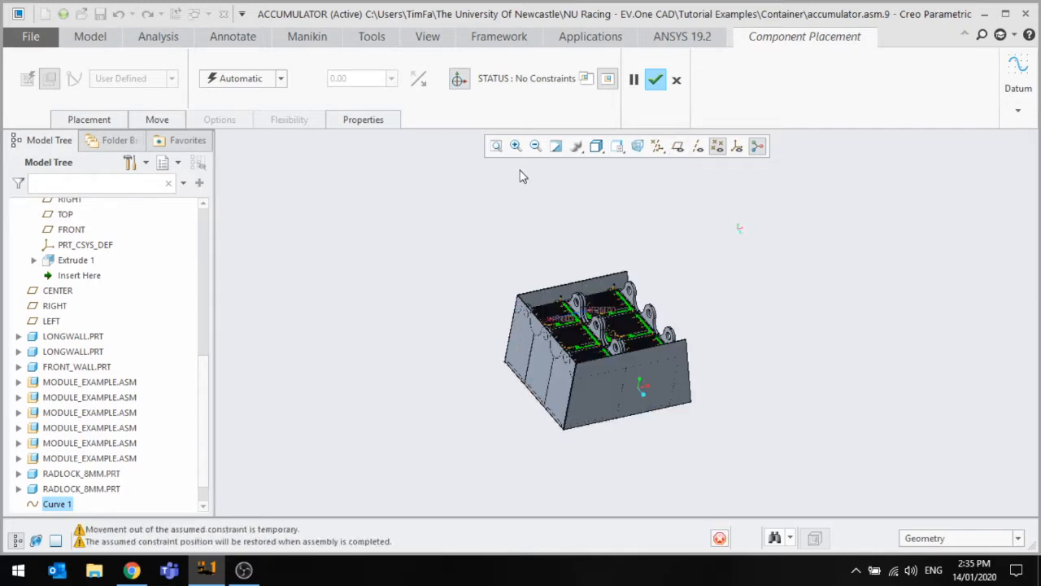
left_click(282, 78)
left_click(245, 236)
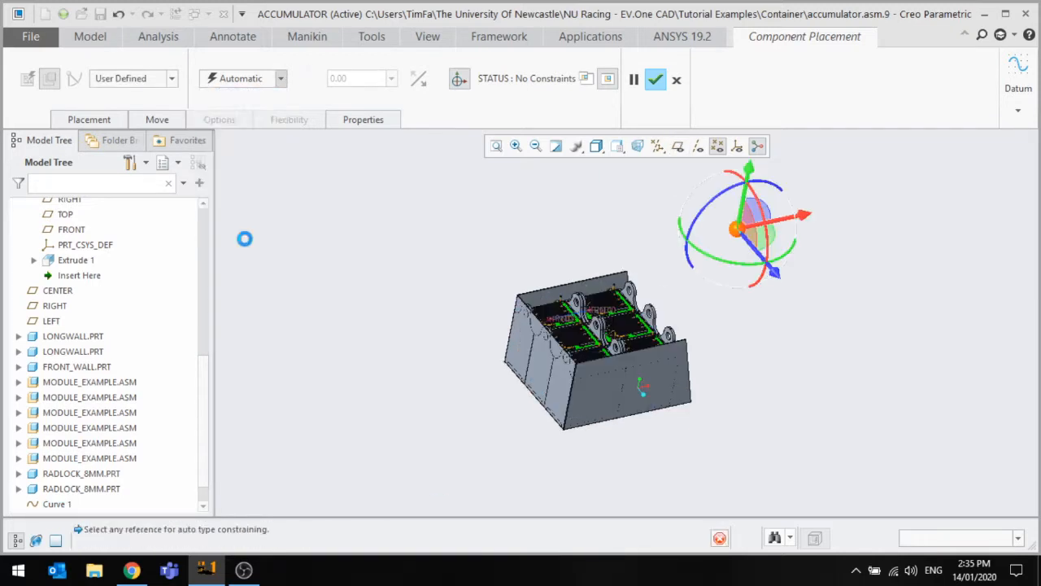
left_click(667, 82)
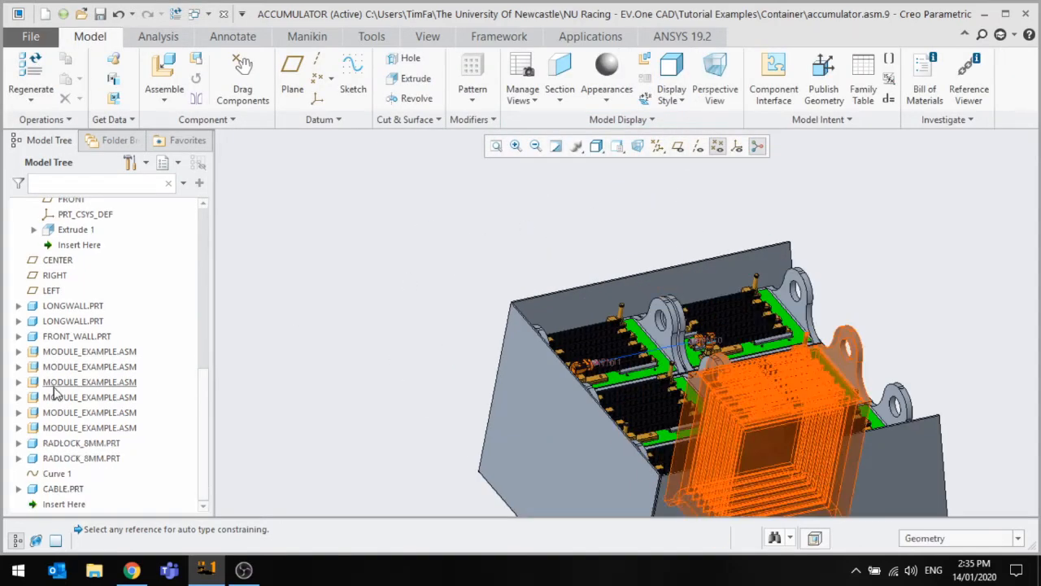
Activate the cable part and start a sweep that uses the curve between the two radlocks as its trajectory.
left_click(57, 489)
left_click(63, 419)
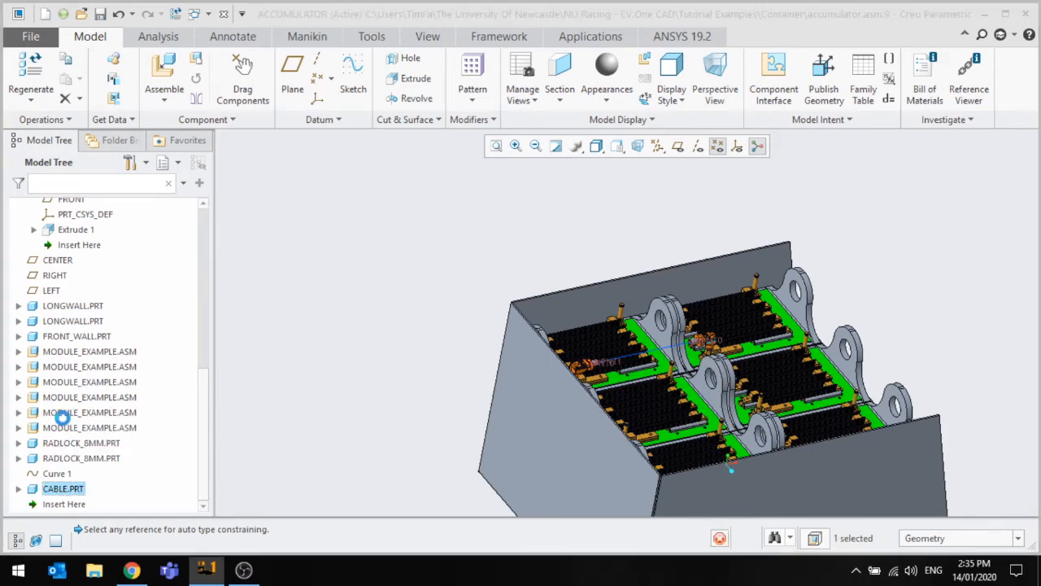
scroll(307, 250, "down", 2)
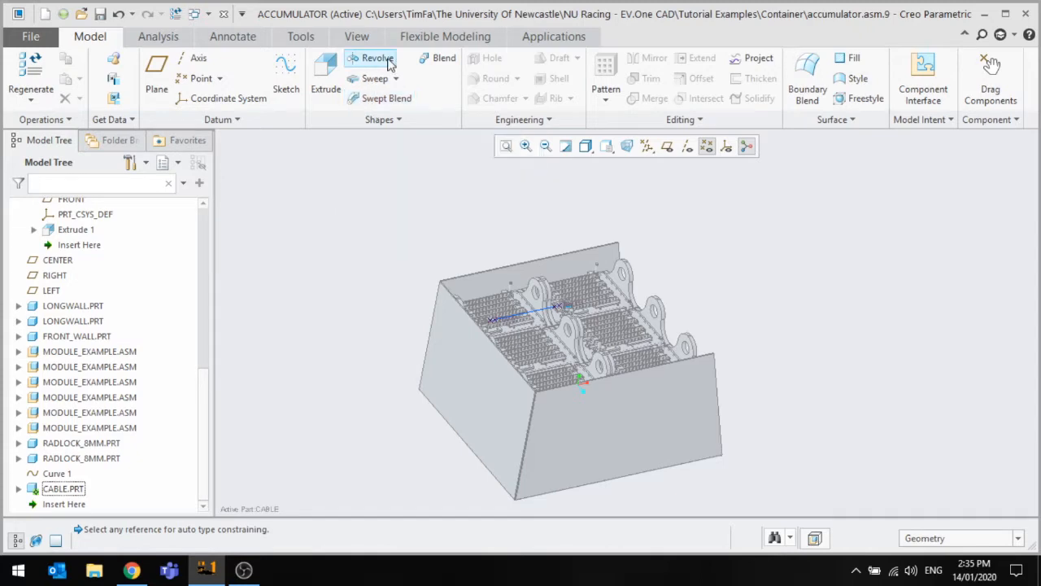
left_click(382, 84)
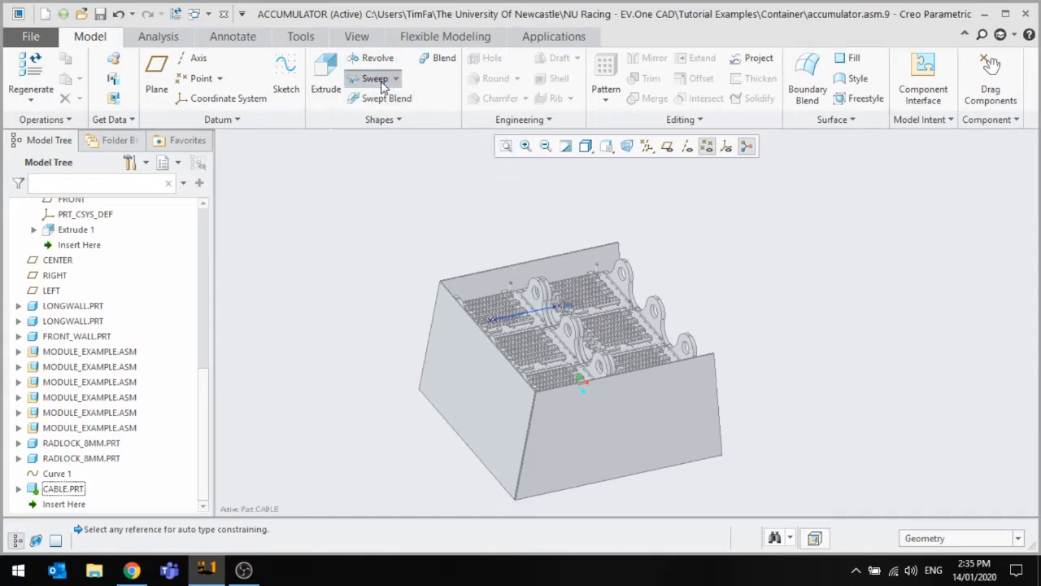
scroll(493, 305, "up", 3)
scroll(521, 340, "up", 4)
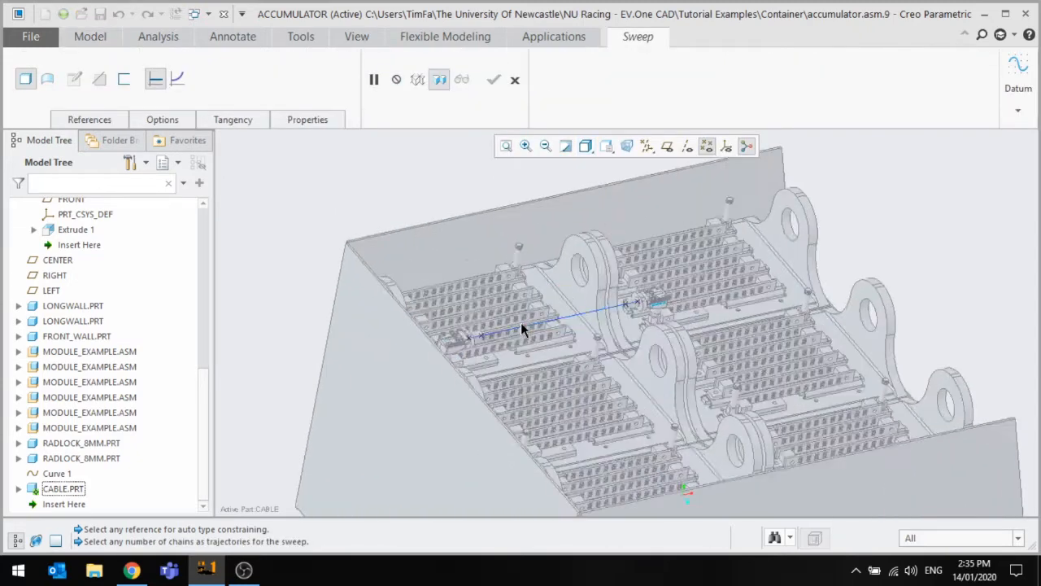
left_click(505, 337)
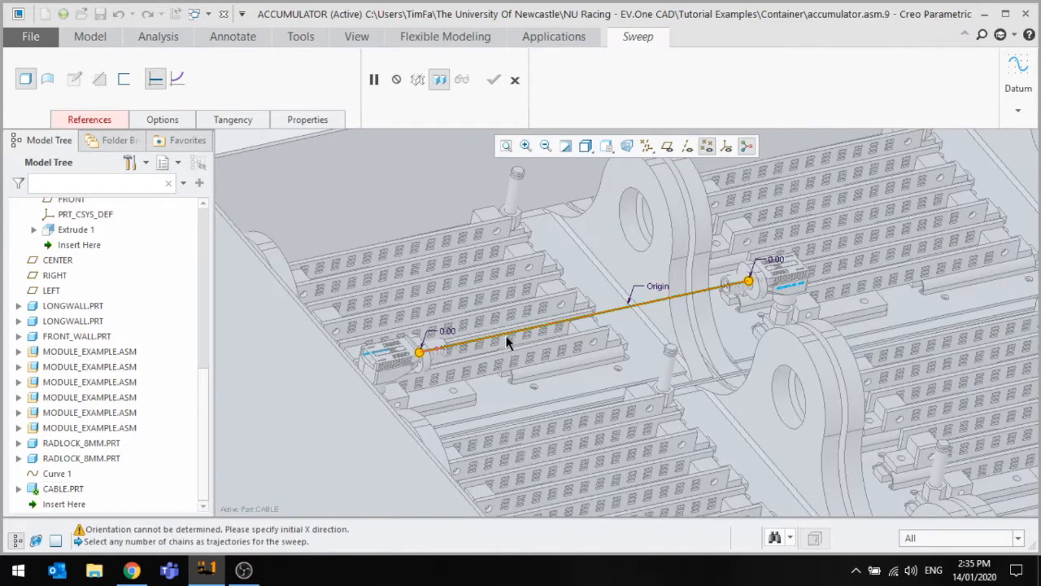
Set the sweep's X direction reference at start to the flat flange face of the radlock where the trajectory begins.
left_click(90, 120)
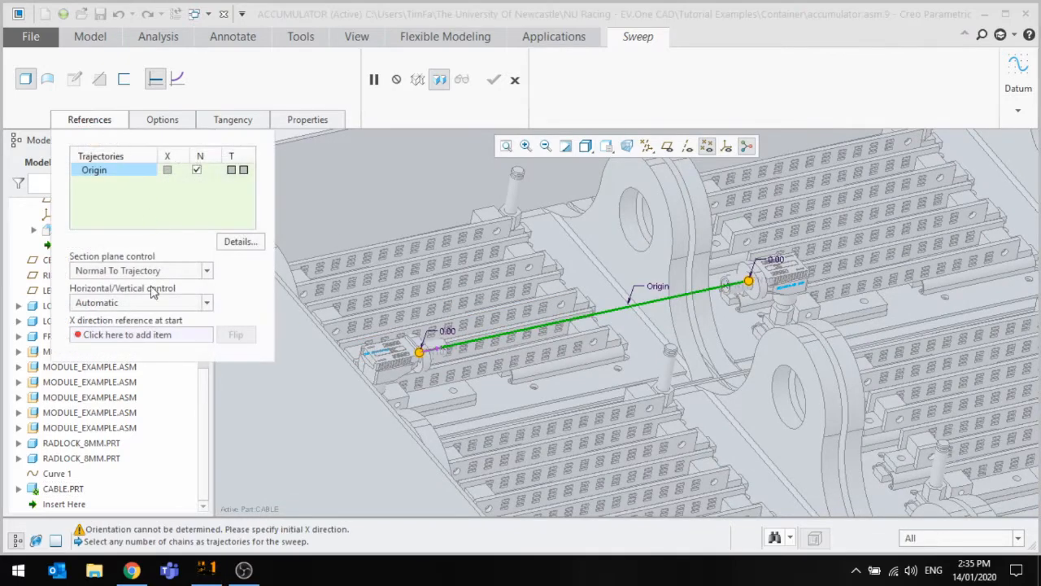
left_click(163, 335)
middle_click_drag(532, 263, 441, 283)
scroll(441, 284, "down", 3)
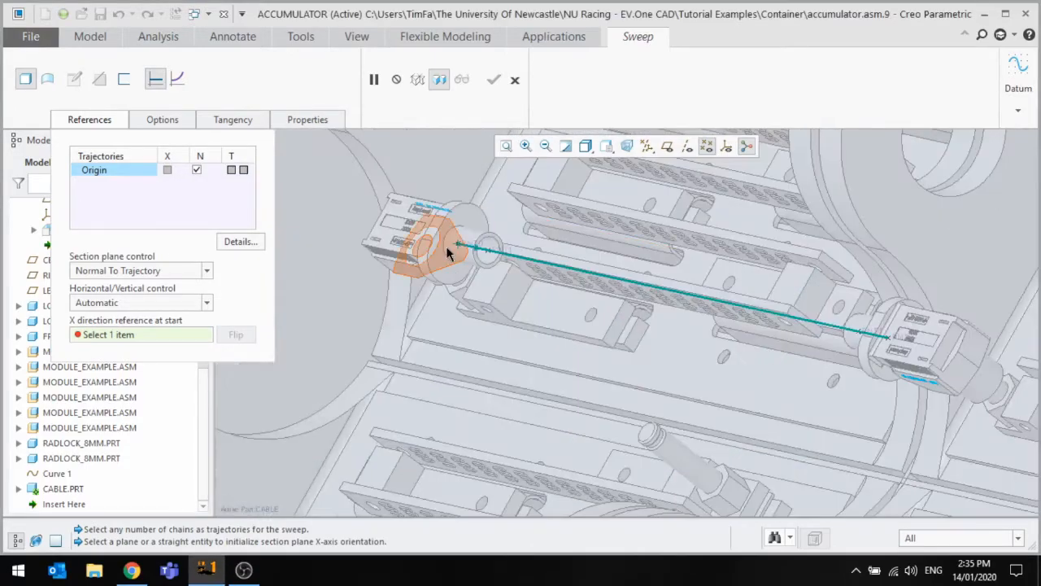
scroll(465, 246, "down", 4)
left_click(423, 289)
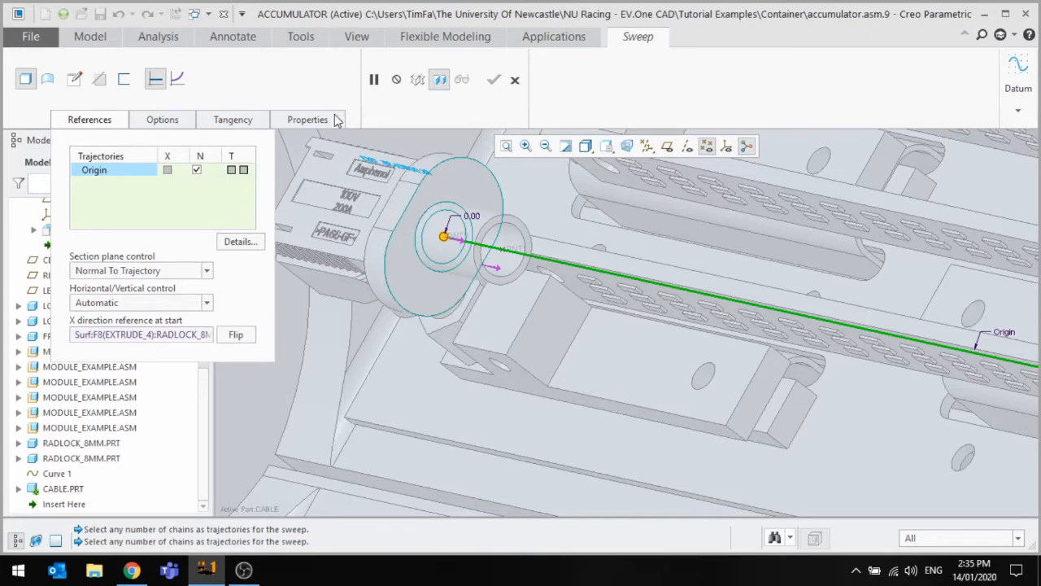
Look through the sweep's options, tangency, properties and reference settings.
left_click(162, 120)
left_click(231, 120)
left_click(293, 120)
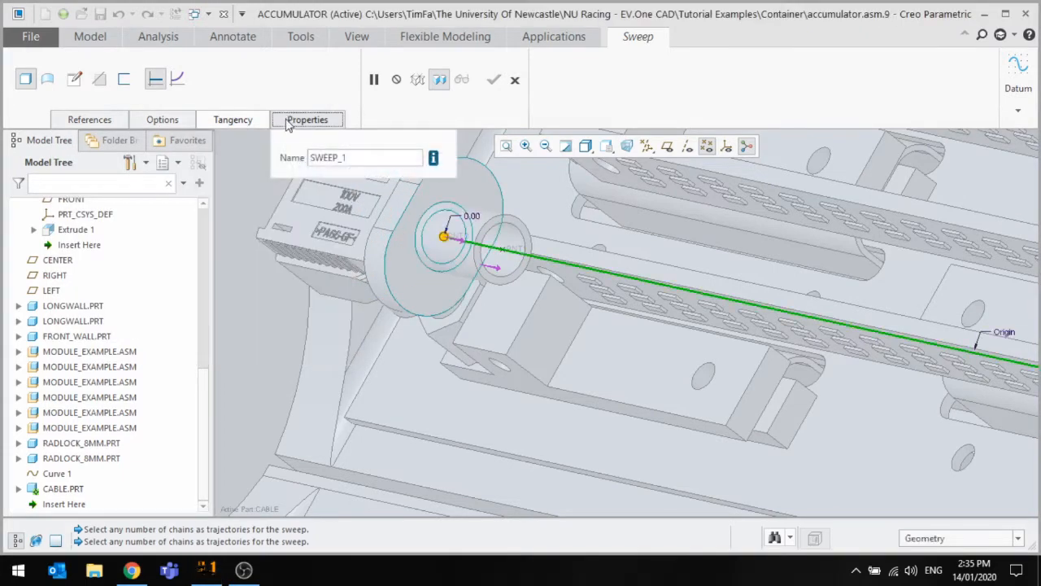
left_click(237, 120)
left_click(155, 121)
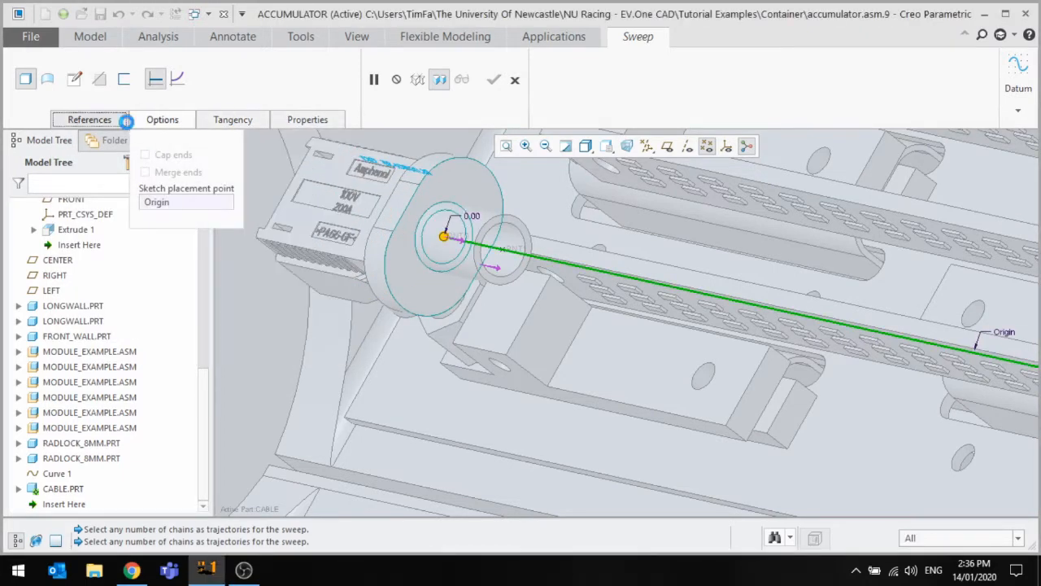
left_click(124, 120)
left_click(178, 78)
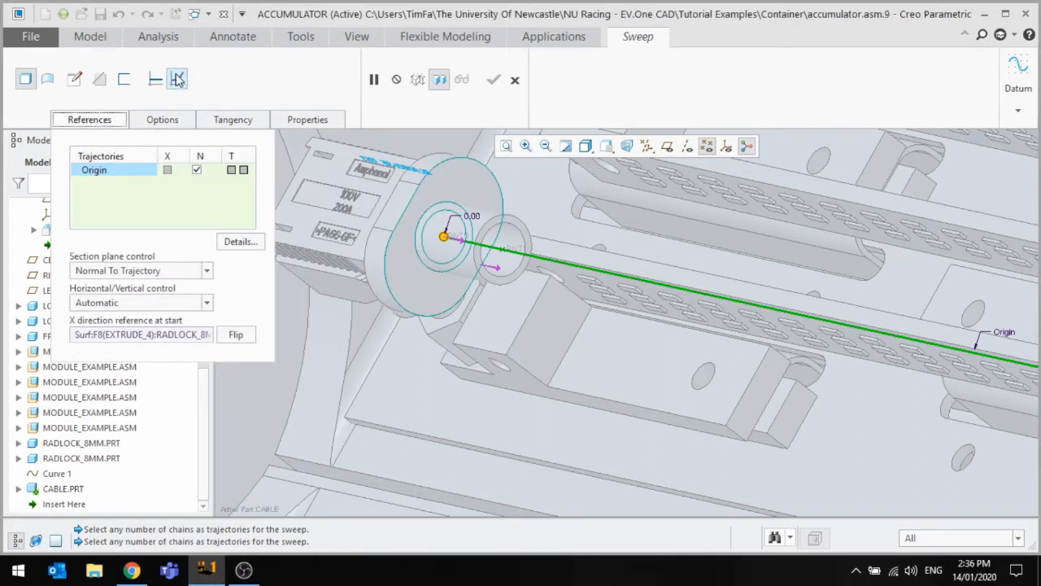
Flip the sweep's X direction, examine the trajectory between the two radlocks, and discard the sweep.
left_click(237, 334)
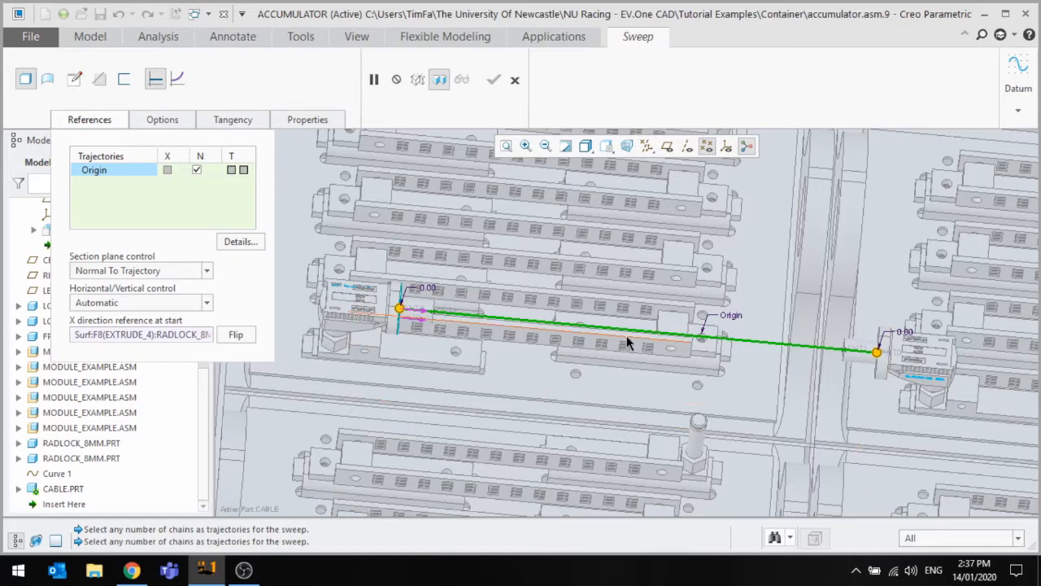
scroll(531, 342, "down", 2)
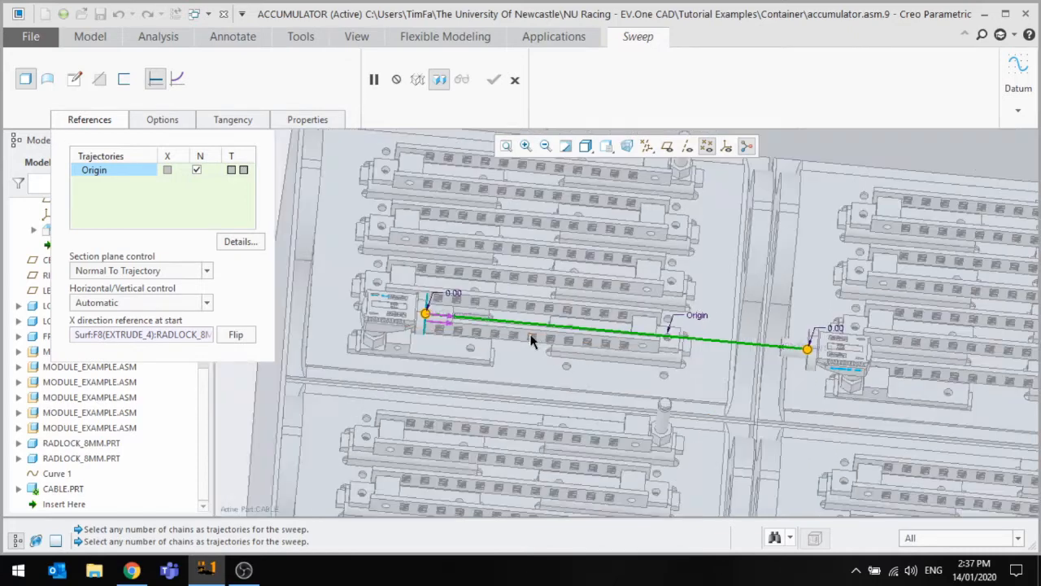
middle_click_drag(463, 319, 432, 302)
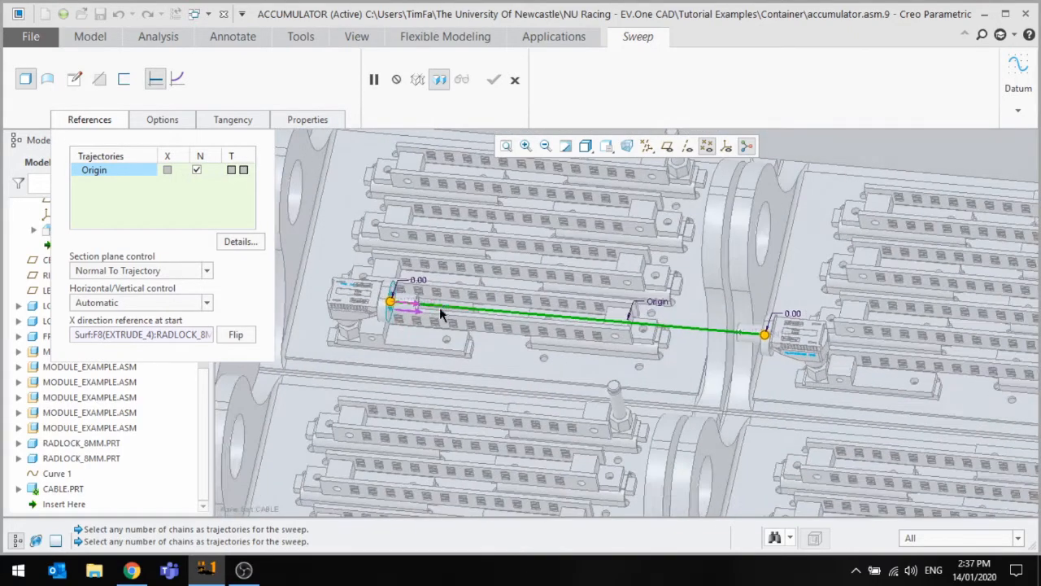
scroll(392, 304, "up", 1)
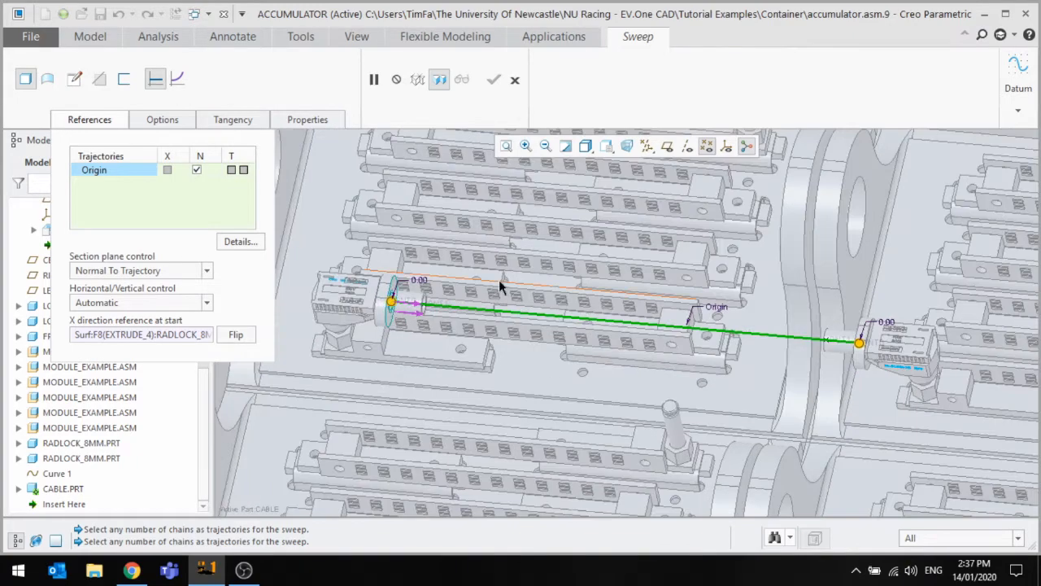
scroll(499, 279, "down", 2)
middle_click_drag(456, 304, 418, 316)
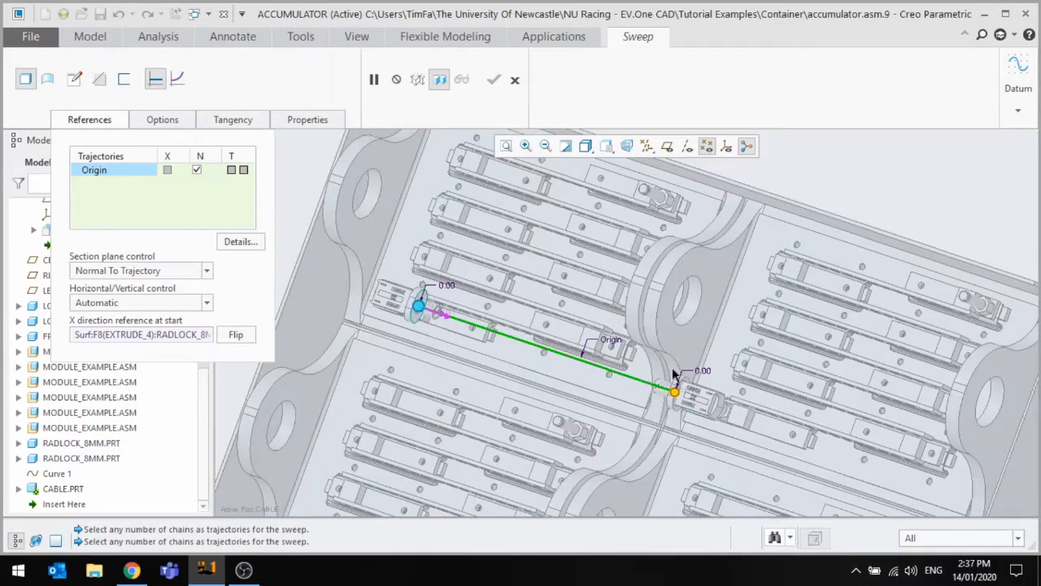
left_click(515, 80)
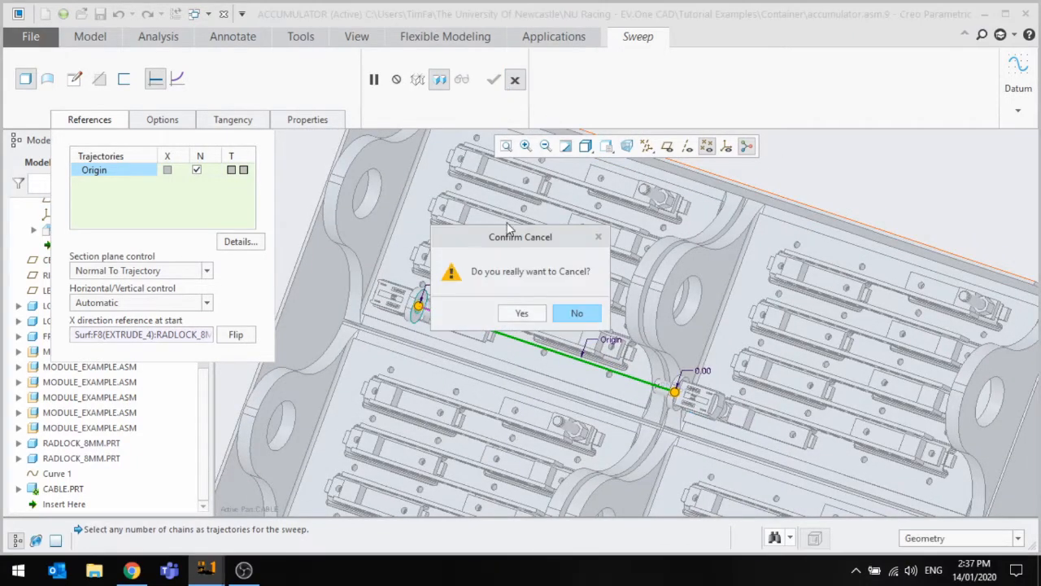
left_click(518, 313)
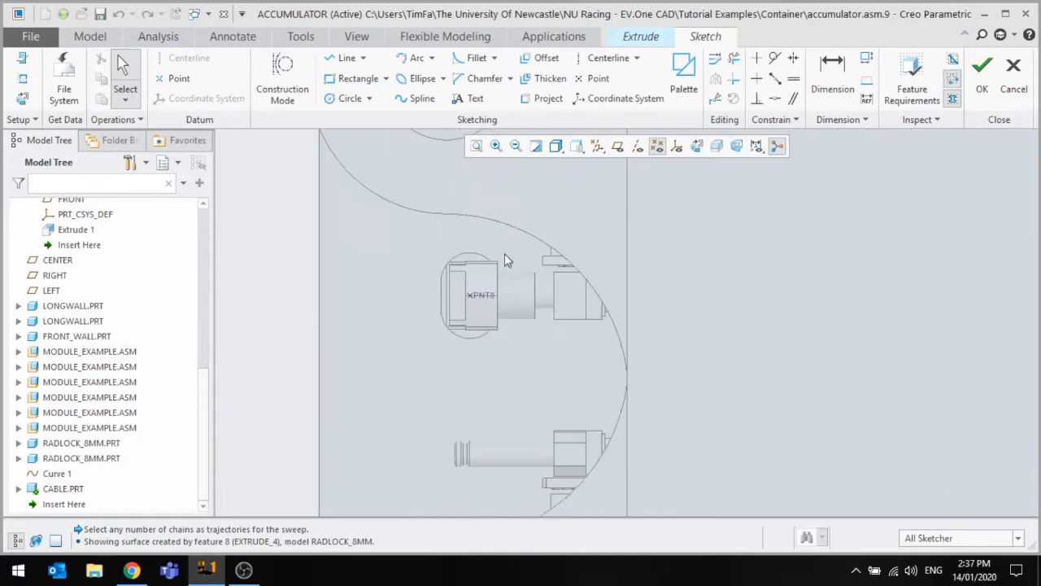
Sketch a circle centred on PNT0 at the radlock as the extrusion section and finish the sketch.
left_click(355, 98)
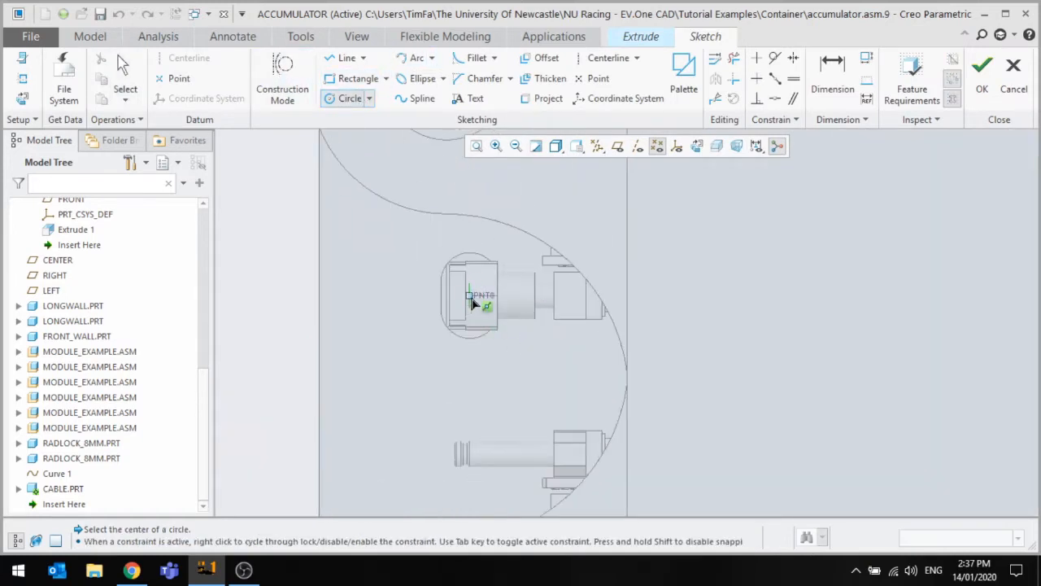
left_click(471, 296)
left_click(498, 310)
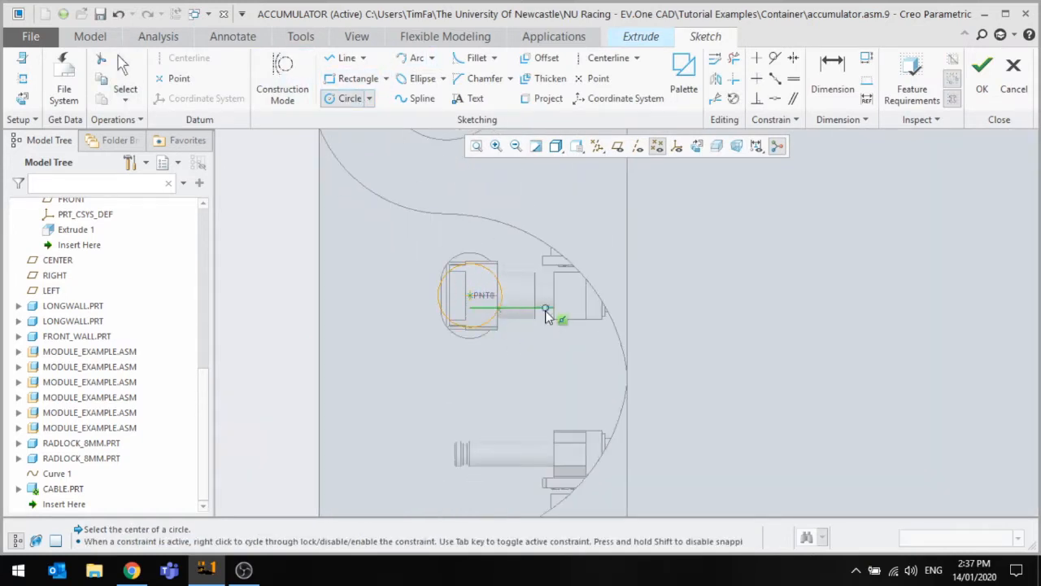
middle_click(544, 308)
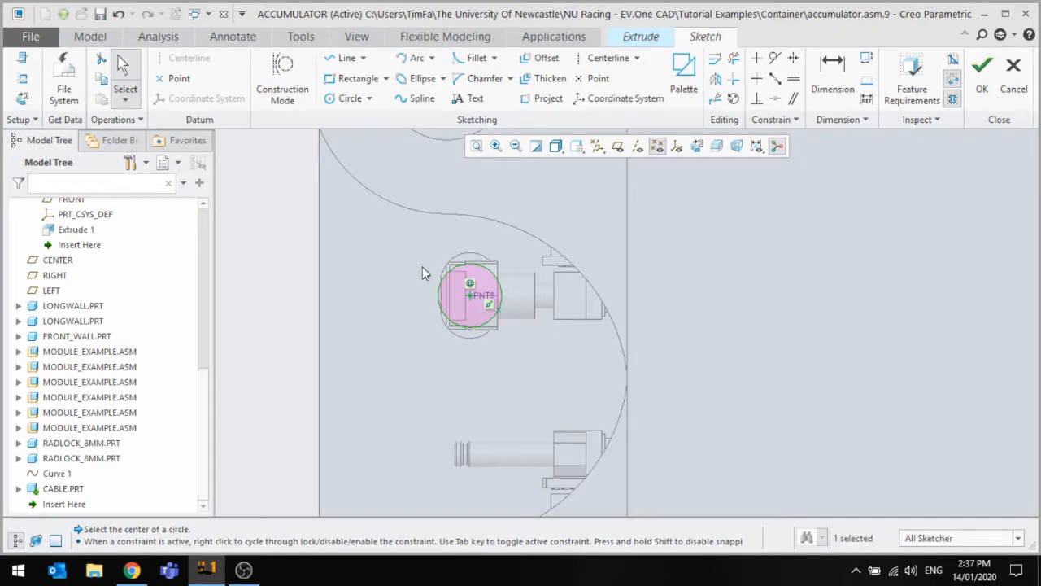
left_click(982, 78)
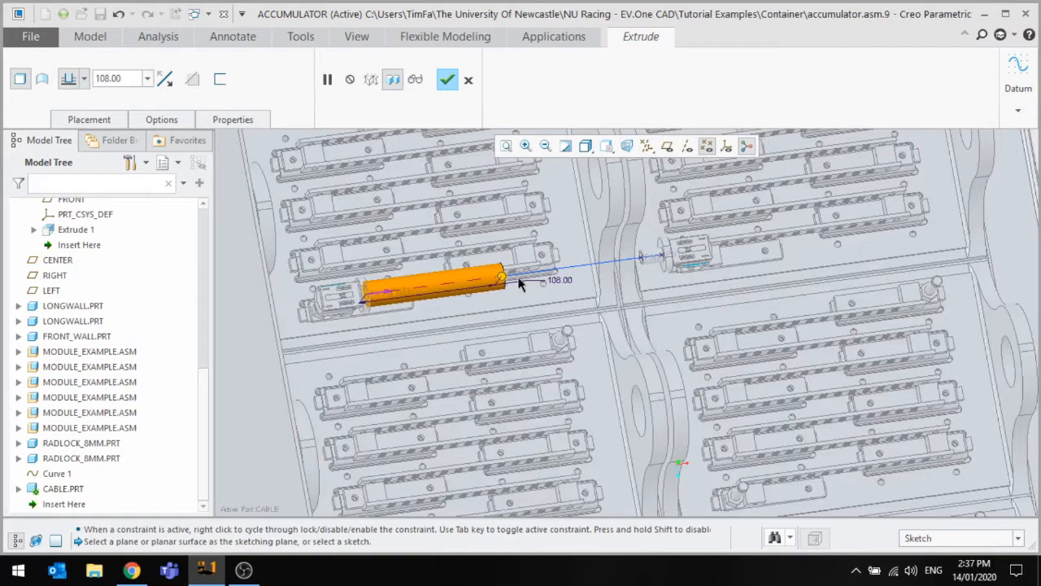
Try to extrude the circle up to a selected reference on the opposite radlock, inspect the preview, and discard the extrusion.
left_click_drag(501, 277, 618, 263)
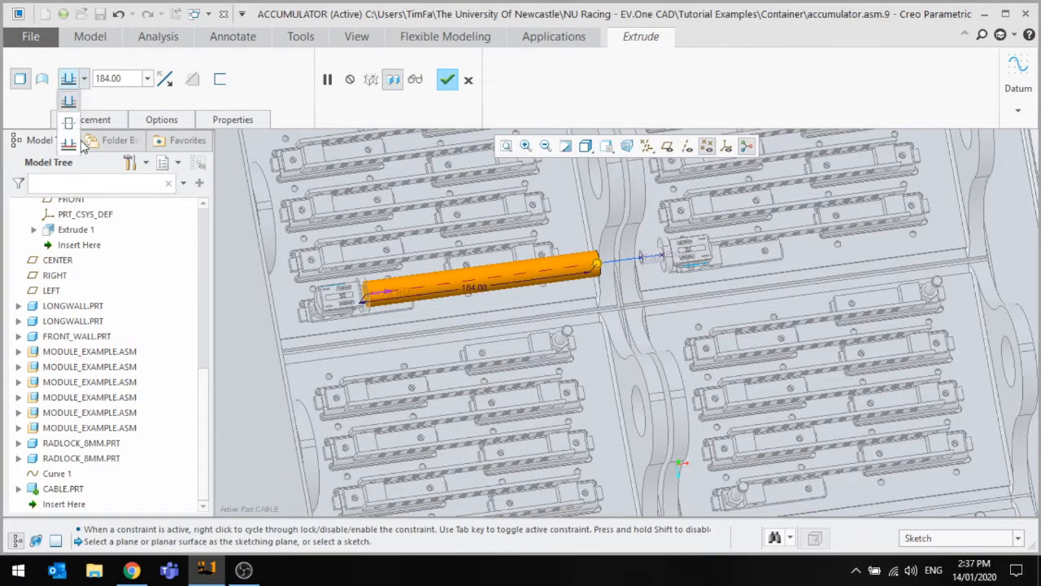
left_click(84, 80)
left_click(71, 142)
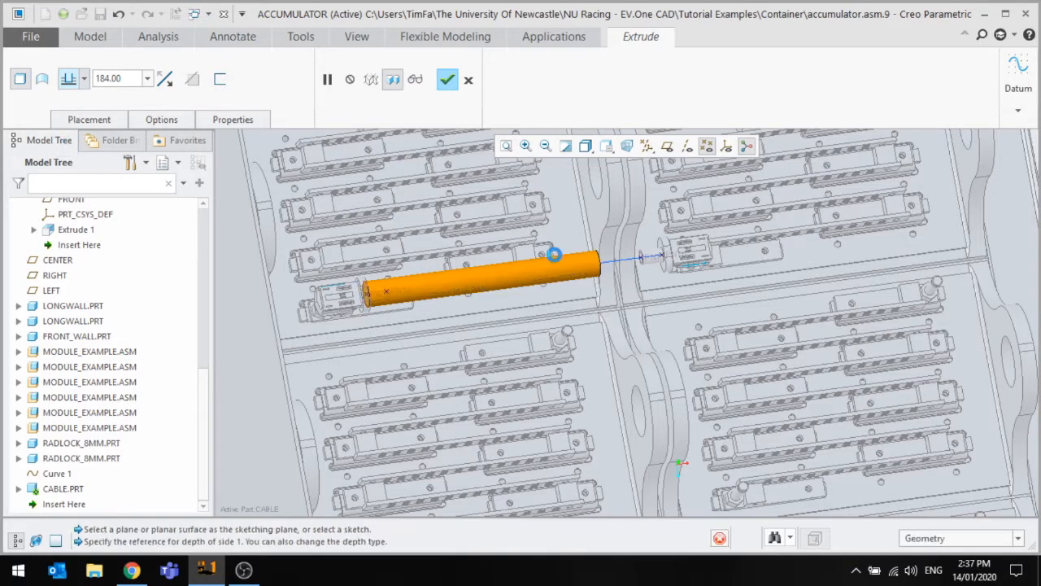
scroll(651, 258, "down", 5)
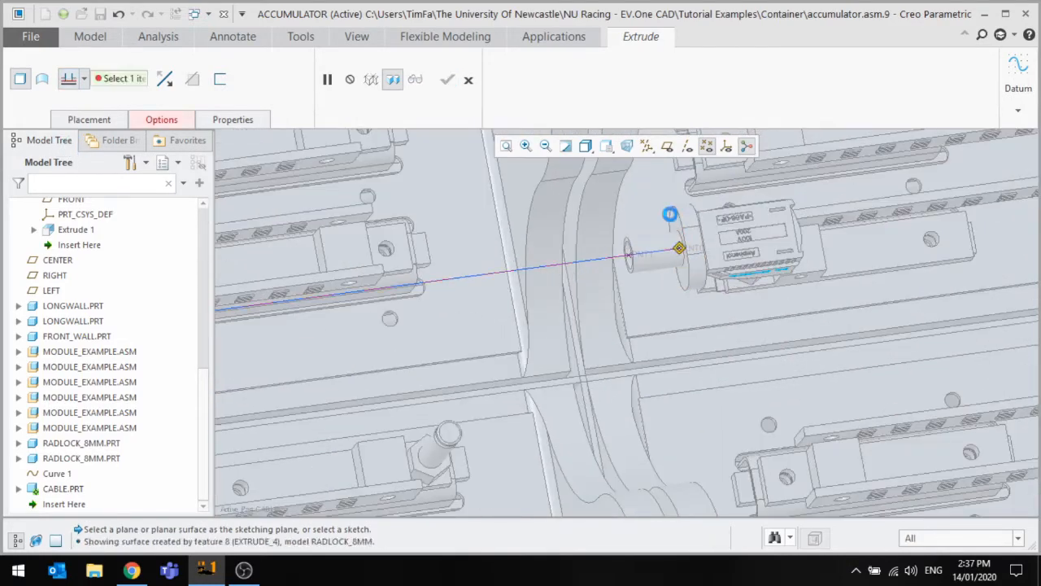
left_click(684, 247)
scroll(757, 264, "up", 3)
scroll(765, 268, "up", 2)
middle_click_drag(705, 255, 709, 260)
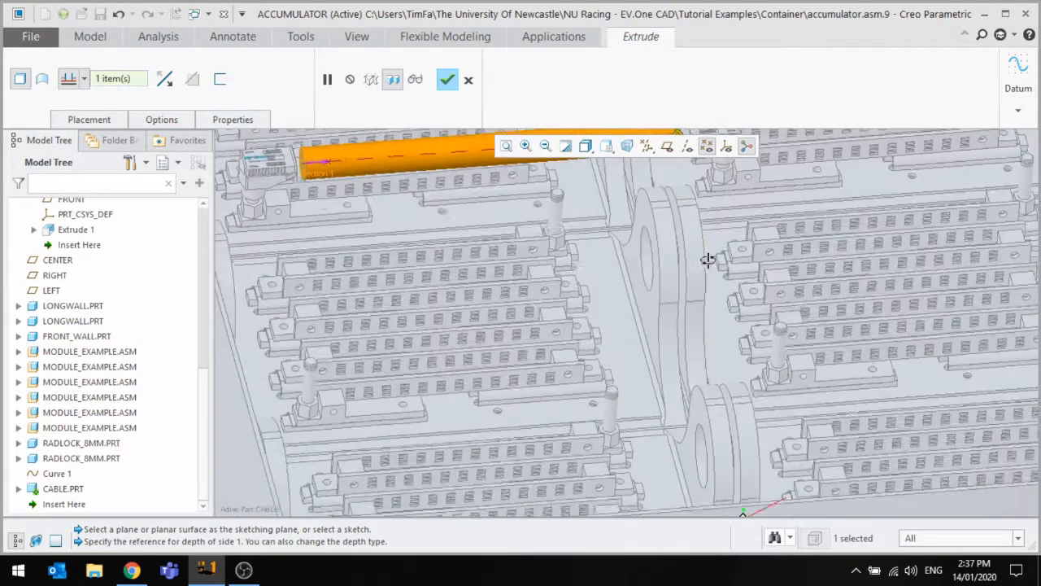
scroll(697, 345, "up", 3)
middle_click_drag(562, 192, 562, 211)
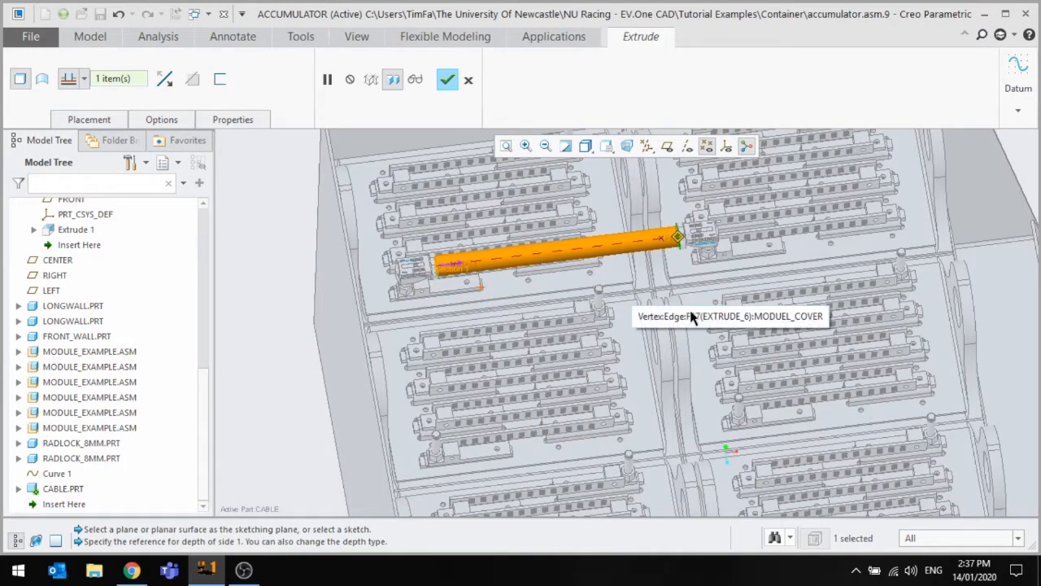
left_click(468, 80)
left_click(524, 310)
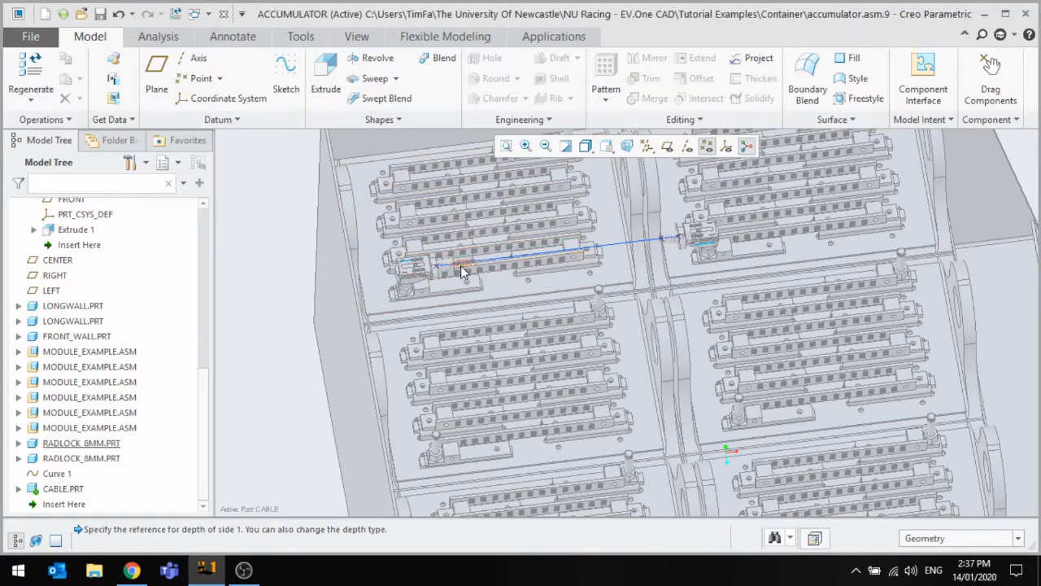
Activate the top-level ACCUMULATOR.ASM assembly in place of the cable part.
scroll(604, 221, "up", 1)
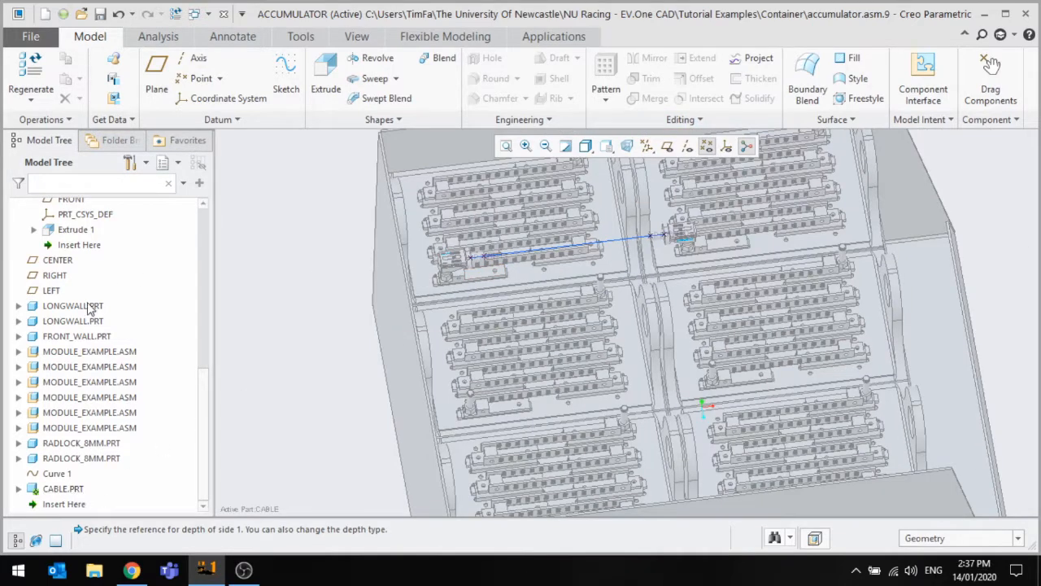
scroll(155, 315, "up", 5)
scroll(155, 316, "up", 3)
scroll(158, 304, "down", 8)
scroll(167, 307, "up", 6)
scroll(167, 307, "up", 3)
left_click(93, 207)
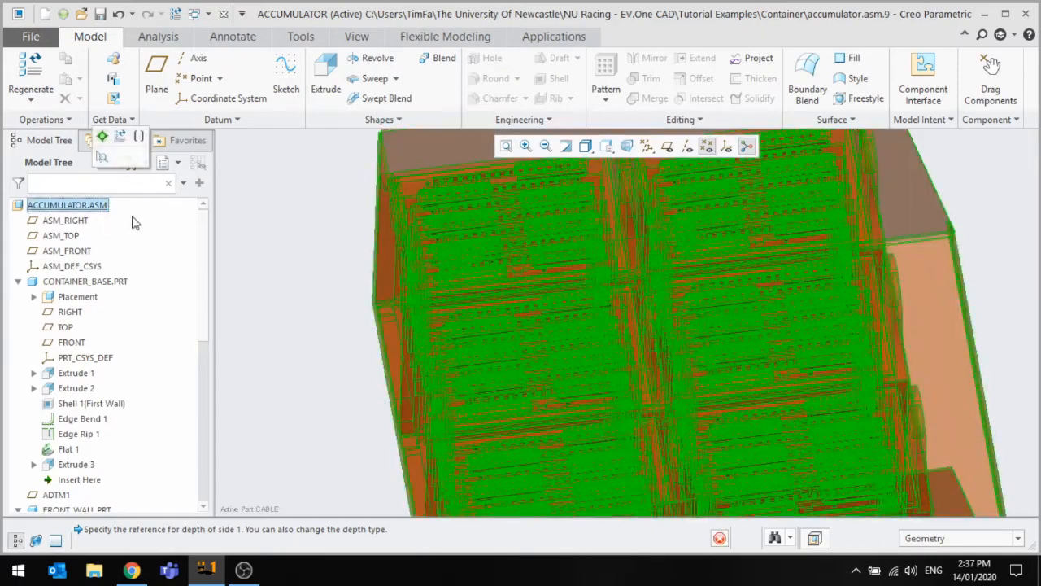
left_click(96, 135)
left_click(298, 218)
scroll(296, 315, "up", 4)
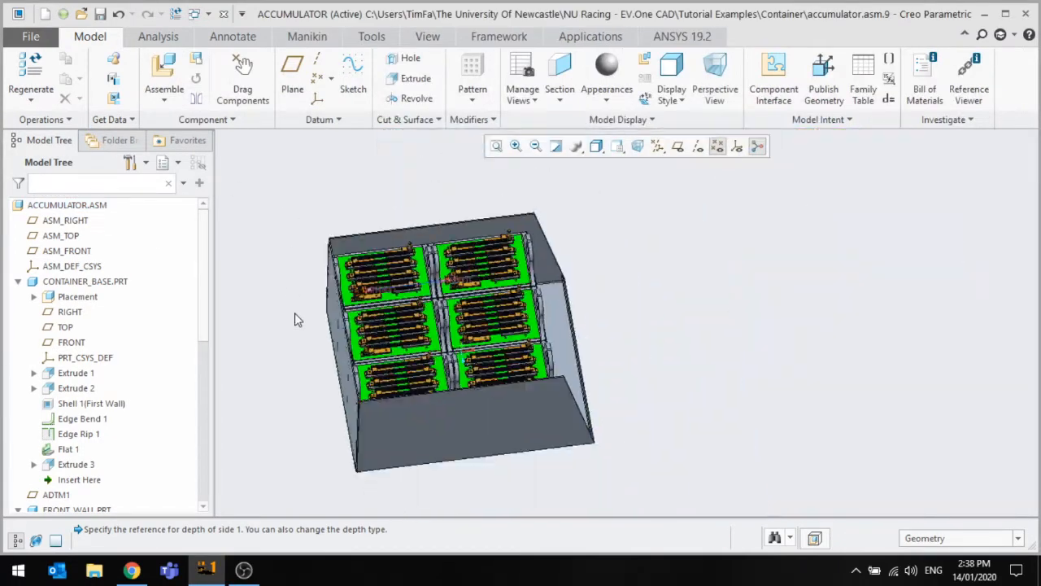
Delete Curve 1, the curve running between the two radlocks, from the assembly.
scroll(384, 262, "down", 3)
scroll(459, 318, "down", 4)
right_click(480, 287)
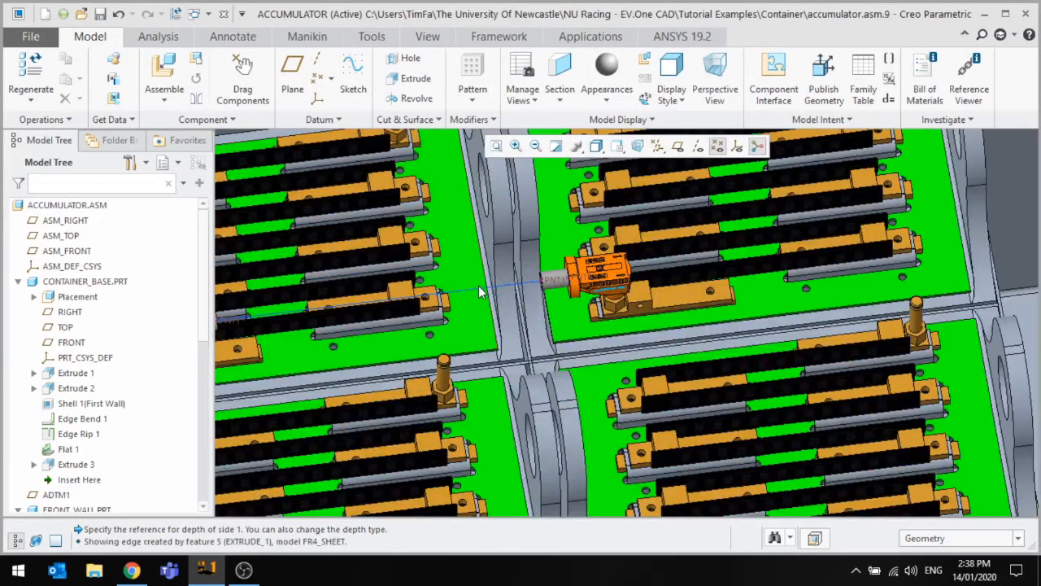
right_click(480, 287)
left_click(480, 287)
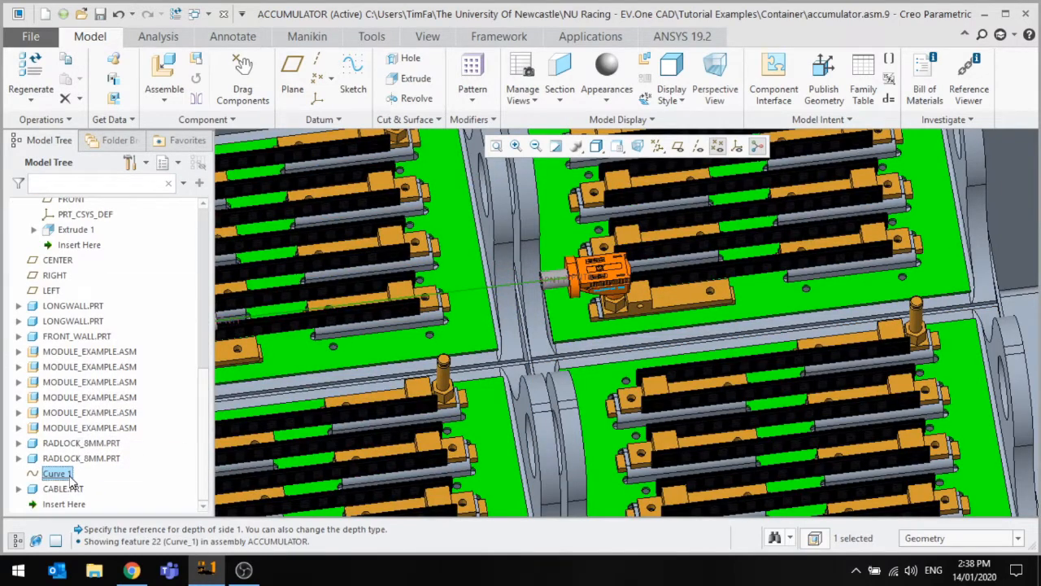
right_click(57, 472)
left_click(107, 370)
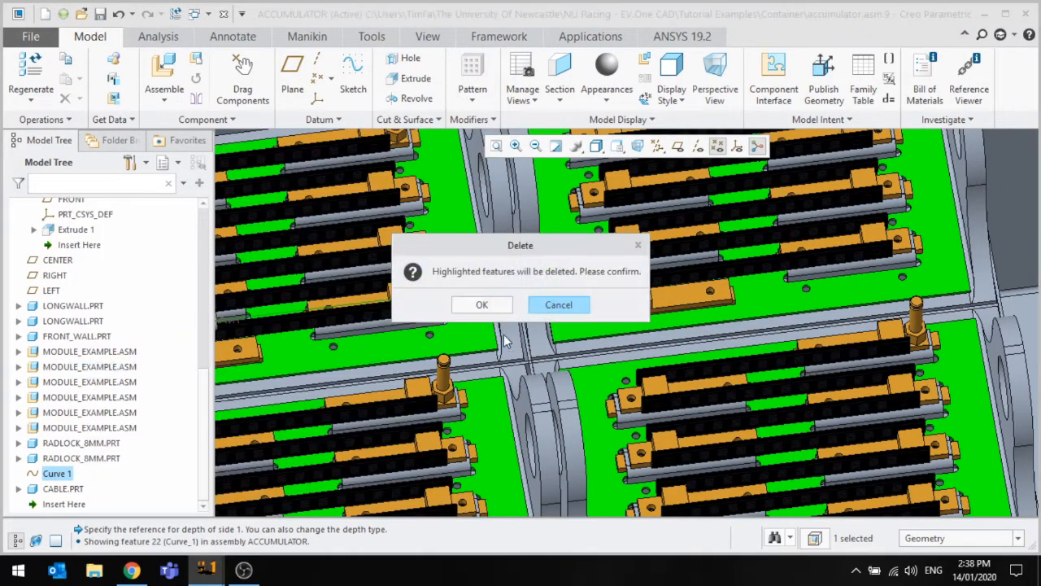
left_click(488, 303)
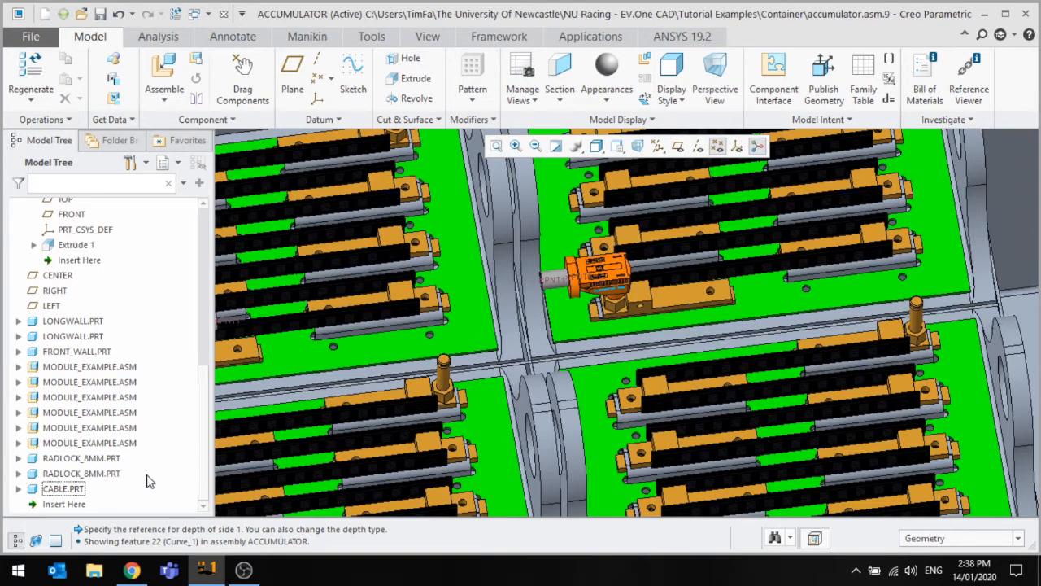
Redefine the placement of the first RADLOCK_8MM connector in the tree and open its Angle Offset constraint.
scroll(677, 398, "up", 4)
scroll(448, 364, "down", 3)
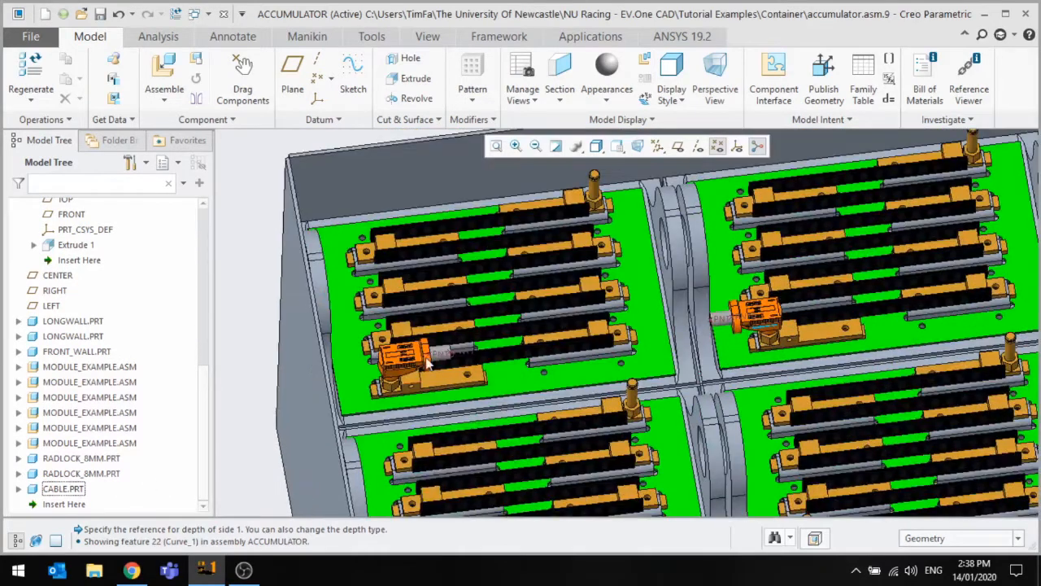
scroll(429, 345, "down", 3)
left_click(90, 459)
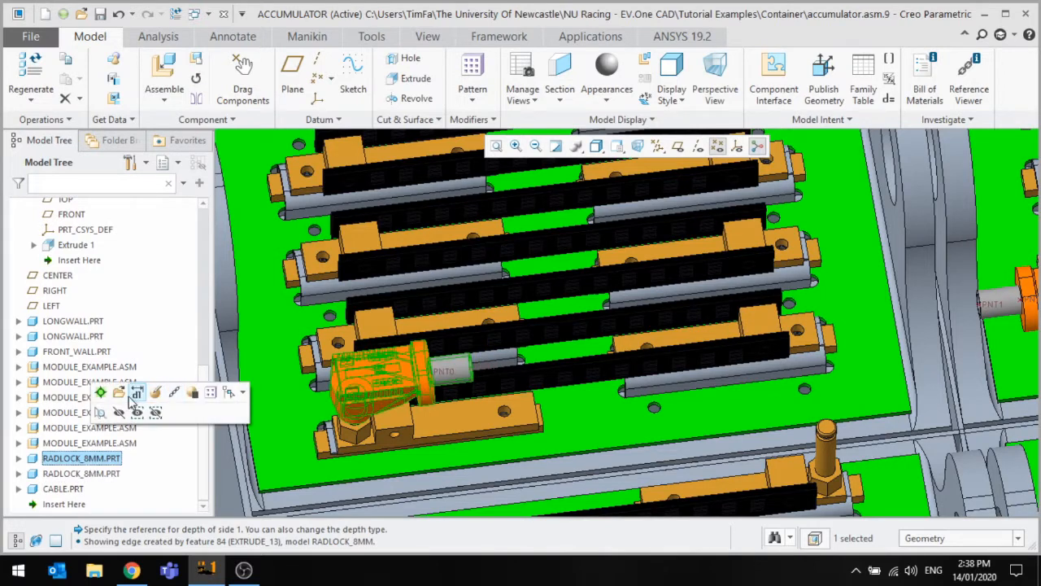
left_click(156, 393)
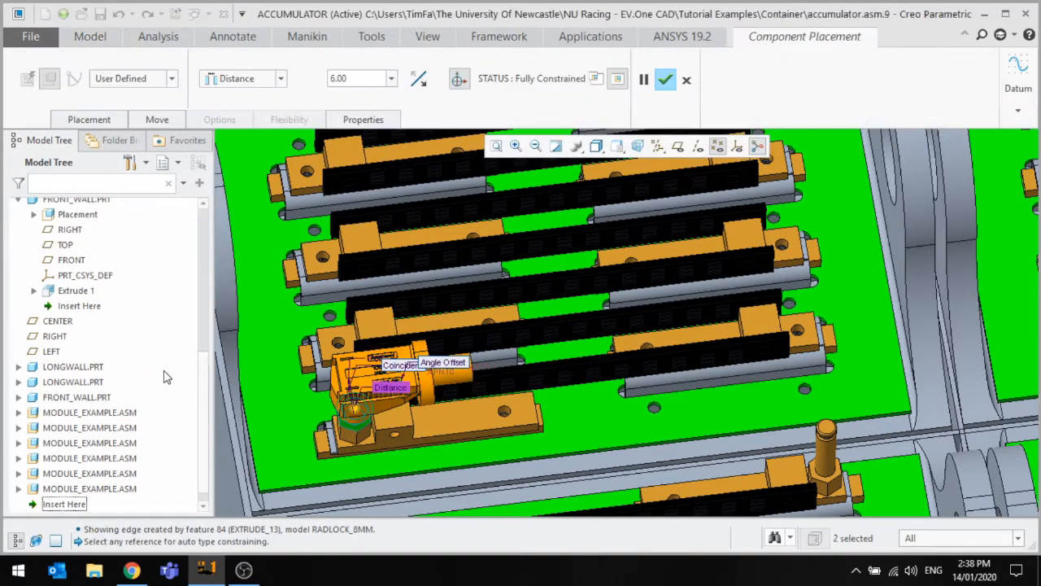
left_click(89, 119)
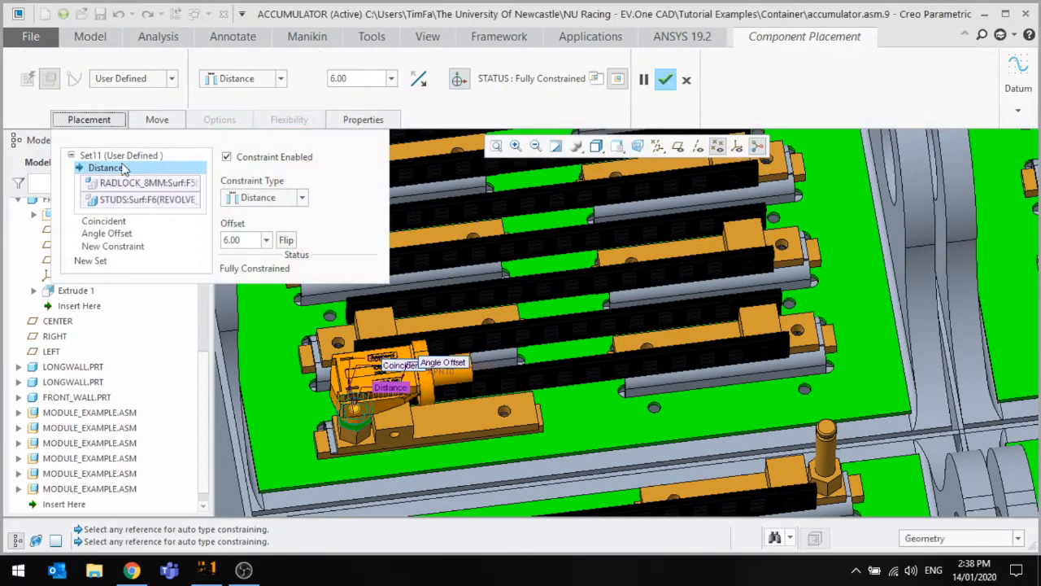
left_click(126, 235)
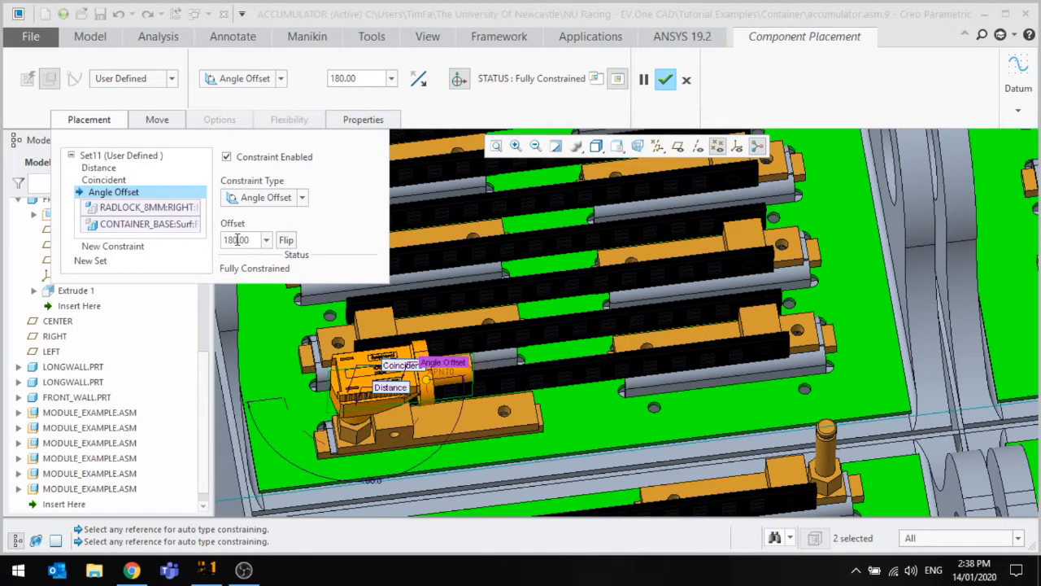
Try an Angle Offset of 270 for the first RADLOCK_8MM connector.
left_click_drag(237, 240, 215, 239)
type("270")
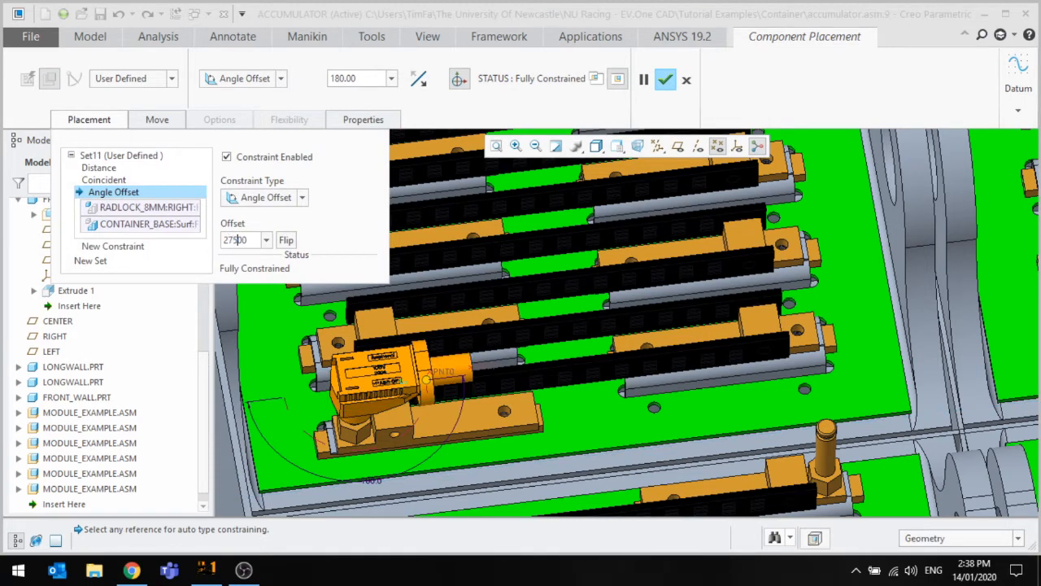
key("Return")
scroll(515, 330, "up", 2)
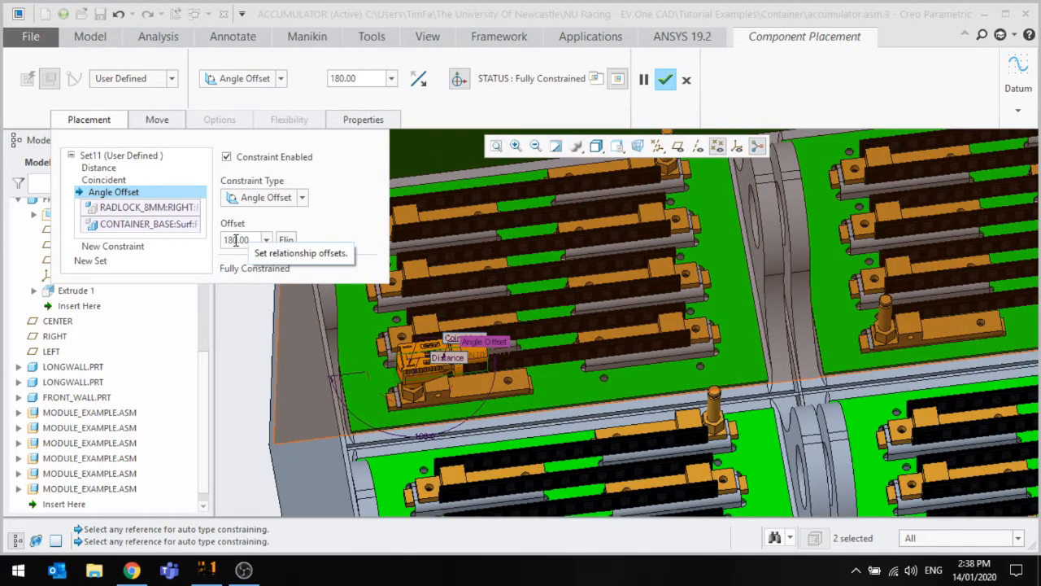
left_click_drag(237, 241, 214, 246)
type("27")
key("Return")
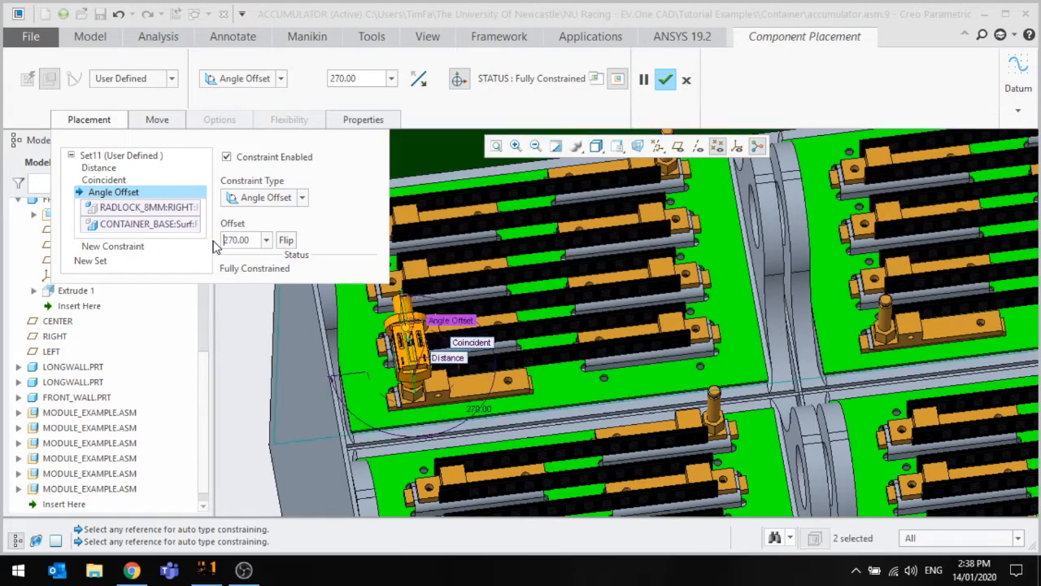
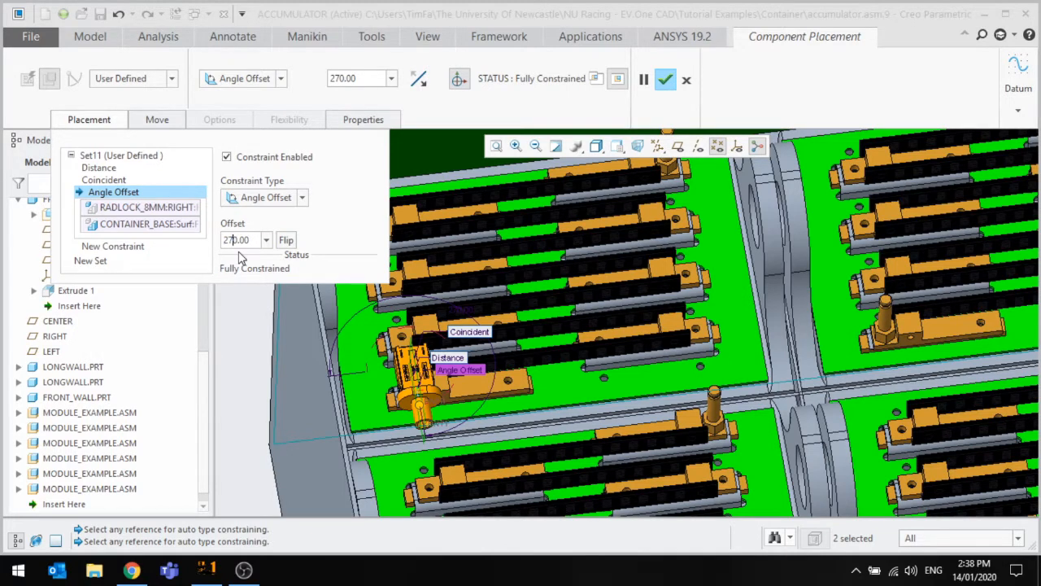
Reverse the first connector's angle direction, set its Angle Offset to 240 and accept the new placement.
key("BackSpace")
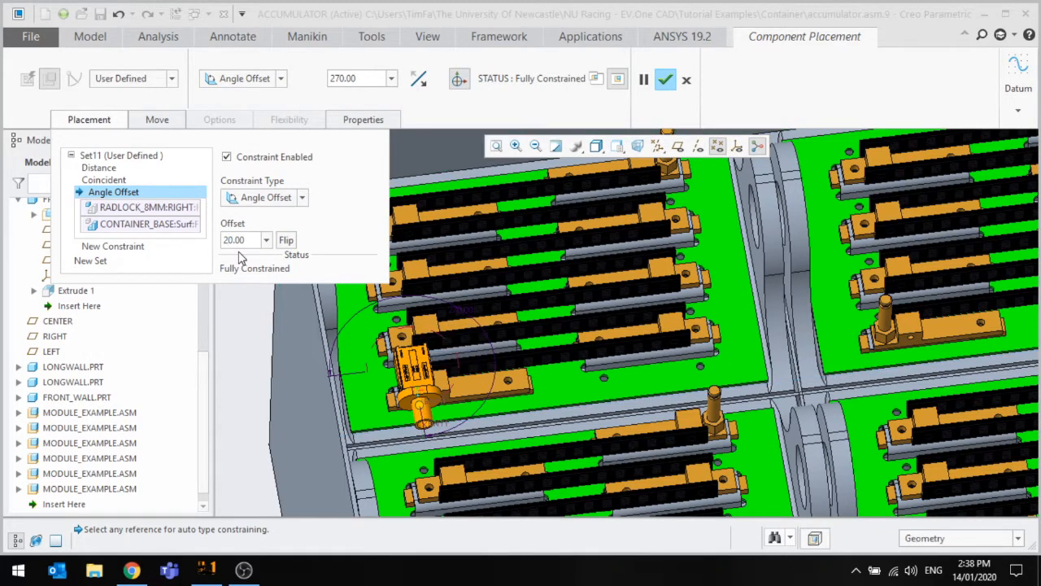
type("4")
key("Return")
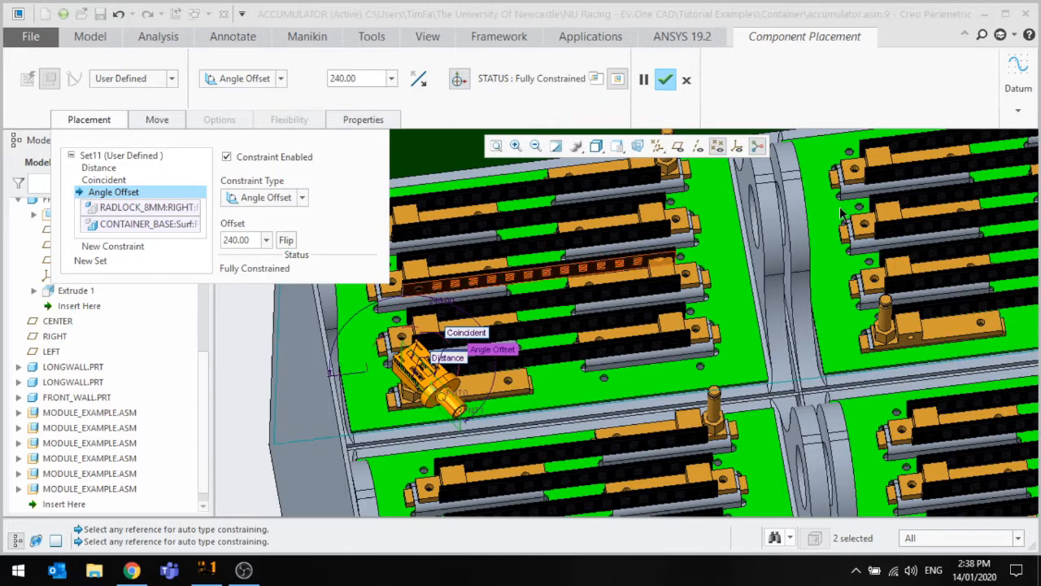
left_click(668, 84)
scroll(825, 321, "up", 2)
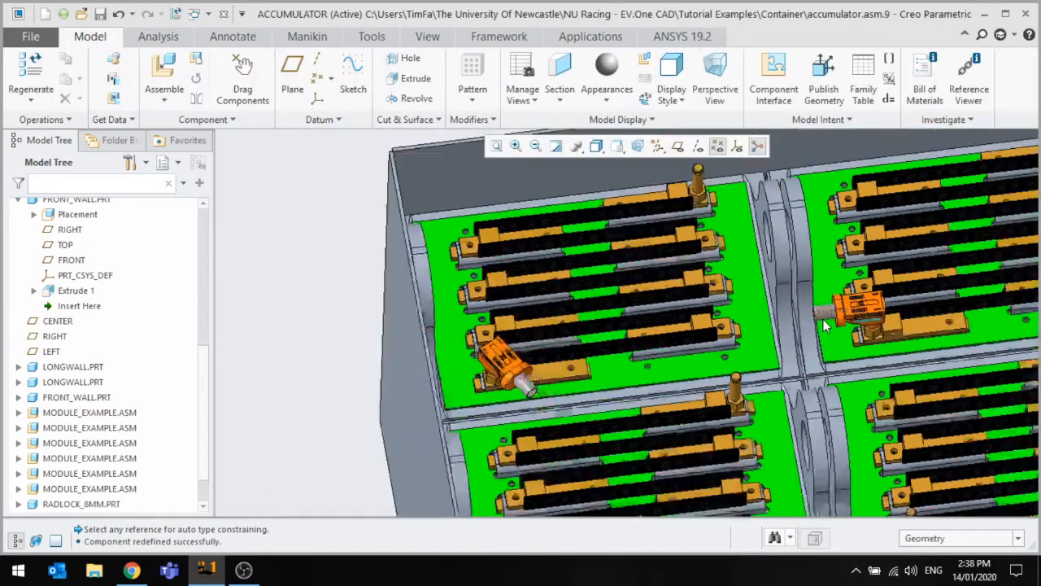
scroll(848, 317, "down", 2)
left_click(850, 311)
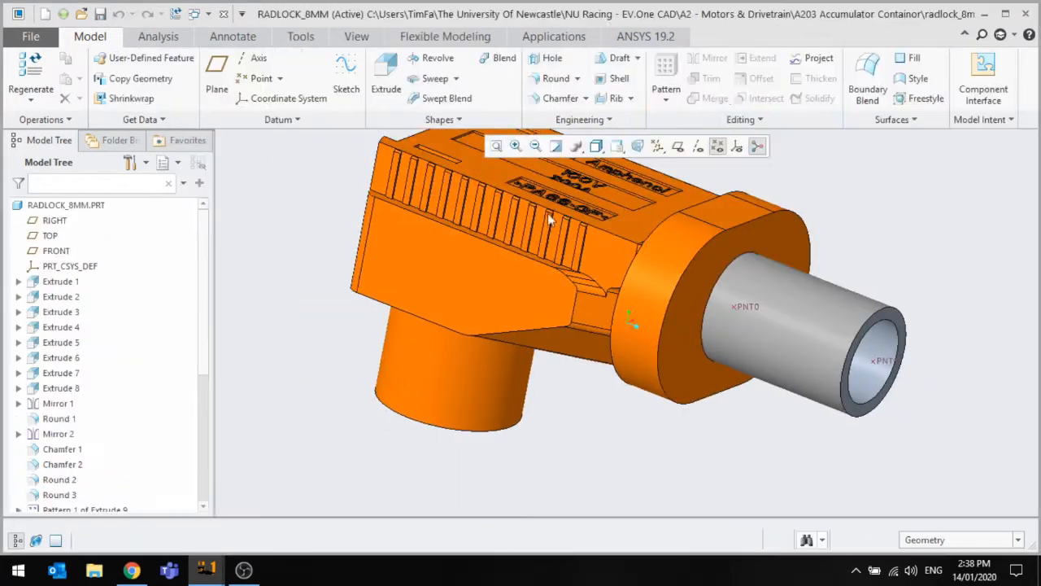
left_click(223, 13)
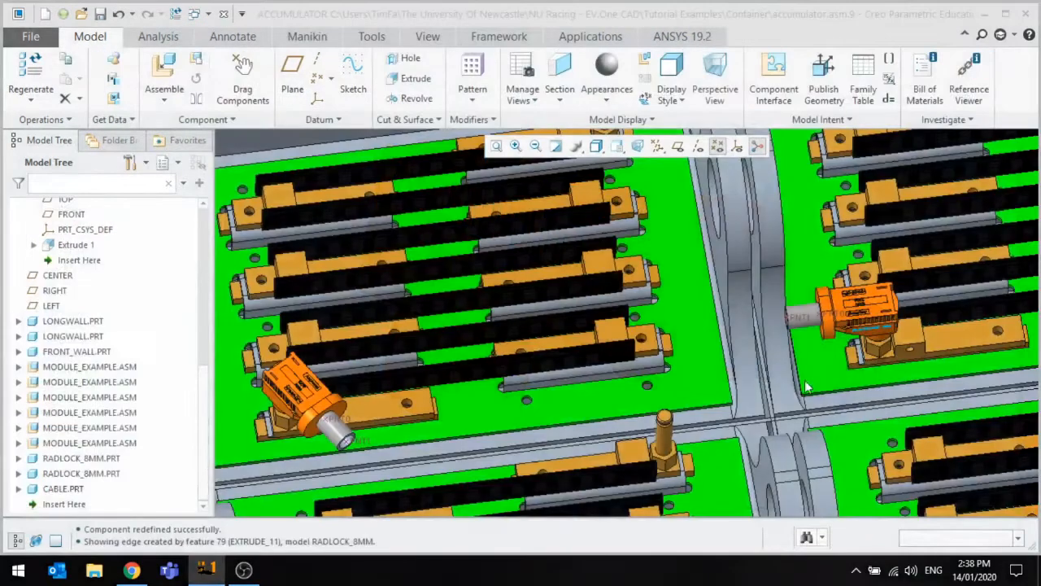
Redefine the placement of the second RADLOCK_8MM connector with an Angle Offset of 200.
left_click(841, 312)
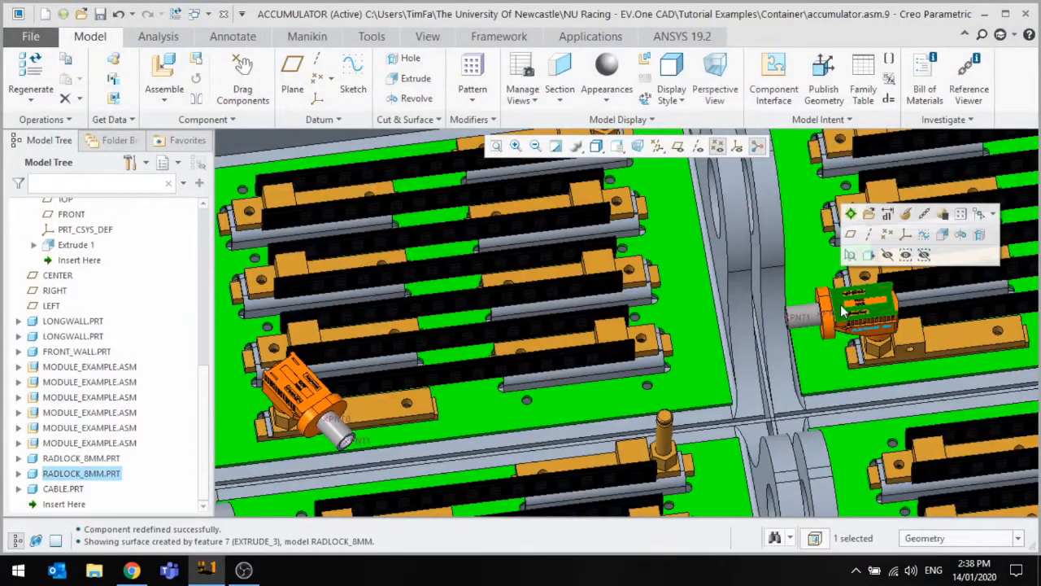
left_click(924, 216)
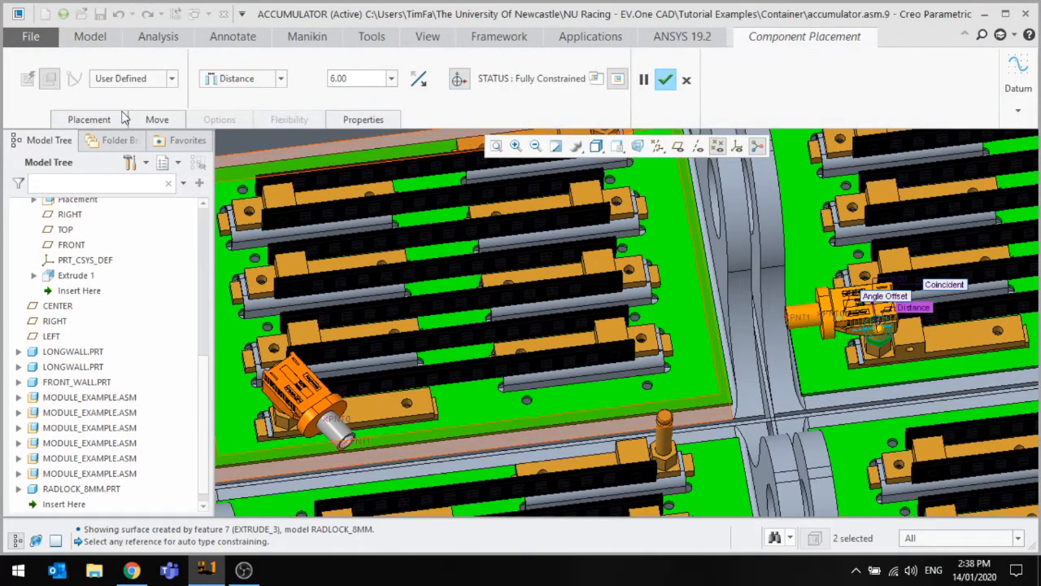
left_click(89, 120)
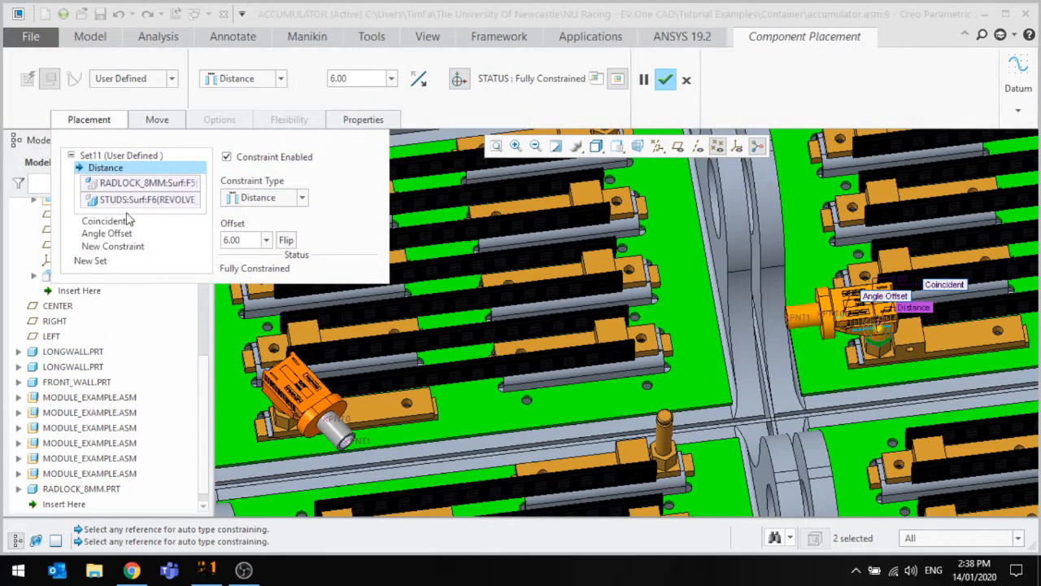
left_click(120, 233)
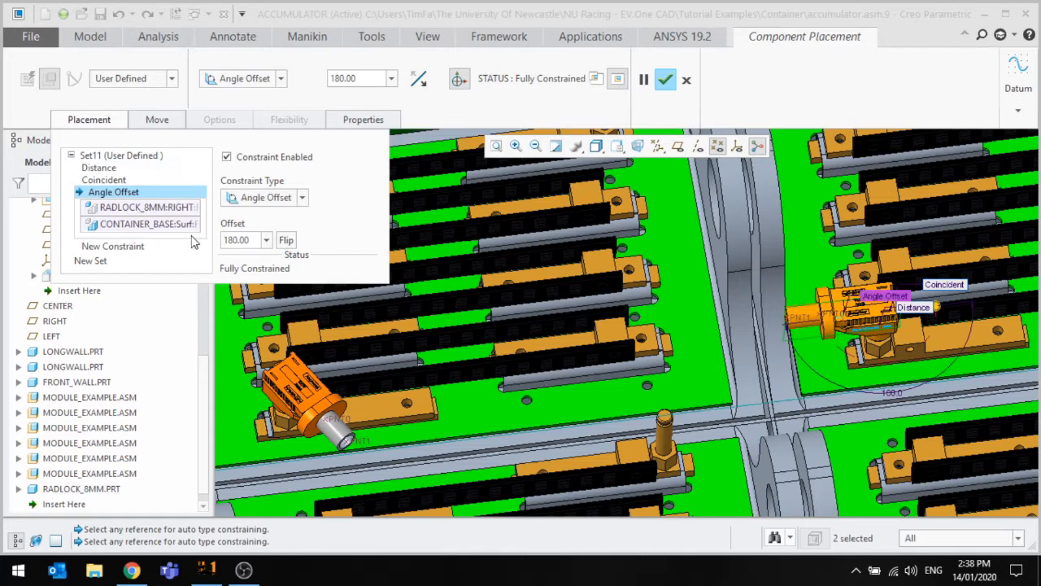
left_click(245, 254)
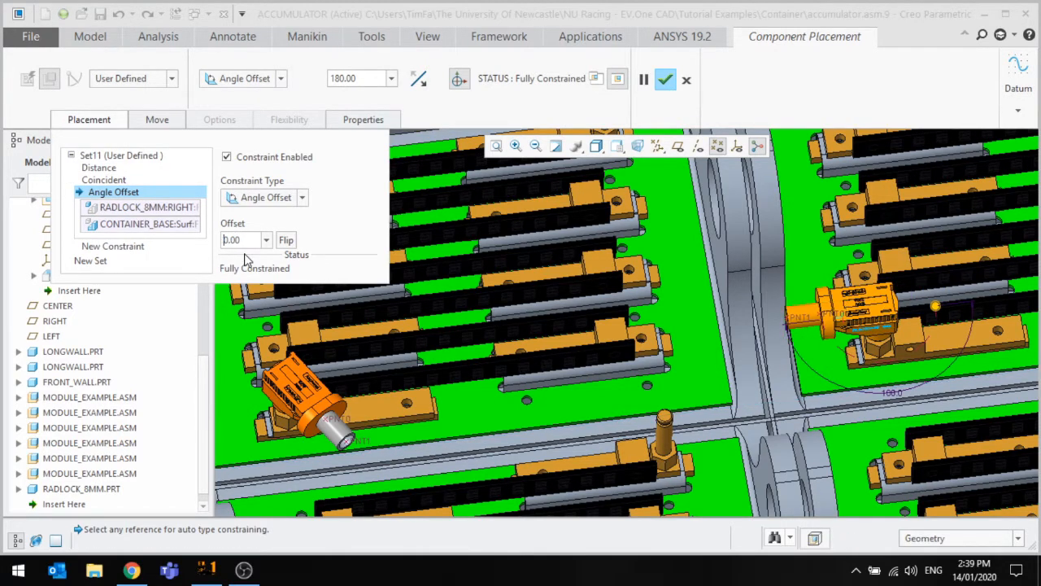
type("200")
key("Return")
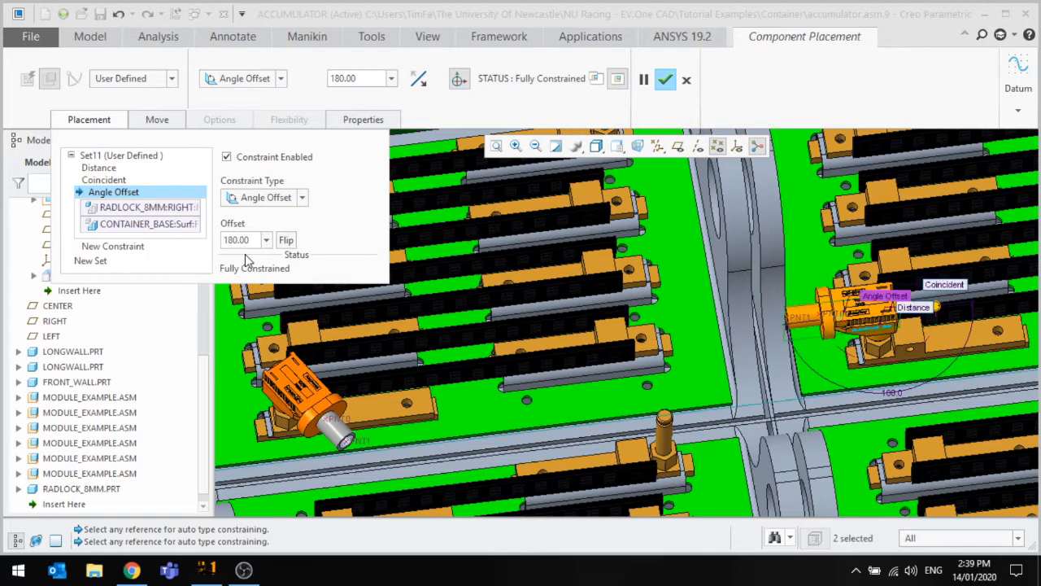
type("20")
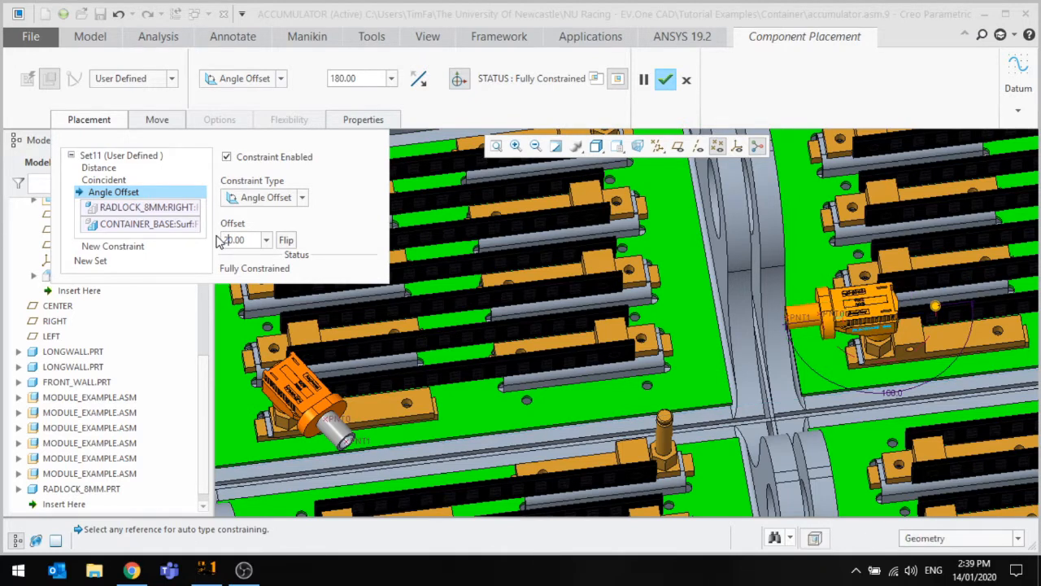
key("Return")
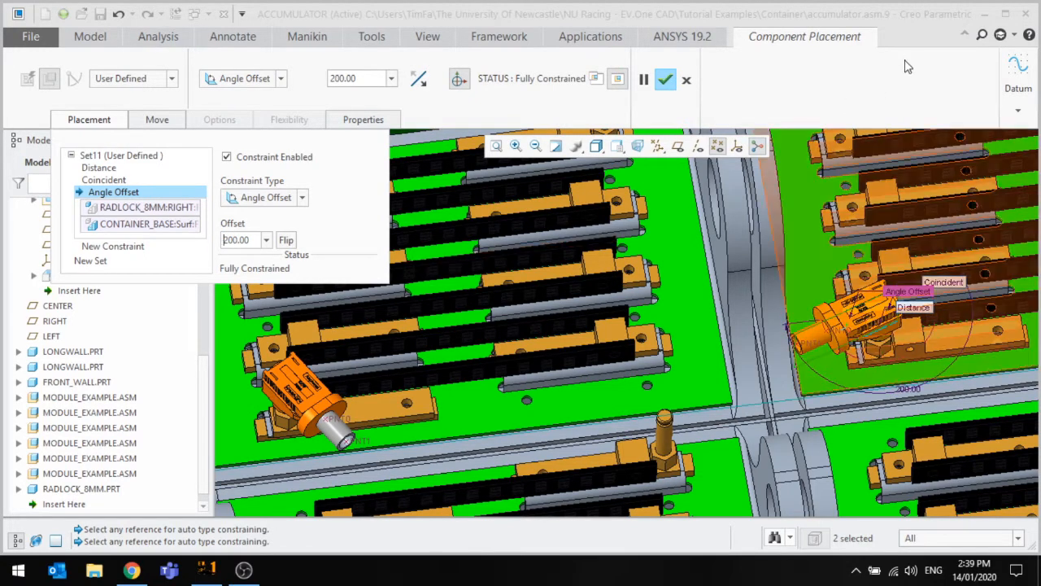
left_click(666, 83)
Start a datum Curve through Points, running from PNT0 to PNT1 in the first connector's grey cable stub.
scroll(667, 147, "up", 2)
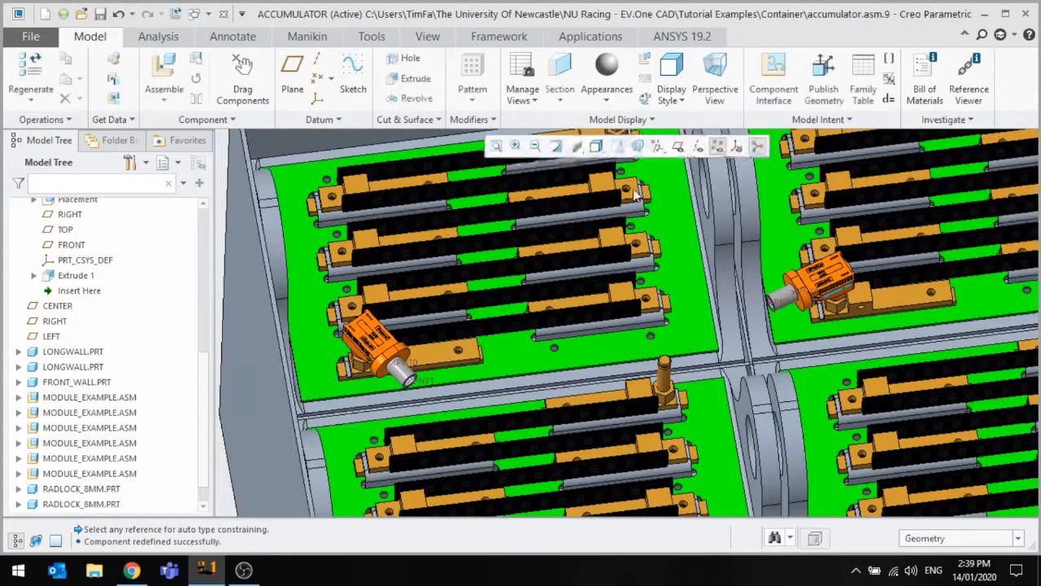
mouse_move(667, 148)
middle_mouse_down()
mouse_move(651, 182)
mouse_move(629, 197)
middle_mouse_up()
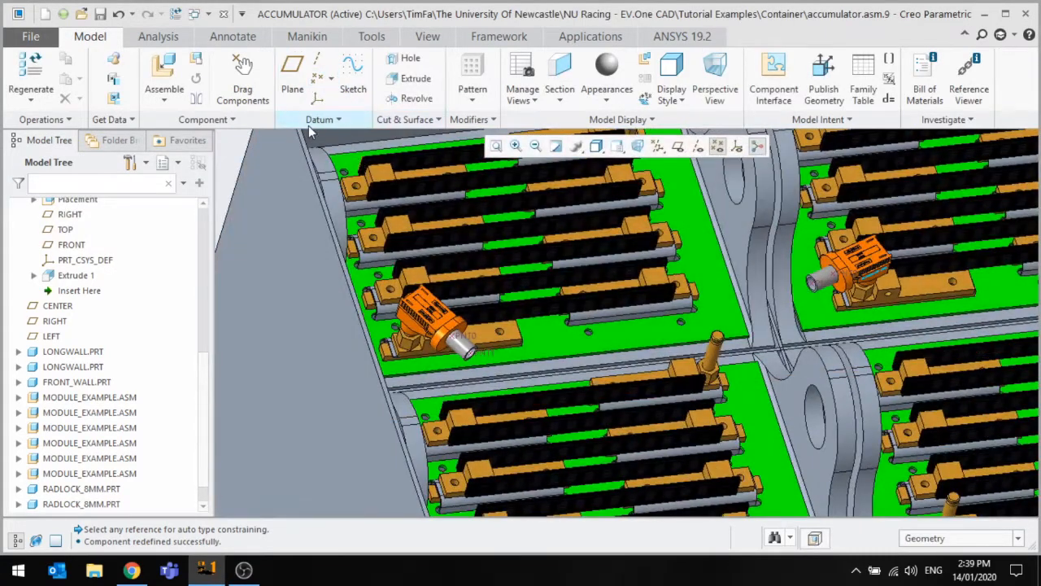
mouse_move(353, 146)
left_click(474, 138)
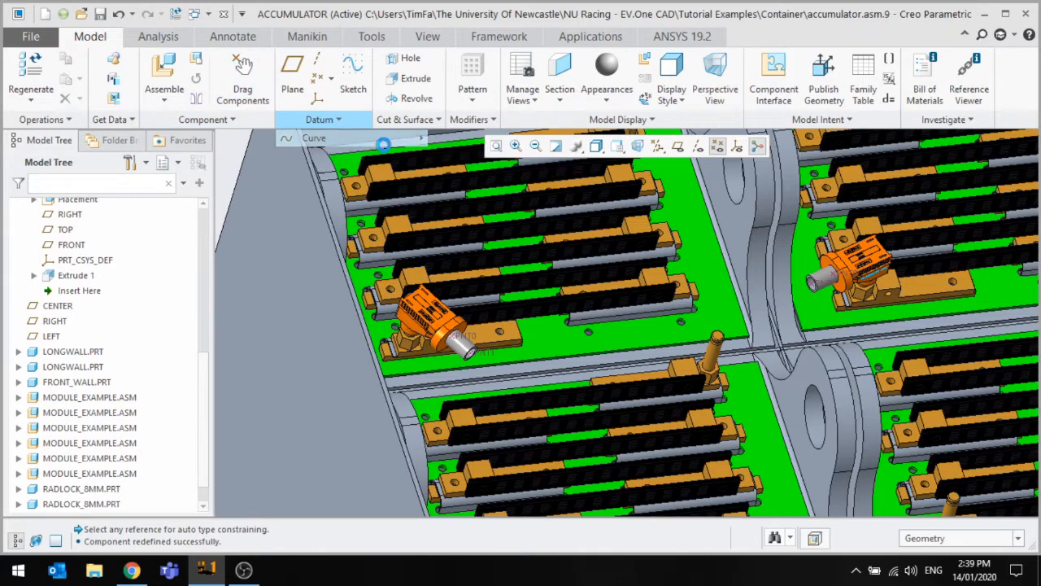
scroll(457, 342, "down", 3)
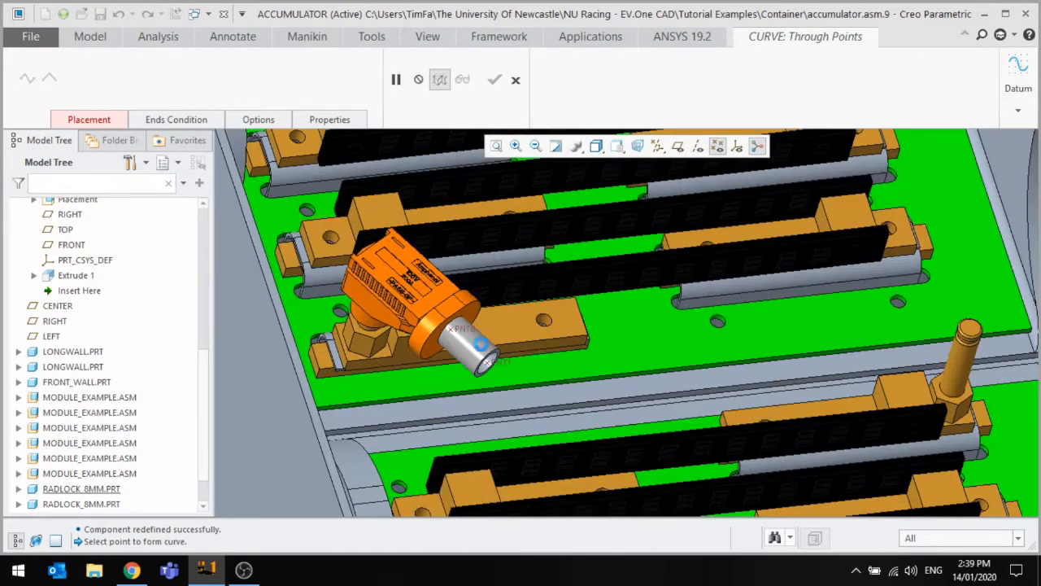
scroll(494, 365, "down", 5)
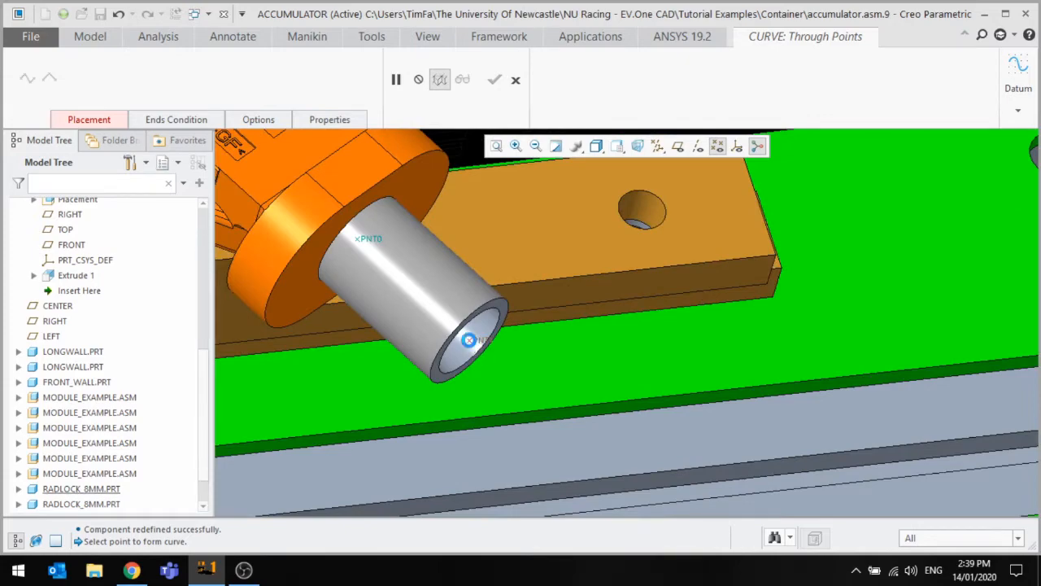
left_click(475, 345)
Extend the curve across to the second connector through PNT1 at its stub end and PNT0 inside the stub.
scroll(489, 353, "up", 5)
scroll(625, 356, "up", 1)
scroll(923, 260, "down", 3)
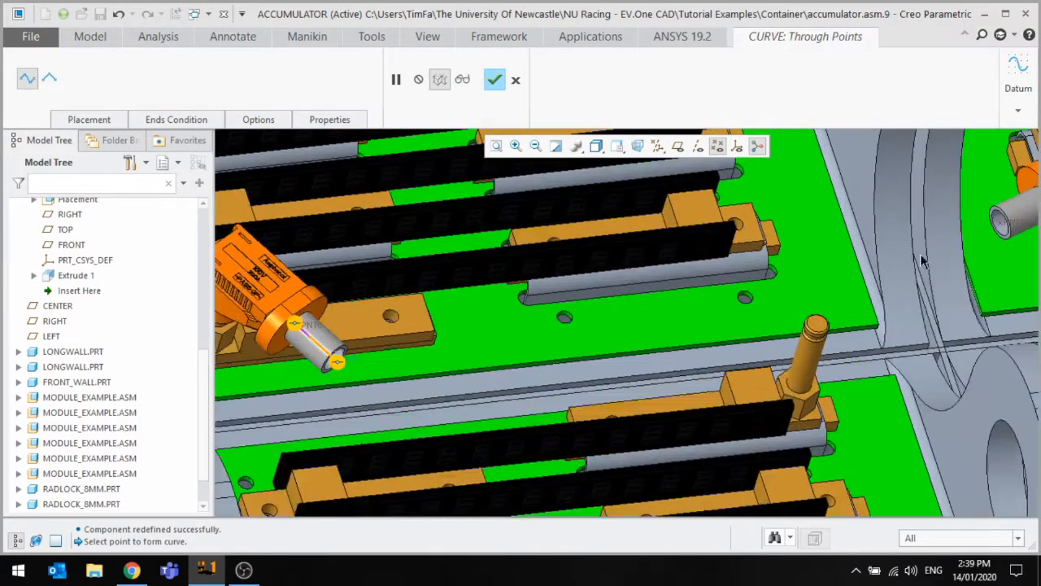
scroll(529, 319, "up", 3)
scroll(749, 270, "down", 6)
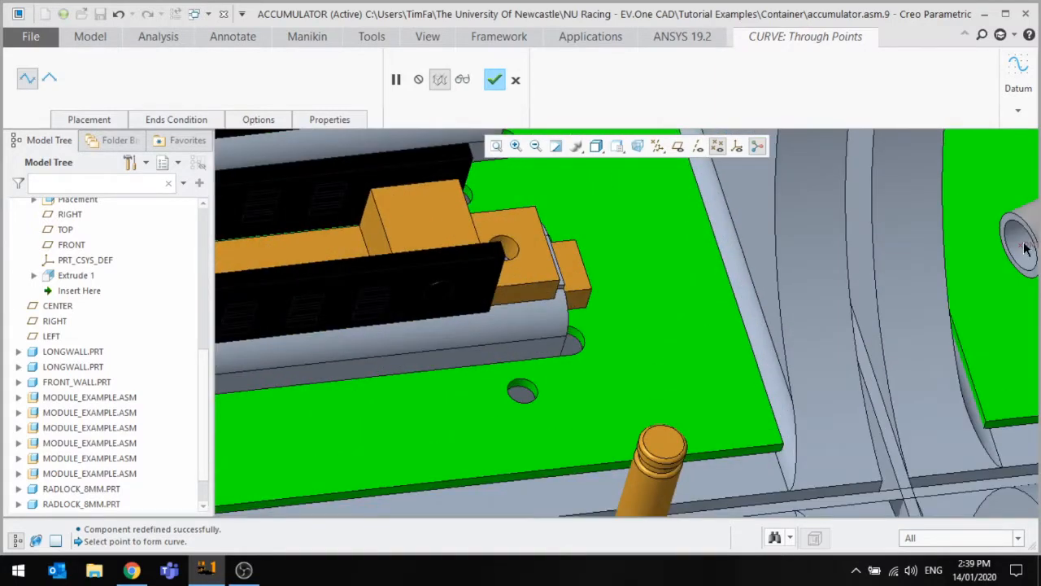
scroll(1025, 252, "up", 5)
scroll(830, 262, "down", 6)
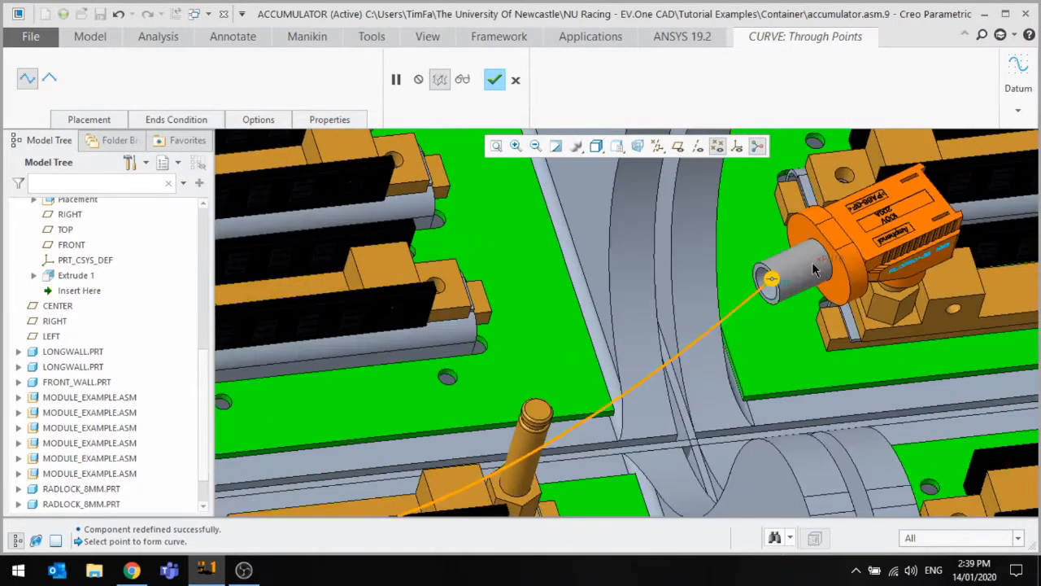
scroll(748, 286, "up", 5)
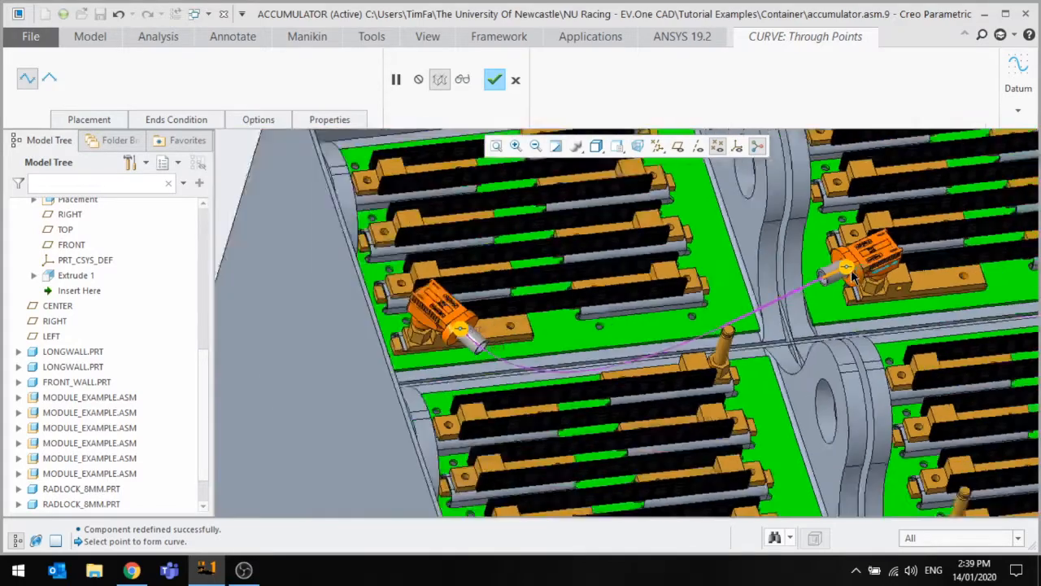
Try straight-line and spline connections from Point 1 to Point 2 inside the first connector's cable stub.
scroll(701, 262, "down", 2)
scroll(493, 365, "up", 4)
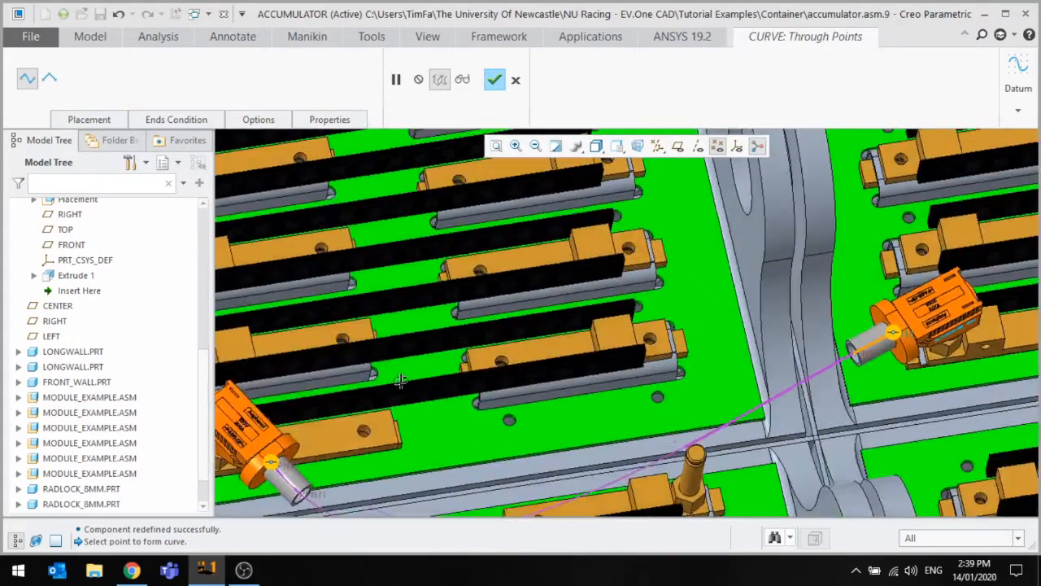
scroll(345, 325, "down", 3)
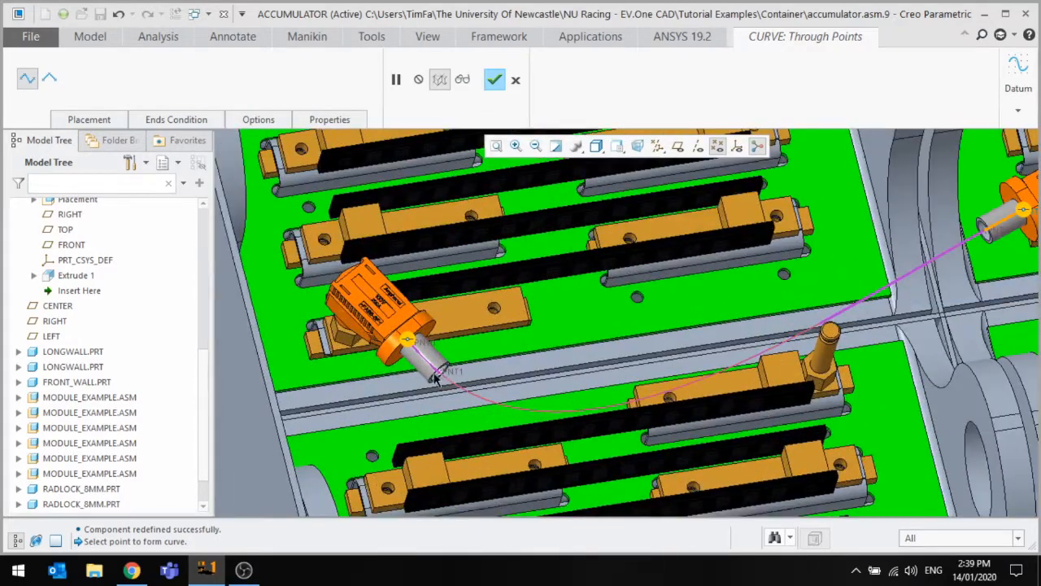
scroll(436, 376, "down", 2)
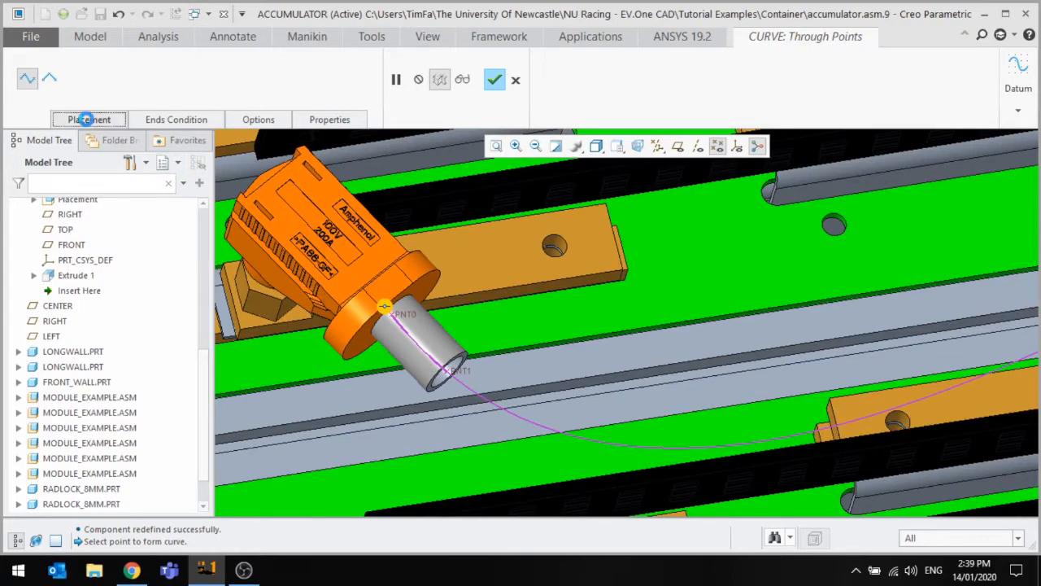
left_click(89, 119)
left_click(98, 160)
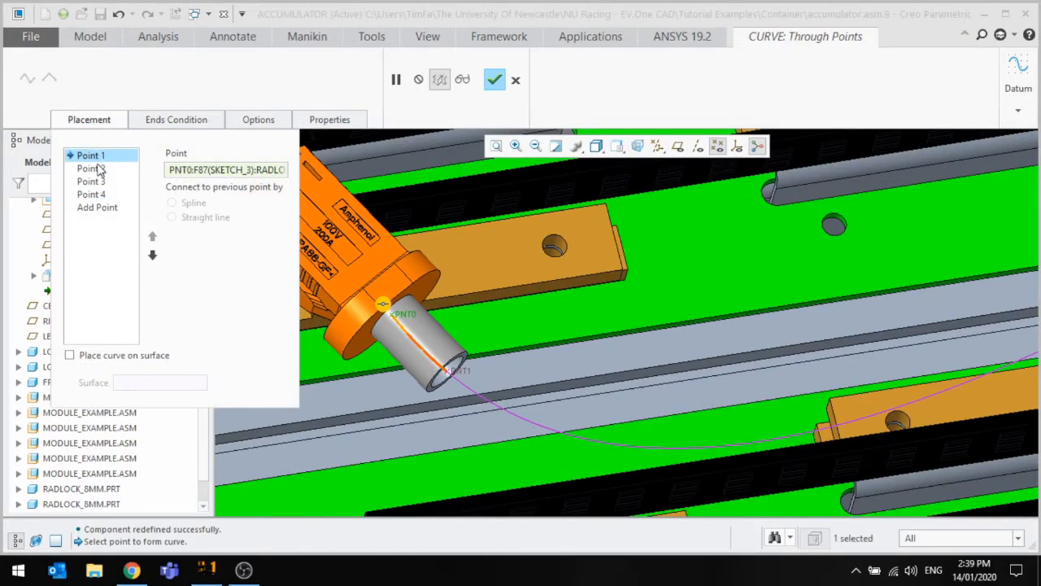
left_click(99, 168)
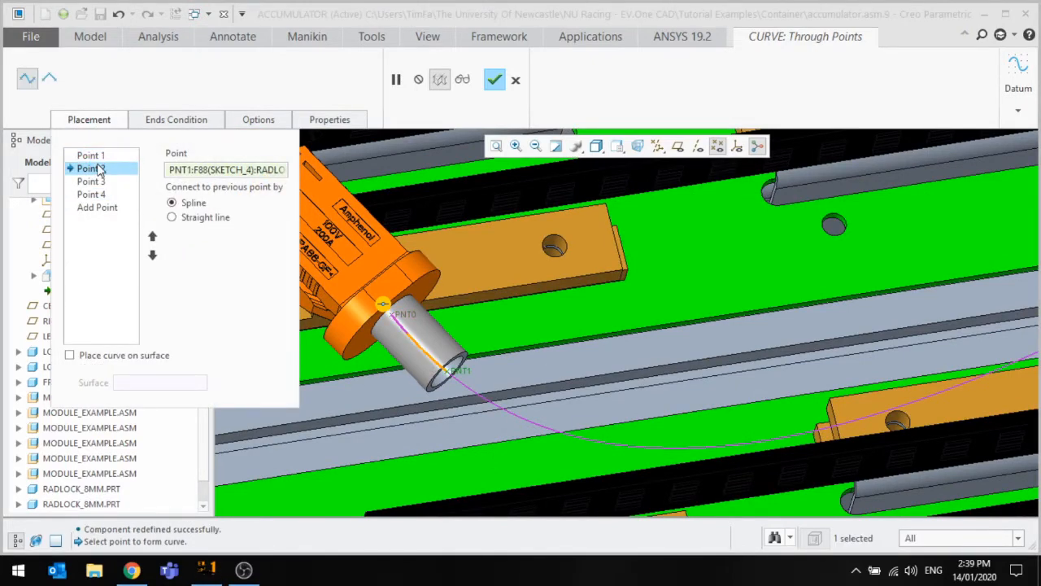
left_click(49, 79)
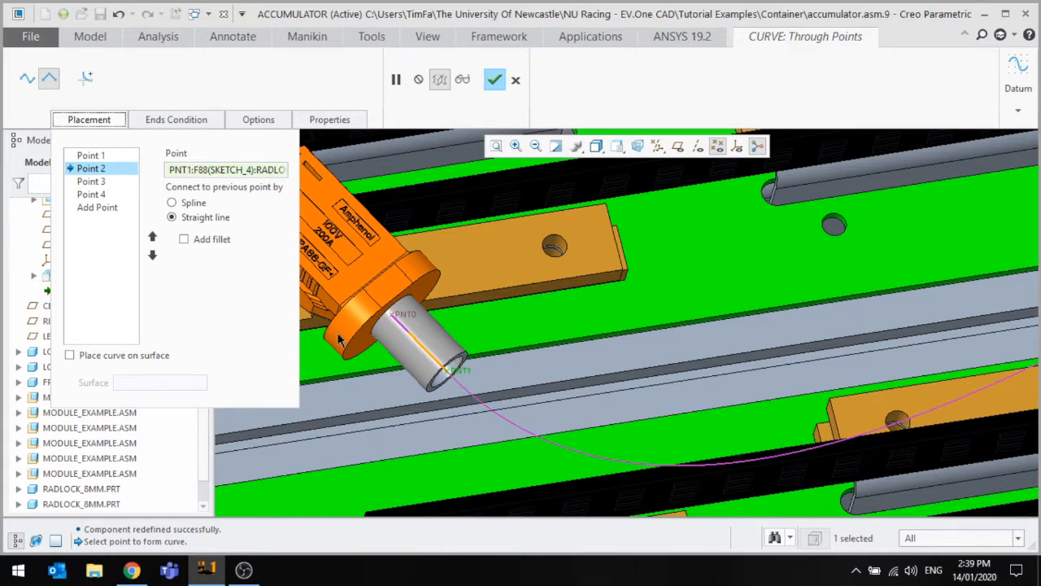
scroll(364, 355, "up", 4)
scroll(406, 363, "down", 5)
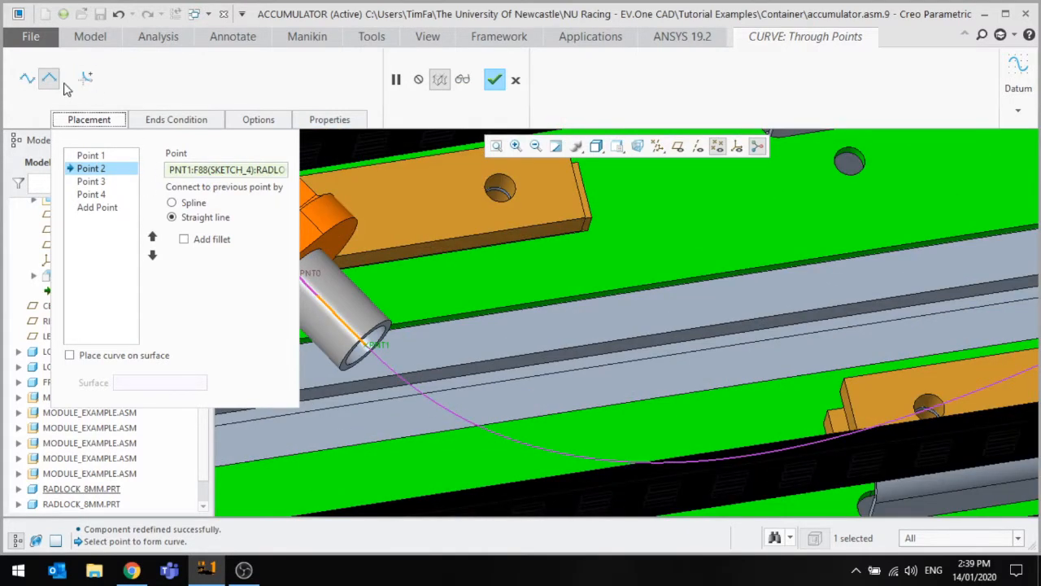
left_click(27, 79)
scroll(394, 355, "up", 2)
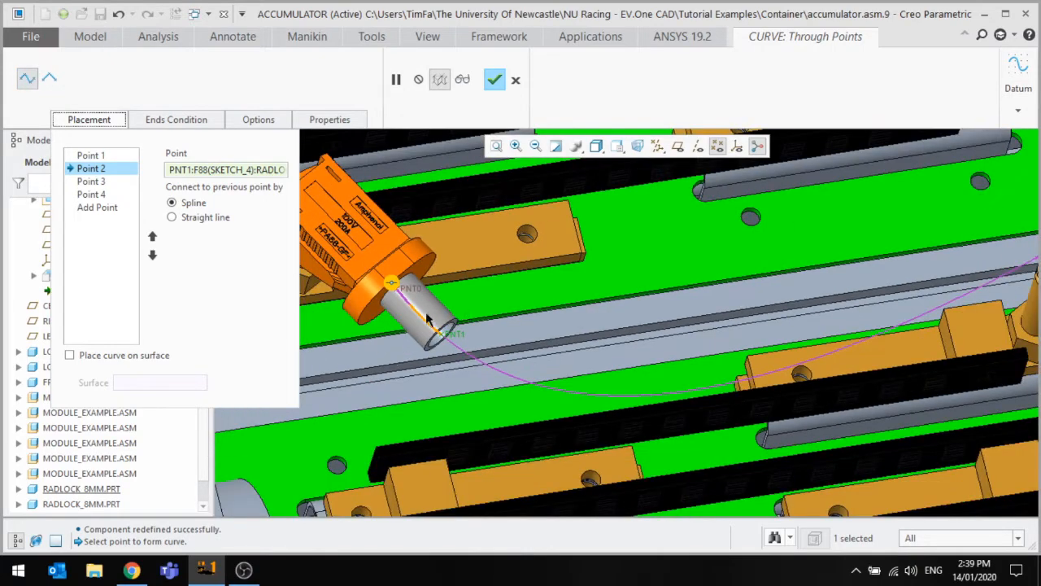
left_click(49, 78)
Connect Point 4 to Point 3 with a straight line inside the second connector's cable stub.
left_click(91, 195)
scroll(350, 394, "up", 4)
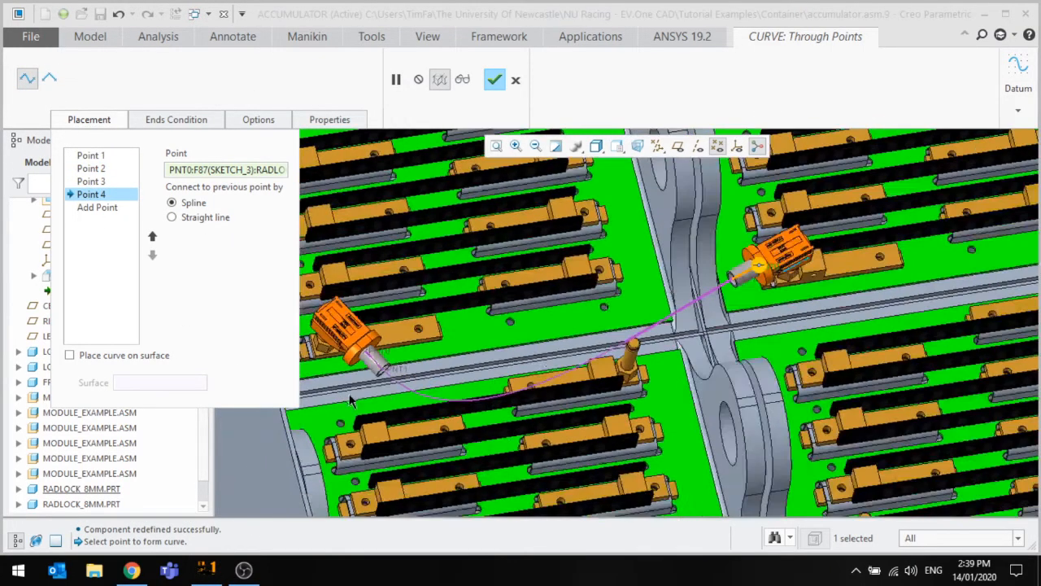
scroll(885, 218, "down", 1)
scroll(753, 284, "down", 3)
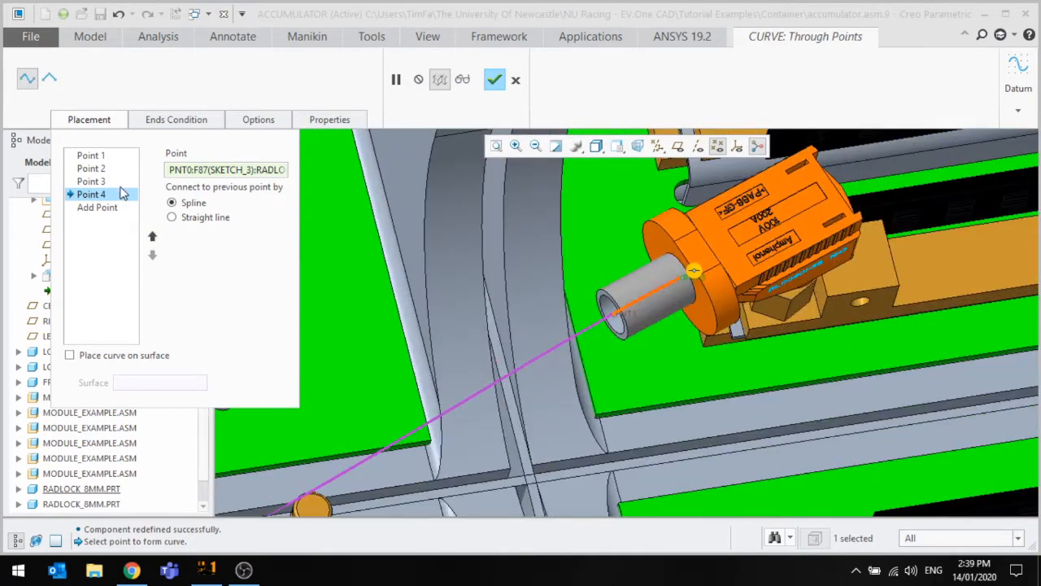
left_click(49, 78)
scroll(769, 236, "up", 1)
scroll(769, 236, "up", 3)
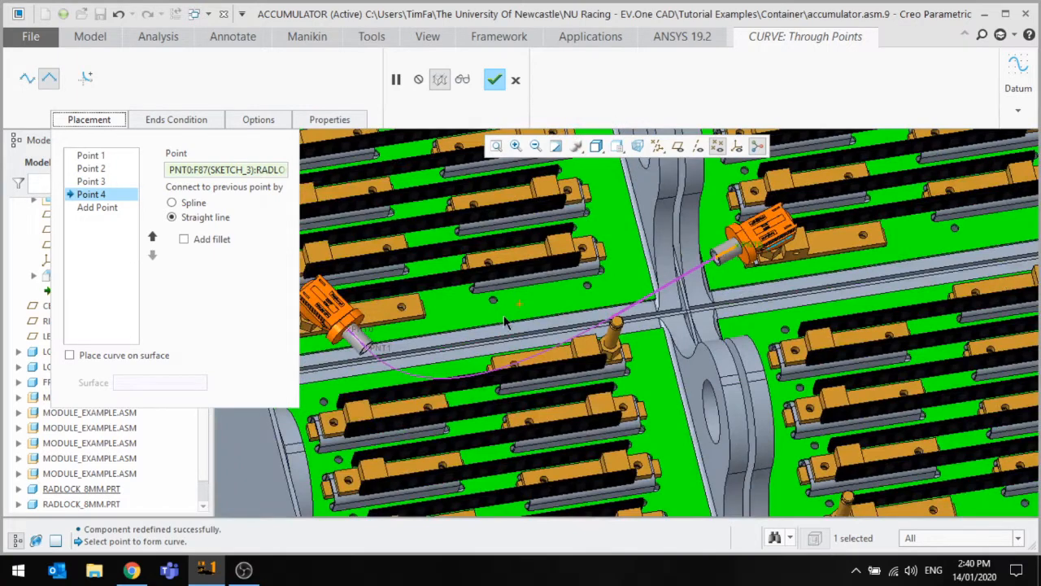
Review the curve's options and its Point 3 connection, and cancel the curve feature.
middle_click_drag(615, 297, 579, 312)
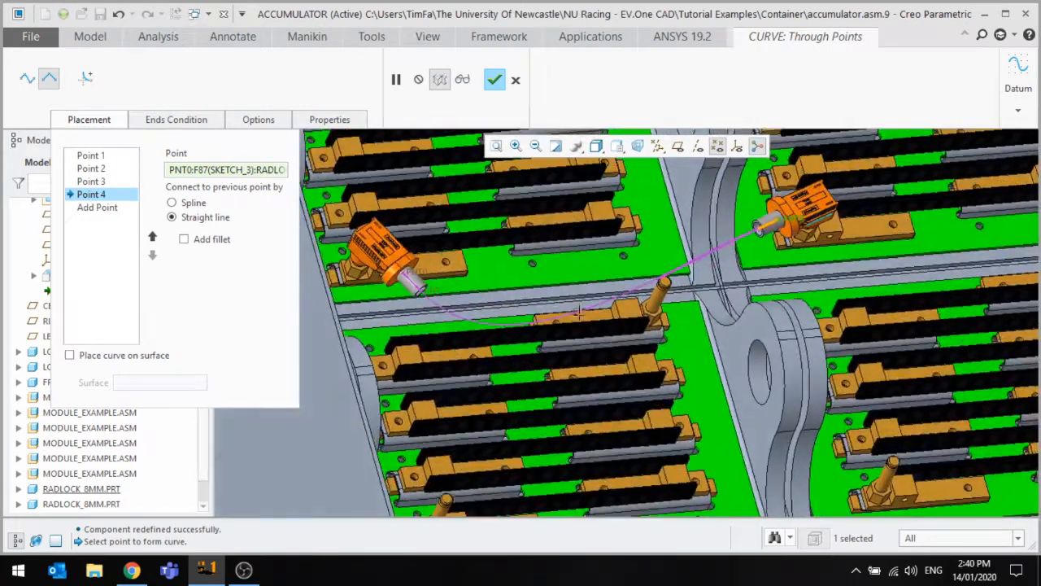
left_click(268, 124)
left_click(213, 114)
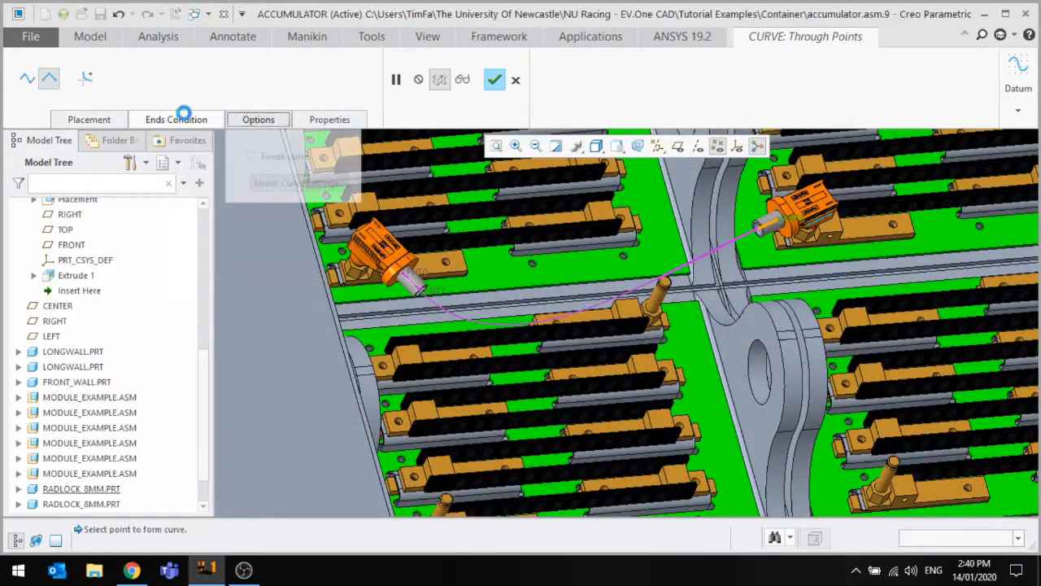
left_click(97, 125)
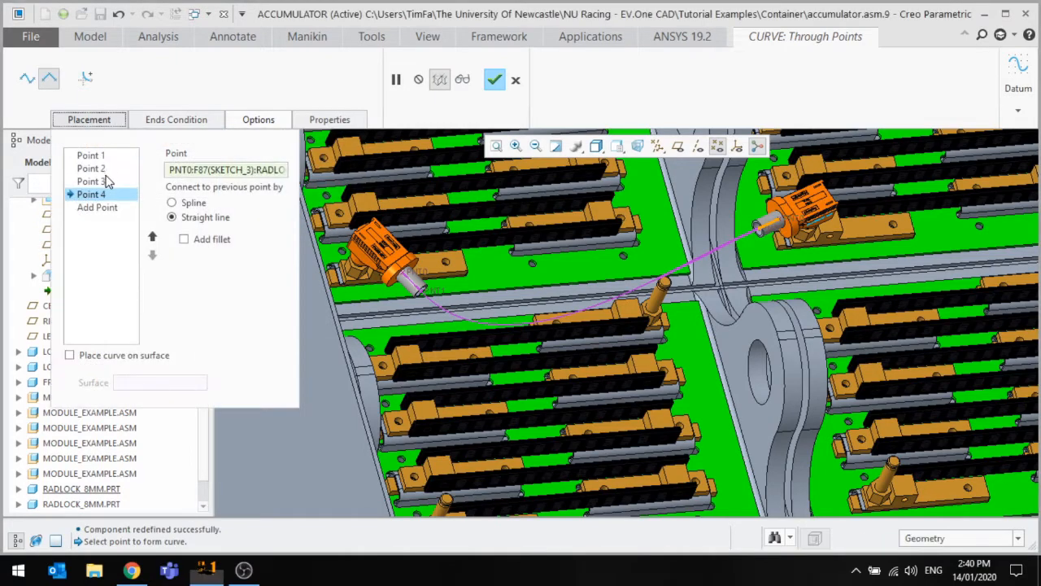
left_click(107, 181)
left_click(262, 118)
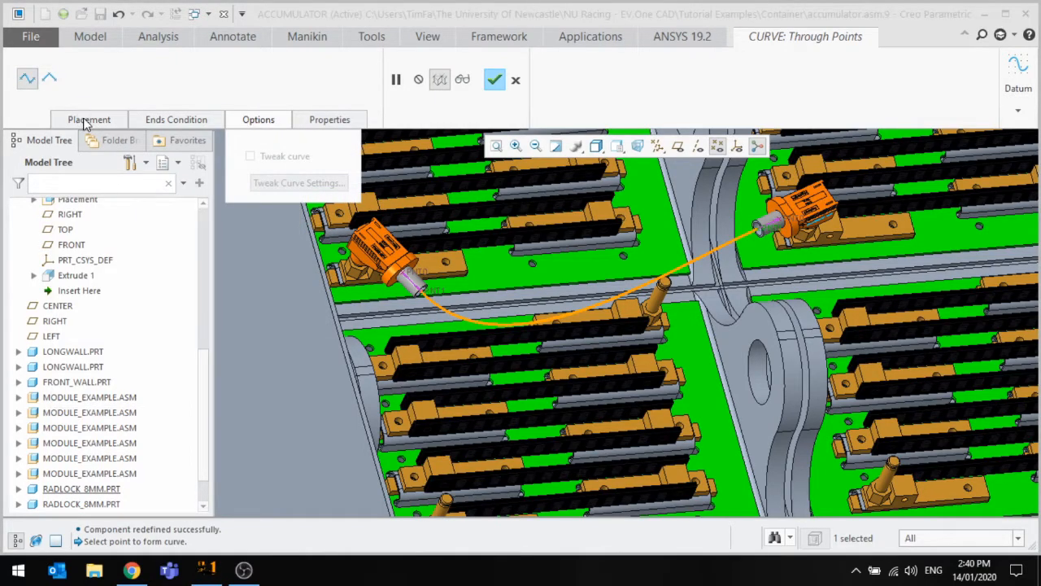
left_click(85, 122)
left_click(516, 80)
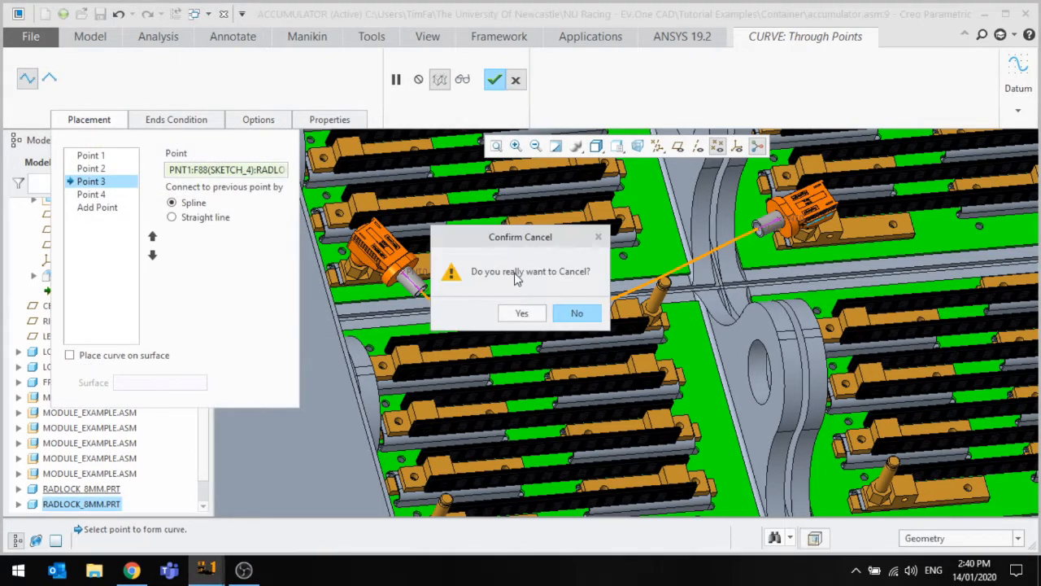
left_click(523, 313)
Start a new datum Curve through Points from PNT0 and PNT1 of the first connector to PNT1 and PNT0 of the second.
left_click(320, 122)
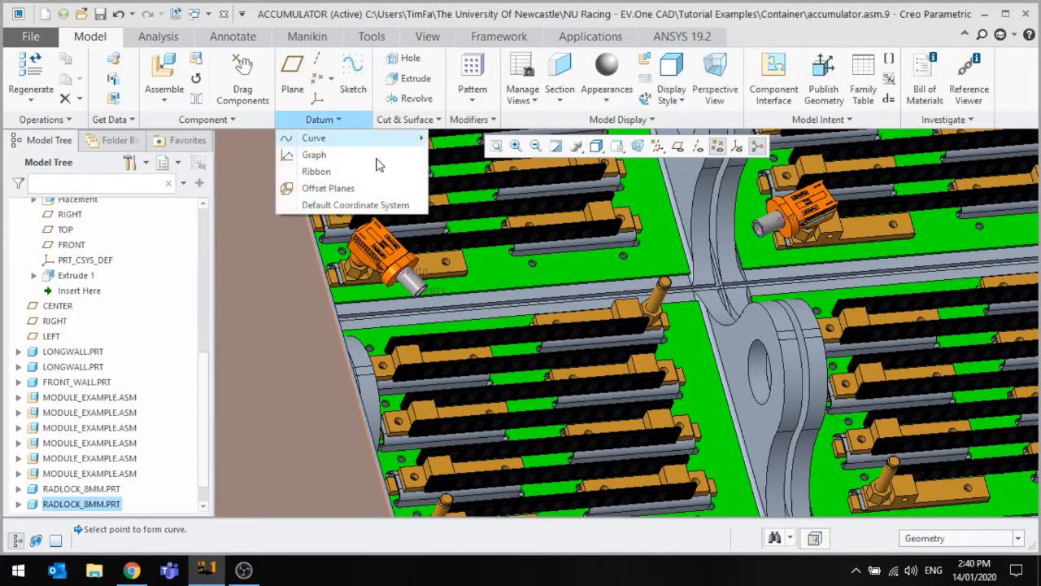
left_click(314, 138)
scroll(409, 286, "up", 3)
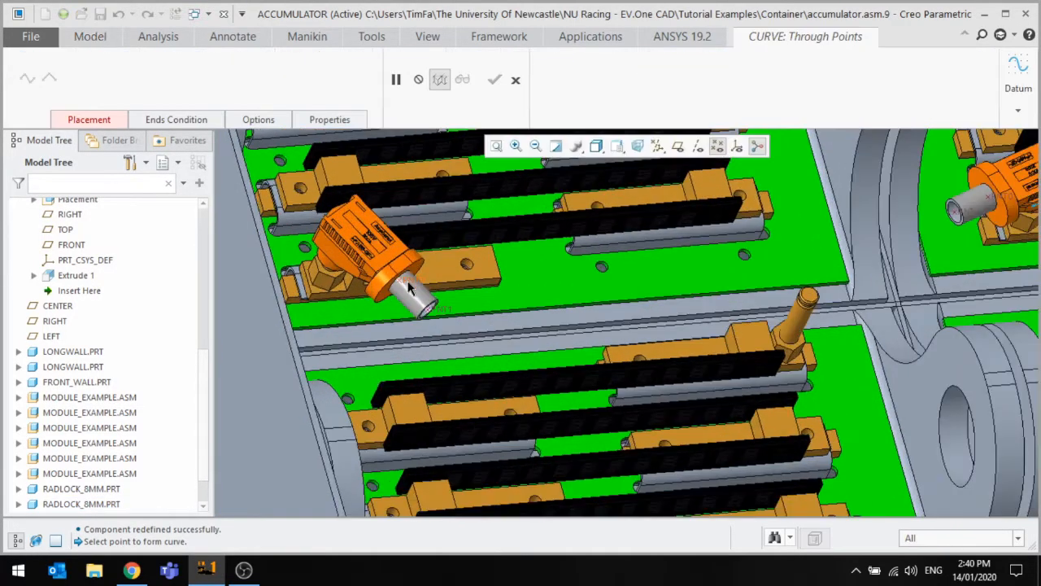
left_click(437, 318)
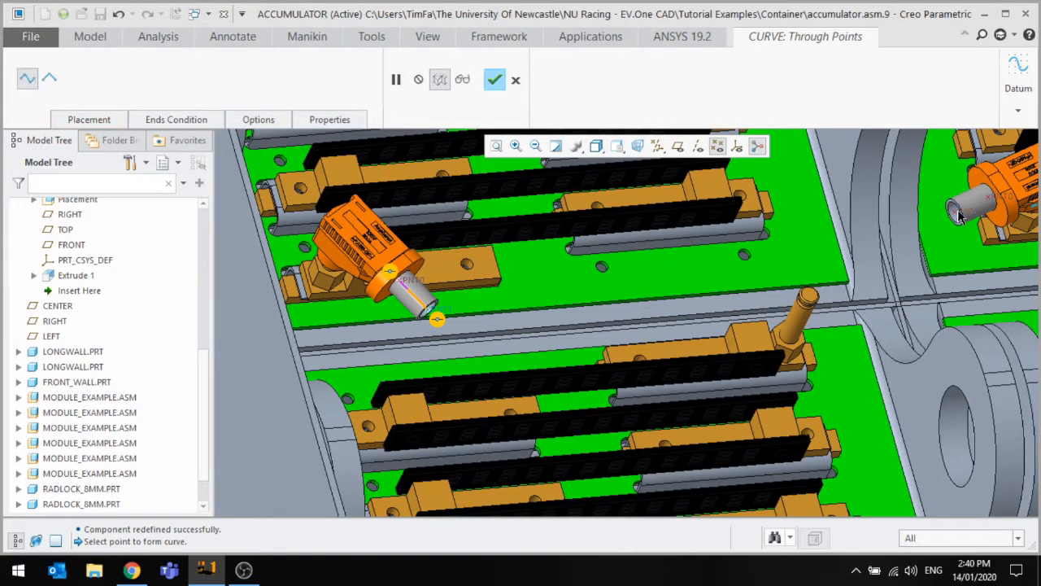
left_click(960, 208)
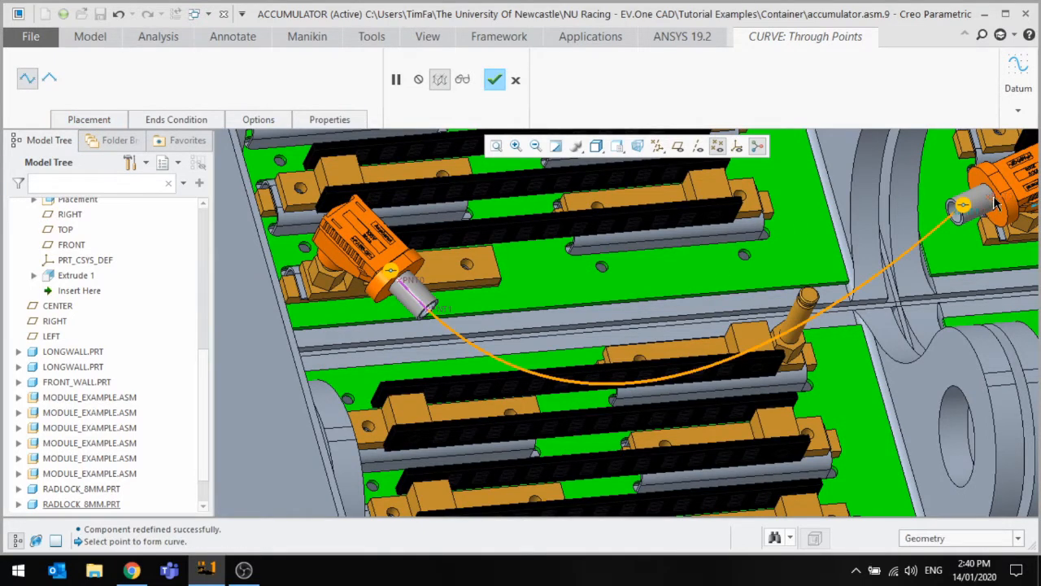
Connect the new curve's Point 2 to Point 1 with a straight line.
left_click(261, 122)
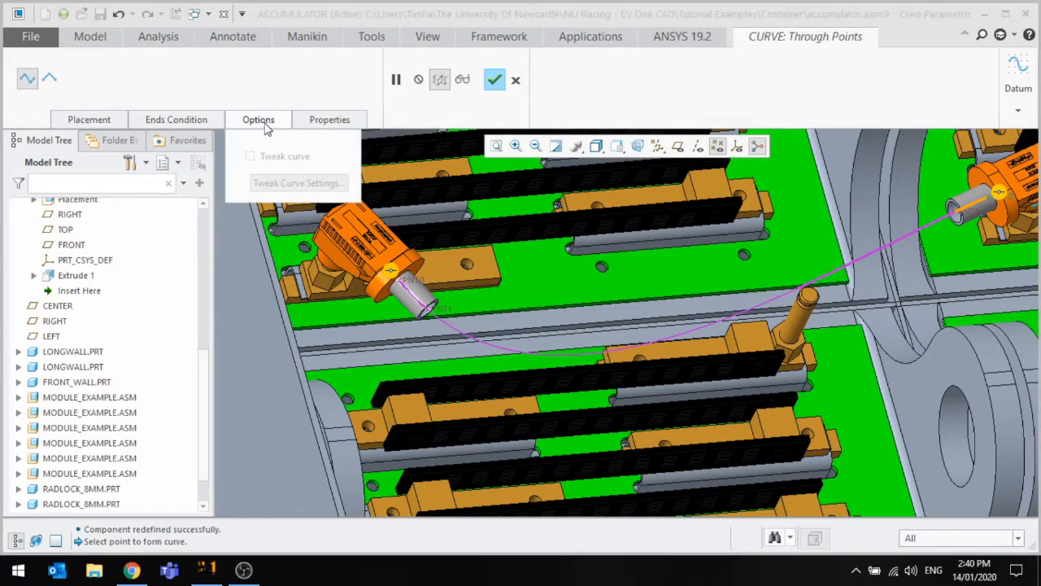
left_click(144, 125)
left_click(99, 120)
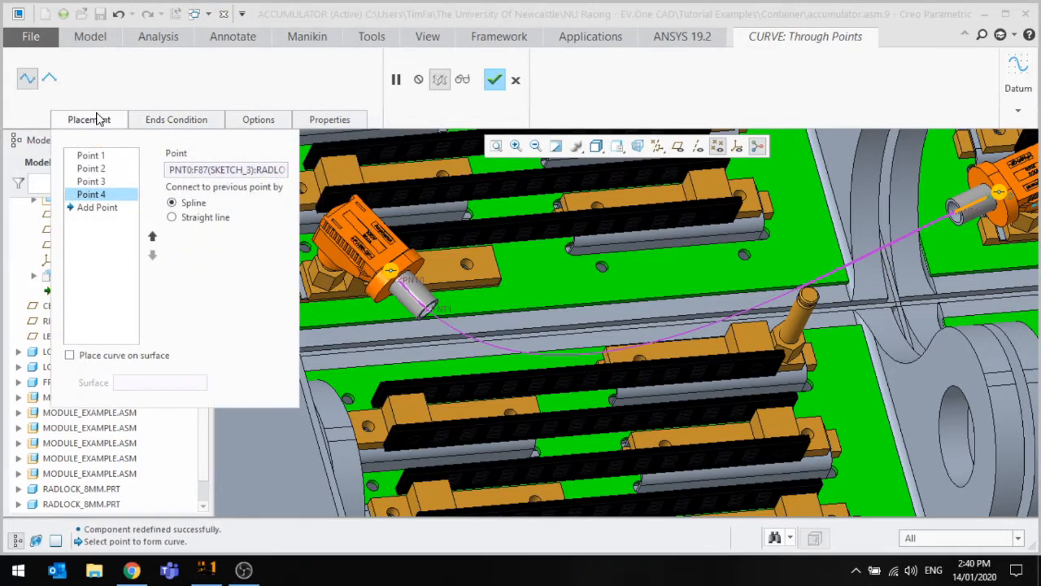
left_click(90, 156)
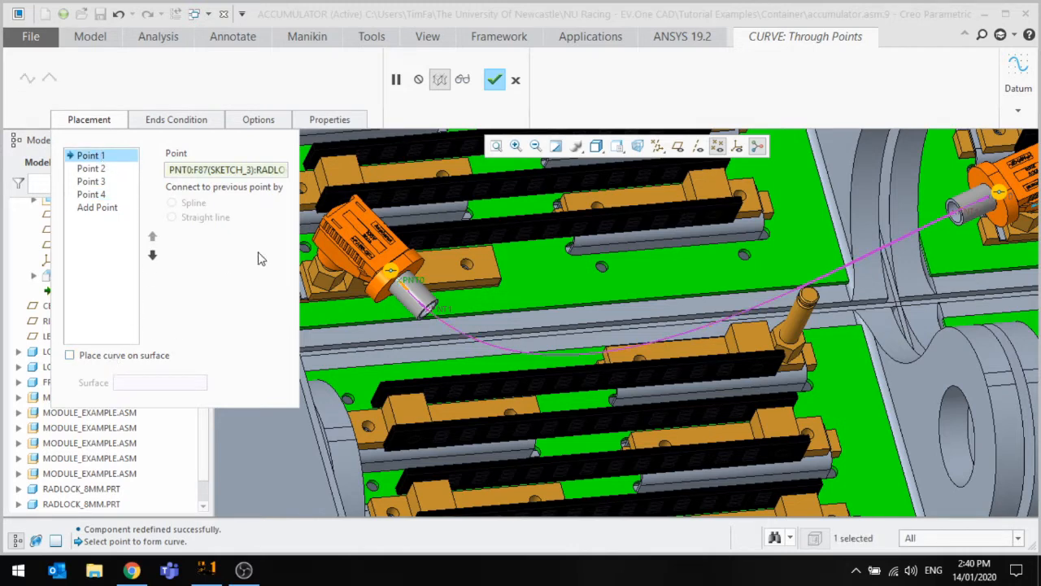
left_click(106, 169)
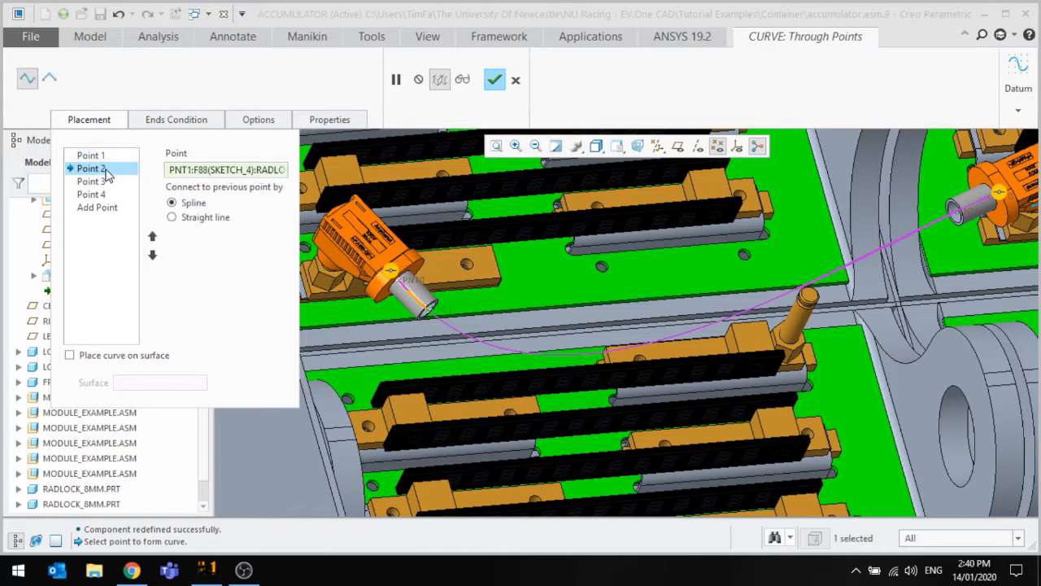
left_click(96, 156)
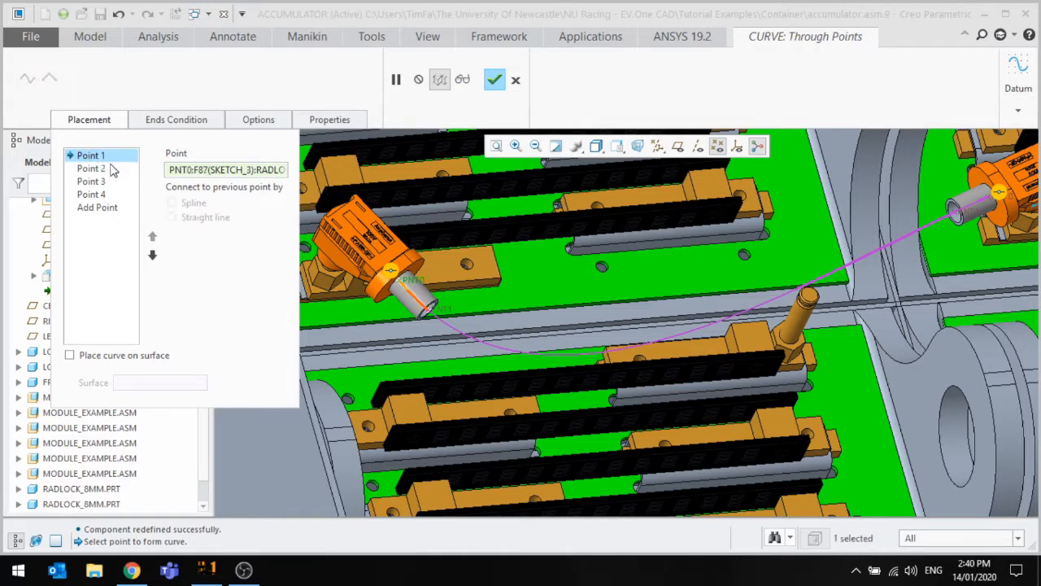
left_click(108, 168)
left_click(48, 78)
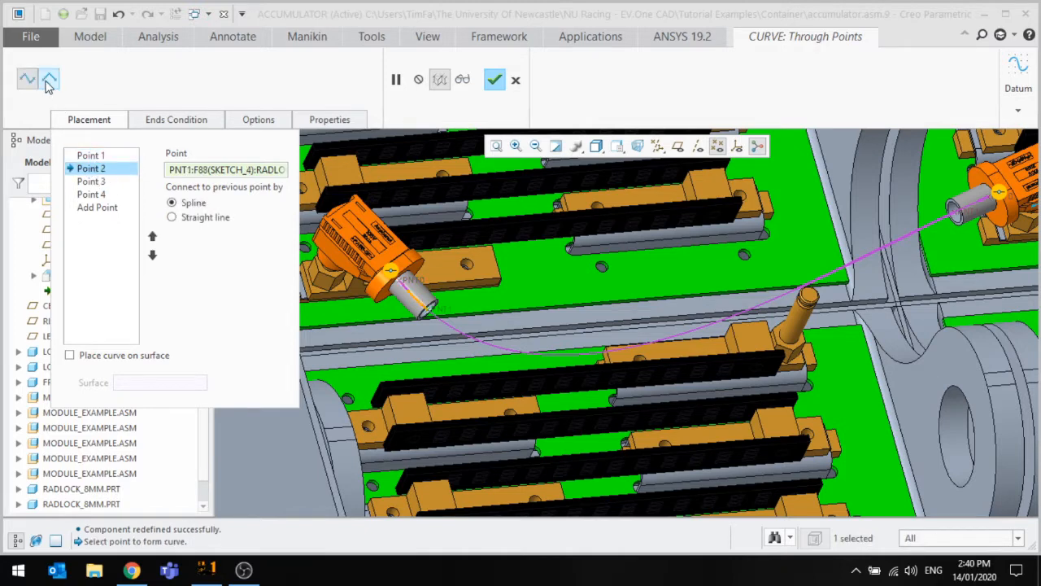
Connect Point 4 to Point 3 with a straight line and accept the curve.
left_click(91, 194)
left_click(49, 79)
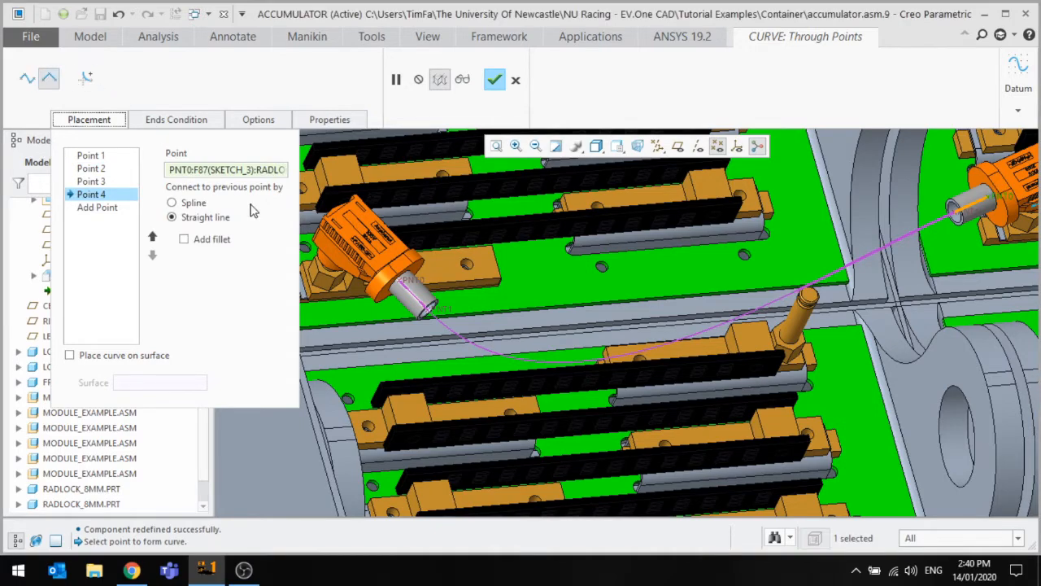
left_click(494, 80)
Activate CABLE.PRT within the accumulator assembly for editing.
scroll(279, 310, "down", 2)
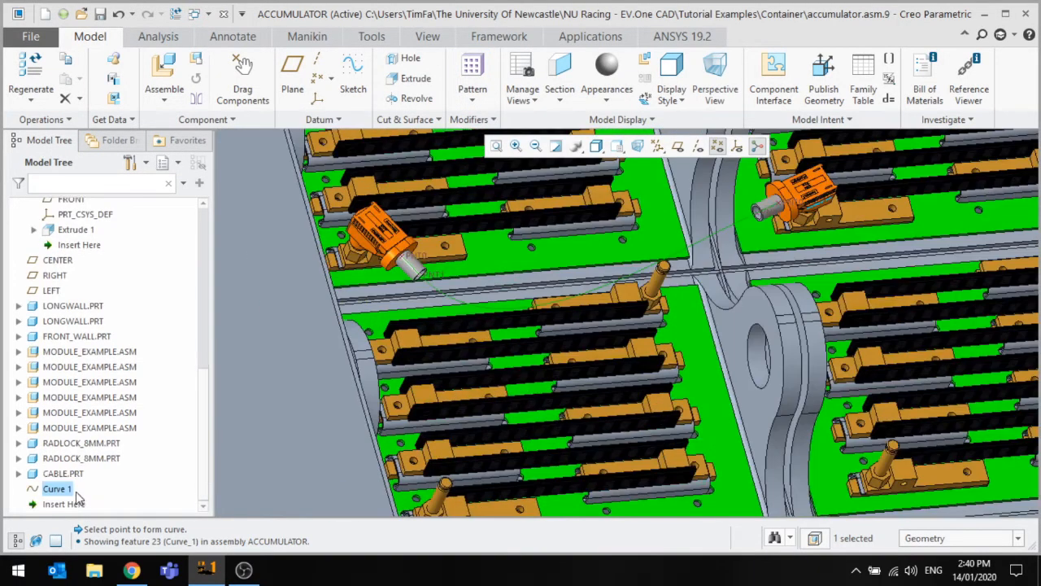
left_click(65, 474)
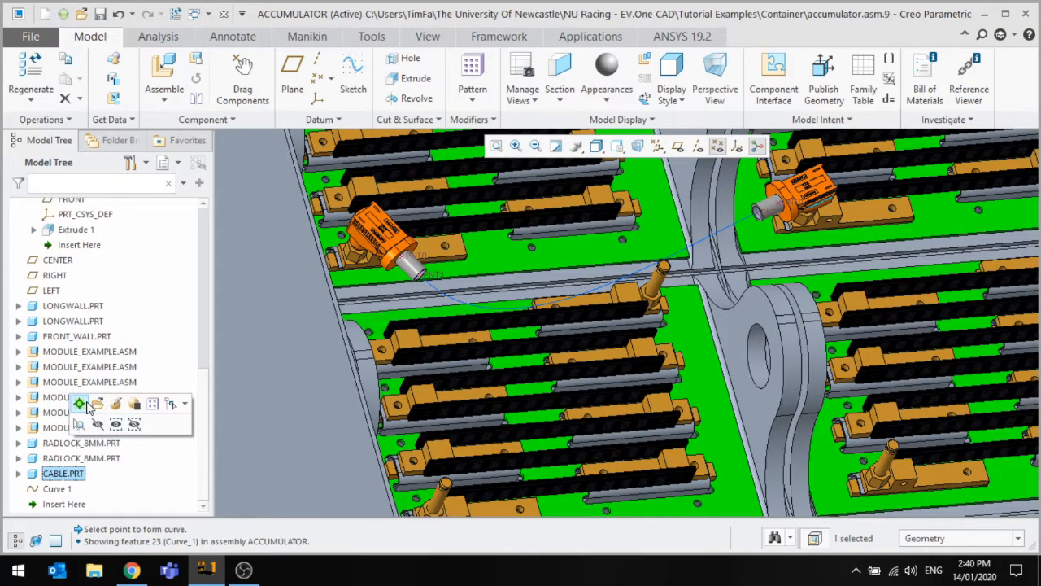
left_click(79, 403)
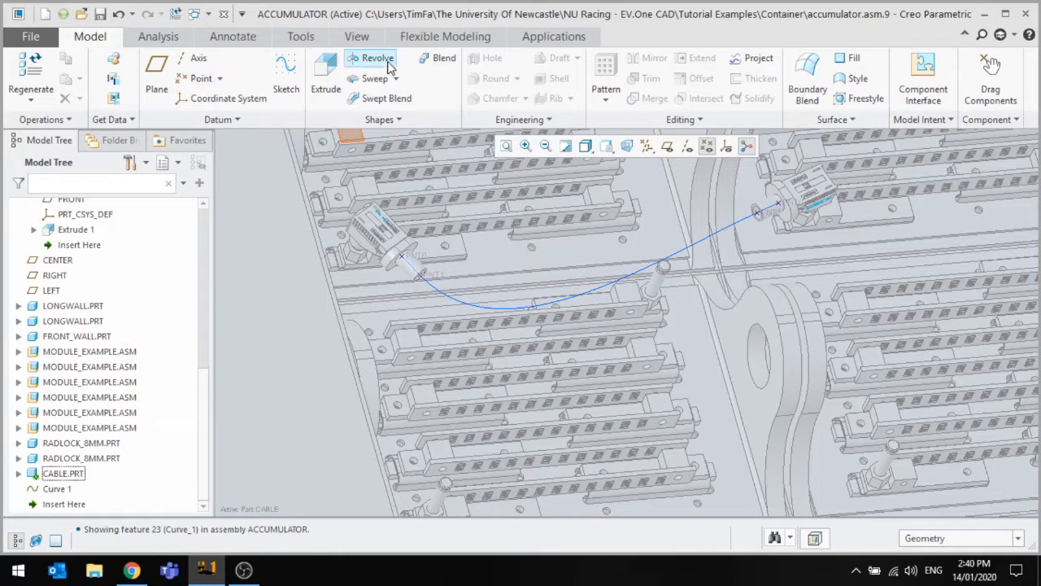
Start a Sweep in the cable part using the datum curve between the connectors as the Origin trajectory.
left_click(379, 84)
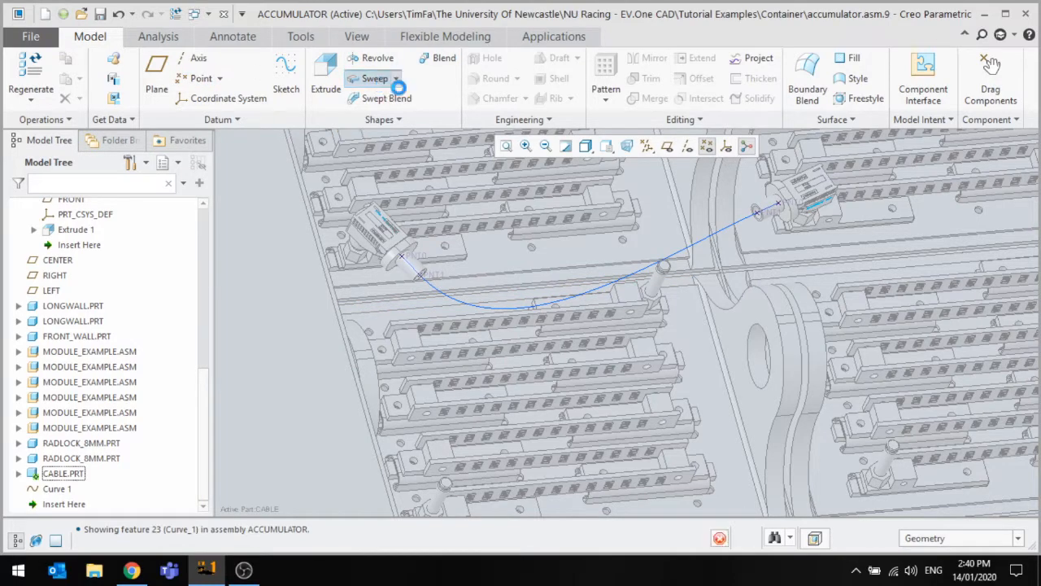
left_click(454, 297)
scroll(435, 285, "up", 5)
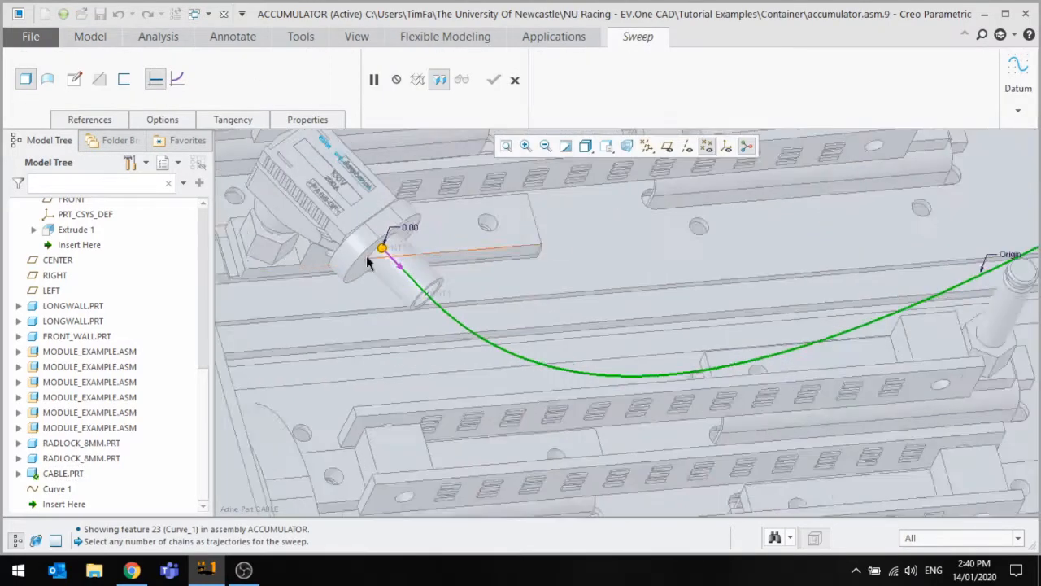
Set the first connector's round flange face as the sweep's X direction reference at start and begin the section sketch.
left_click(89, 120)
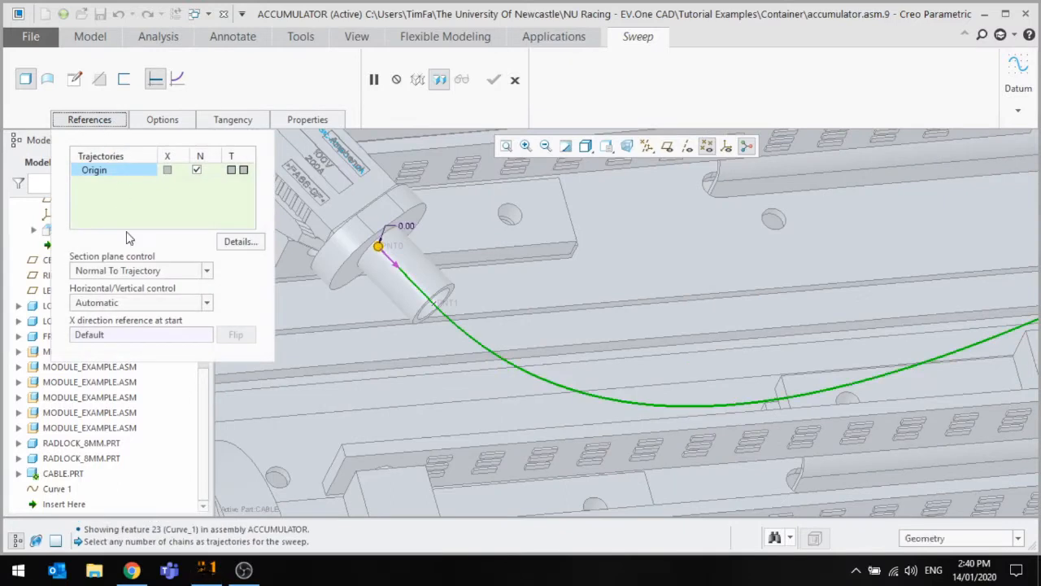
left_click(126, 337)
left_click(355, 279)
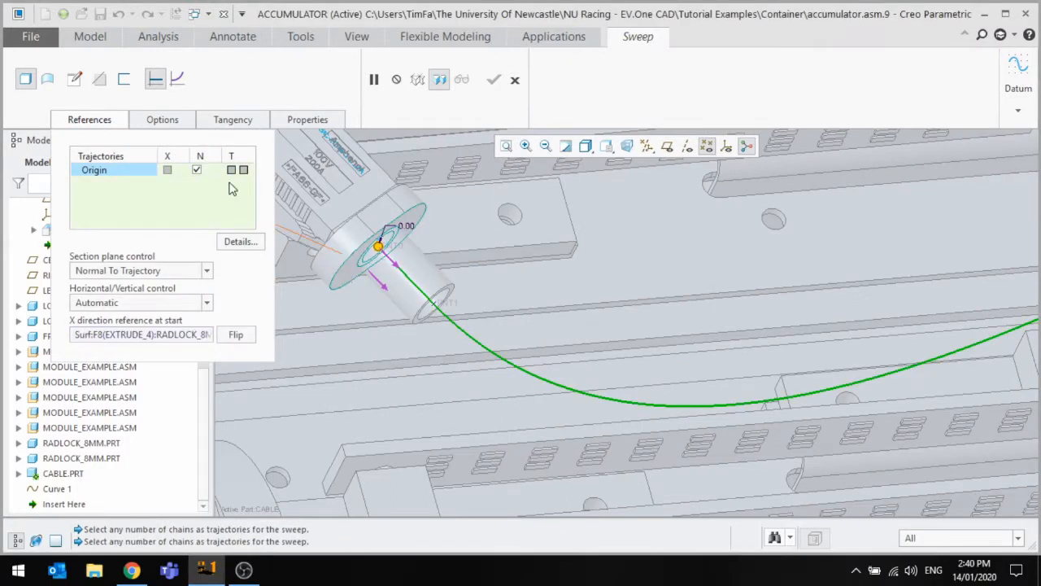
left_click(76, 78)
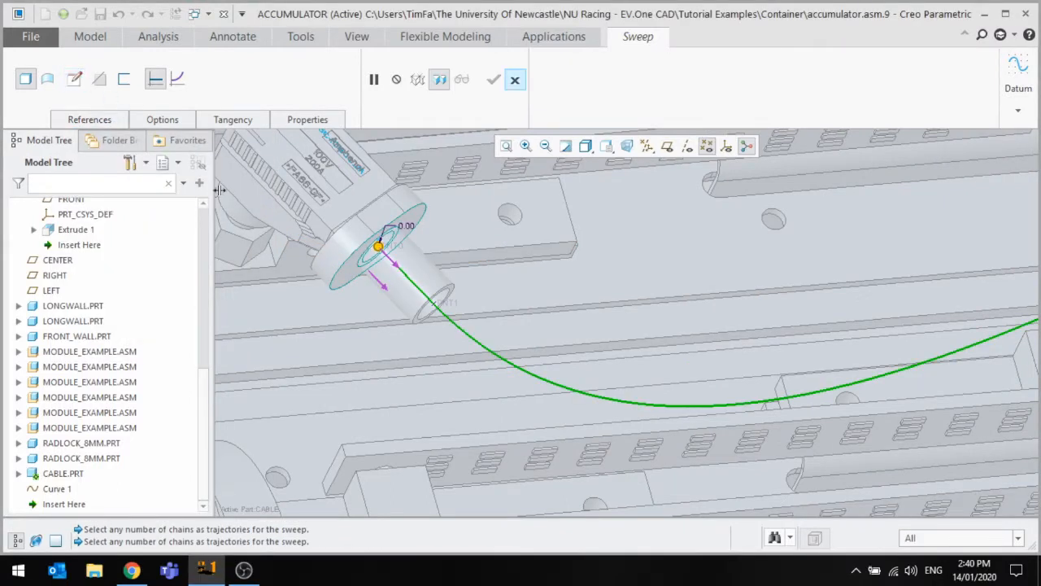
Cancel the unfinished sweep and discard its flange-face reference.
mouse_move(321, 209)
middle_mouse_down()
mouse_move(390, 234)
mouse_move(463, 348)
middle_mouse_up()
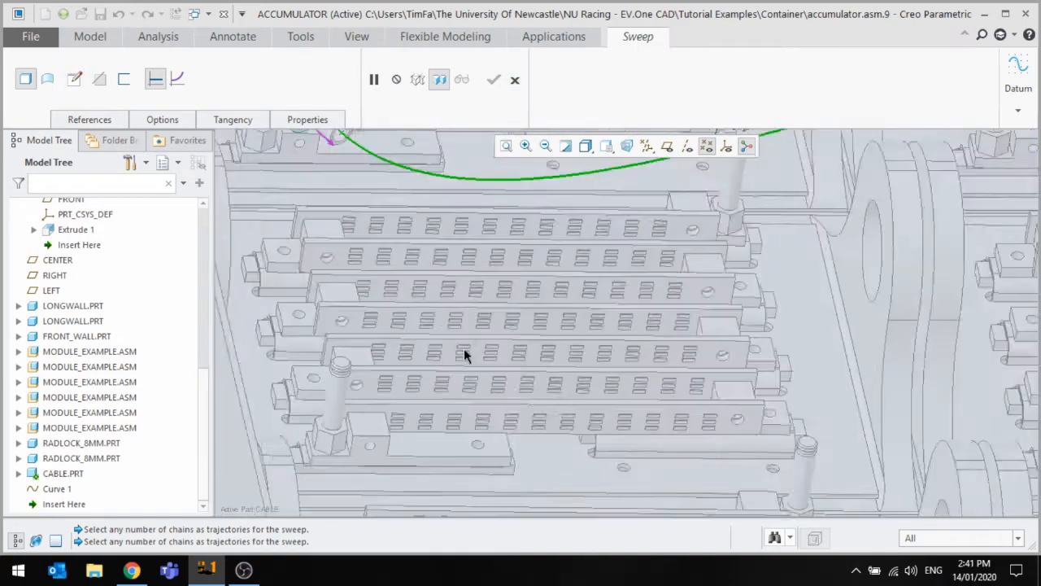
scroll(463, 348, "up", 3)
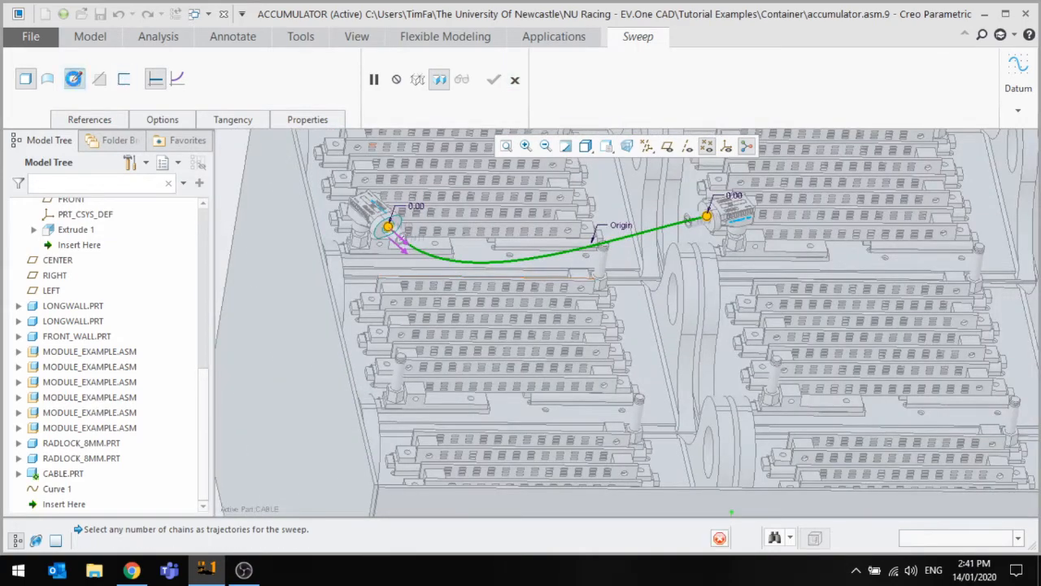
left_click(514, 79)
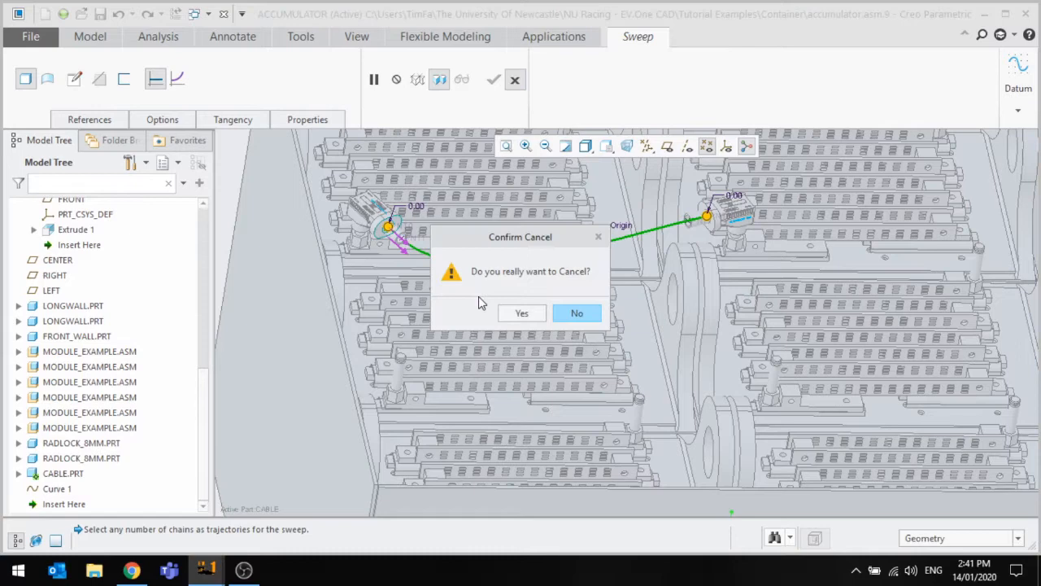
left_click(522, 314)
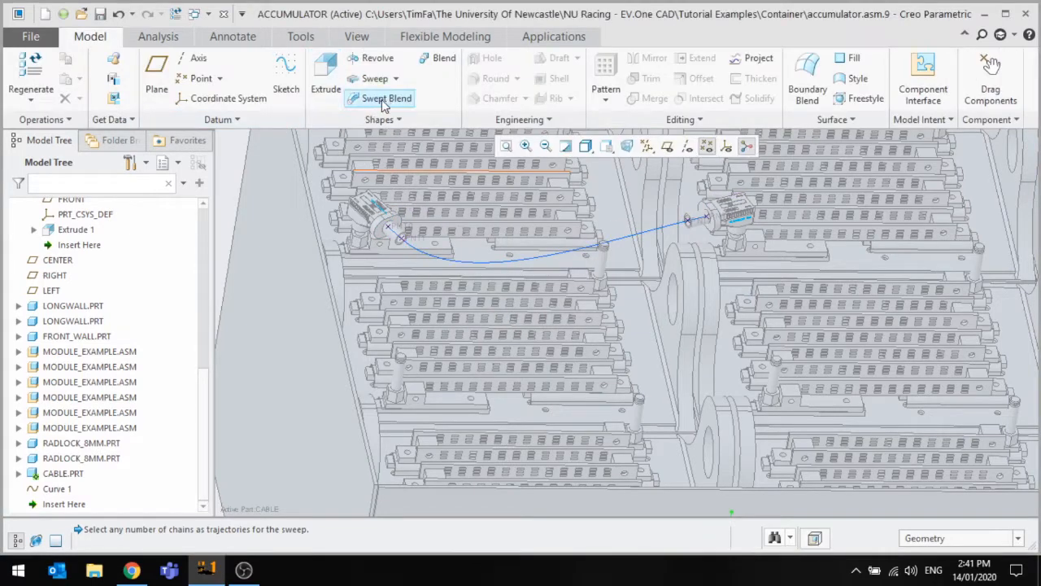
Start a new Sweep with the datum curve between the connectors as the Origin trajectory and begin its section sketch.
left_click(375, 79)
scroll(407, 244, "down", 3)
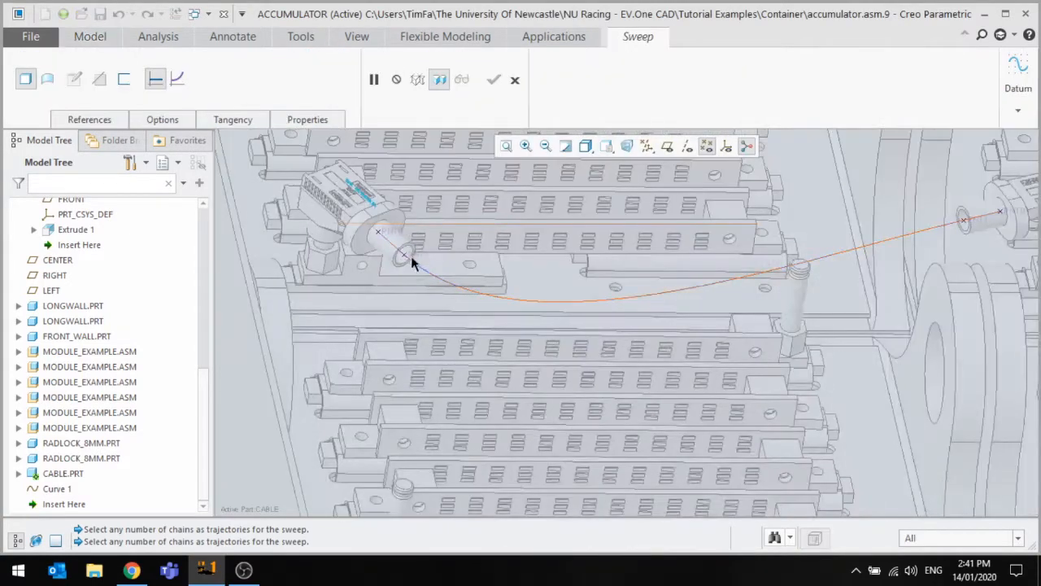
left_click(406, 256)
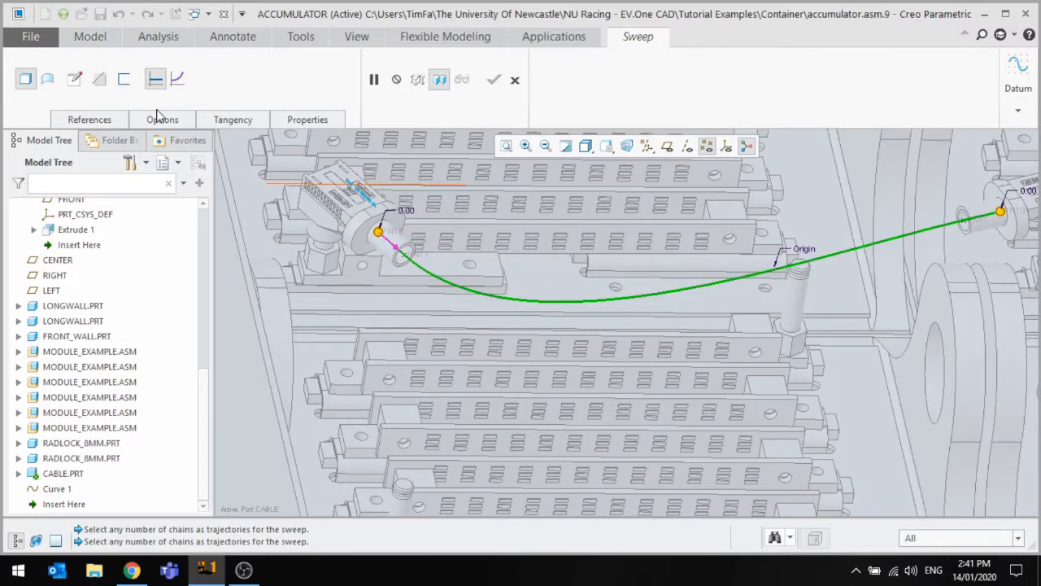
left_click(74, 78)
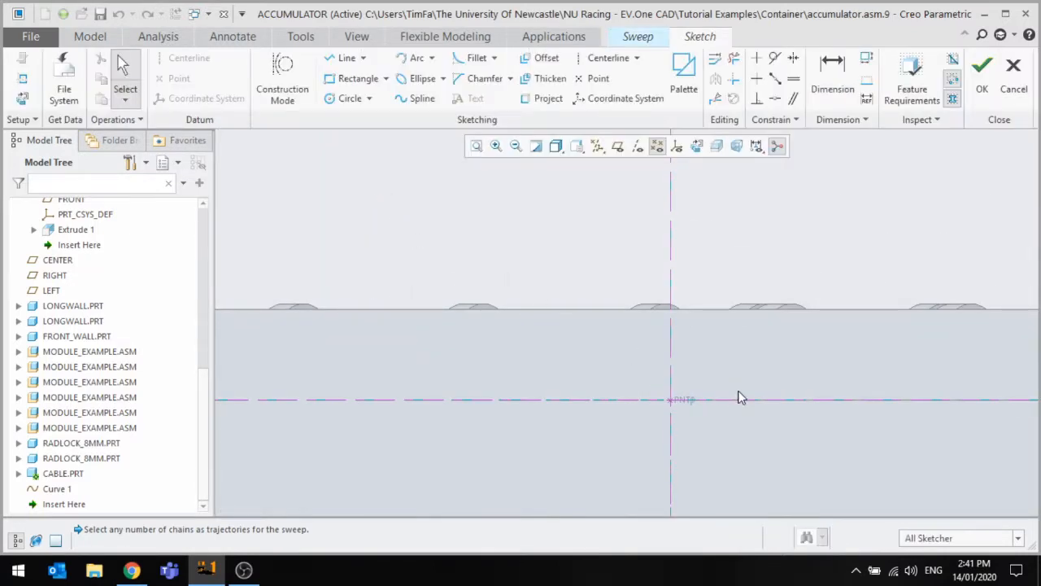
Sketch a circle about 37 in diameter centred on the trajectory's start point at the sketch origin.
left_click(348, 98)
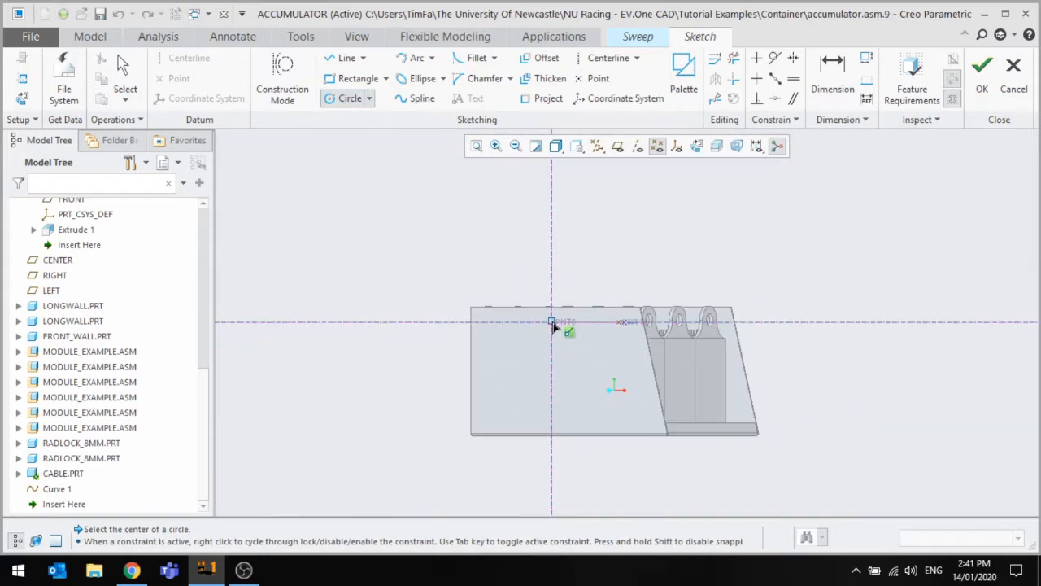
scroll(648, 360, "down", 5)
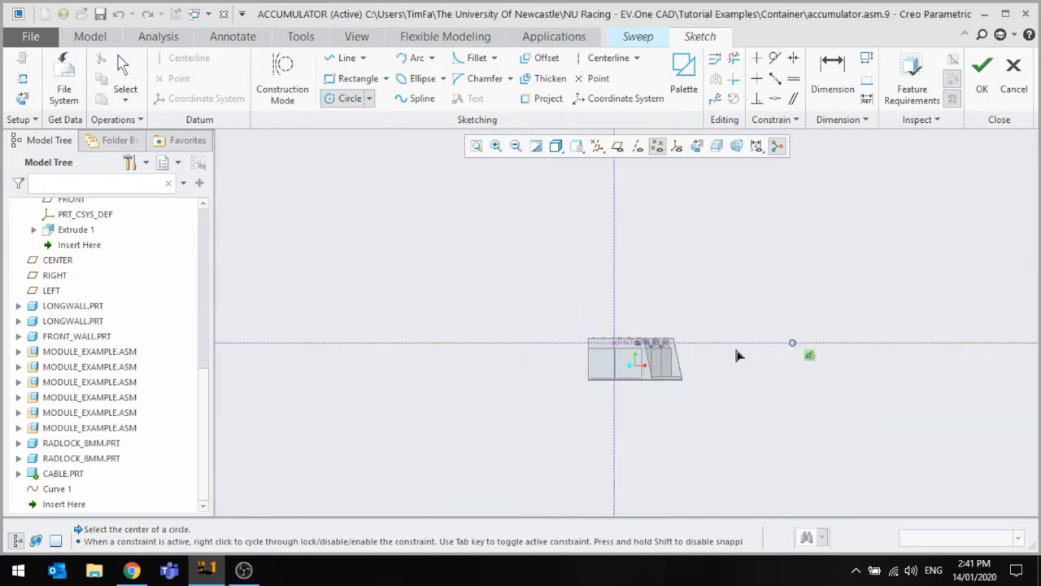
scroll(686, 346, "up", 8)
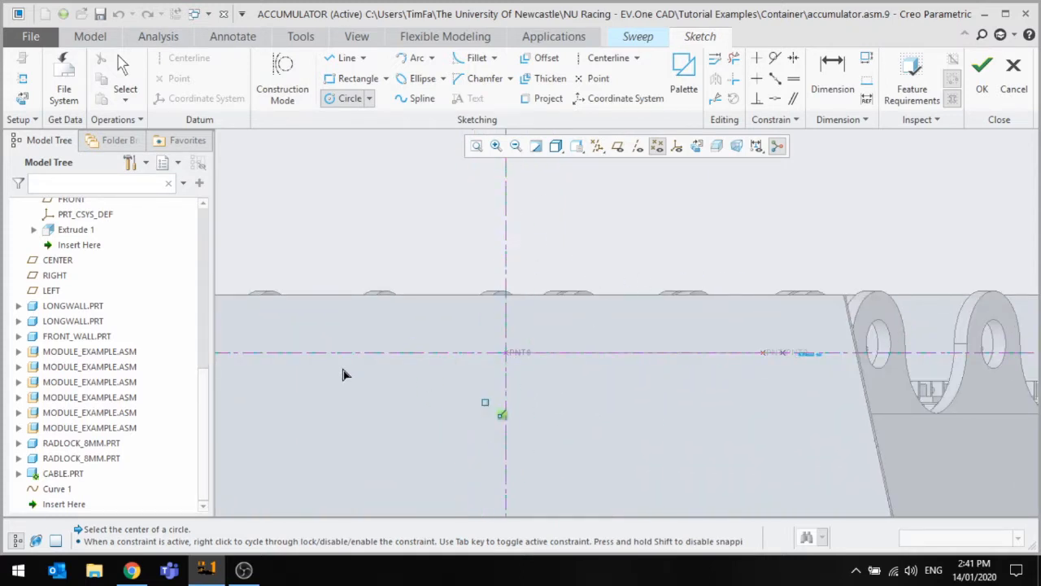
scroll(515, 365, "down", 4)
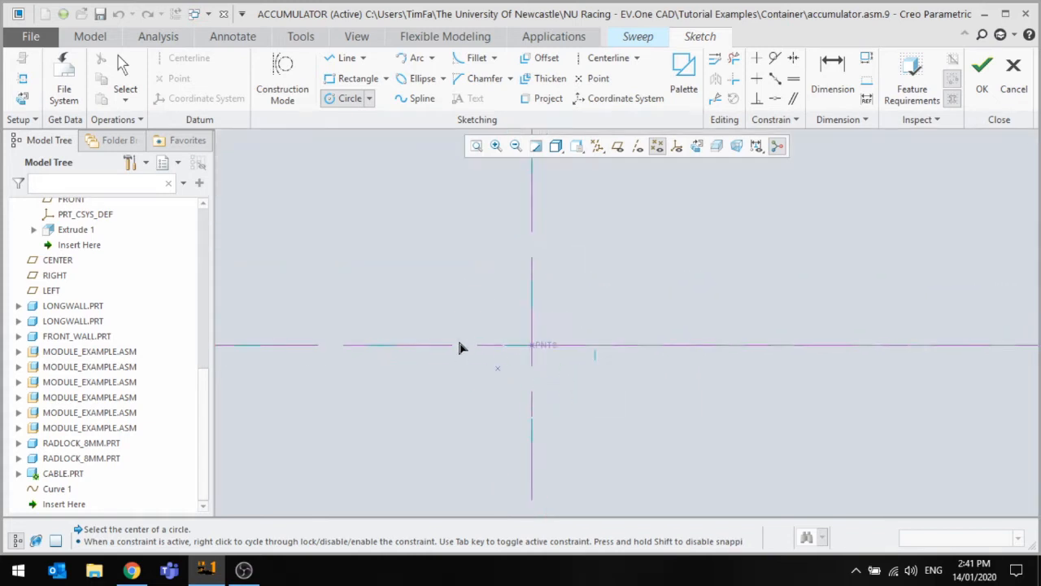
left_click(531, 353)
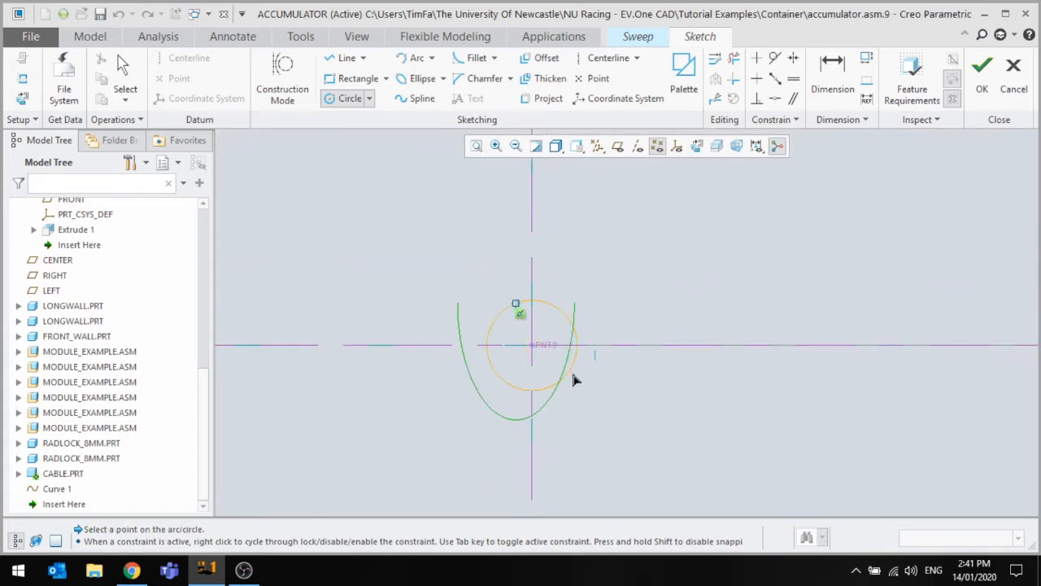
left_click(640, 380)
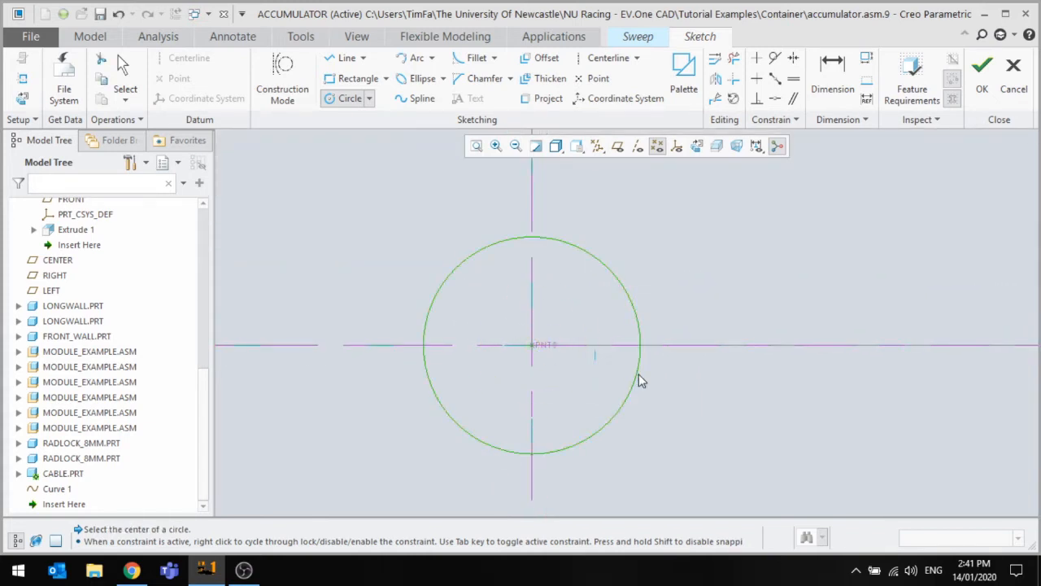
middle_click(711, 270)
Set the section circle's diameter to 35 and accept the sketch.
double_click(399, 244)
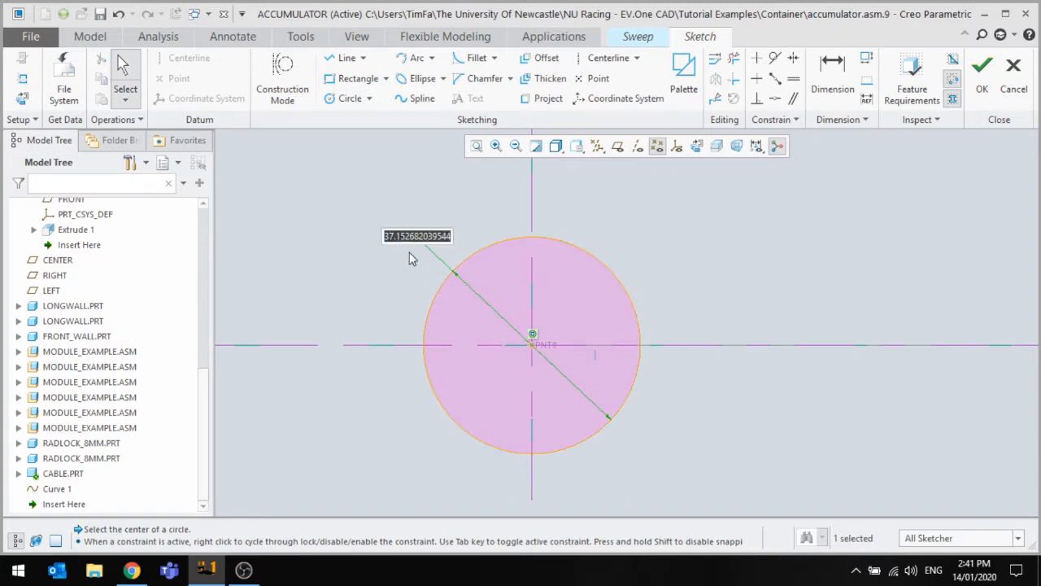
type("35")
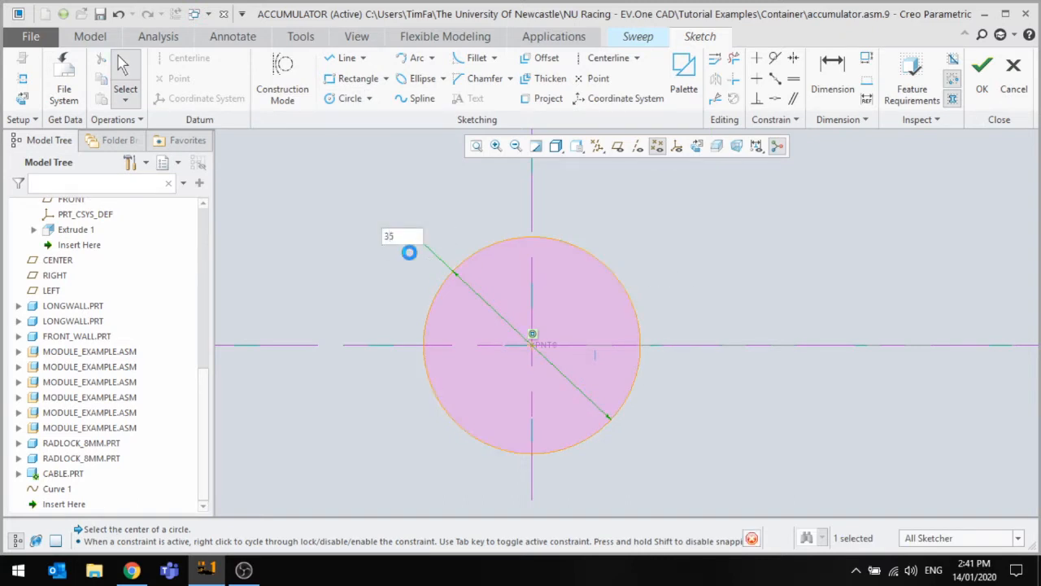
key("Return")
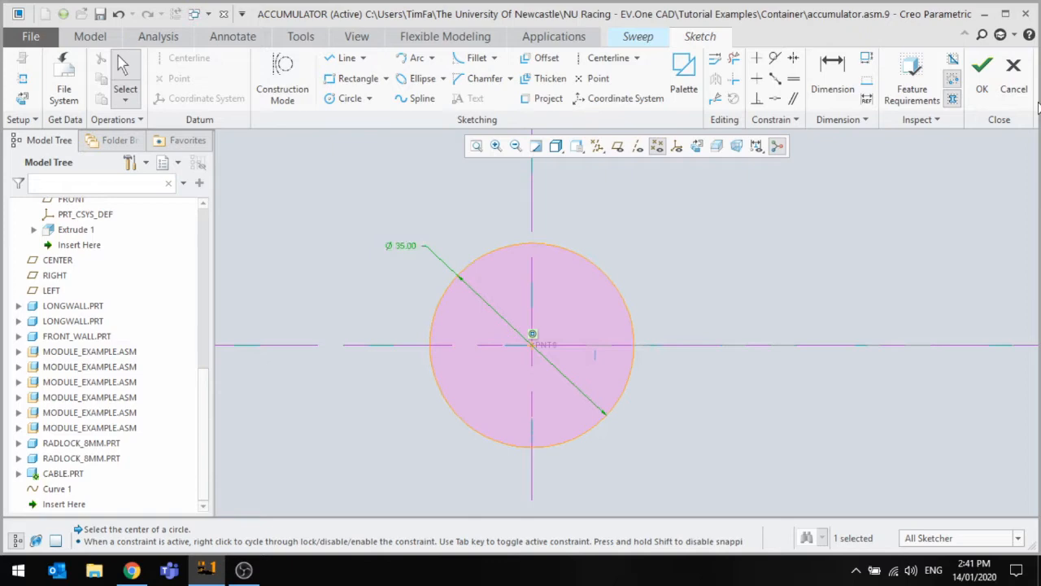
left_click(982, 75)
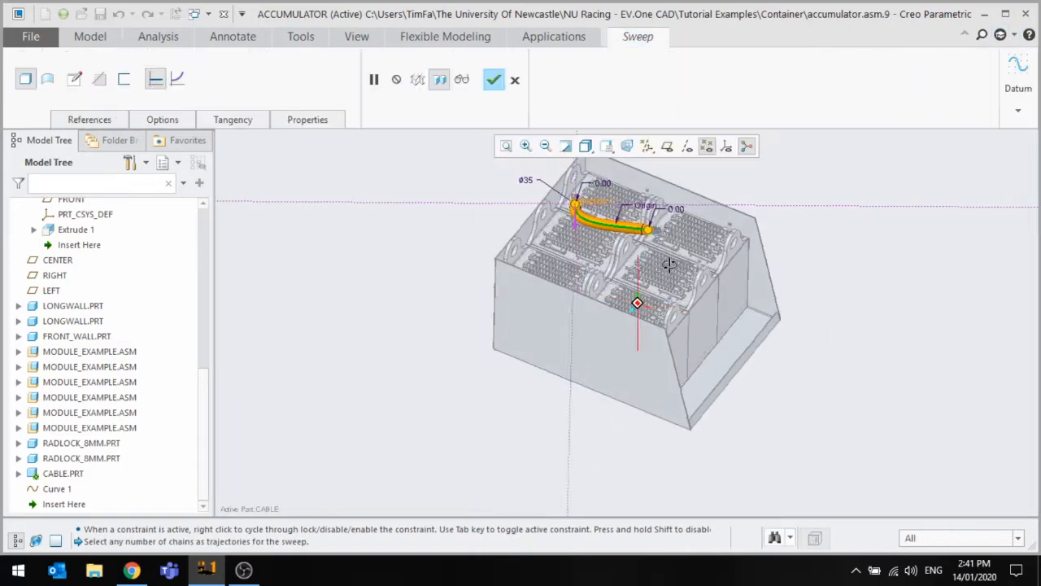
Set the swept cable's section diameter to 25.
scroll(624, 204, "up", 3)
scroll(525, 213, "up", 3)
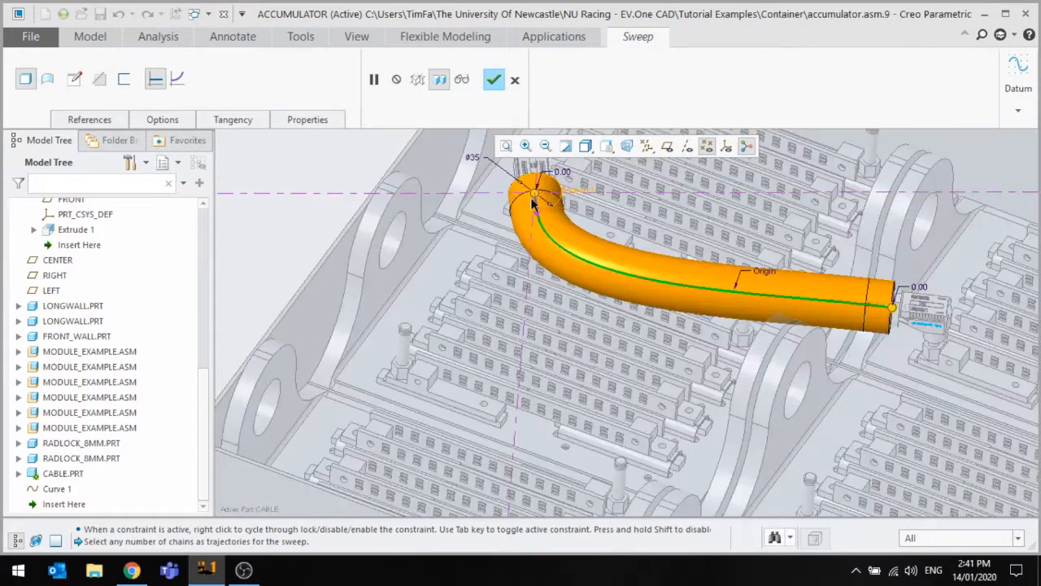
double_click(472, 158)
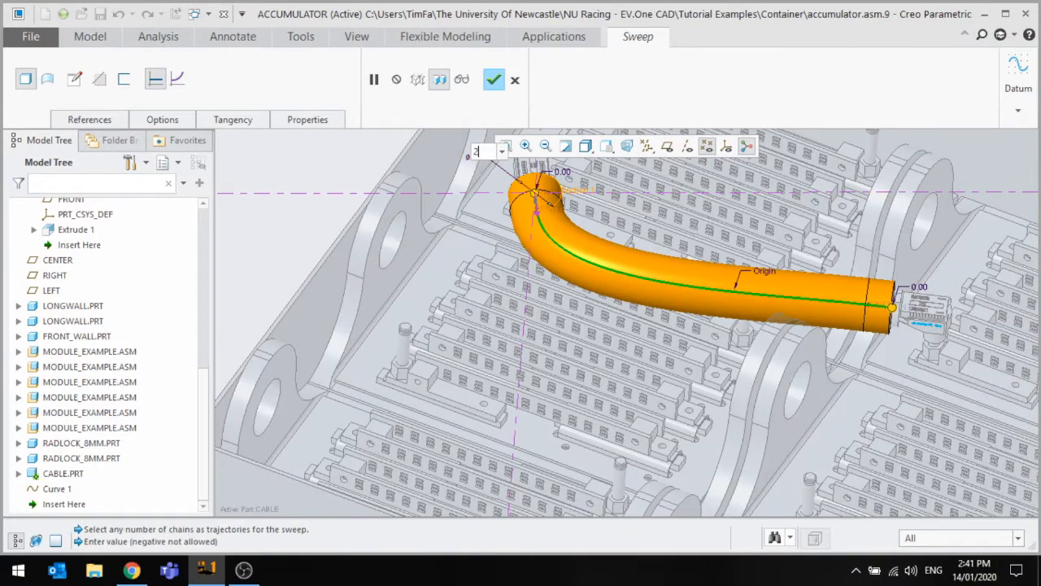
key("Return")
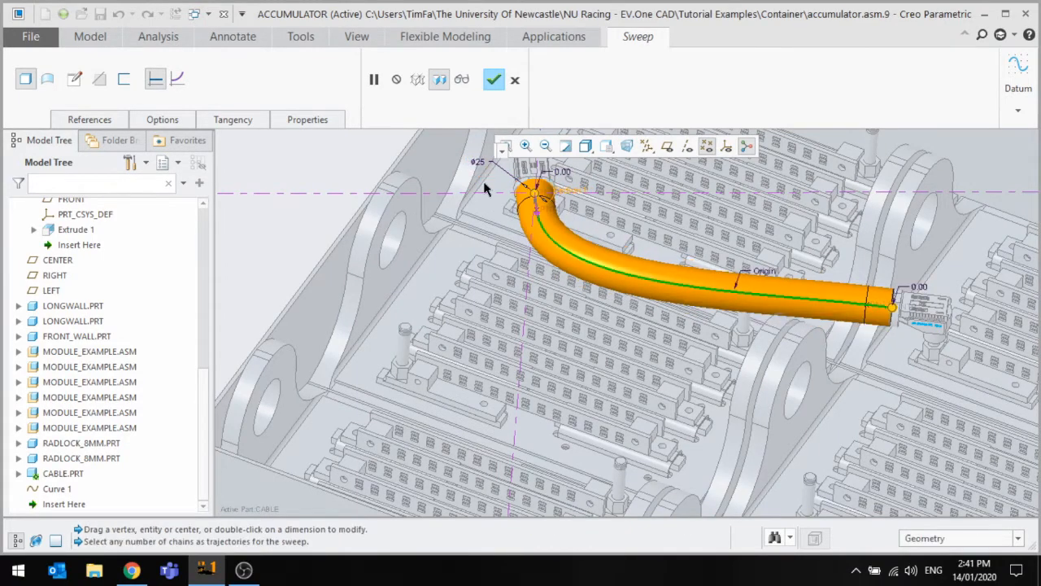
Set the swept cable's section diameter to 19 and accept the sweep.
middle_click_drag(572, 201, 511, 196)
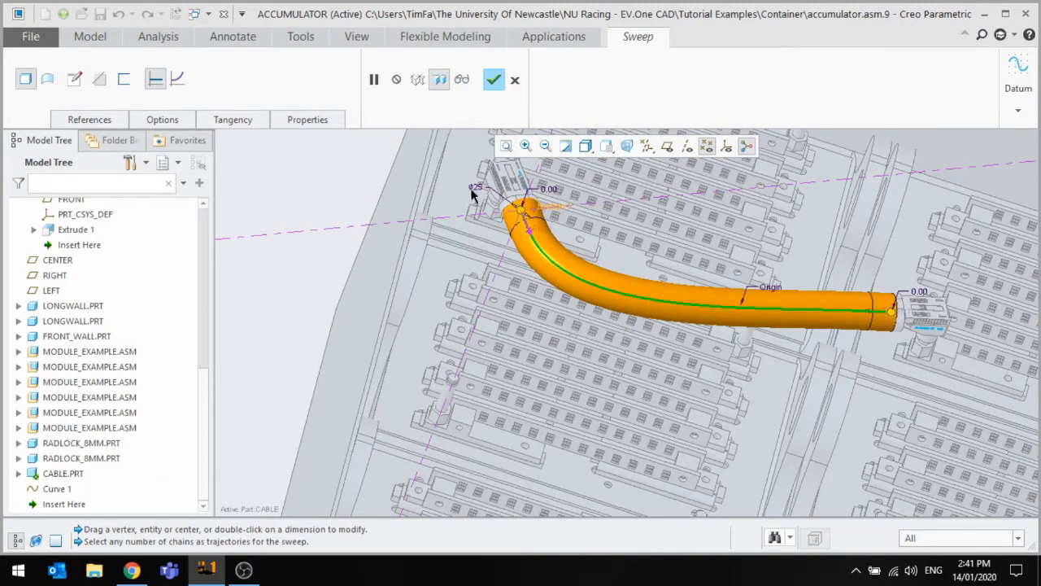
double_click(474, 187)
type("19")
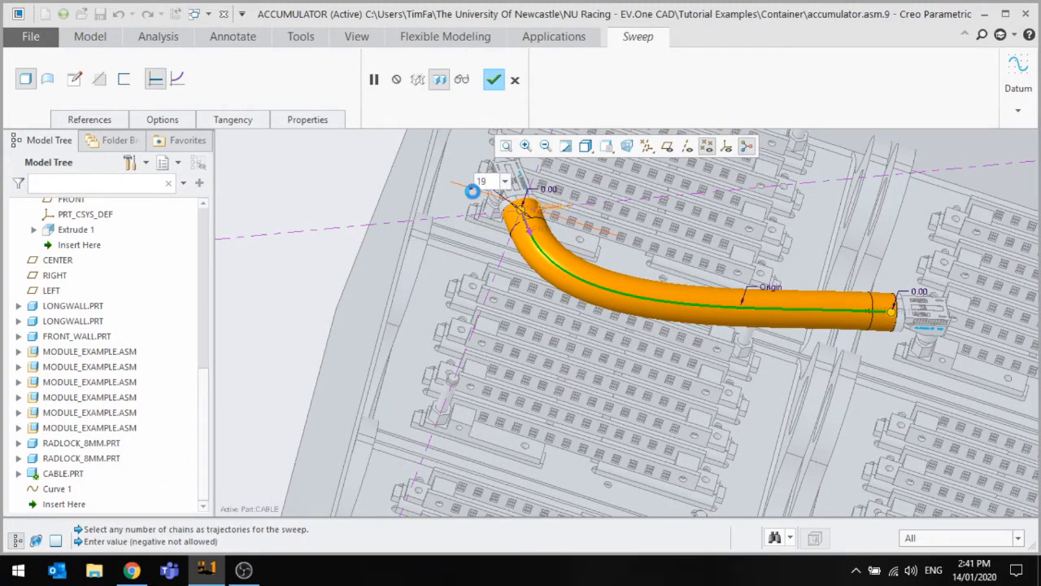
key("Return")
middle_click_drag(584, 256, 596, 212)
left_click(494, 81)
Examine the swept cable and how it meets the two connectors from several angles.
scroll(644, 270, "up", 3)
scroll(643, 269, "down", 4)
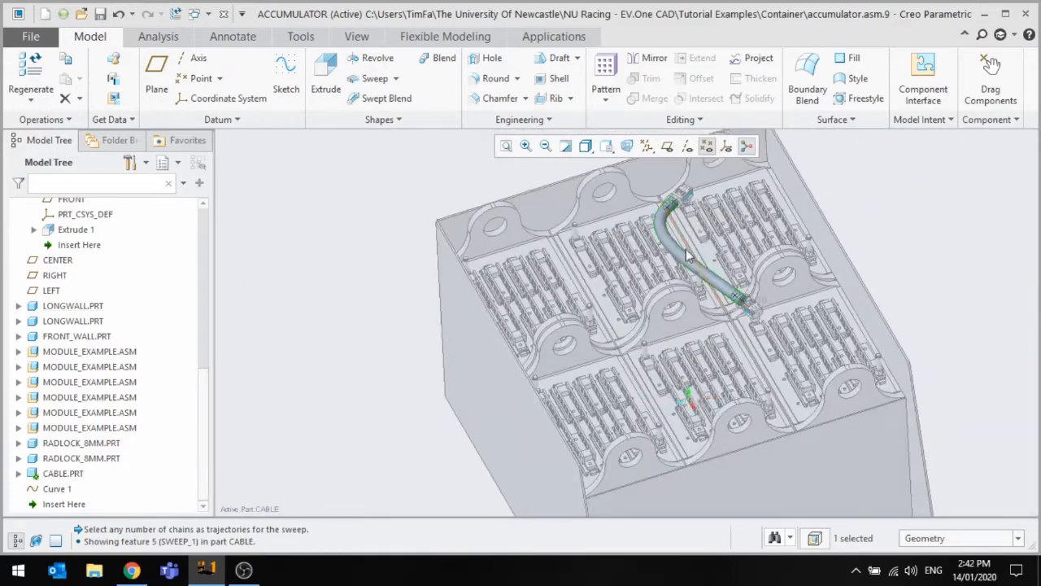
middle_click_drag(690, 255, 592, 241)
left_click(431, 215)
scroll(662, 273, "down", 4)
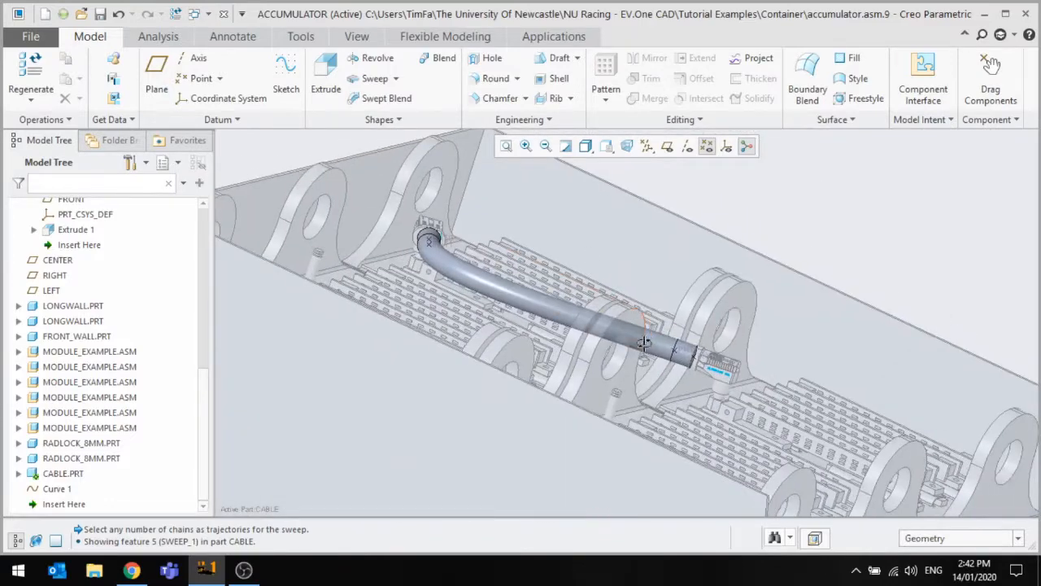
middle_click_drag(665, 328, 460, 278)
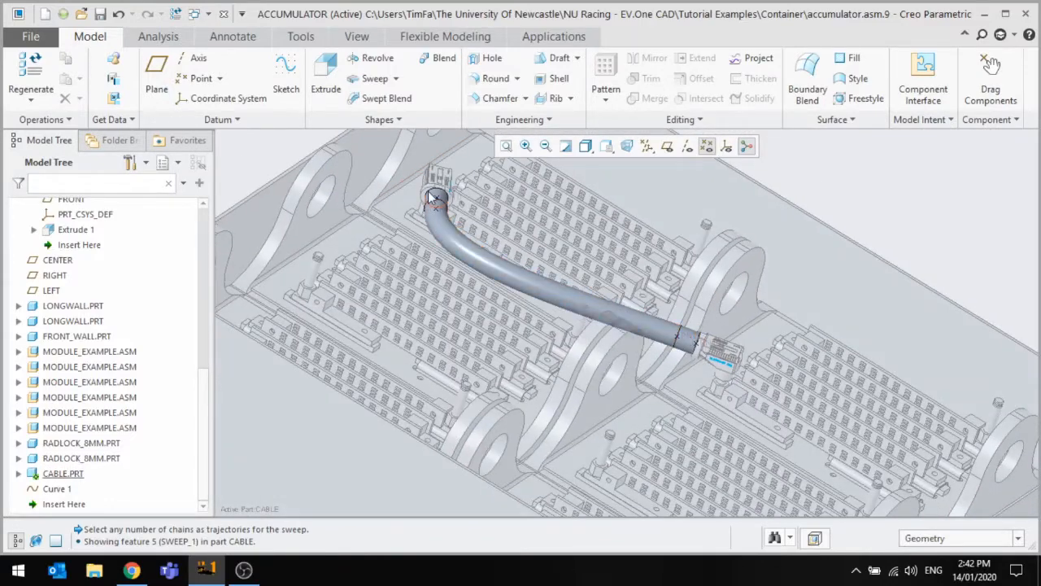
middle_click_drag(506, 290, 558, 262)
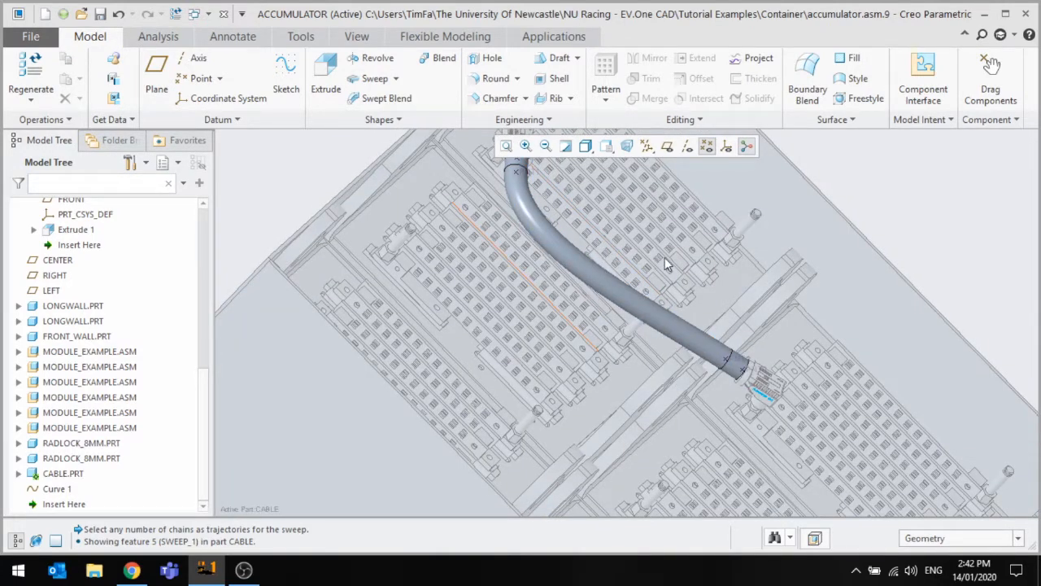
scroll(602, 255, "down", 4)
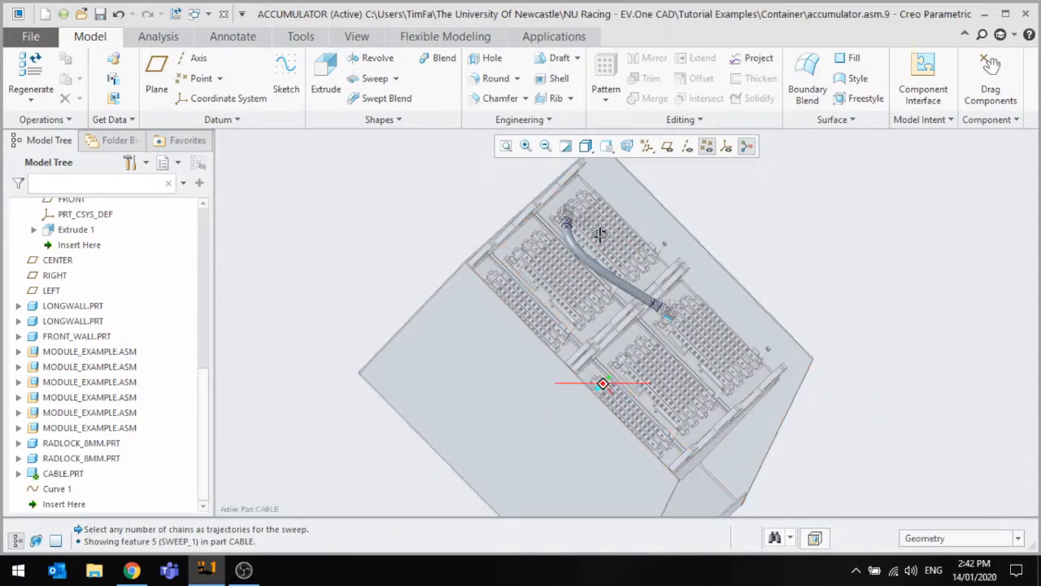
middle_click_drag(600, 235, 610, 262)
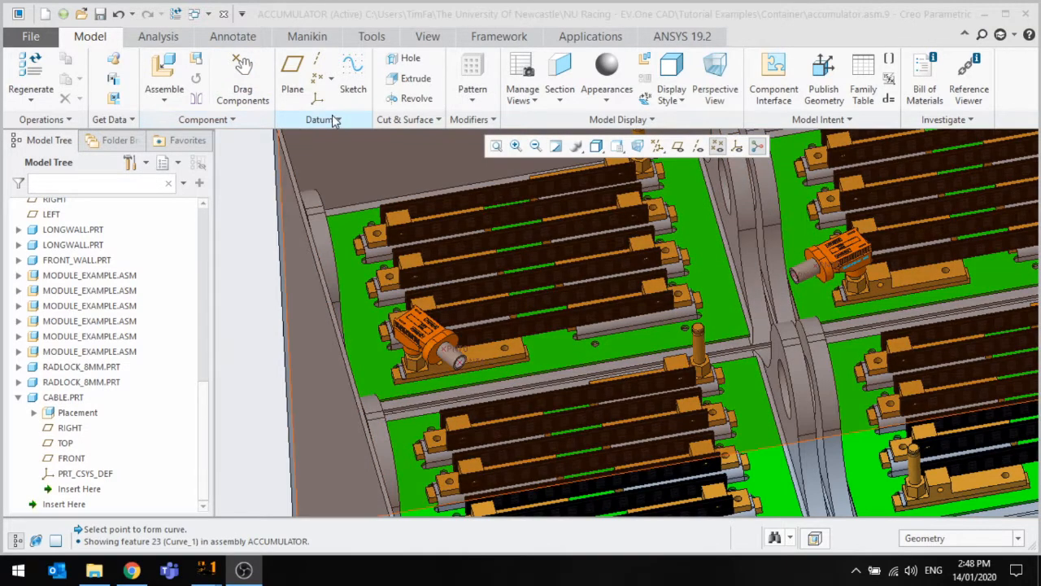
Create a through-points datum curve connecting the datum points of the two RADLOCK_8MM connectors.
left_click(334, 120)
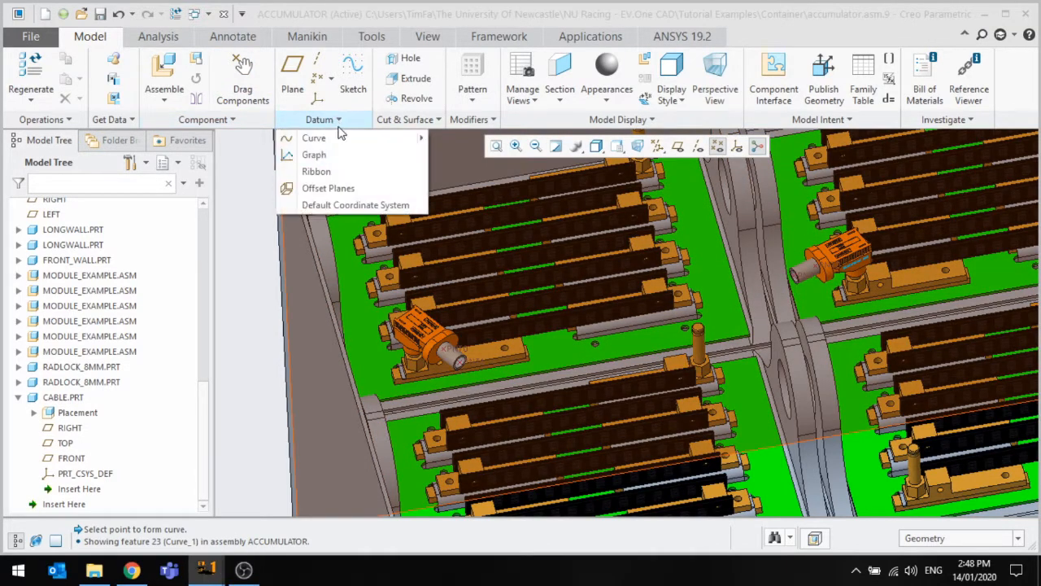
left_click(313, 139)
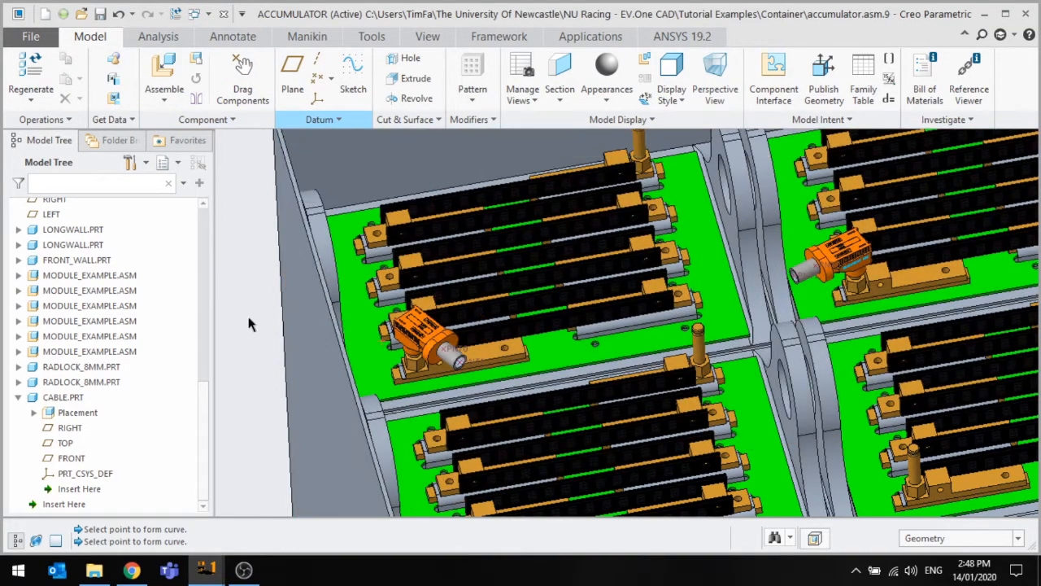
scroll(446, 325, "down", 3)
left_click(472, 393)
scroll(471, 392, "up", 3)
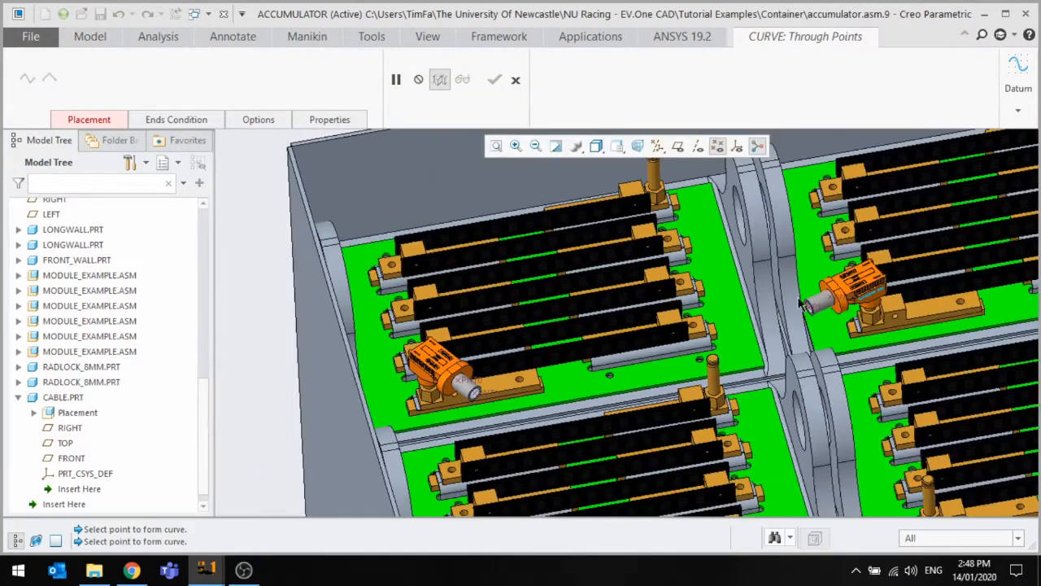
scroll(484, 370, "down", 3)
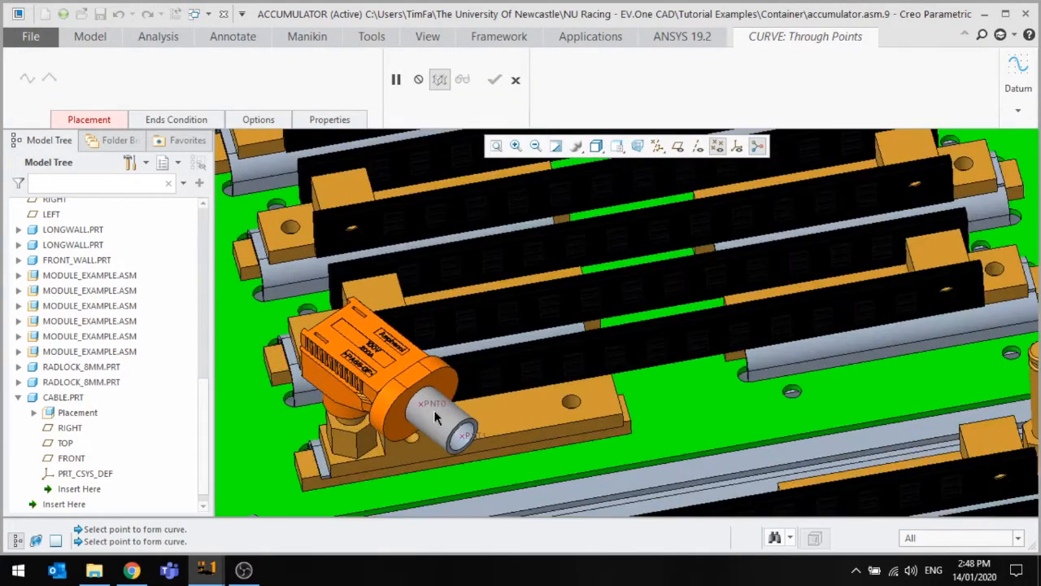
scroll(371, 419, "up", 3)
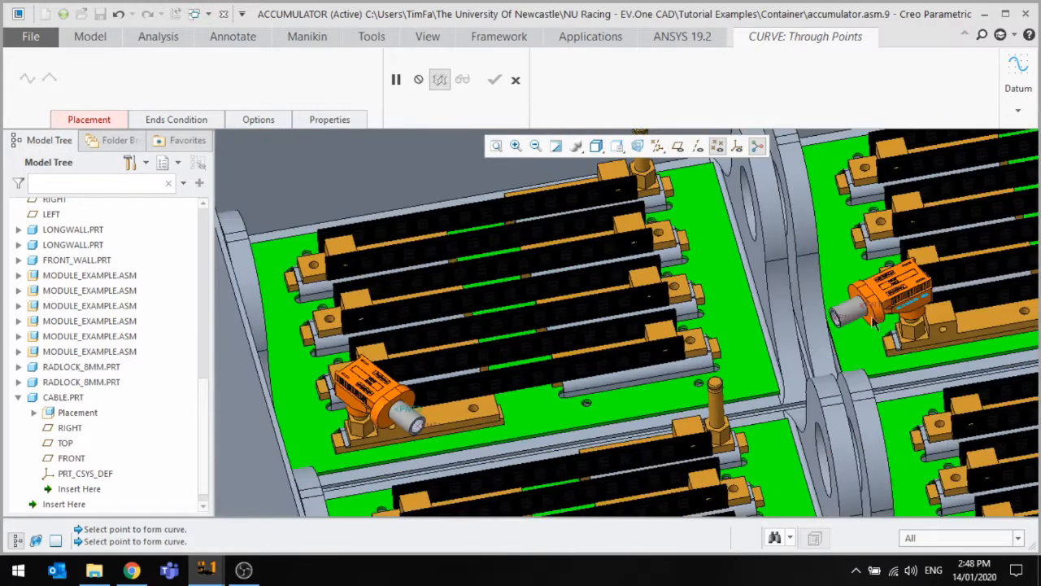
scroll(901, 307, "down", 3)
left_click(850, 310)
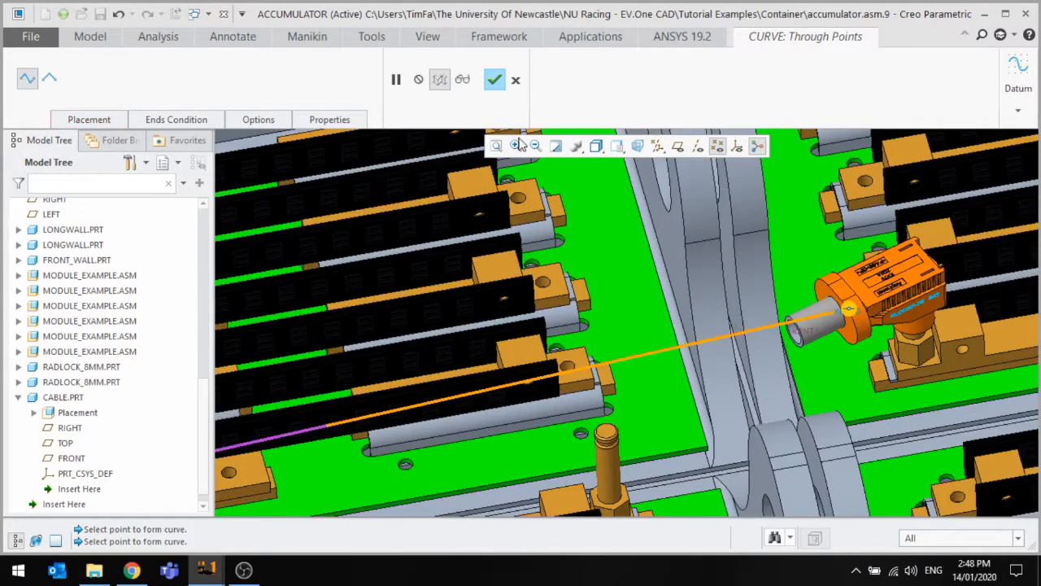
Enable Tweak curve and move a control point to bow the curve between the two connectors.
left_click(275, 120)
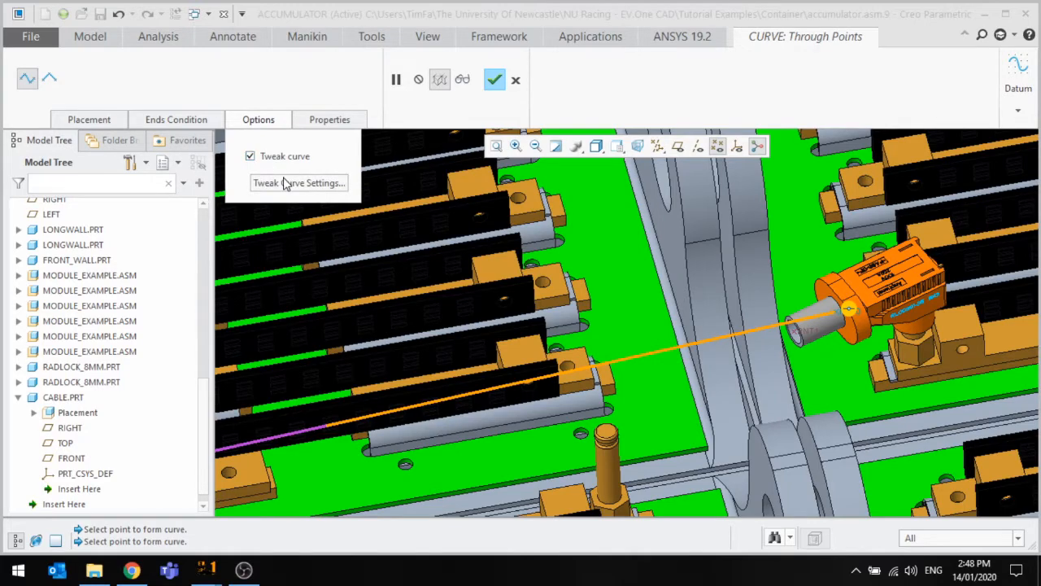
left_click(284, 183)
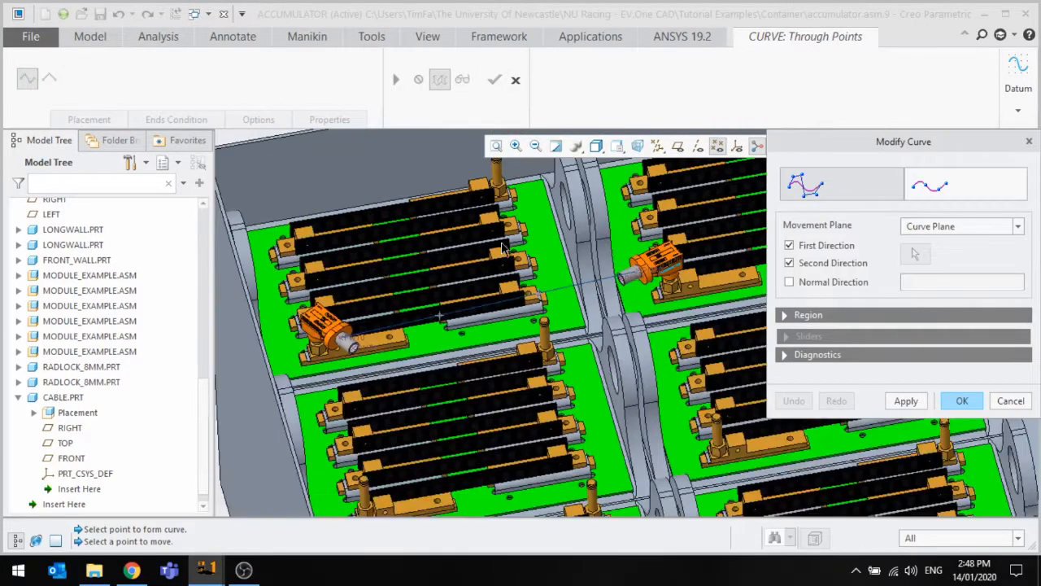
left_click_drag(439, 320, 439, 386)
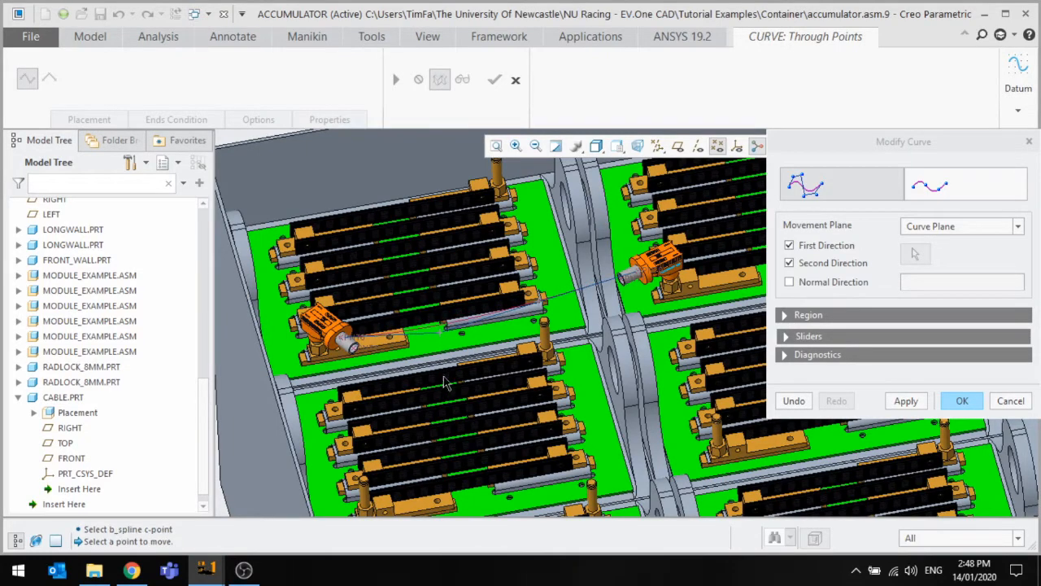
scroll(539, 313, "up", 3)
left_click_drag(535, 323, 680, 301)
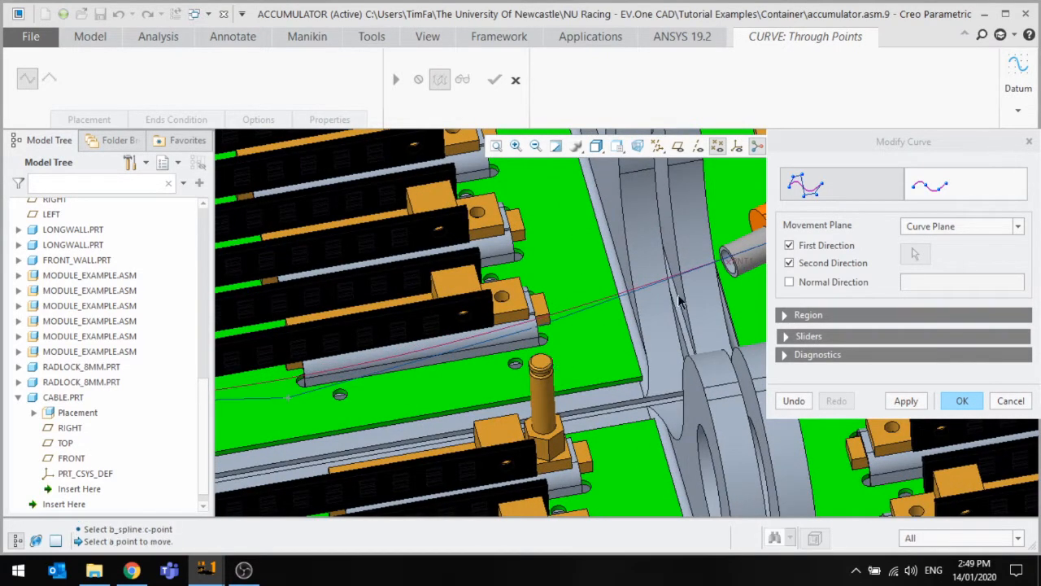
Switch the curve modification to style points and move the curve's end point away from the second connector.
left_click(1010, 234)
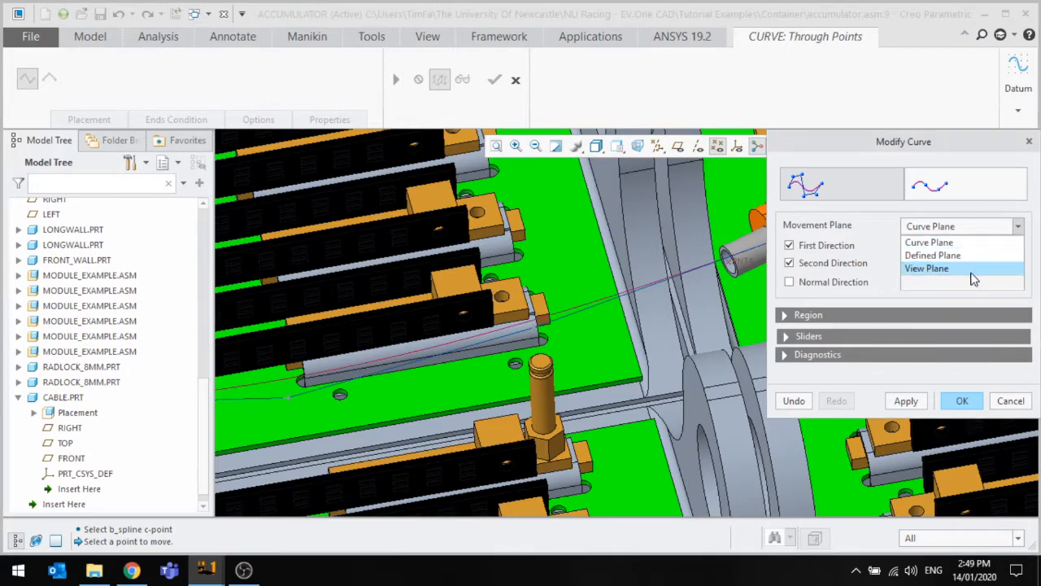
left_click(894, 242)
left_click(950, 184)
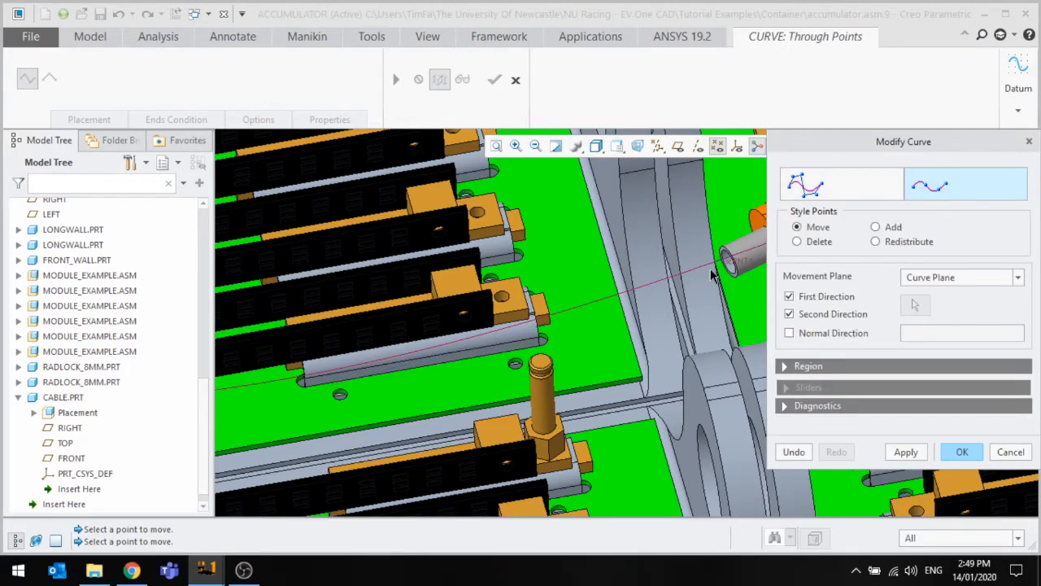
scroll(681, 258, "up", 4)
middle_click_drag(681, 258, 624, 271)
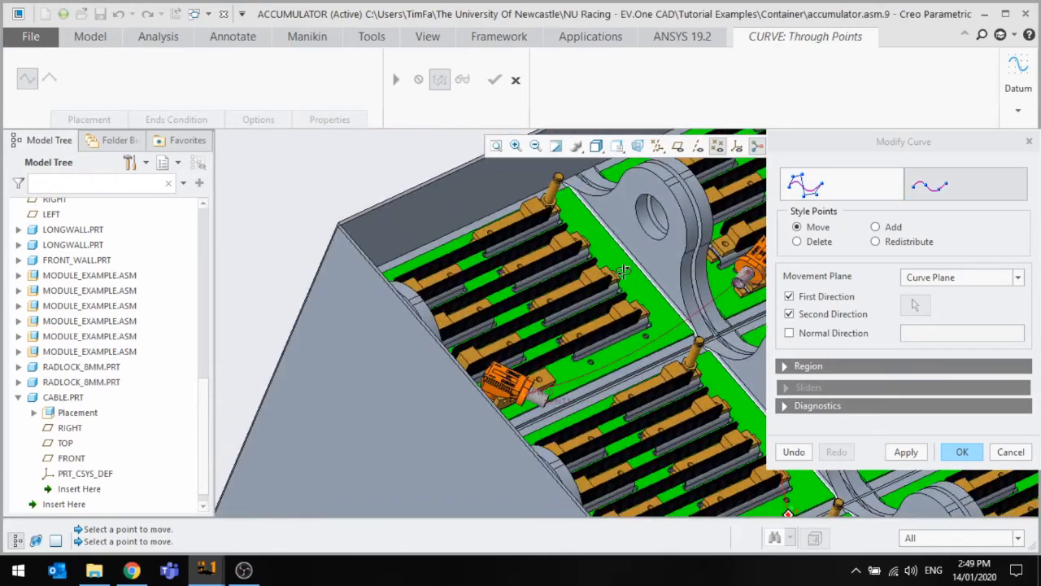
scroll(578, 269, "up", 2)
scroll(634, 277, "down", 4)
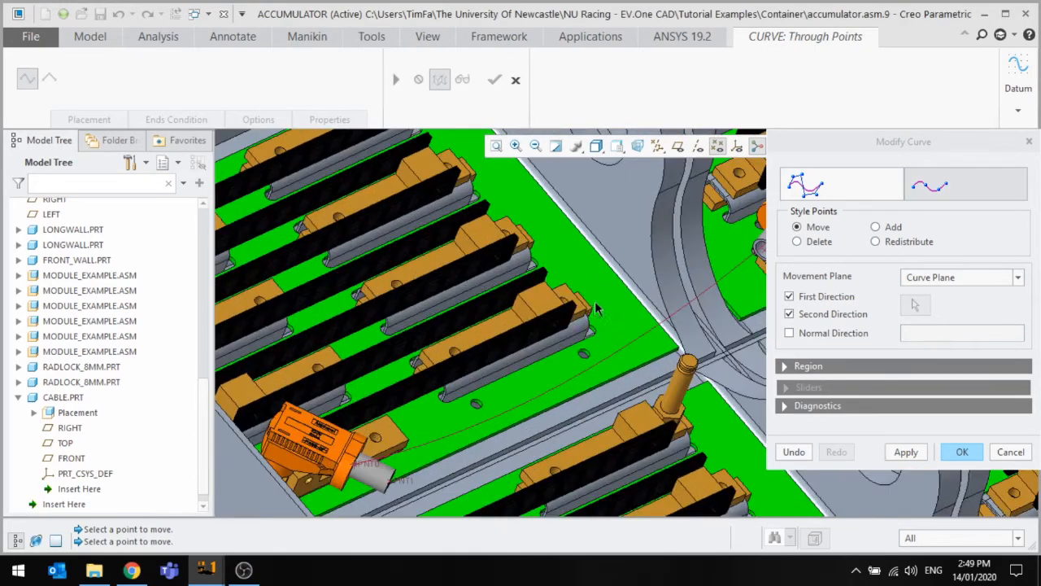
scroll(573, 326, "up", 6)
mouse_move(519, 363)
middle_mouse_down()
mouse_move(570, 384)
mouse_move(525, 334)
mouse_move(505, 353)
mouse_move(506, 373)
middle_mouse_up()
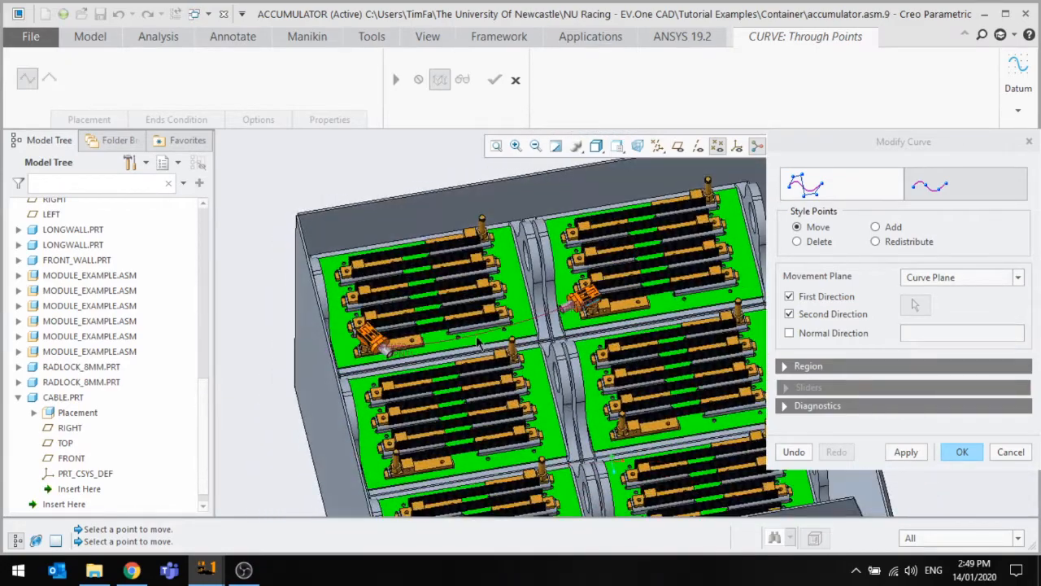
scroll(492, 340, "down", 5)
left_click(505, 326)
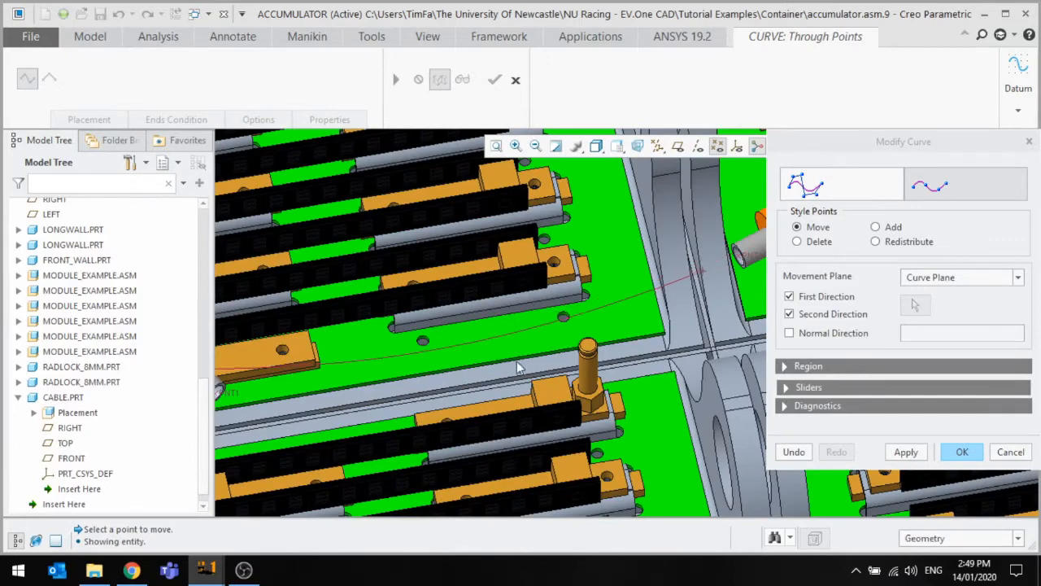
left_click(525, 401)
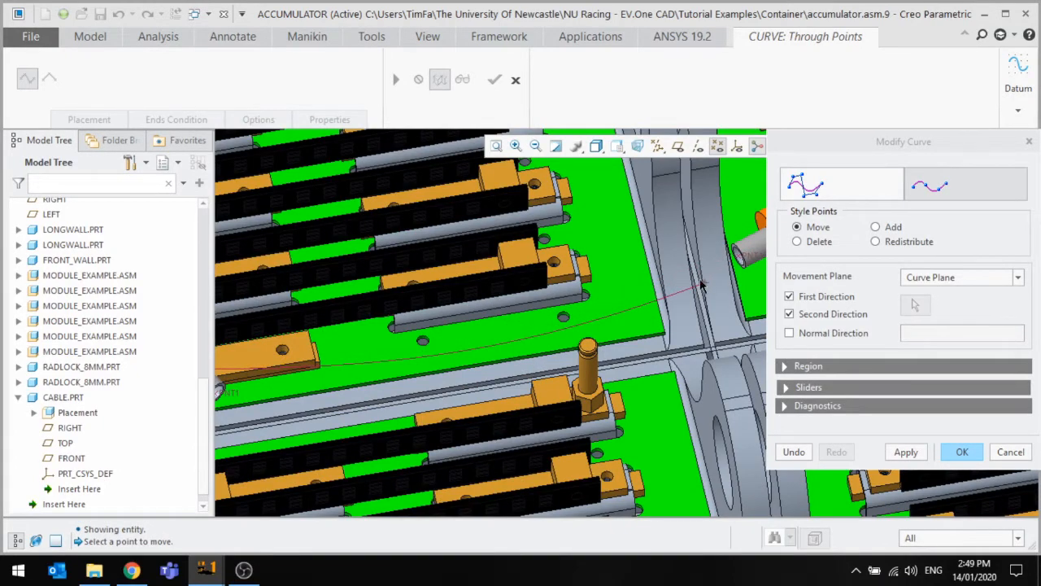
Reposition the curve's detached end point over the divider beside the second connector.
scroll(701, 284, "up", 5)
scroll(586, 297, "down", 5)
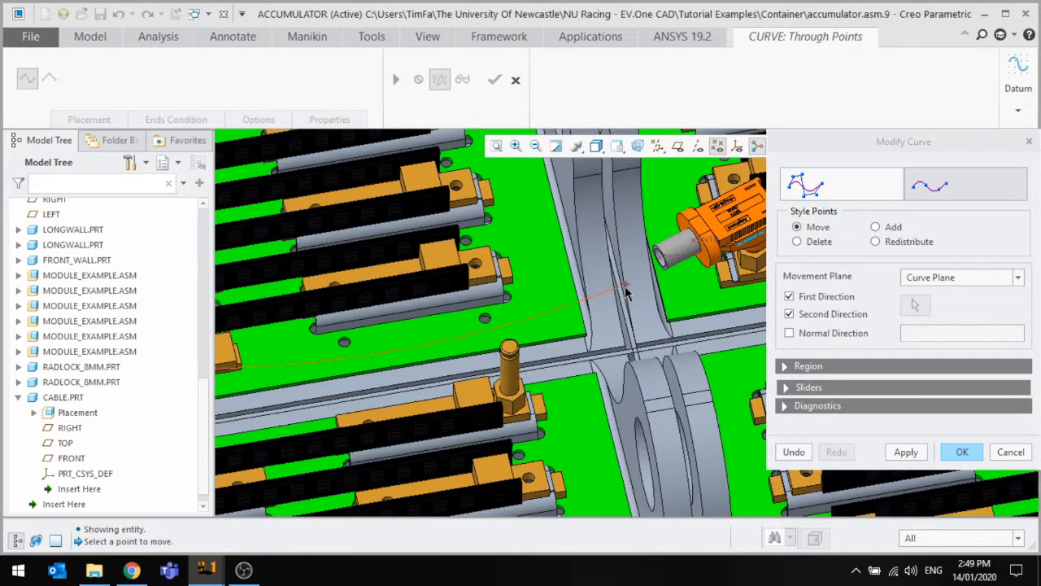
left_click(626, 290)
left_click(431, 341)
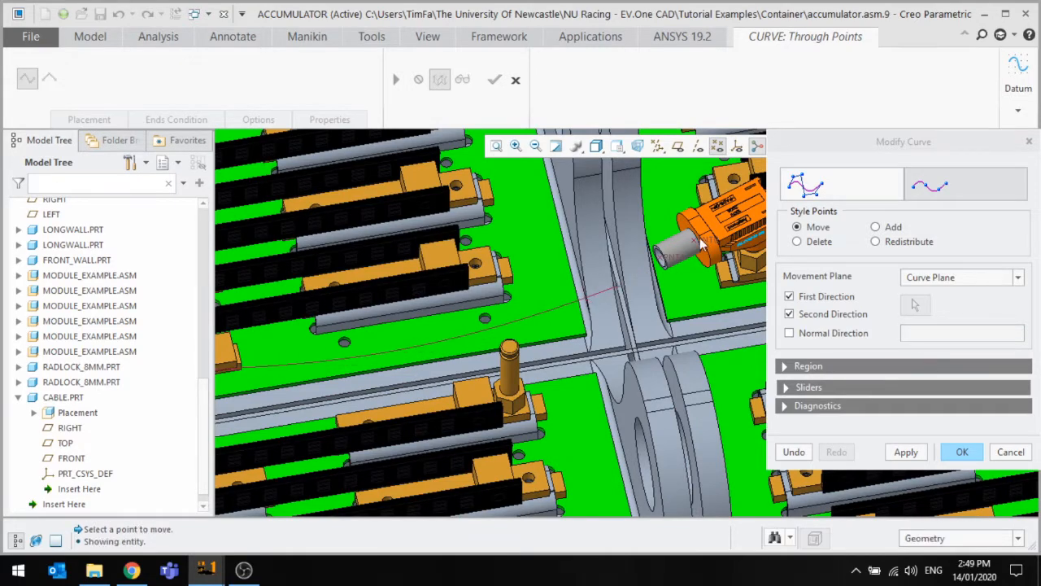
Examine the tweaked curve from the side and from above, and discard the curve modifications.
scroll(598, 297, "up", 5)
scroll(627, 280, "down", 2)
middle_click_drag(628, 280, 603, 255)
scroll(618, 244, "down", 5)
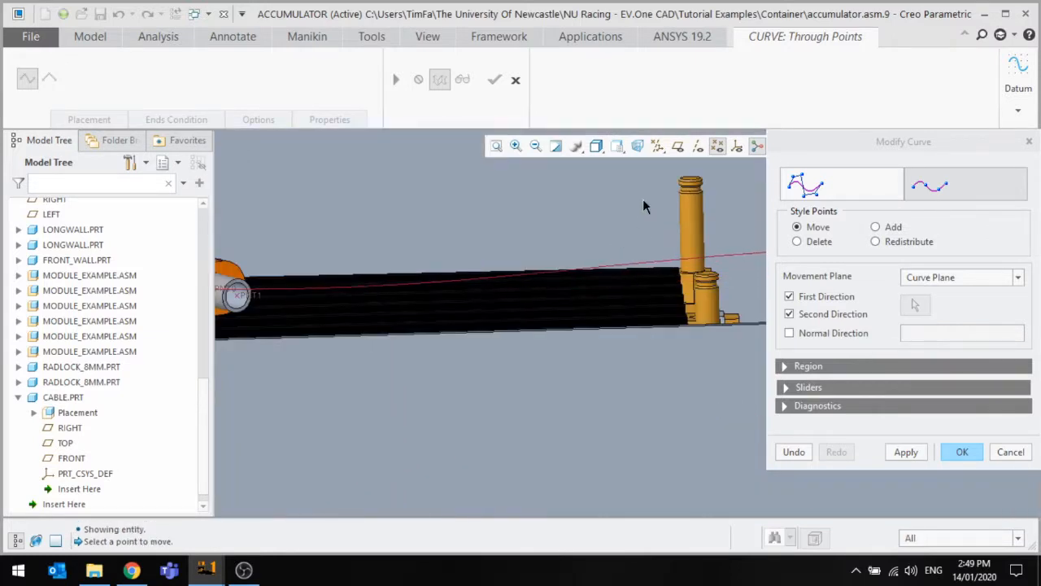
scroll(418, 275, "down", 2)
scroll(409, 279, "up", 5)
scroll(538, 256, "down", 2)
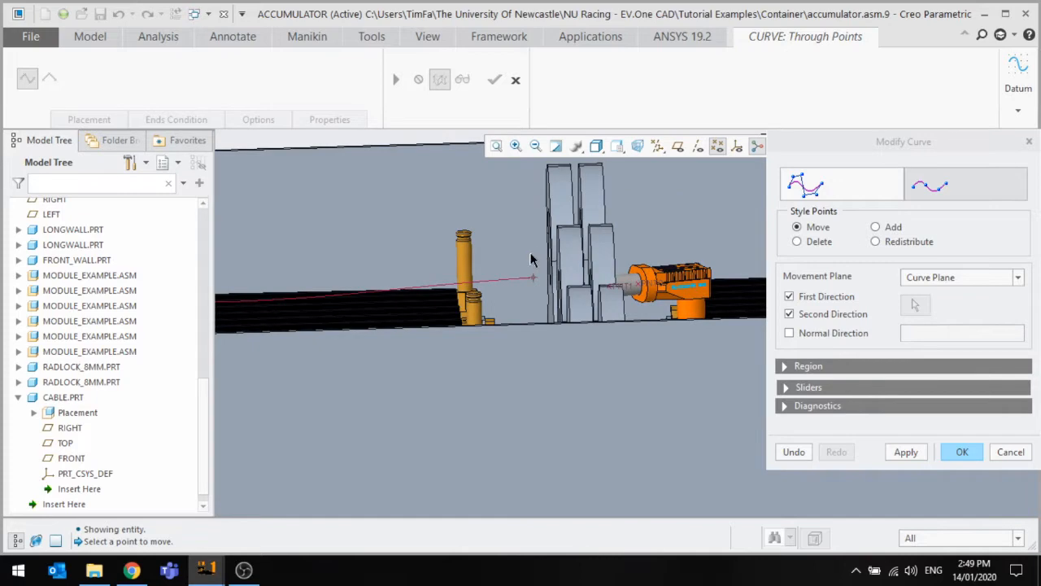
scroll(532, 258, "up", 2)
middle_click_drag(591, 268, 767, 366)
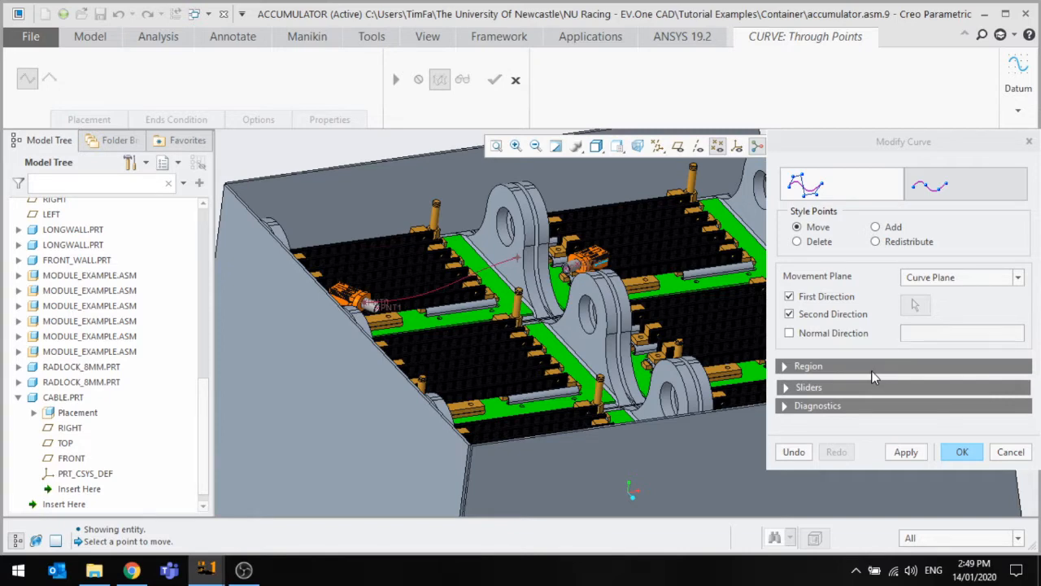
middle_click_drag(557, 290, 554, 310)
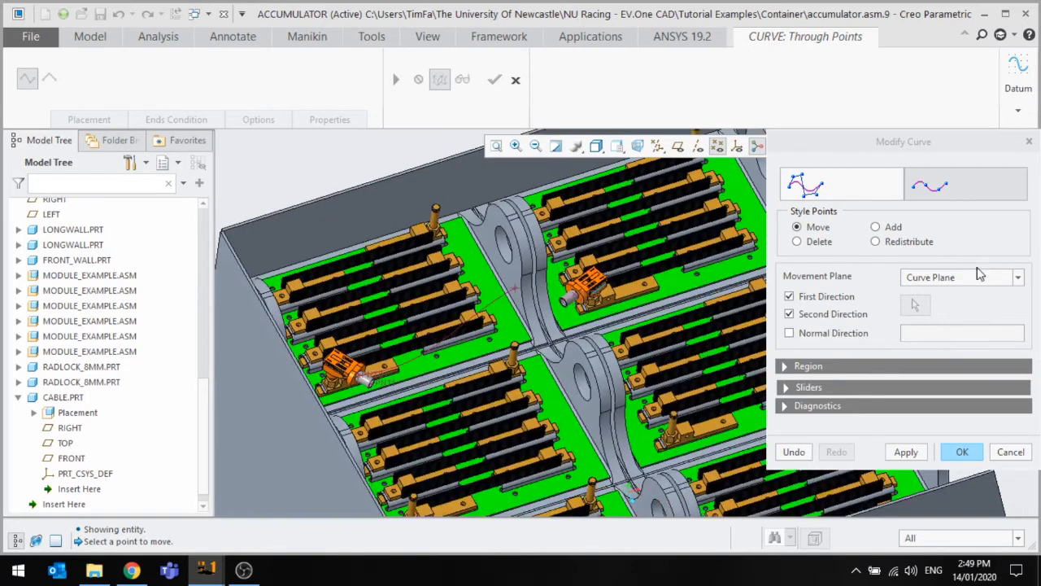
left_click(1005, 450)
Switch to the ACCUMULATOR_CONTAINER assembly window and examine how its orange cables route between connectors and lugs.
mouse_move(206, 569)
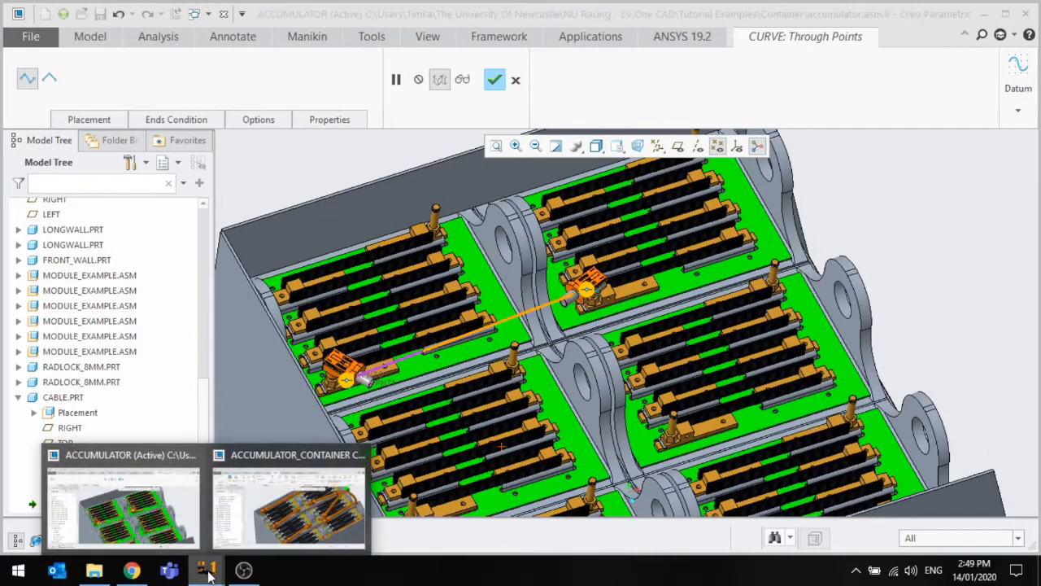
left_click(303, 511)
scroll(356, 404, "down", 3)
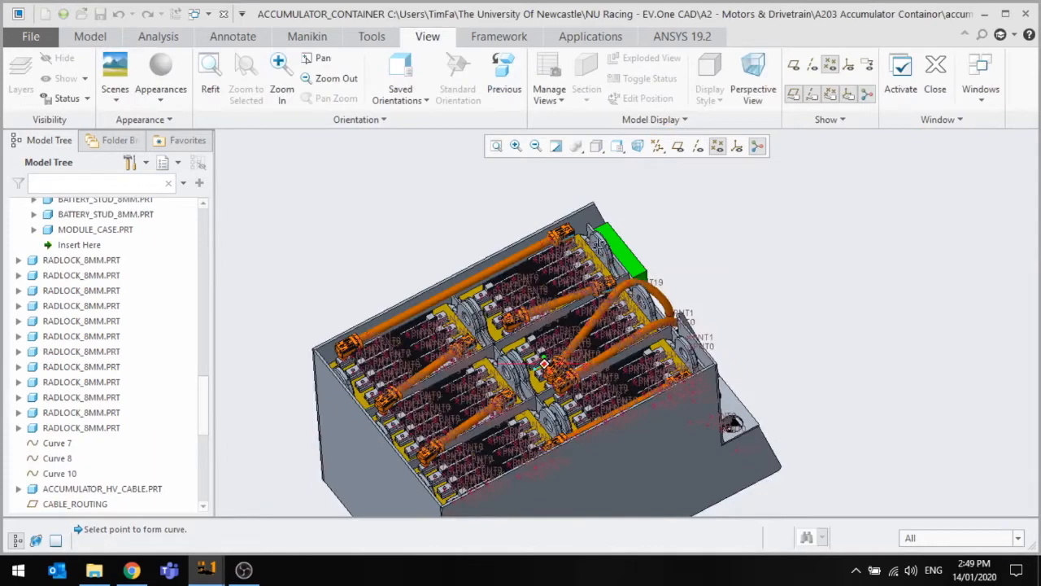
middle_click_drag(600, 243, 528, 239)
scroll(608, 402, "down", 4)
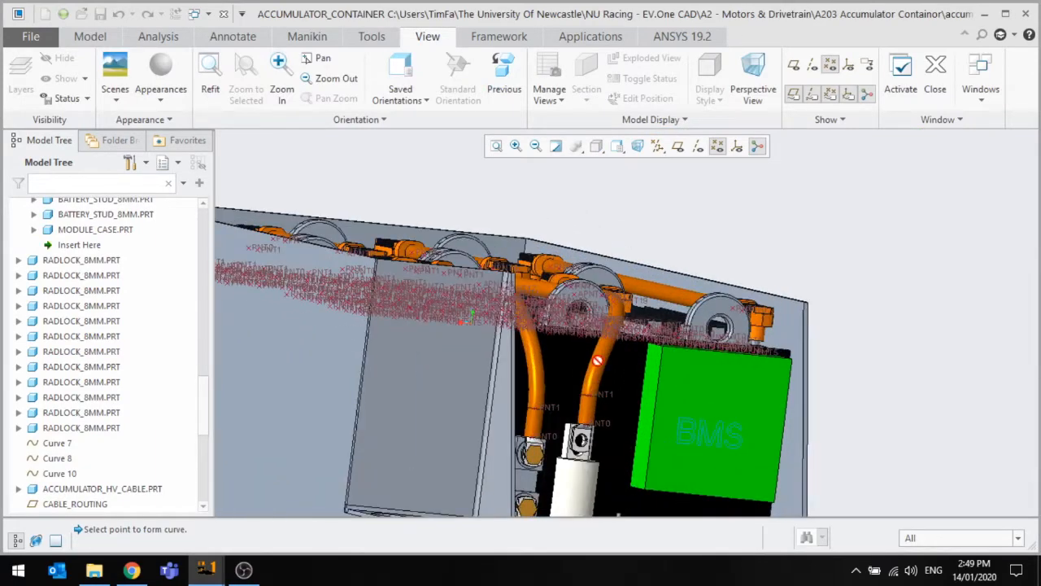
scroll(599, 360, "down", 3)
scroll(606, 342, "up", 3)
middle_click_drag(607, 342, 567, 350)
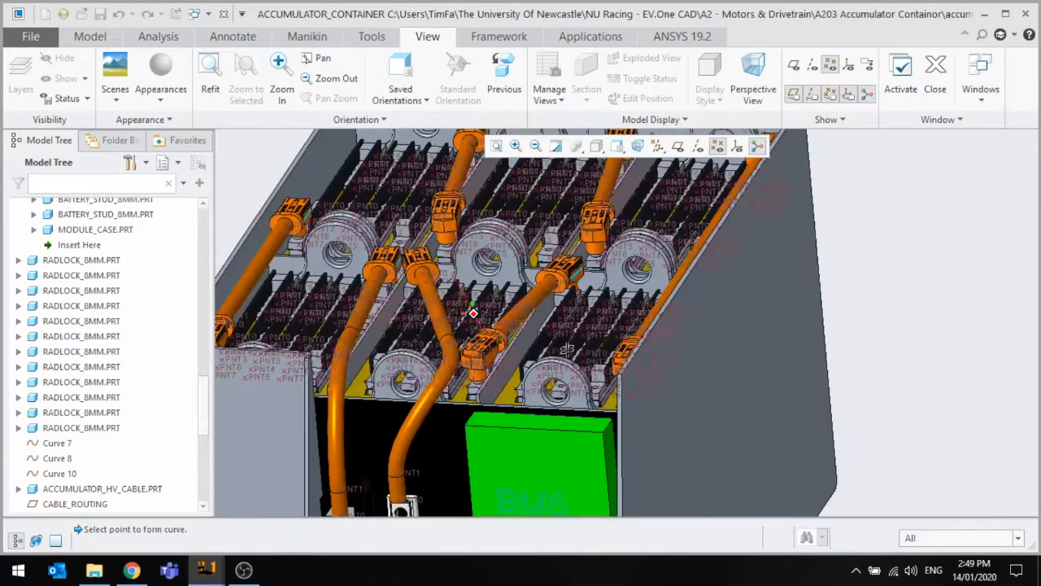
scroll(567, 350, "down", 3)
Return to the ACCUMULATOR assembly window and cancel the new through-points curve.
mouse_move(206, 569)
left_click(173, 517)
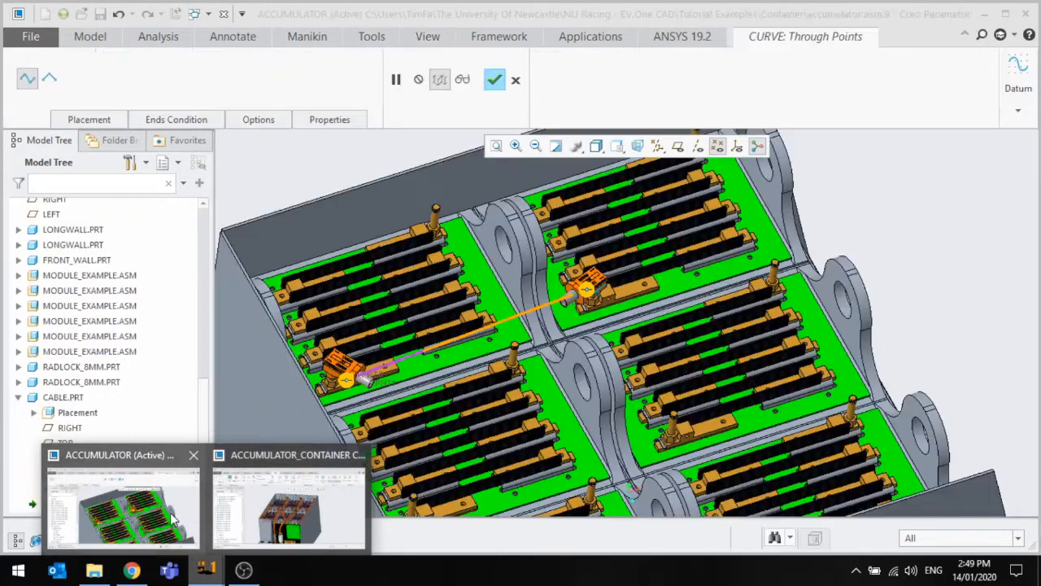
left_click(174, 517)
scroll(423, 315, "up", 1)
scroll(382, 314, "down", 1)
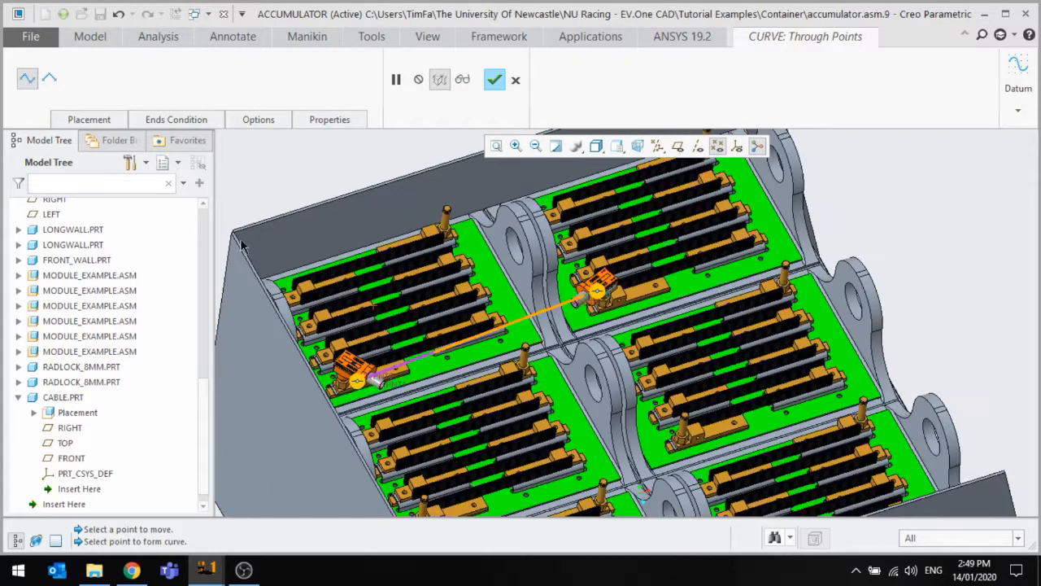
left_click(518, 81)
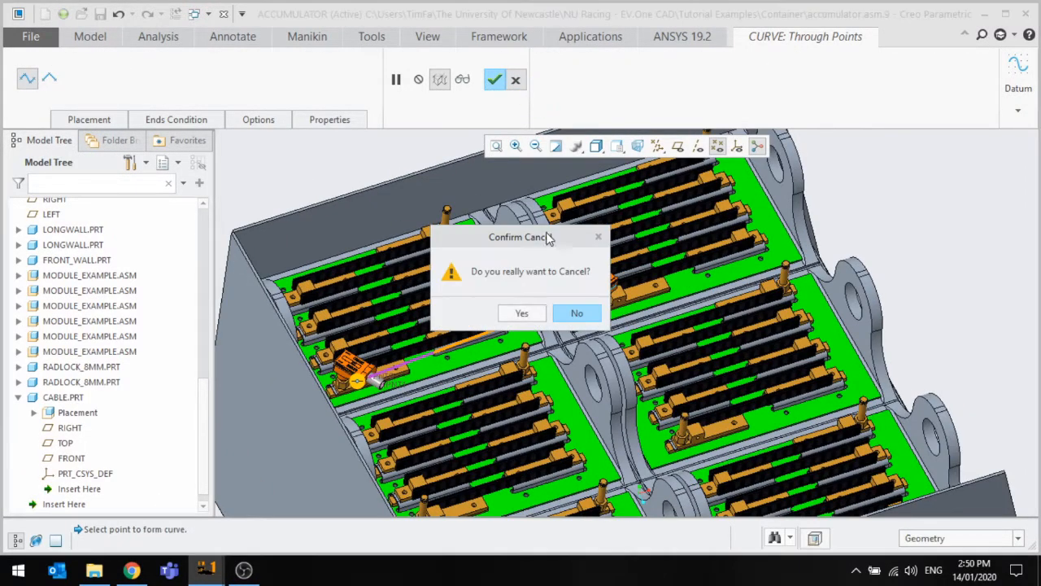
left_click(518, 312)
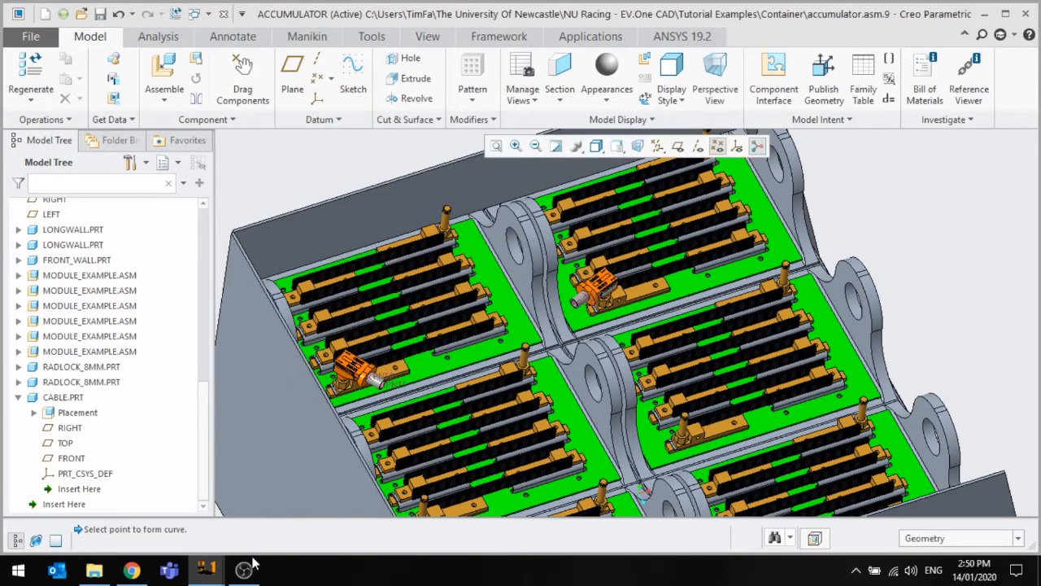
Switch to the ACCUMULATOR_CONTAINER assembly window and select the bent ACCUMULATOR_HV_CABLE sweep beside the BMS block.
left_click(206, 570)
left_click(342, 535)
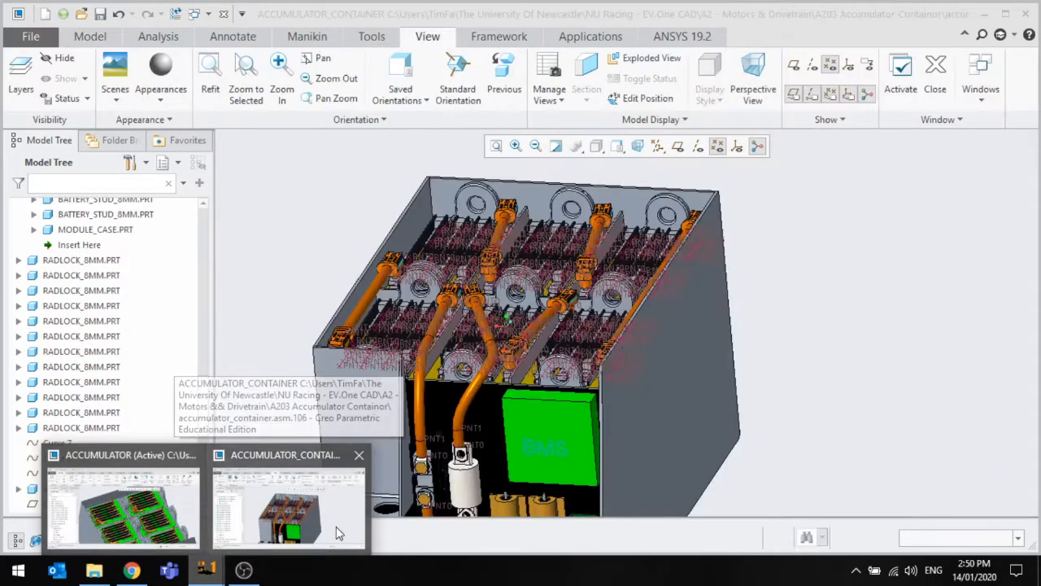
scroll(490, 410, "down", 5)
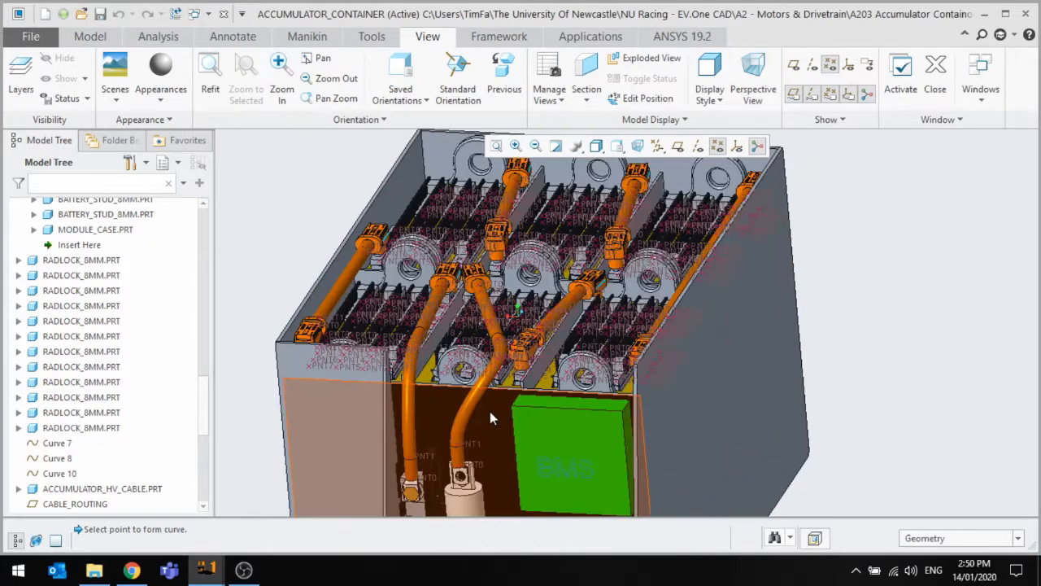
middle_click_drag(490, 411, 501, 387)
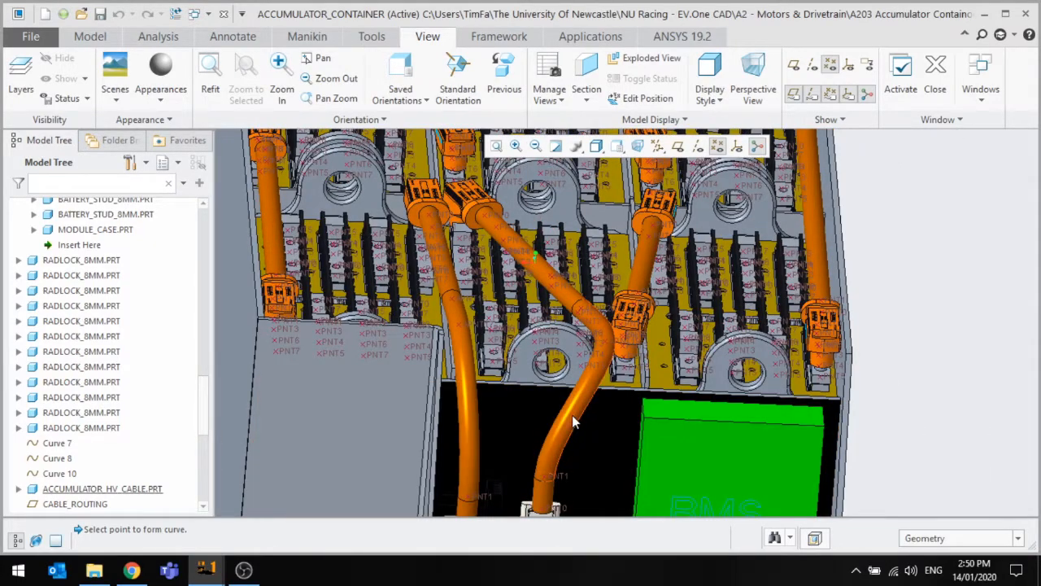
left_click(572, 415)
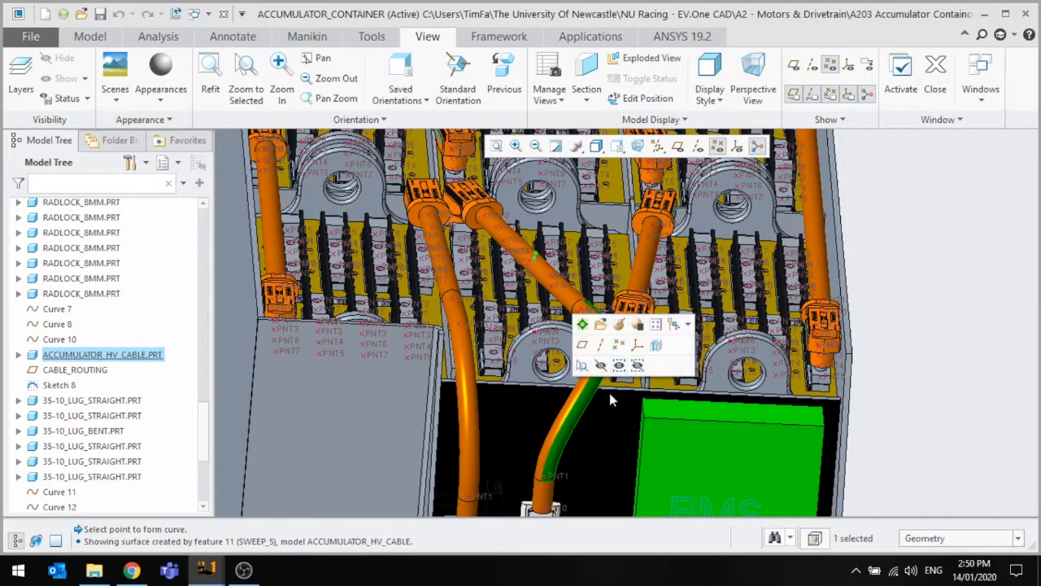
Examine the bent cable's route and the RADLOCK connectors around the modules, selecting the cable start point PNT0 inside one connector.
scroll(550, 474, "up", 3)
middle_click_drag(550, 474, 505, 318)
scroll(517, 342, "down", 6)
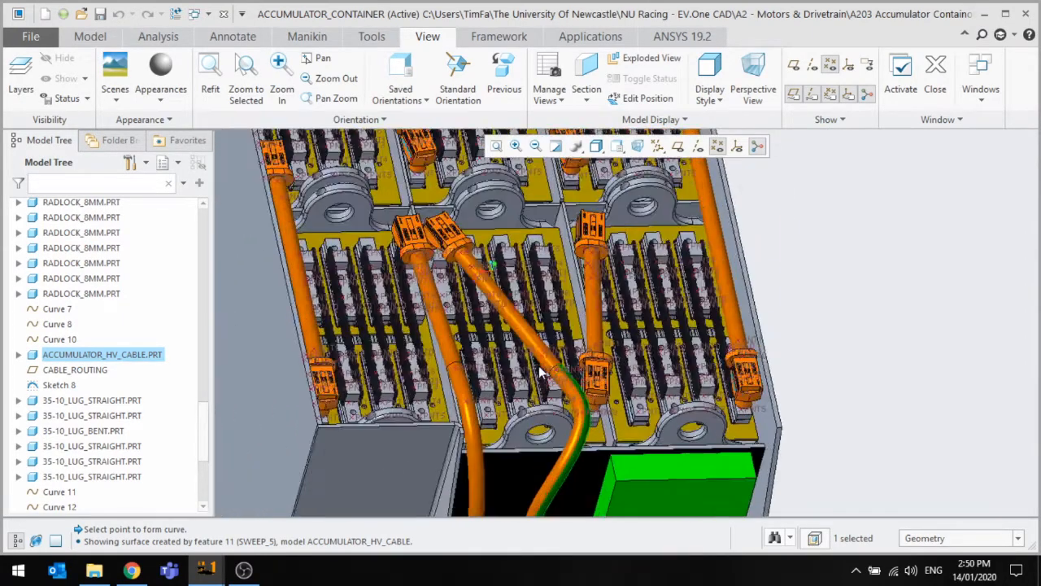
scroll(520, 345, "up", 5)
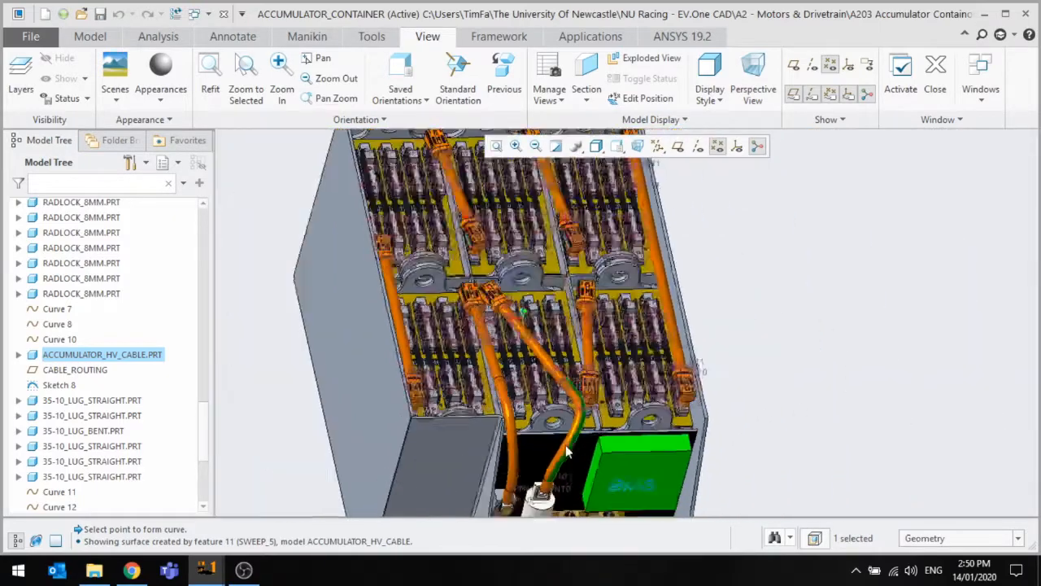
scroll(522, 337, "down", 7)
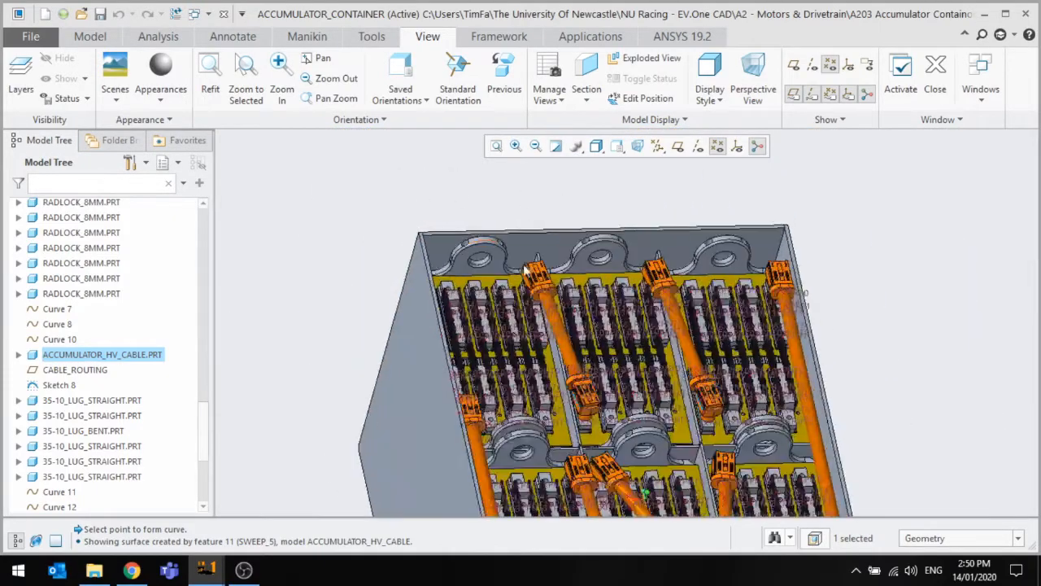
scroll(539, 323, "down", 2)
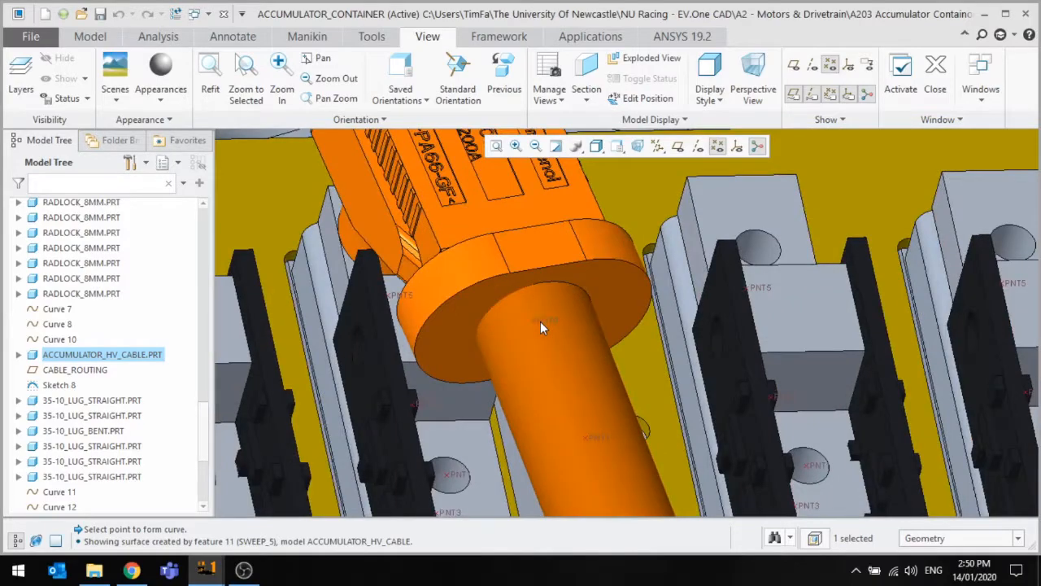
left_click(540, 321)
scroll(485, 222, "up", 5)
scroll(708, 172, "up", 5)
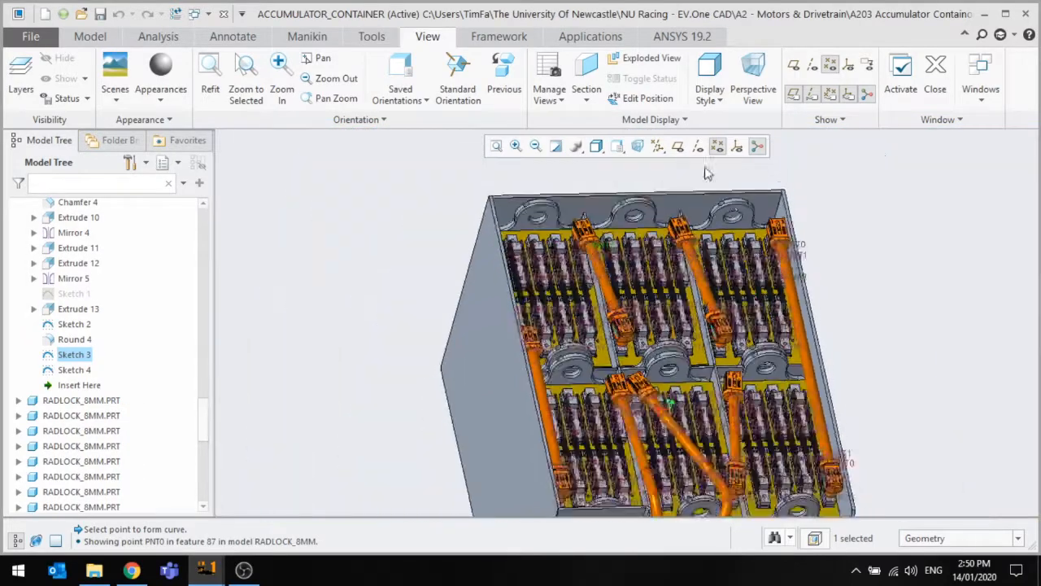
Trace the bent cable from its RADLOCK connector to the white cylindrical component beside the BMS block, and select the straight lug there.
scroll(696, 399, "down", 4)
scroll(641, 349, "down", 2)
scroll(611, 264, "down", 2)
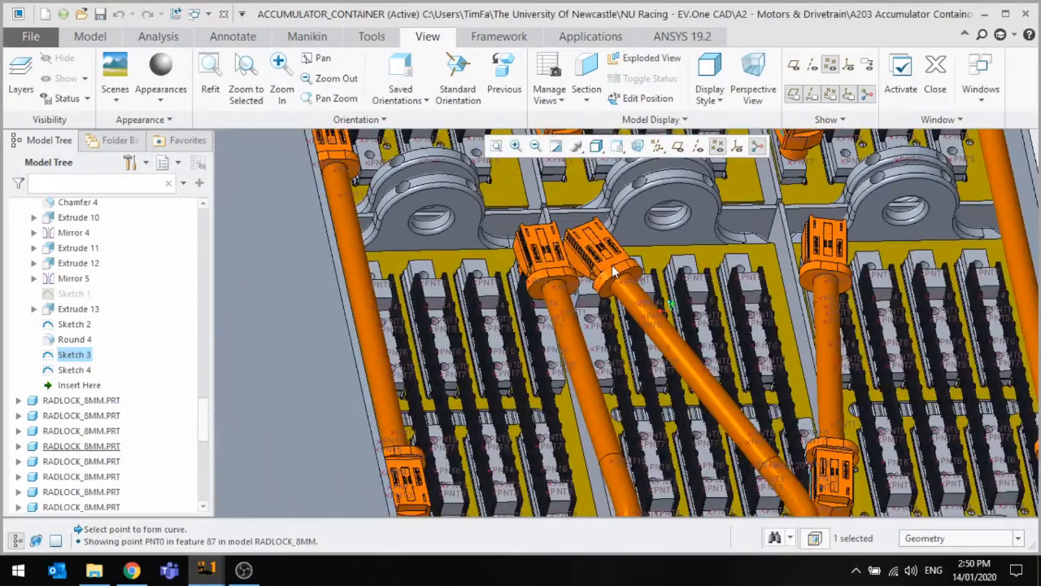
scroll(625, 292, "down", 2)
scroll(625, 291, "down", 2)
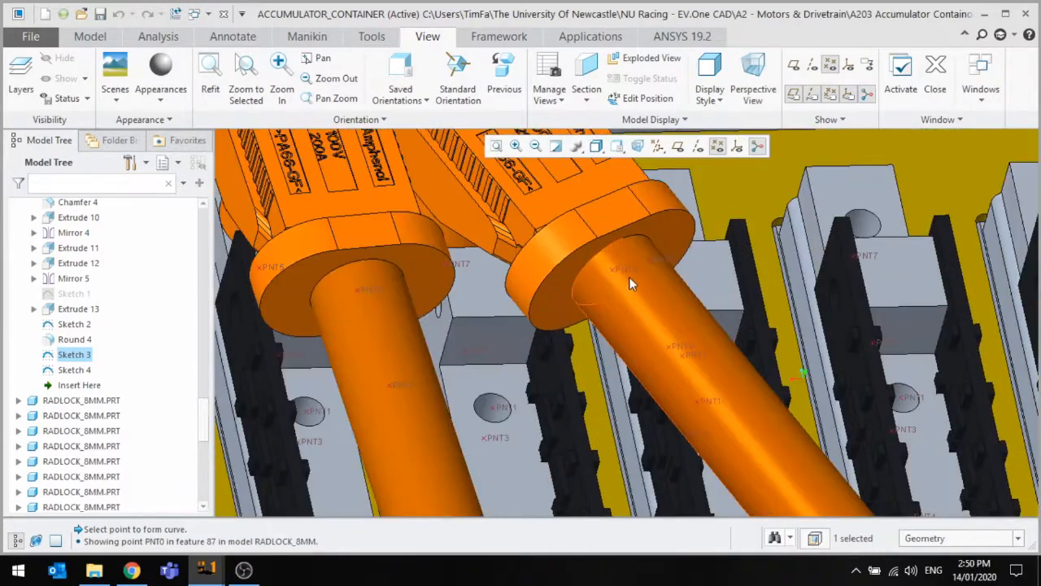
scroll(598, 257, "up", 5)
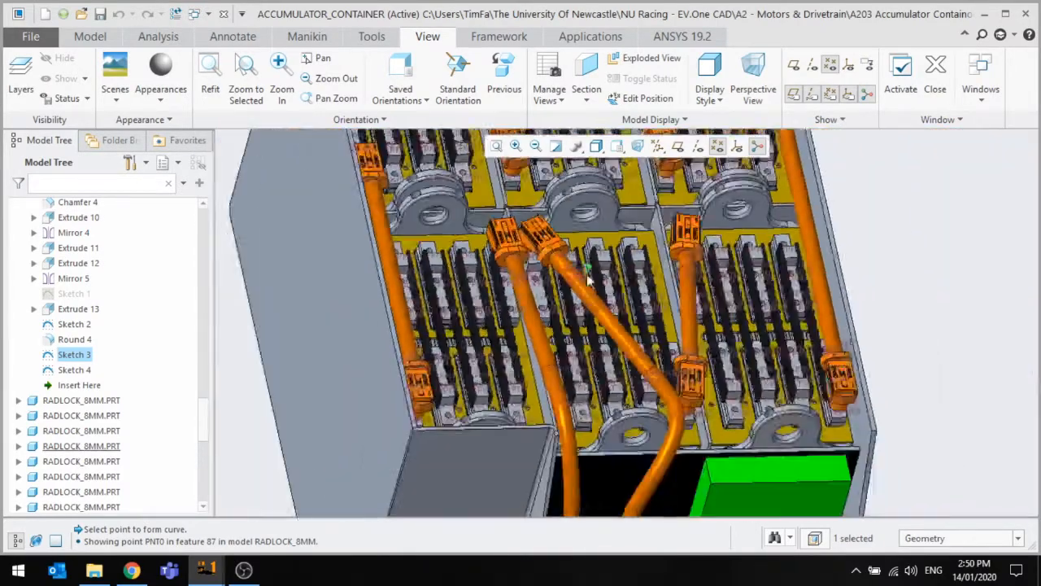
scroll(588, 278, "down", 5)
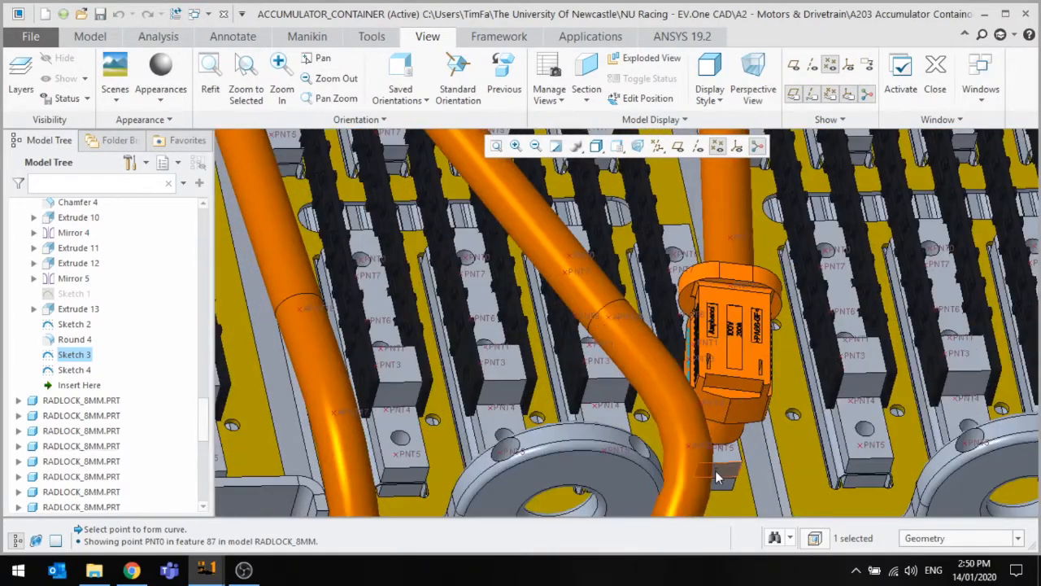
scroll(706, 357, "up", 6)
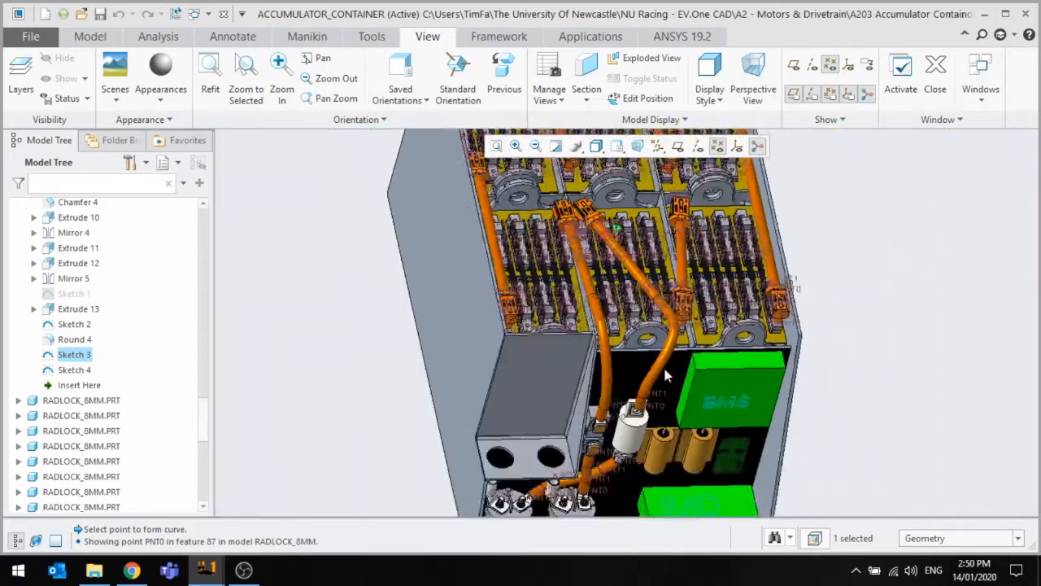
scroll(665, 375, "down", 6)
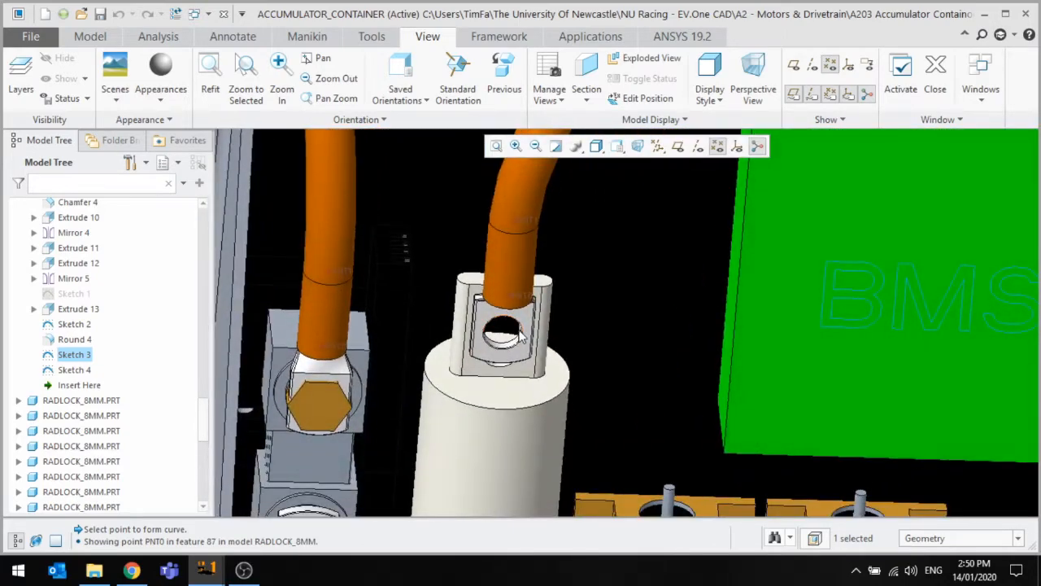
left_click(517, 259)
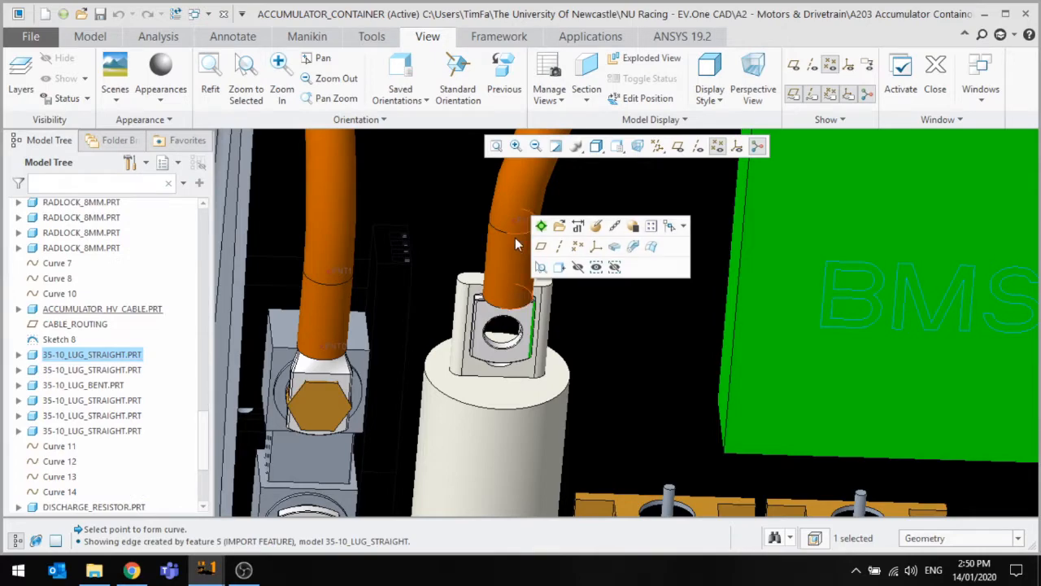
Examine the routed cables from above and from the side, from the module connectors down to the straight lugs.
scroll(514, 248, "up", 3)
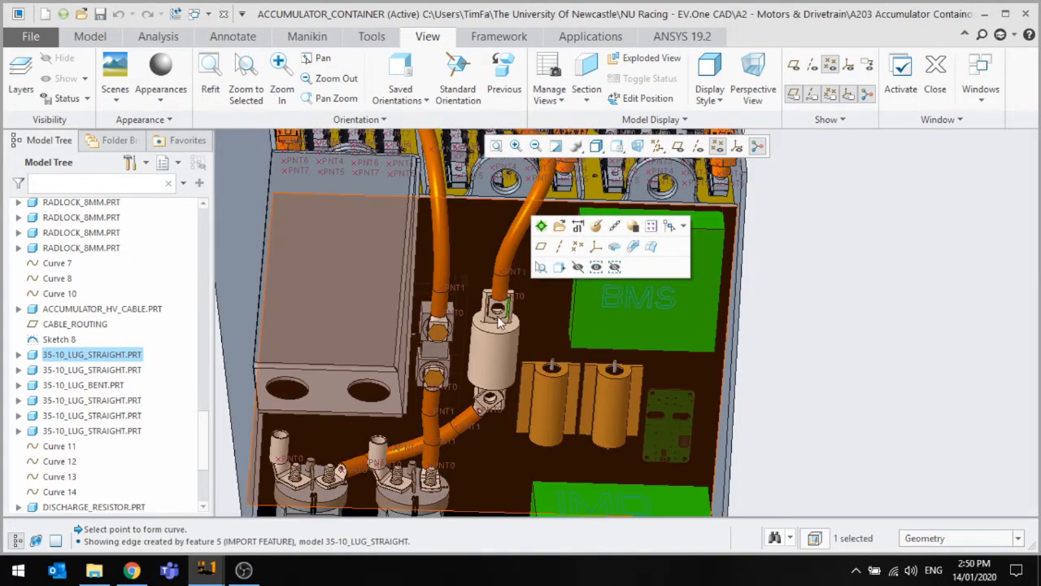
scroll(499, 321, "up", 4)
scroll(537, 362, "down", 3)
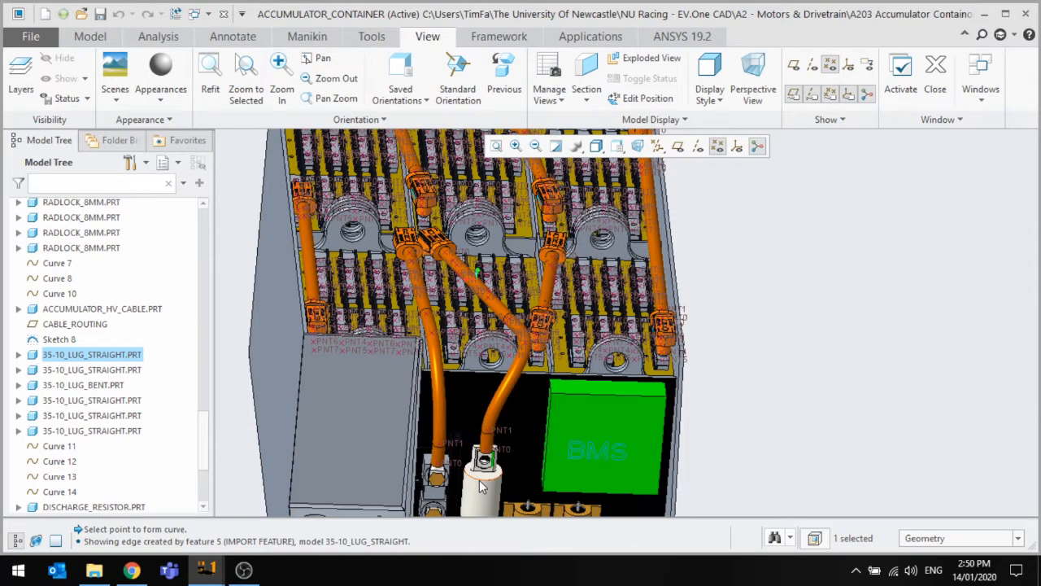
mouse_move(498, 421)
middle_mouse_down()
mouse_move(529, 372)
mouse_move(655, 382)
mouse_move(652, 355)
middle_mouse_up()
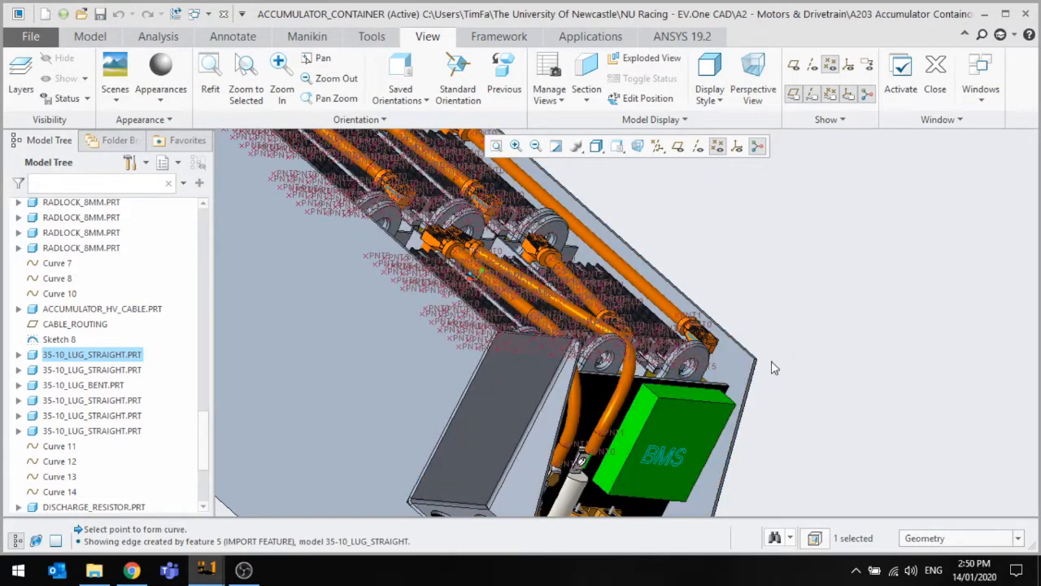
scroll(650, 411, "down", 3)
scroll(553, 423, "up", 4)
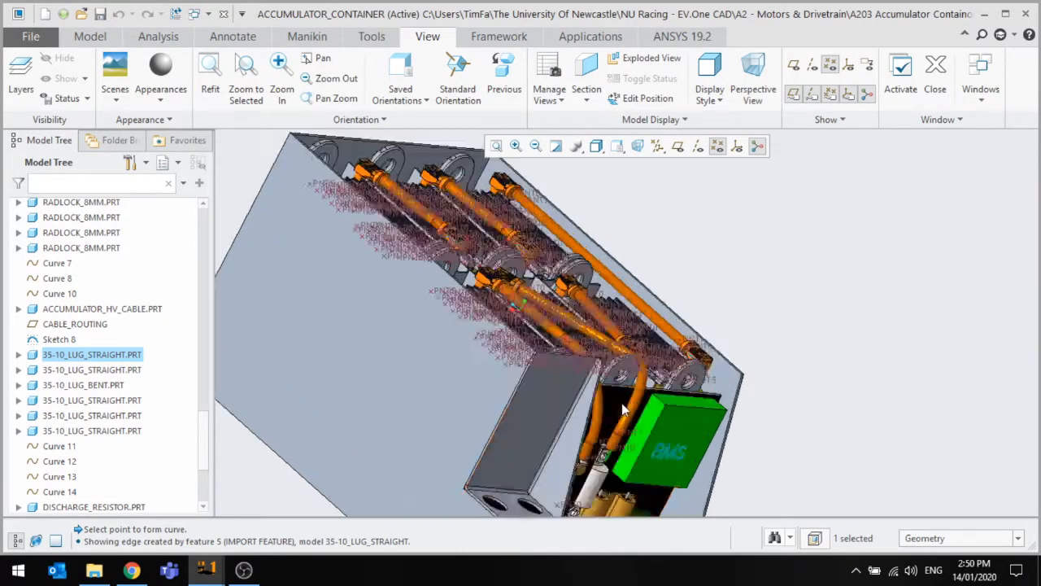
Switch to the ACCUMULATOR assembly window and define a through-points curve from PNT0 of one RADLOCK connector to the other connector's inner point.
mouse_move(206, 570)
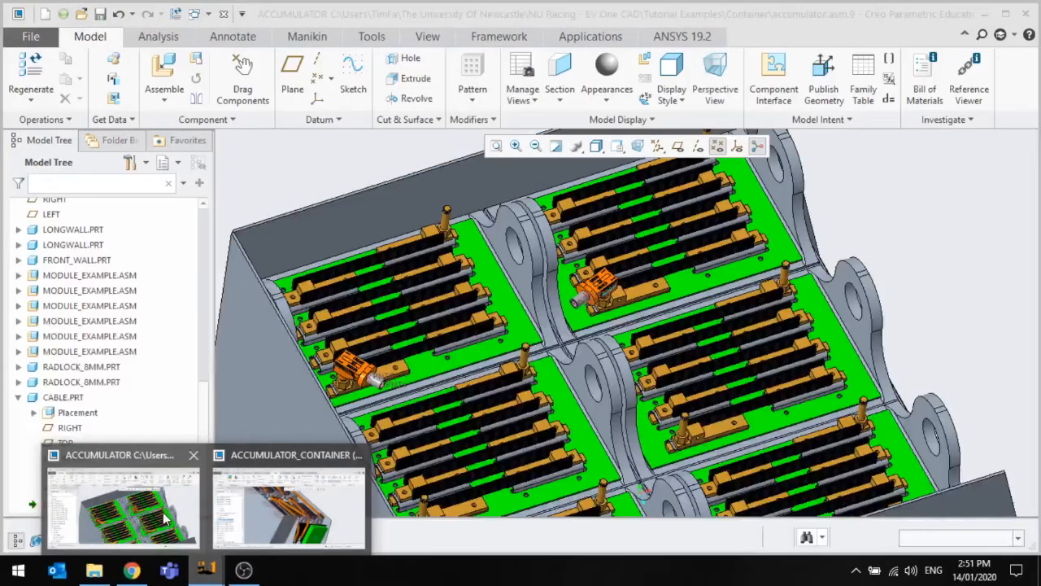
left_click(165, 519)
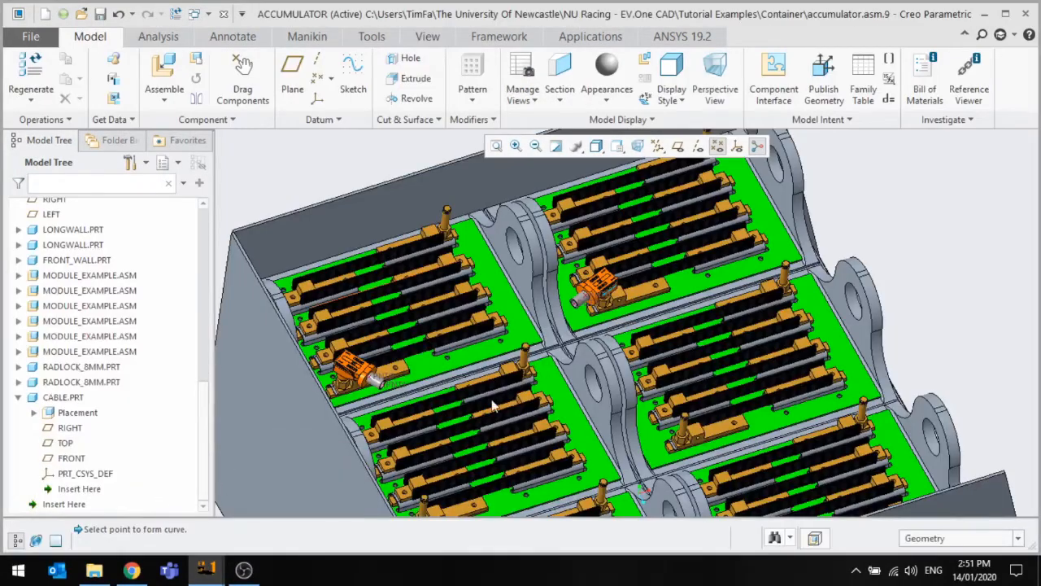
middle_click_drag(465, 409, 459, 384)
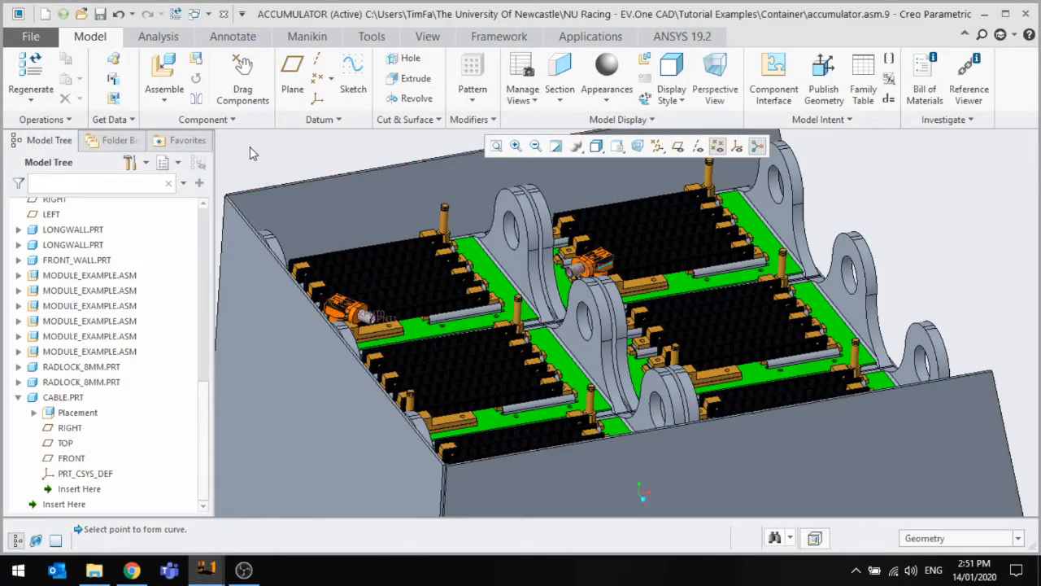
scroll(460, 316, "down", 3)
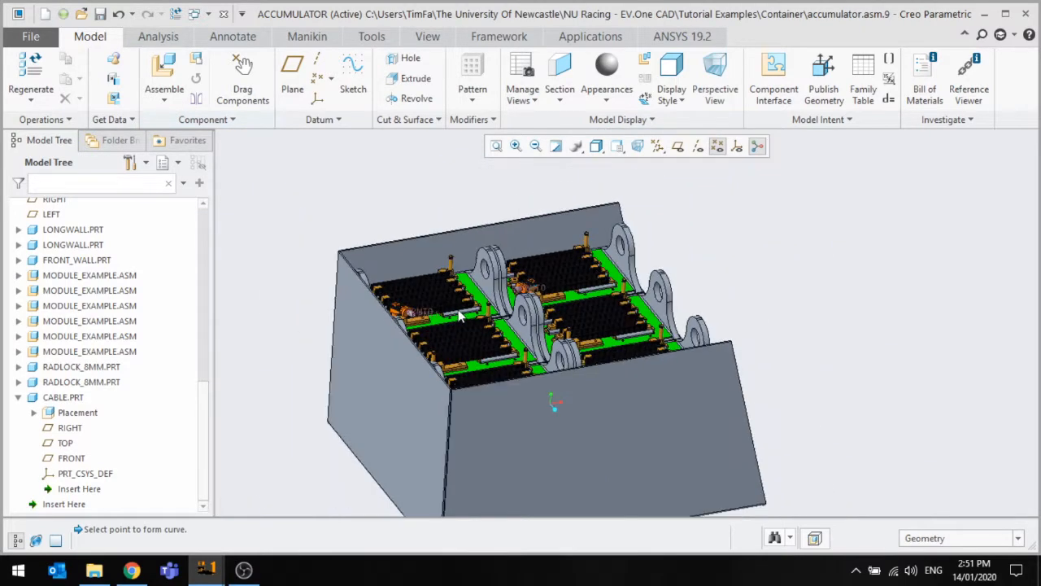
scroll(459, 316, "up", 5)
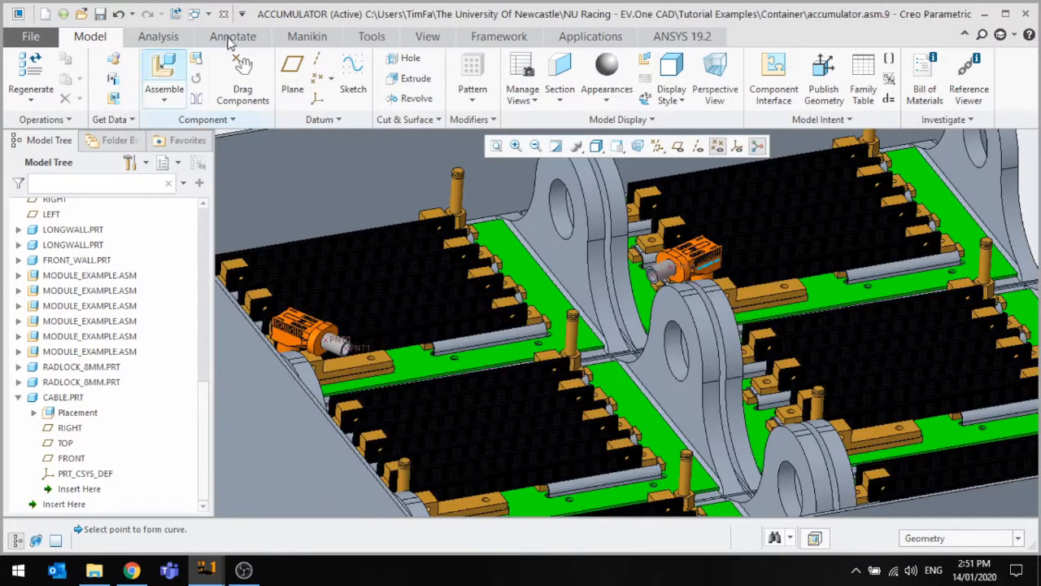
left_click(339, 120)
left_click(316, 139)
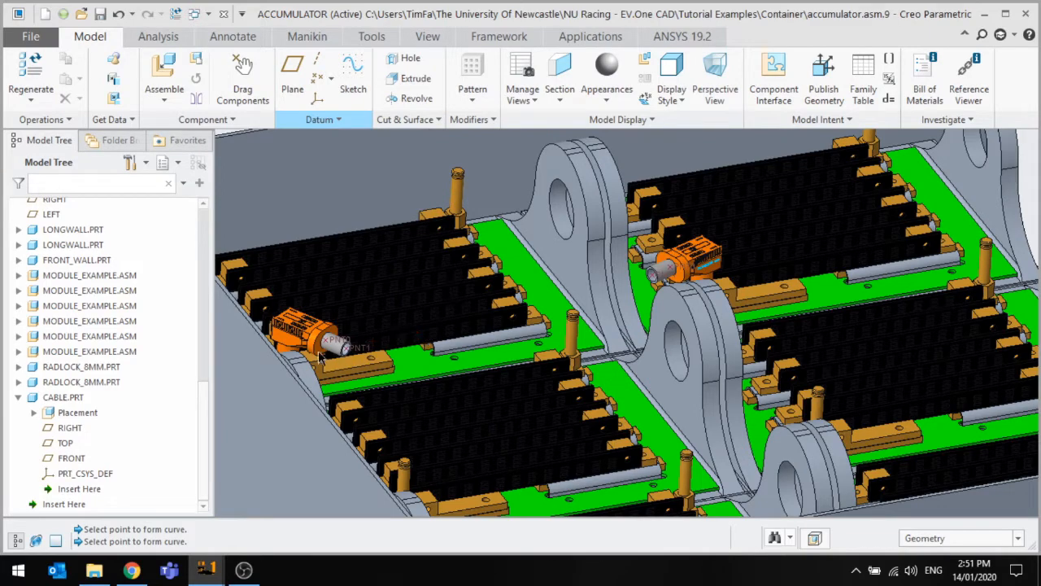
scroll(328, 344, "up", 2)
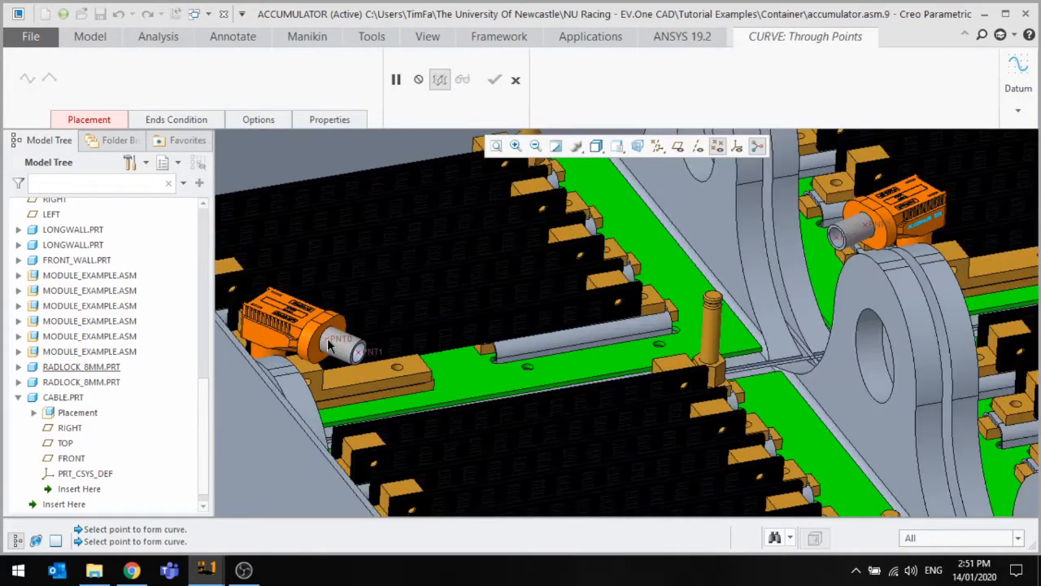
left_click(875, 228)
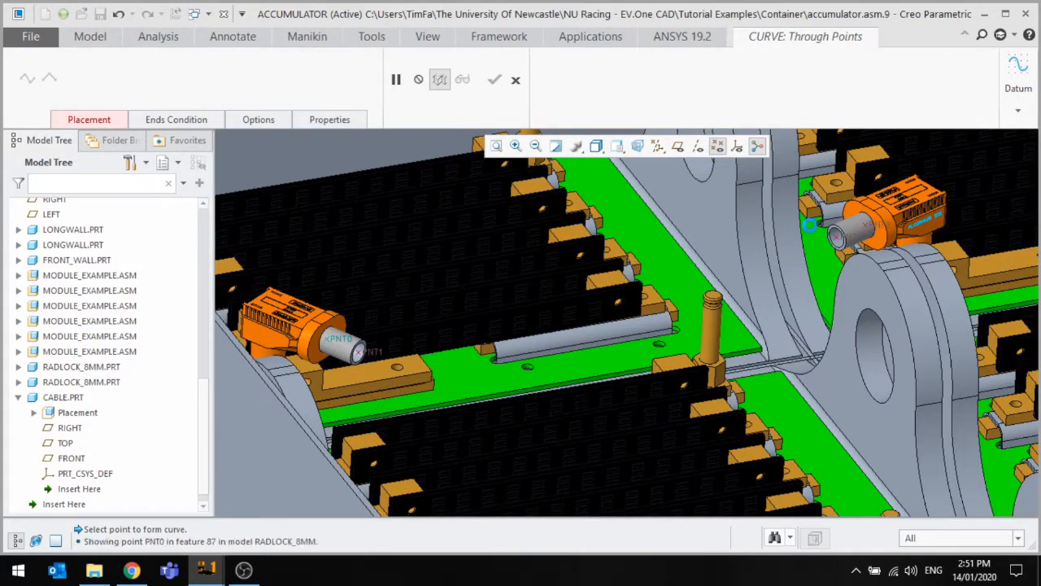
Enable Tweak curve for the new through-points curve and open its tweak settings.
left_click(241, 121)
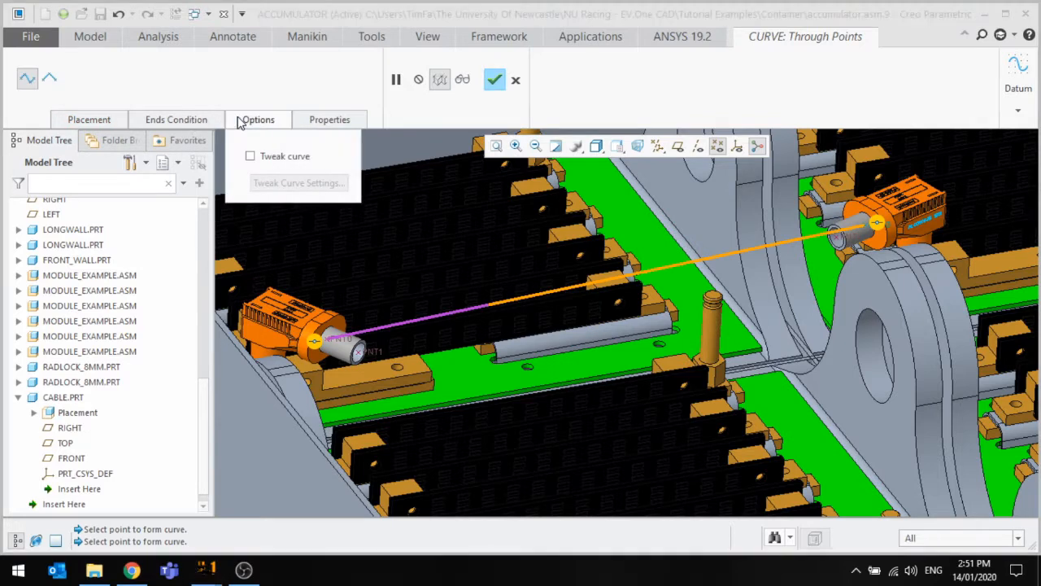
left_click(493, 309)
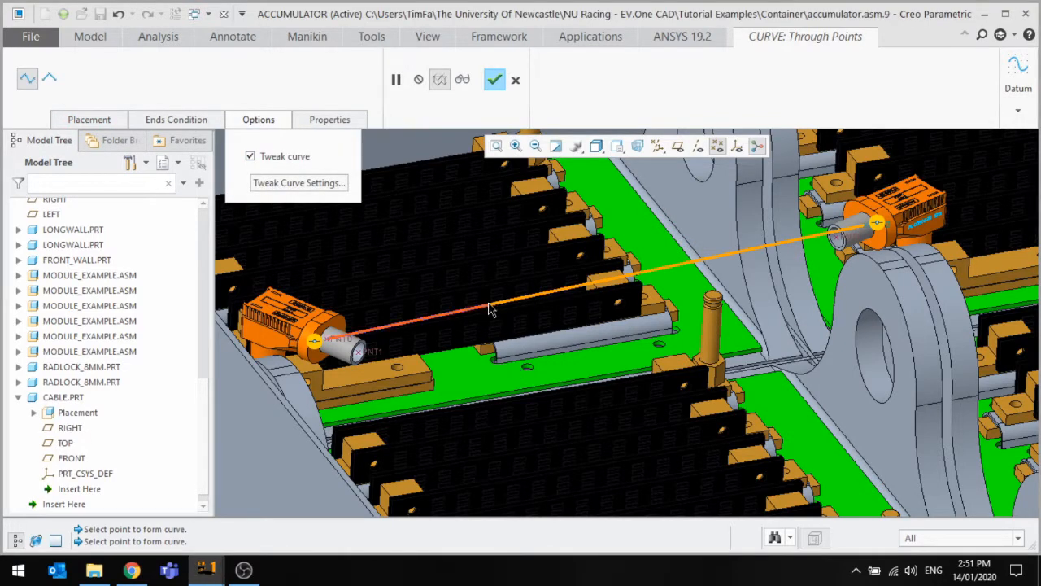
left_click(299, 184)
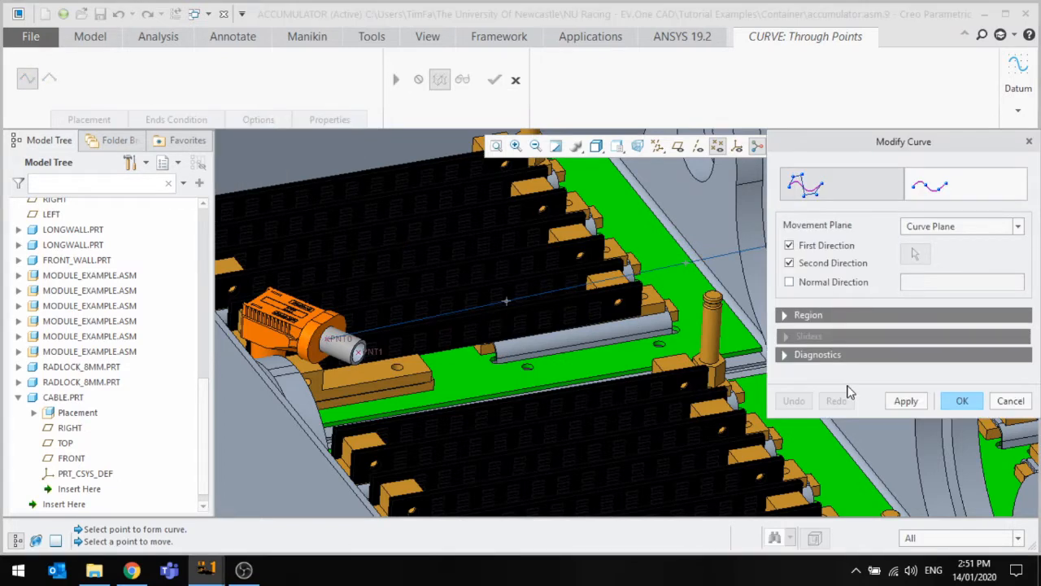
Try the Smooth Region restriction, then set the region to Local with Curve Plane as the movement plane.
left_click(797, 316)
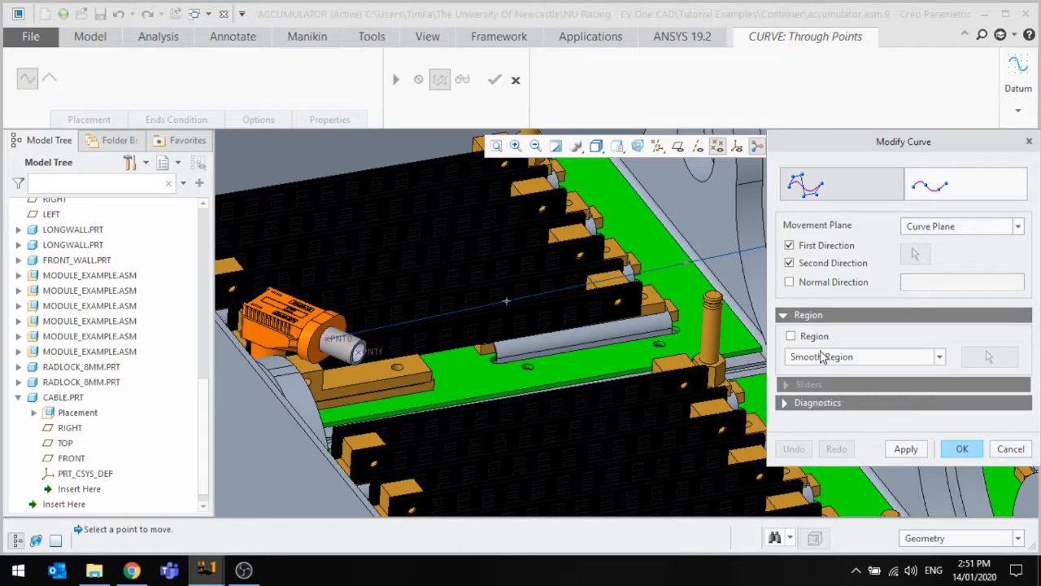
left_click(809, 337)
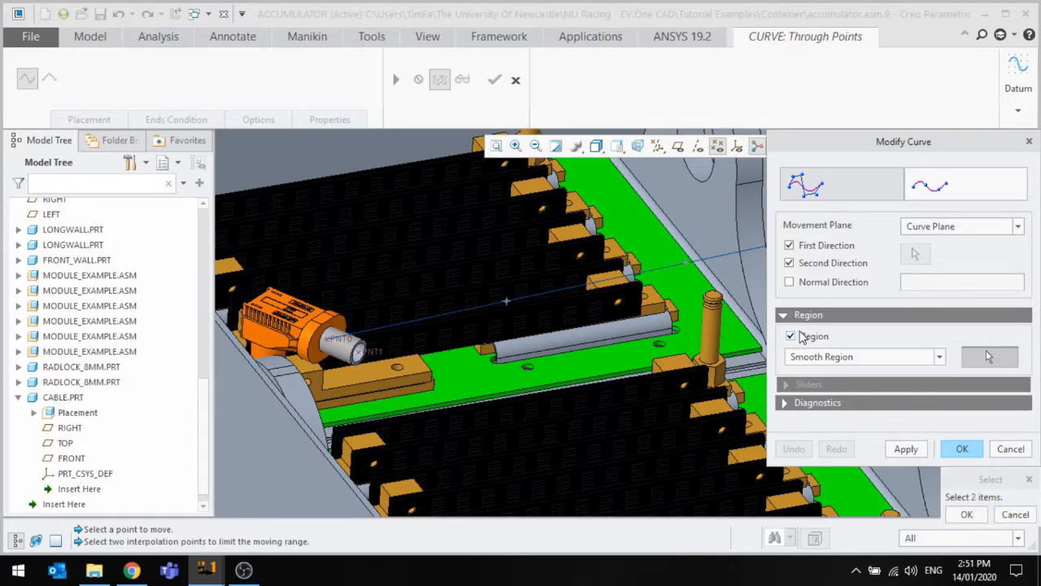
left_click(801, 334)
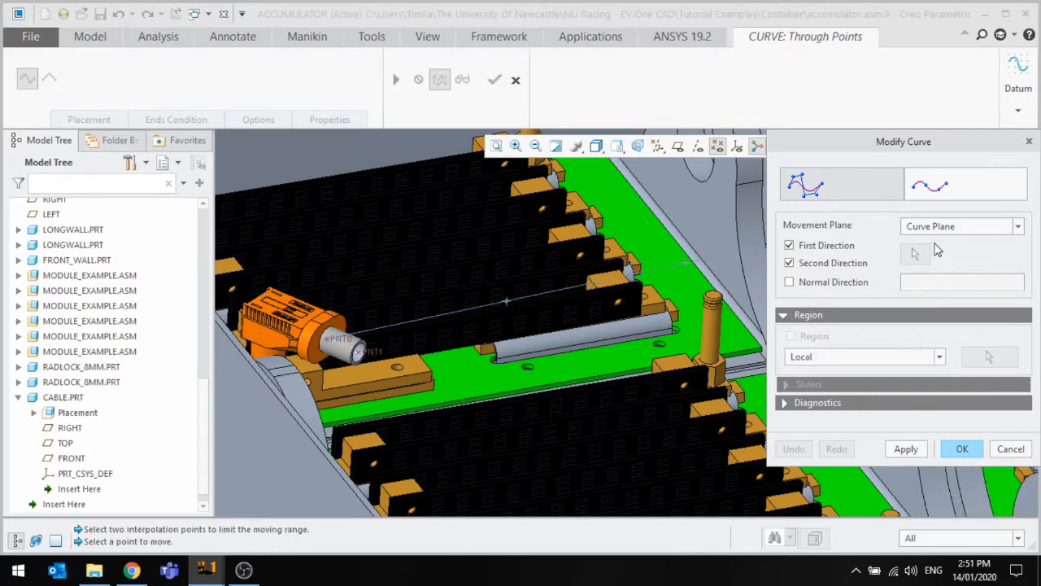
left_click(940, 228)
left_click(940, 238)
Move the curve's control point nearest the second connector toward the golden stud at the gap between the modules.
scroll(506, 327, "up", 6)
middle_click_drag(506, 327, 555, 372)
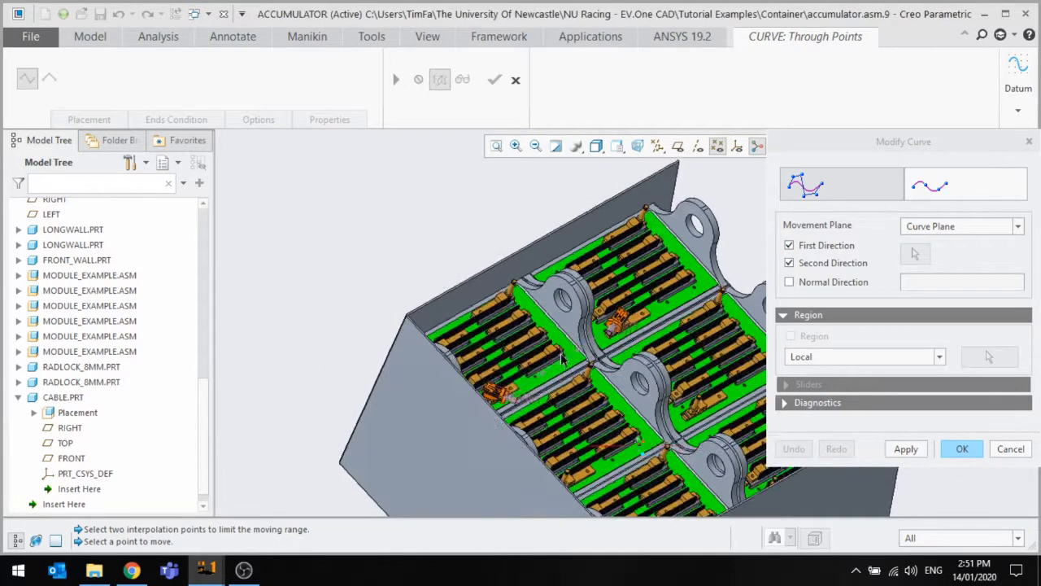
scroll(556, 372, "down", 6)
scroll(493, 350, "up", 5)
scroll(502, 345, "down", 5)
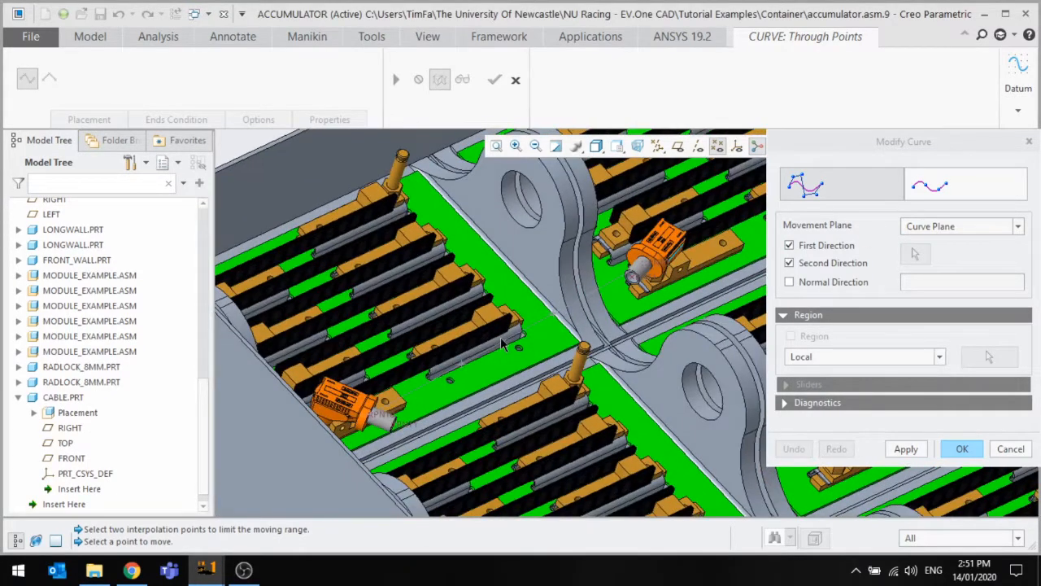
scroll(567, 386, "down", 3)
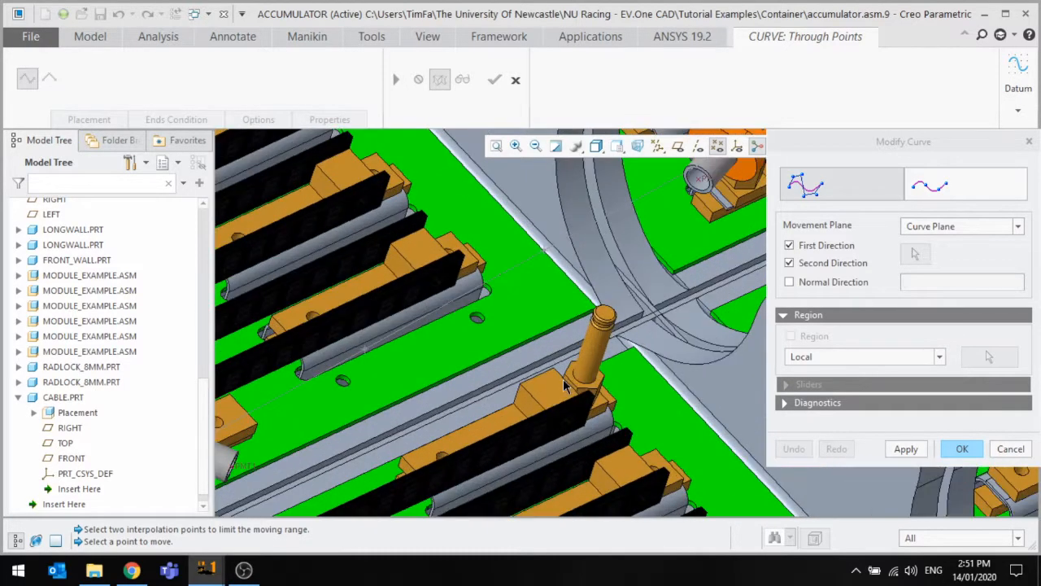
scroll(651, 323, "up", 3)
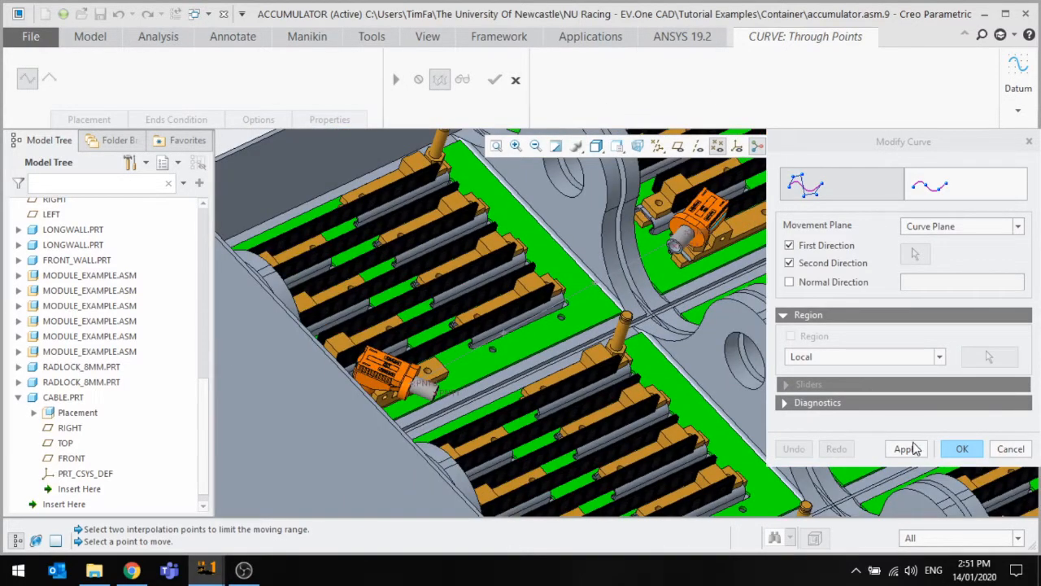
left_click_drag(596, 285, 617, 304)
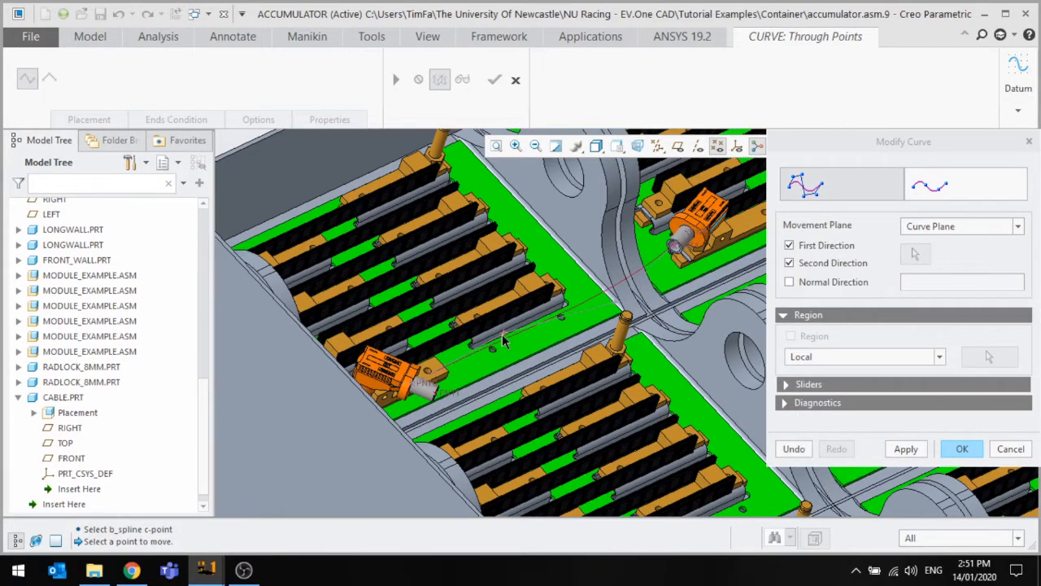
Pull the curve's control point nearest the first connector toward the gap between the modules, then accept the tweak and complete the curve.
left_click_drag(502, 335, 566, 542)
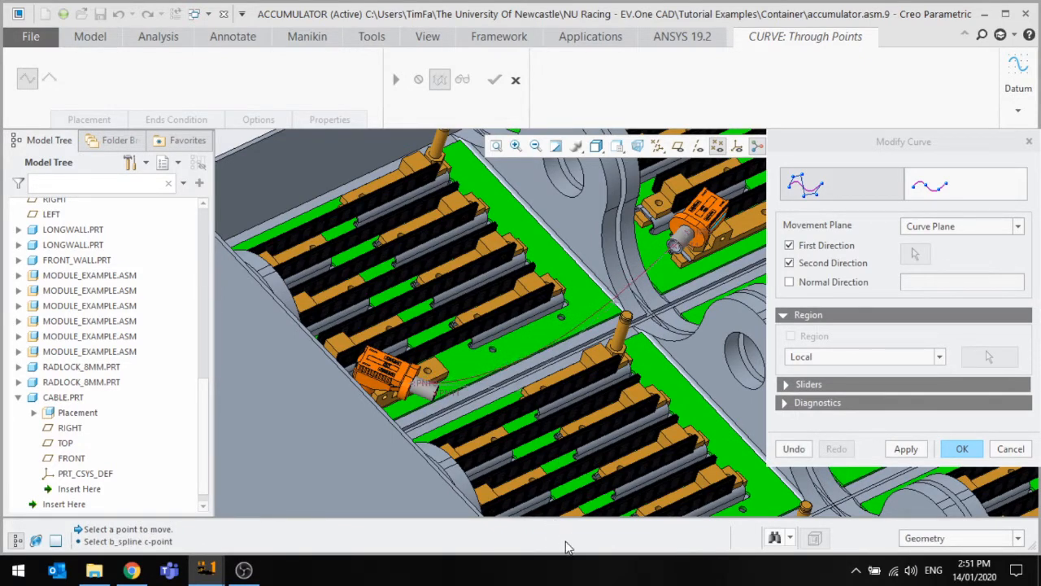
middle_click_drag(474, 355, 527, 366)
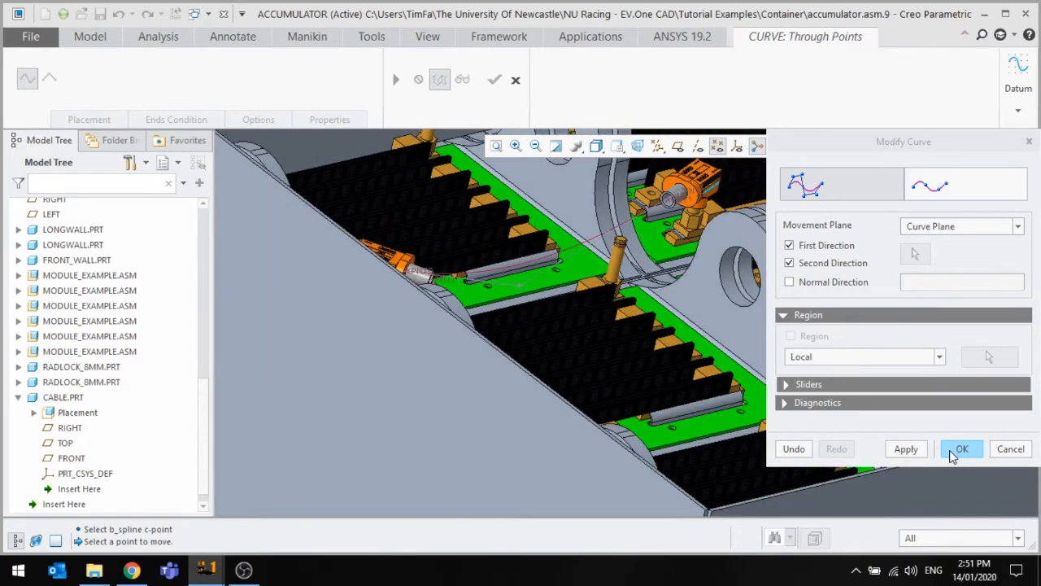
left_click(954, 457)
scroll(713, 359, "up", 2)
middle_click_drag(708, 356, 581, 392)
scroll(581, 394, "down", 4)
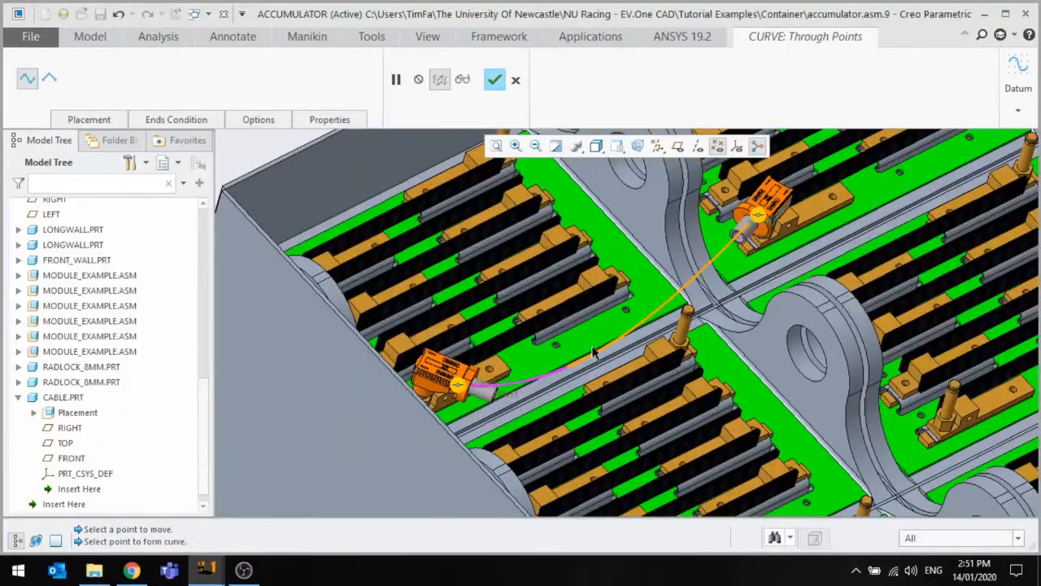
left_click(496, 79)
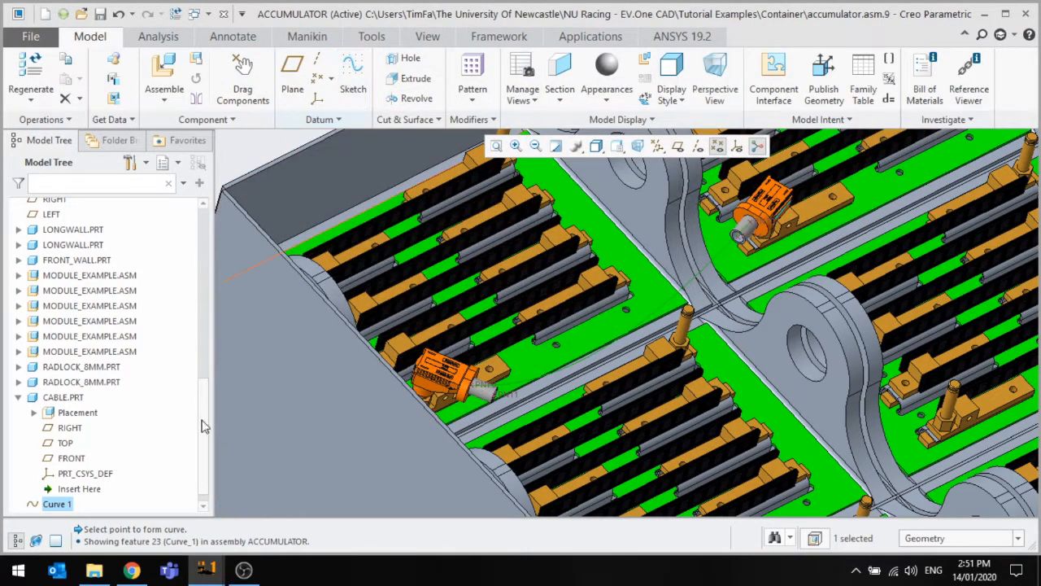
Activate CABLE.PRT for editing within the ACCUMULATOR assembly.
scroll(81, 452, "down", 1)
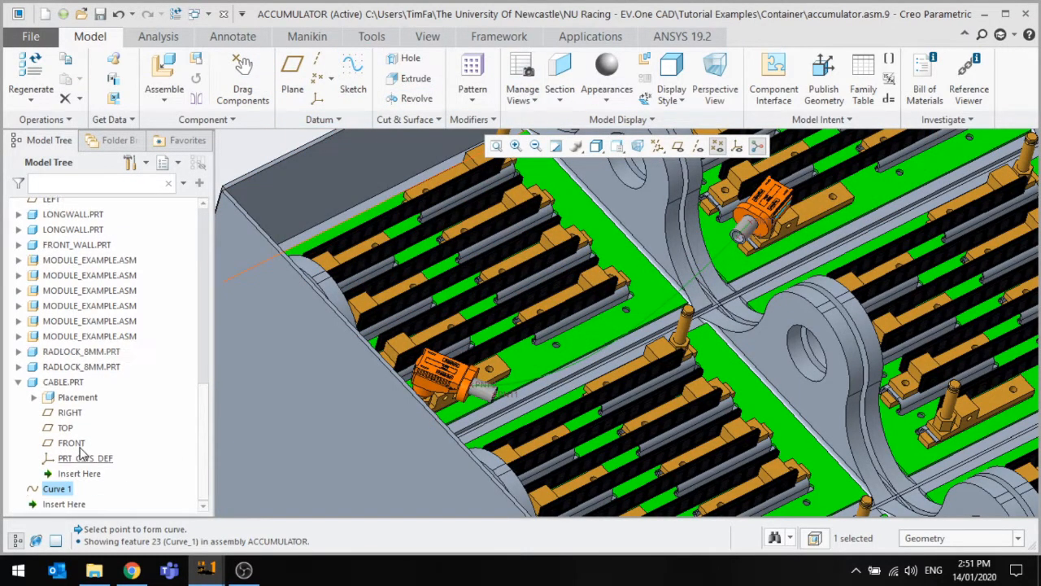
left_click(64, 382)
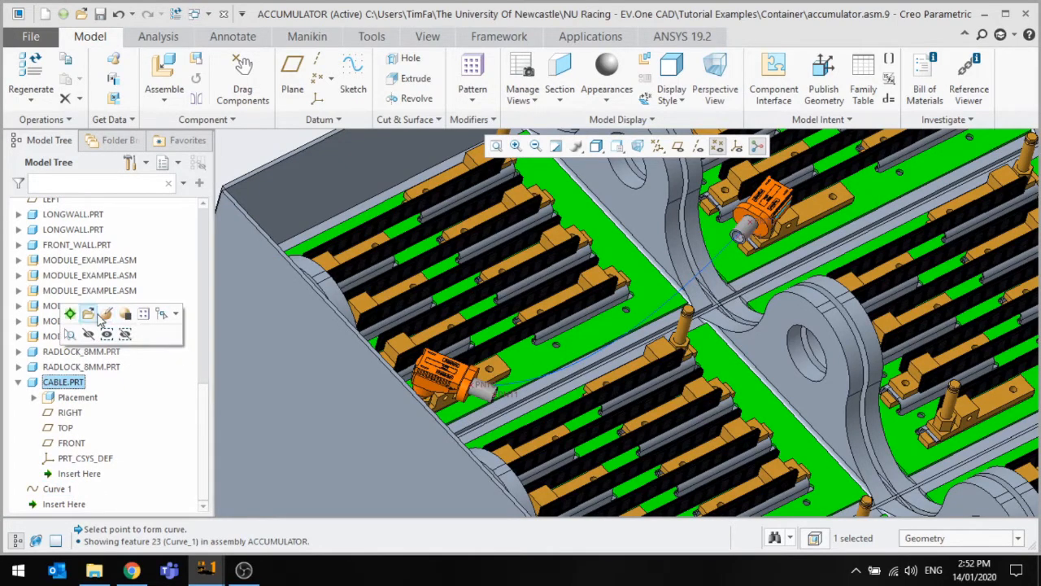
left_click(106, 315)
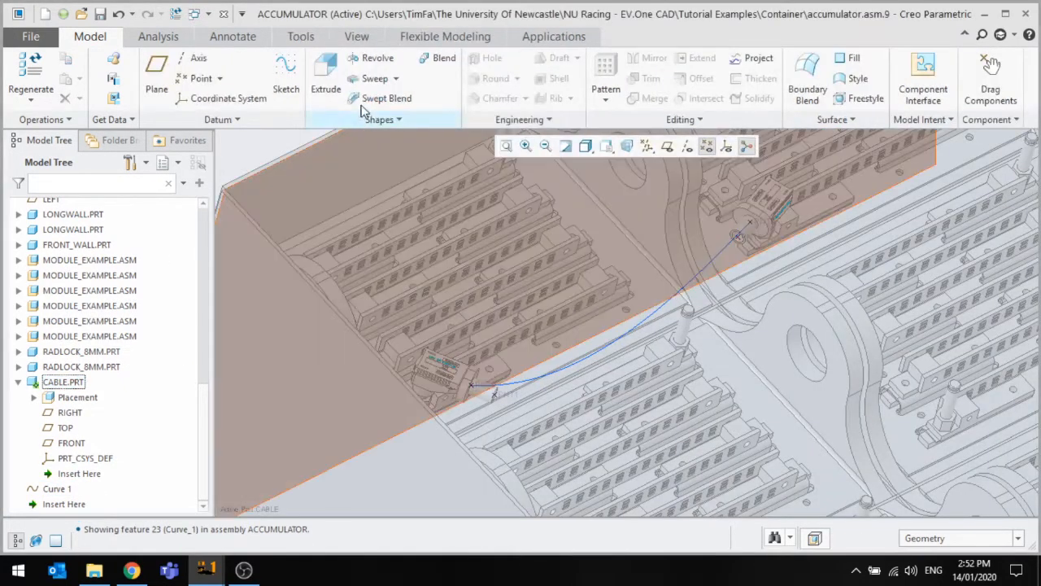
left_click(362, 98)
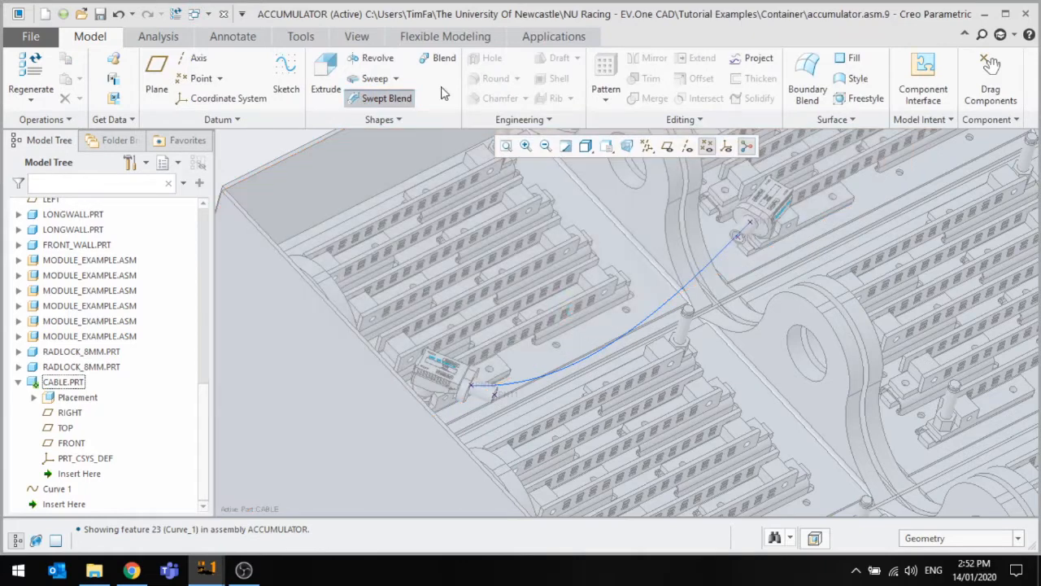
left_click(562, 368)
left_click(684, 294)
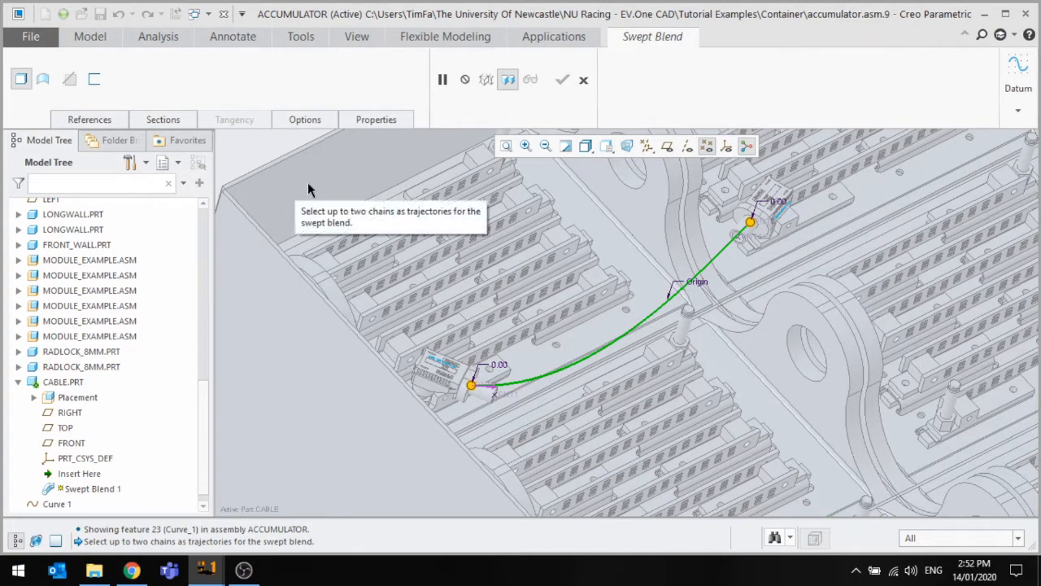
left_click(583, 79)
left_click(525, 313)
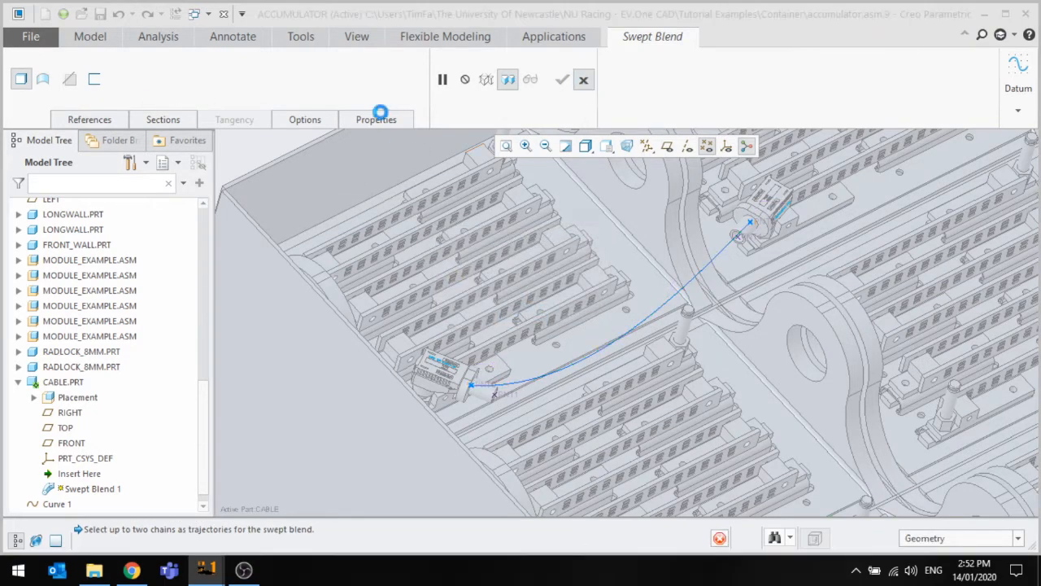
Start a solid Sweep in CABLE.PRT with the through-points curve as its trajectory and open the section sketch.
left_click(691, 292)
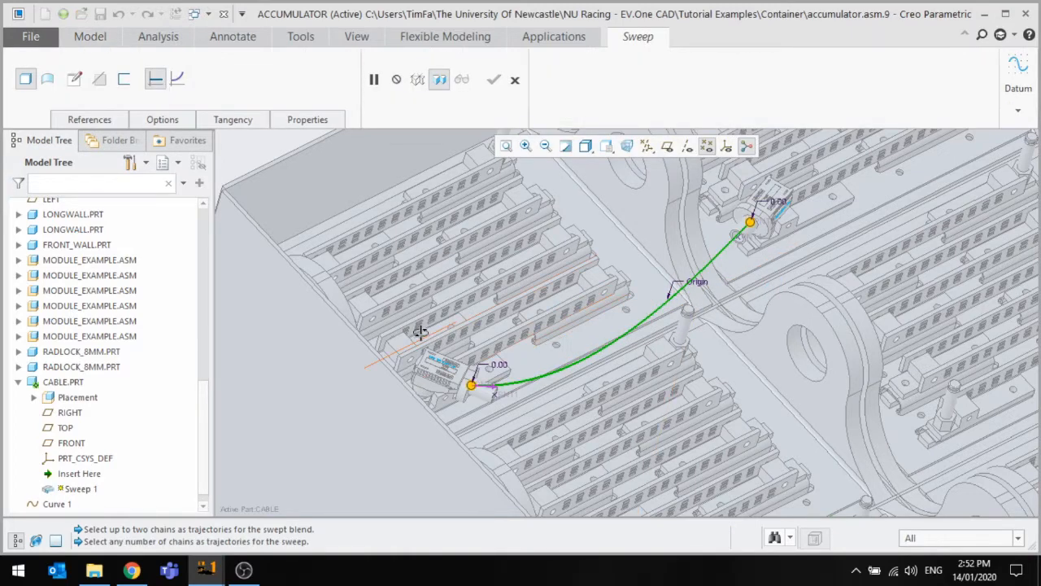
middle_click_drag(418, 330, 363, 251)
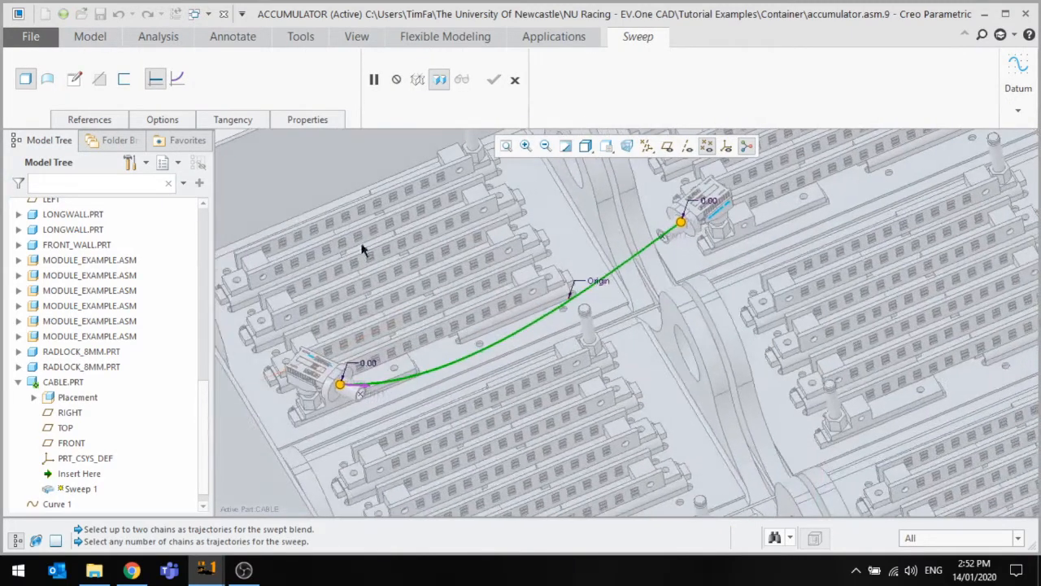
left_click(76, 79)
scroll(570, 281, "down", 3)
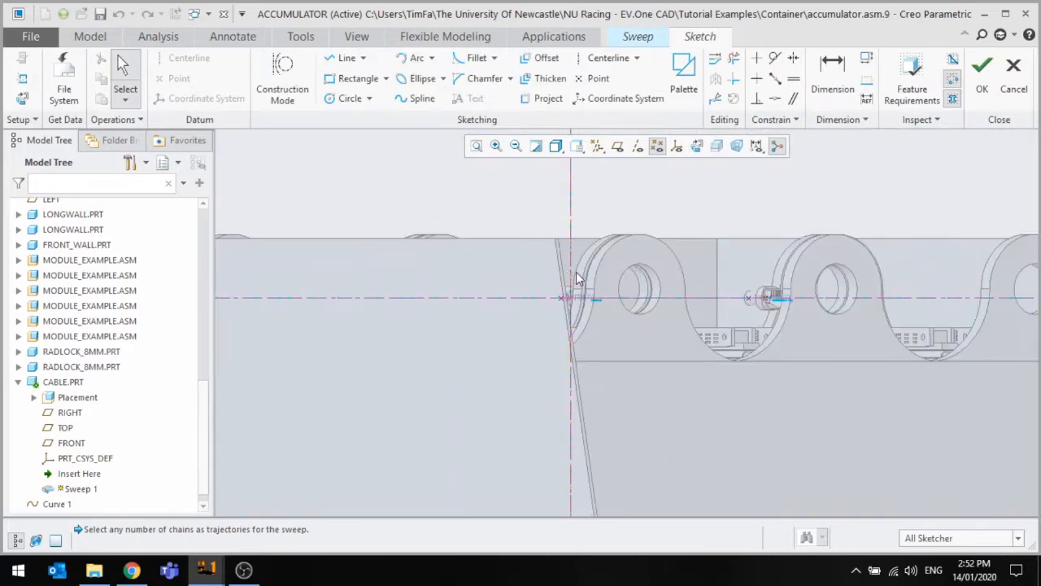
Sketch a circle of diameter 16 centred on the trajectory's start point as the section and complete the sweep.
scroll(574, 284, "down", 5)
left_click(348, 98)
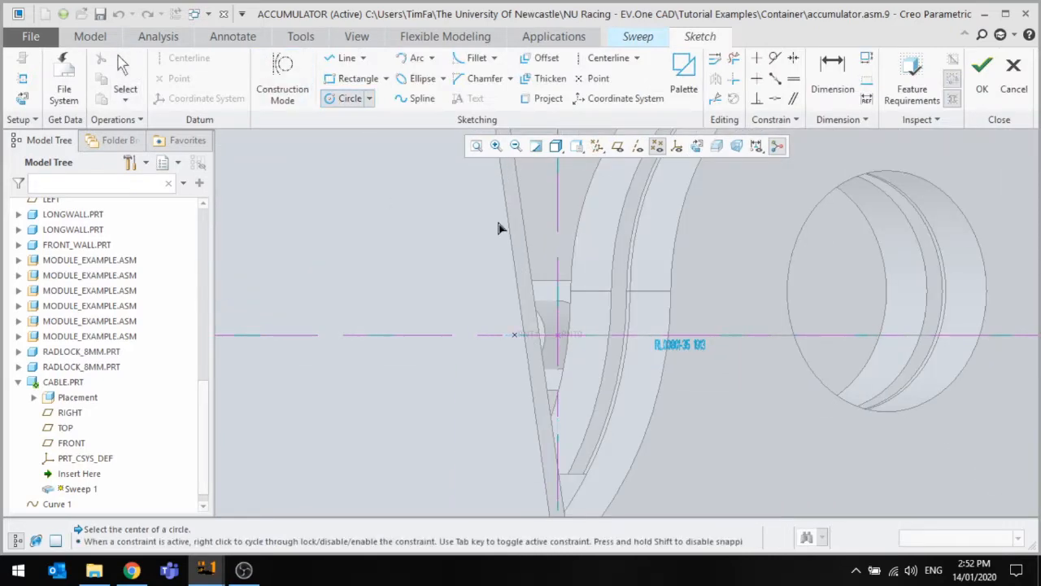
left_click(558, 334)
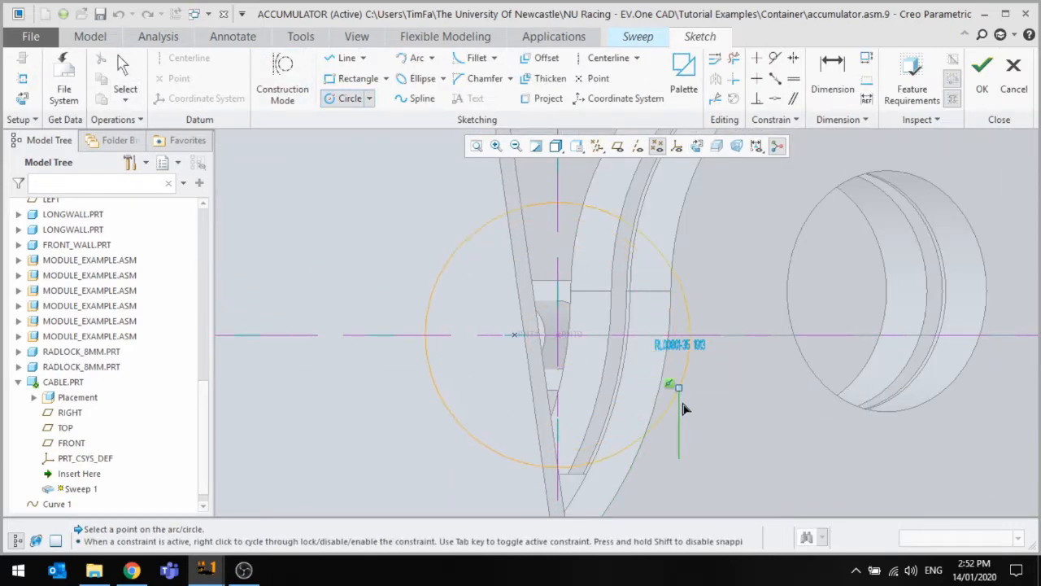
left_click(704, 410)
middle_click(572, 285)
double_click(376, 180)
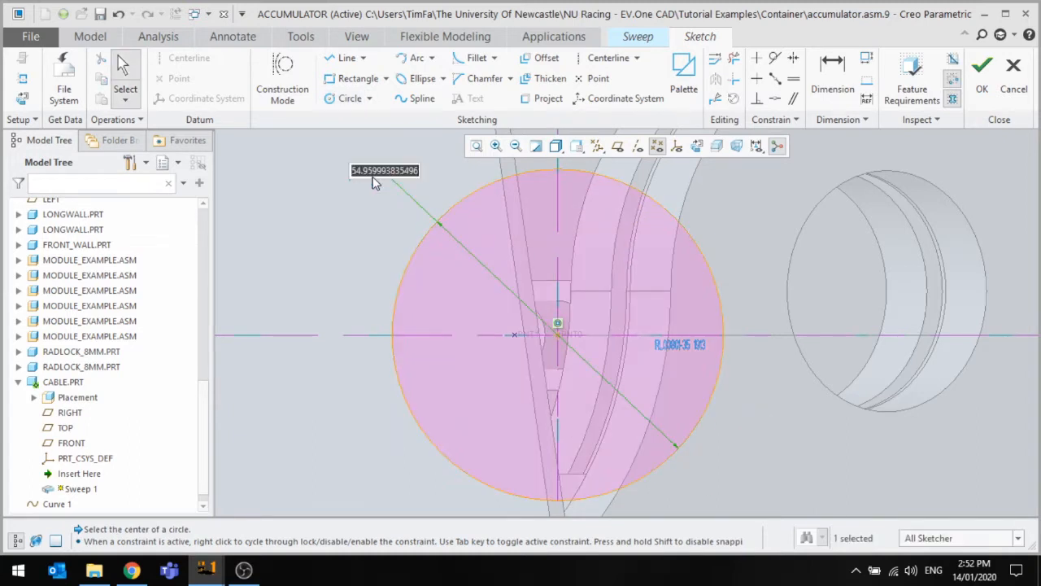
type("16")
key("Return")
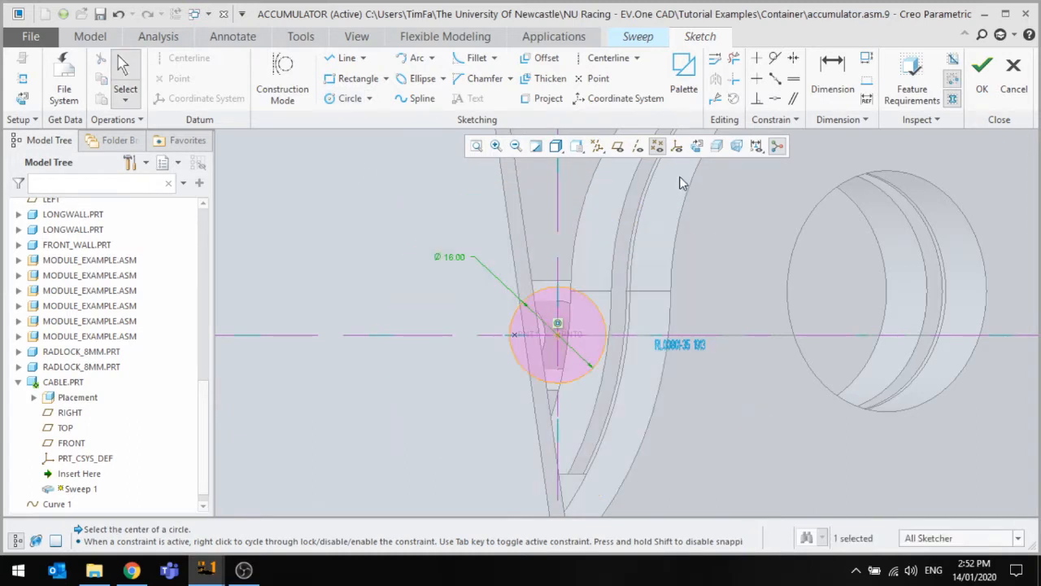
left_click(982, 69)
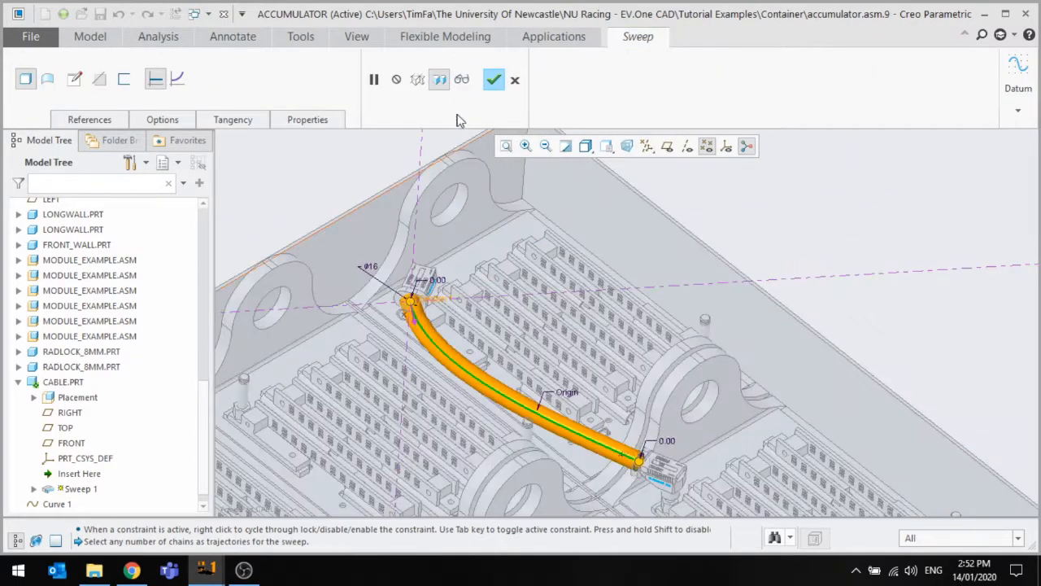
left_click(494, 79)
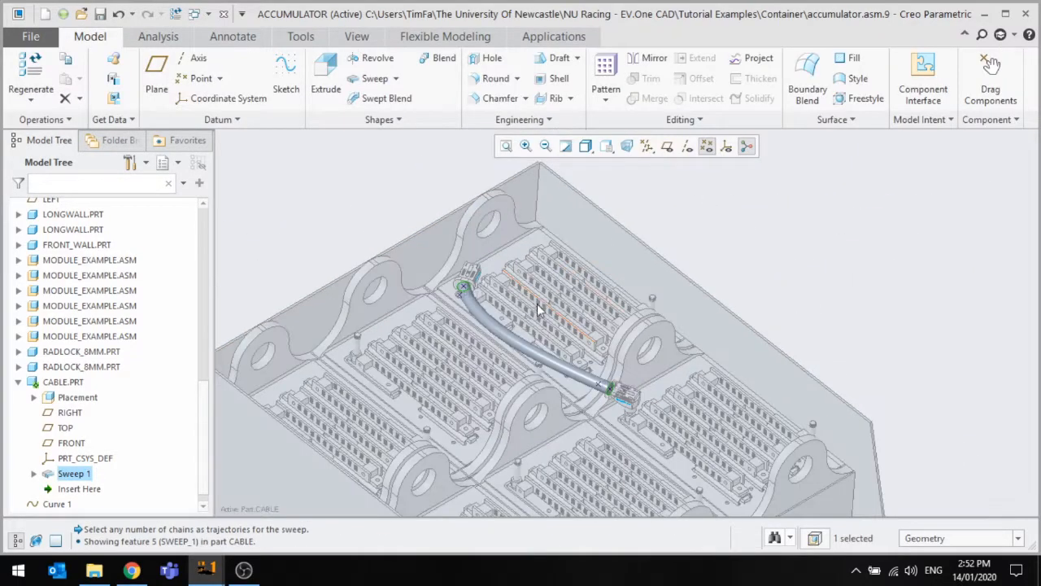
Examine the swept cable's ends at both RADLOCK connectors and its path across the modules.
middle_click_drag(537, 310, 307, 246)
scroll(445, 291, "down", 6)
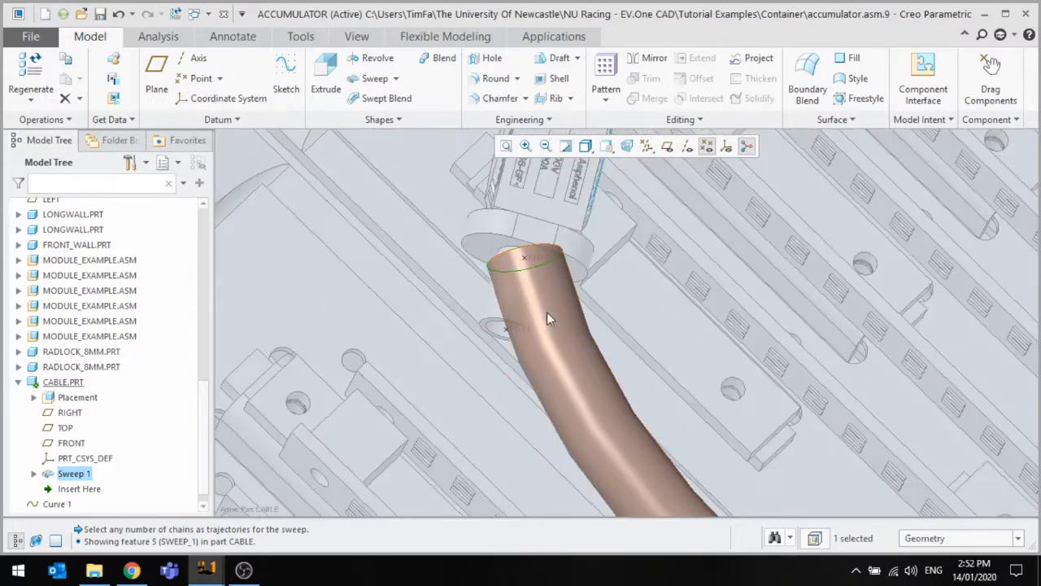
scroll(516, 226, "up", 3)
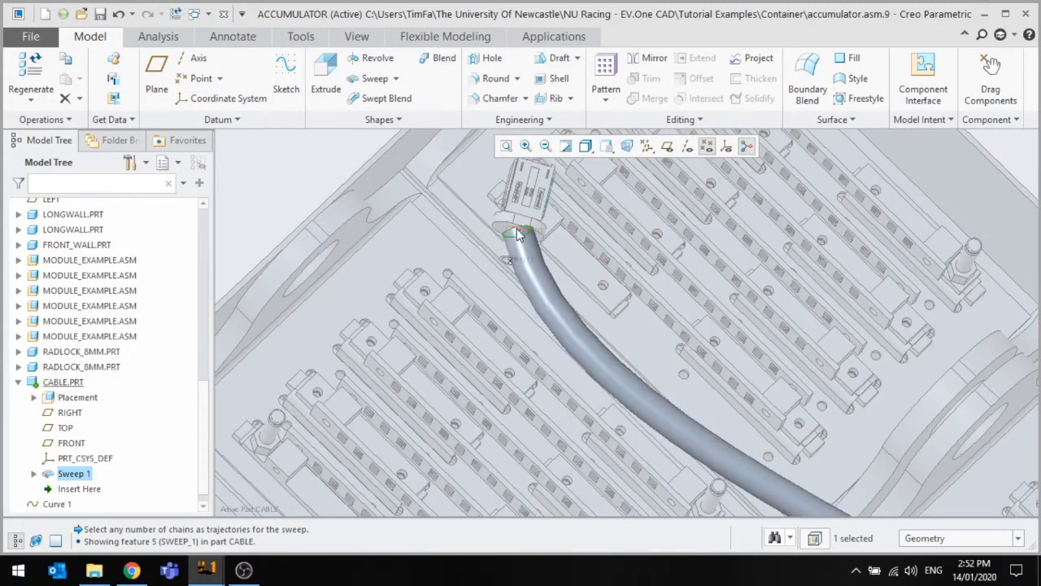
scroll(511, 275, "up", 4)
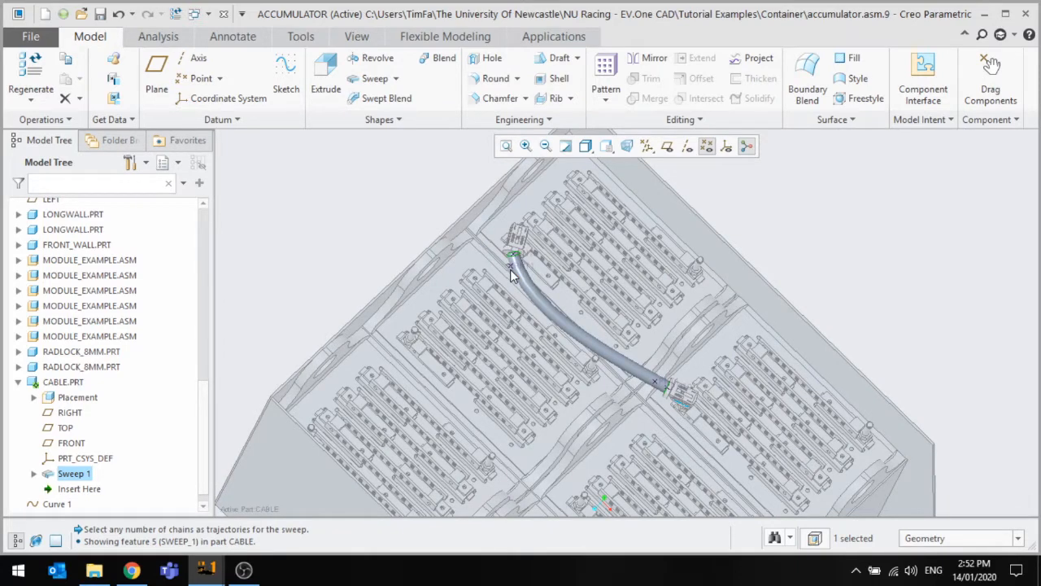
scroll(511, 275, "down", 3)
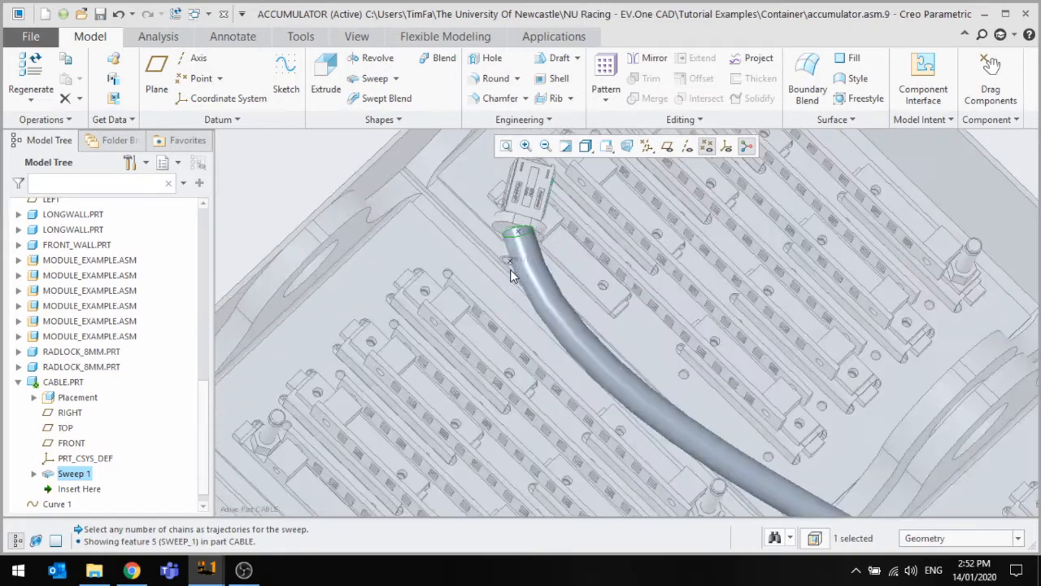
scroll(517, 280, "down", 2)
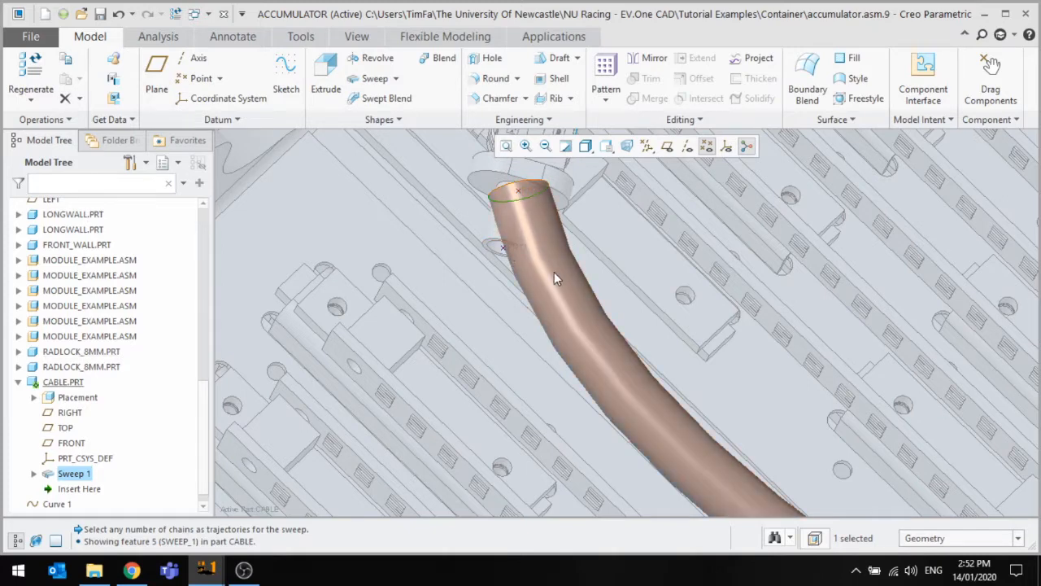
scroll(409, 214, "up", 4)
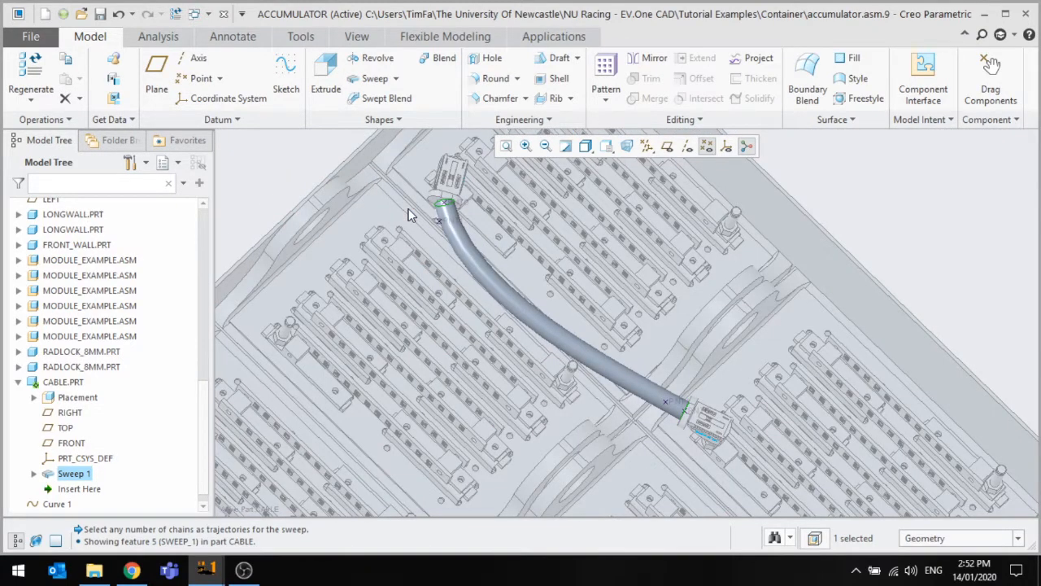
scroll(649, 209, "up", 4)
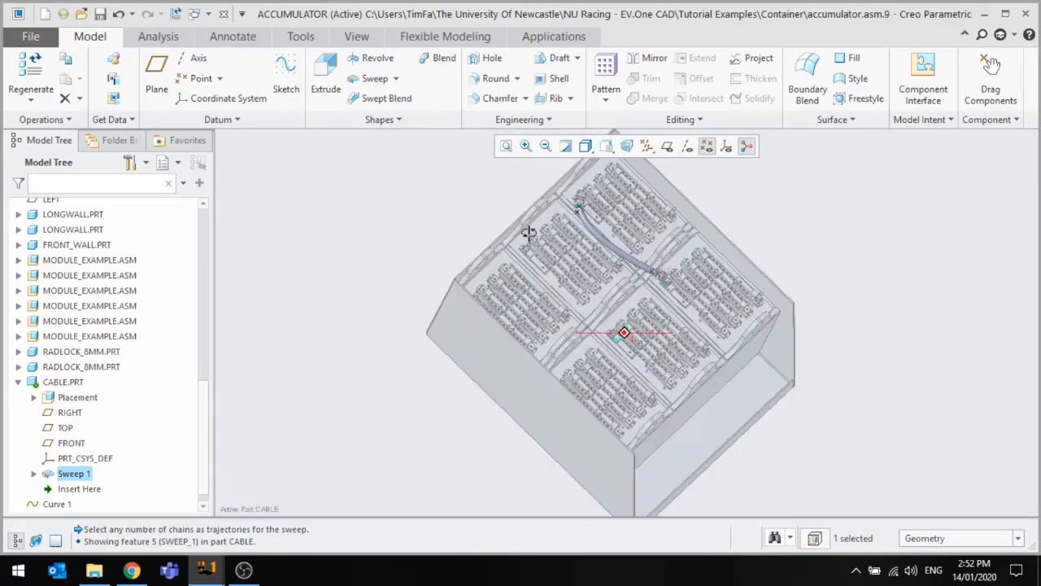
middle_click_drag(529, 233, 512, 227)
Leave the sweep's name unedited and open CABLE.PRT in its own window.
left_click(74, 475)
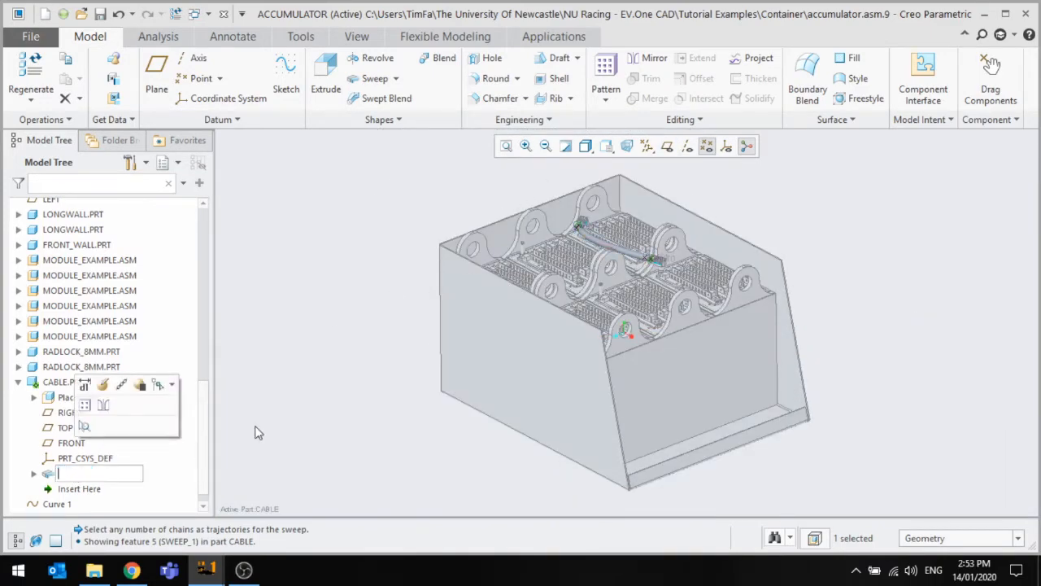
left_click(256, 428)
left_click(65, 384)
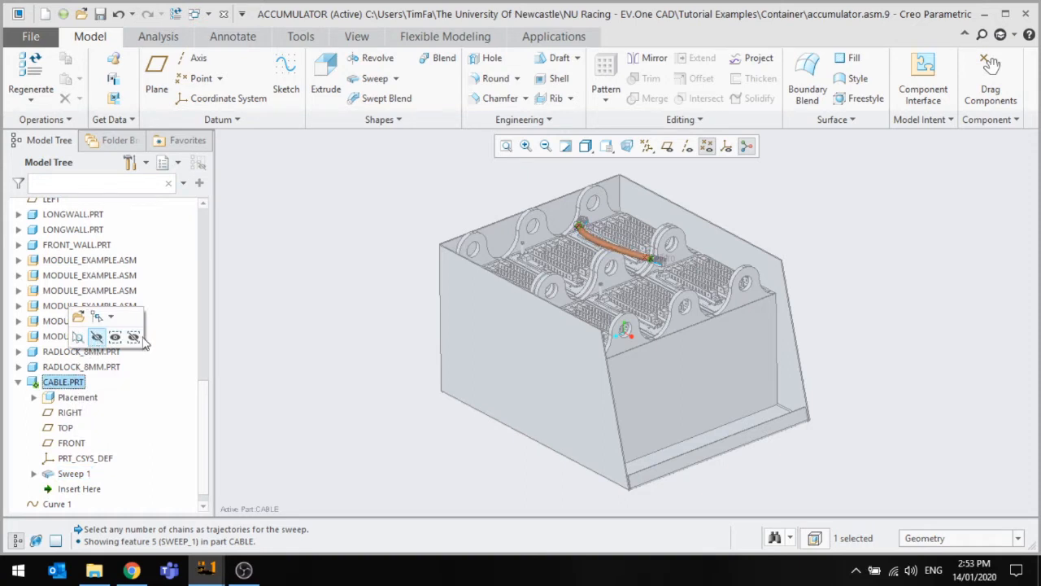
left_click(77, 319)
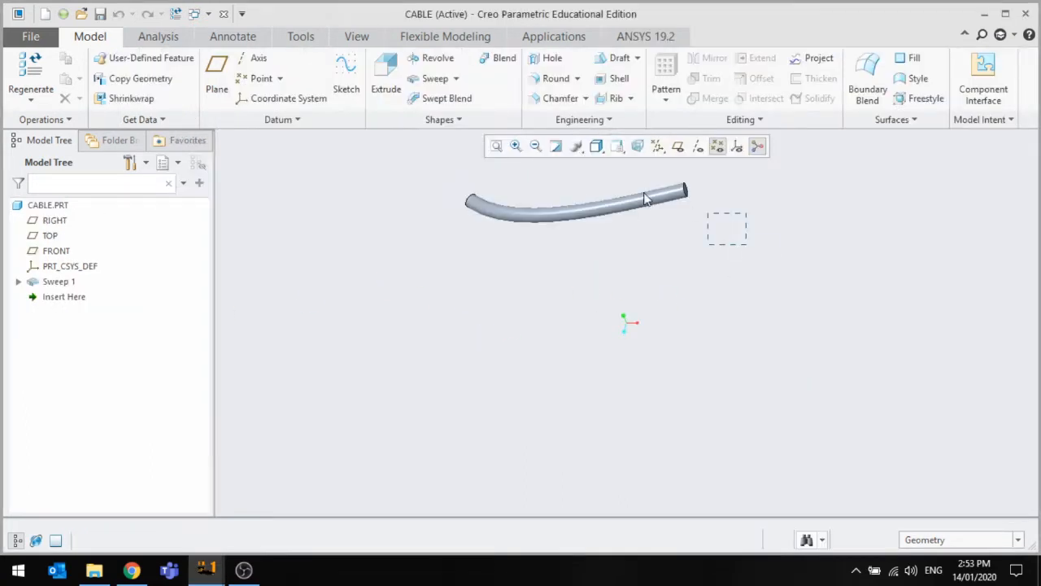
Select the swept cable and browse the Paint-Spray and Plastics-Clear appearance libraries for a suitable colour.
left_click(644, 199)
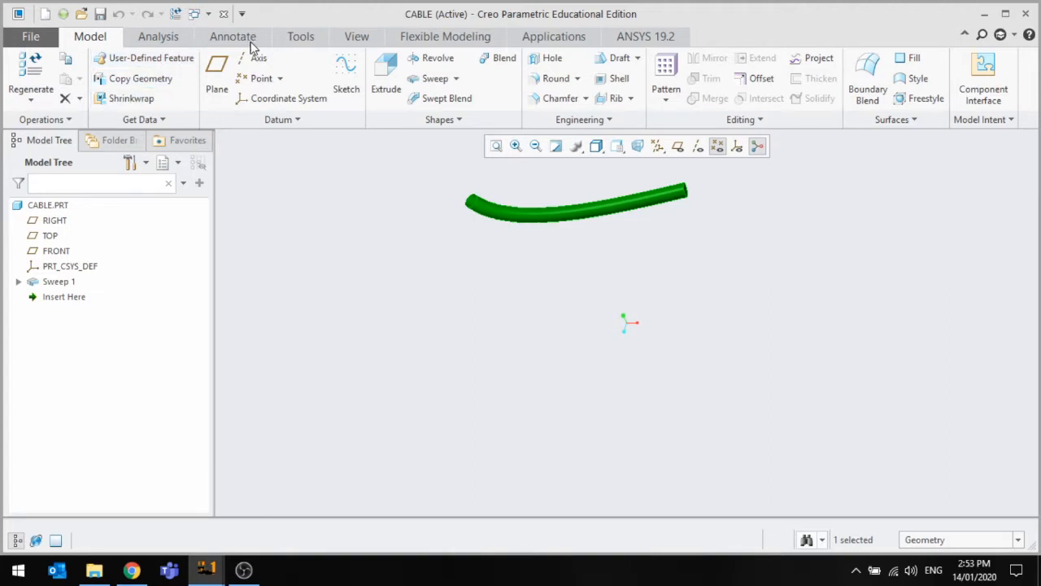
left_click(357, 37)
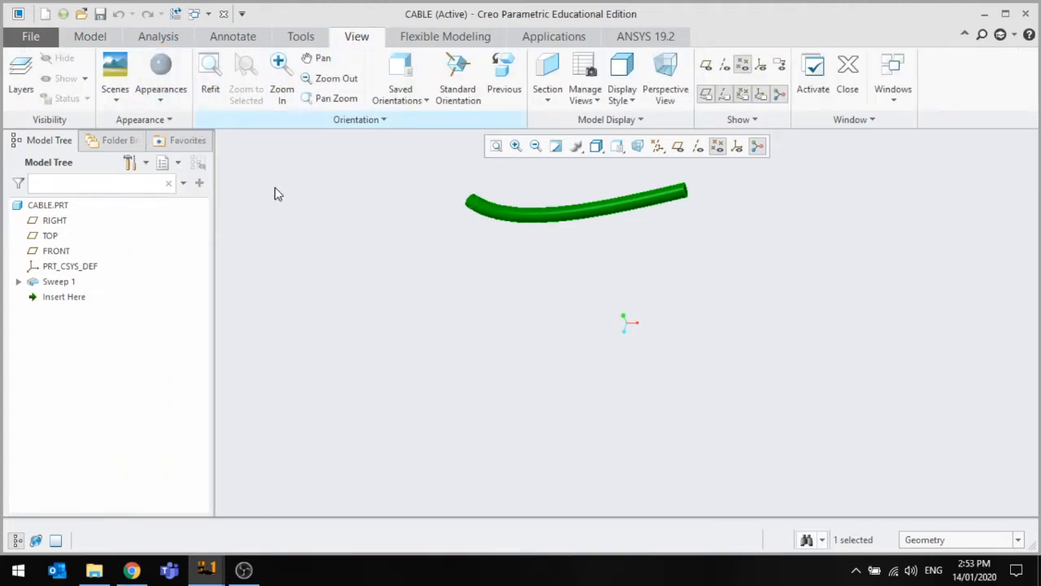
left_click(176, 101)
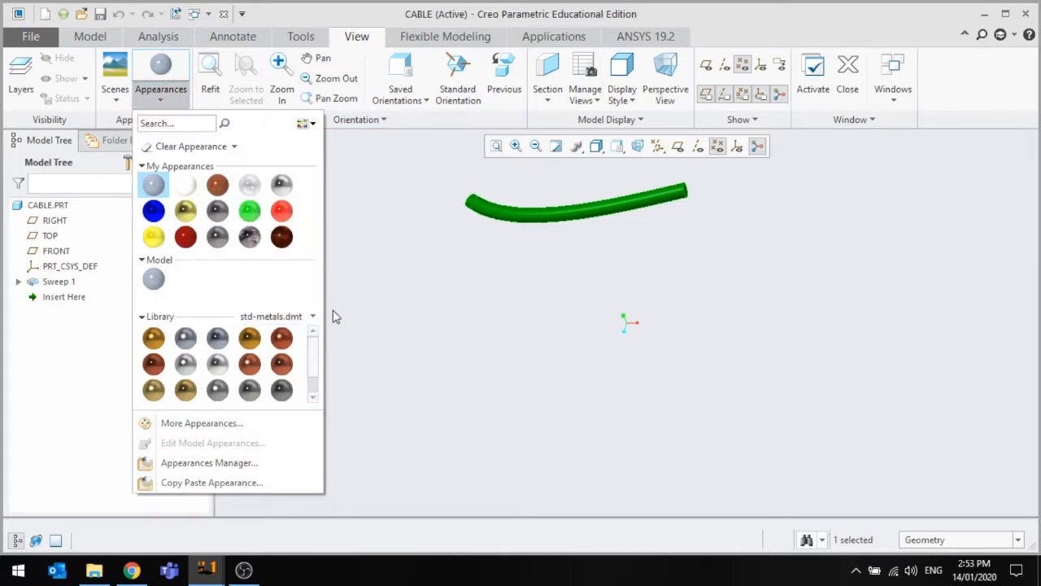
left_click(312, 317)
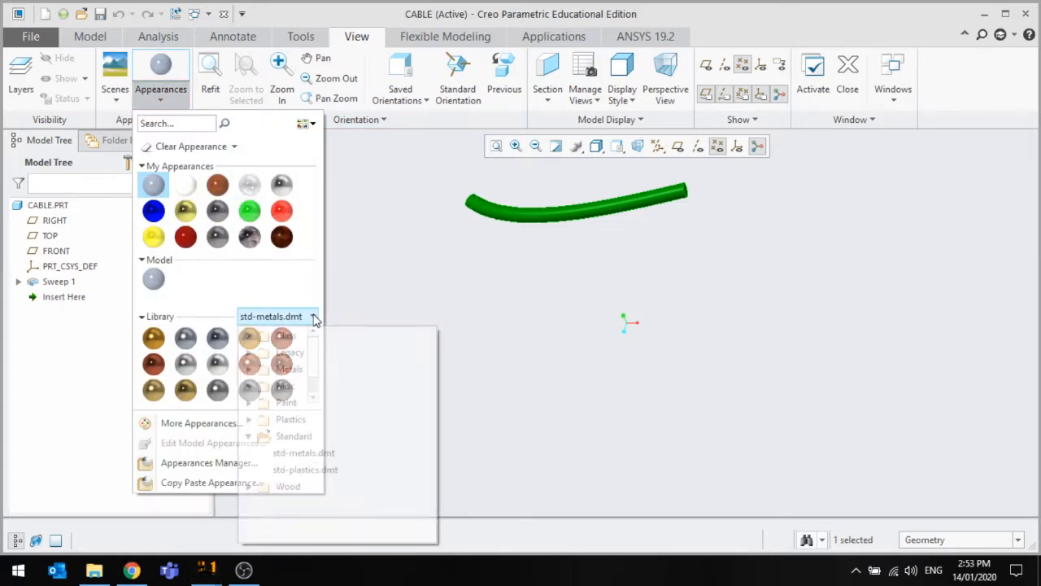
left_click(249, 419)
scroll(262, 436, "down", 1)
scroll(277, 459, "up", 1)
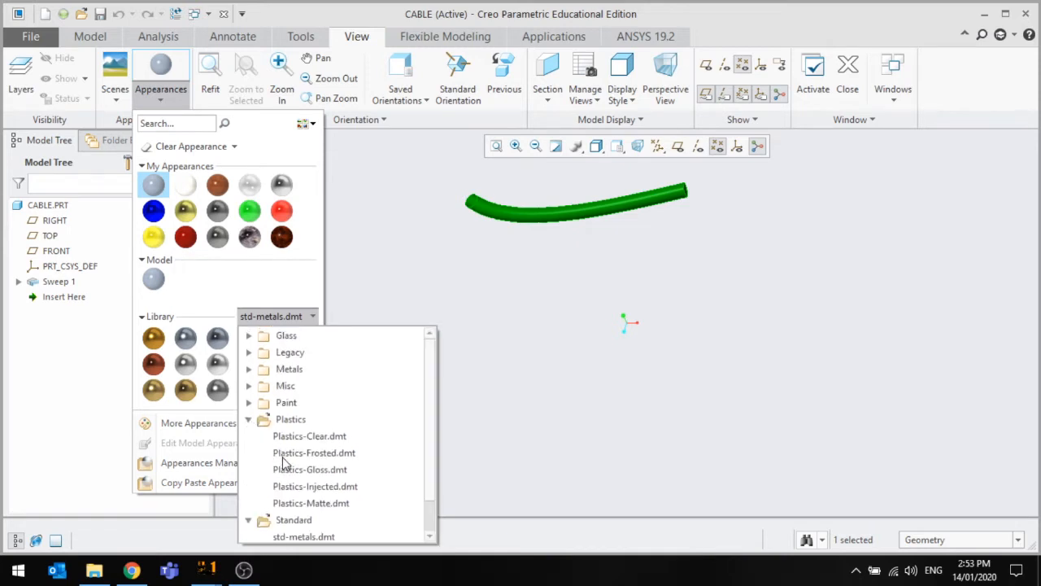
left_click(249, 403)
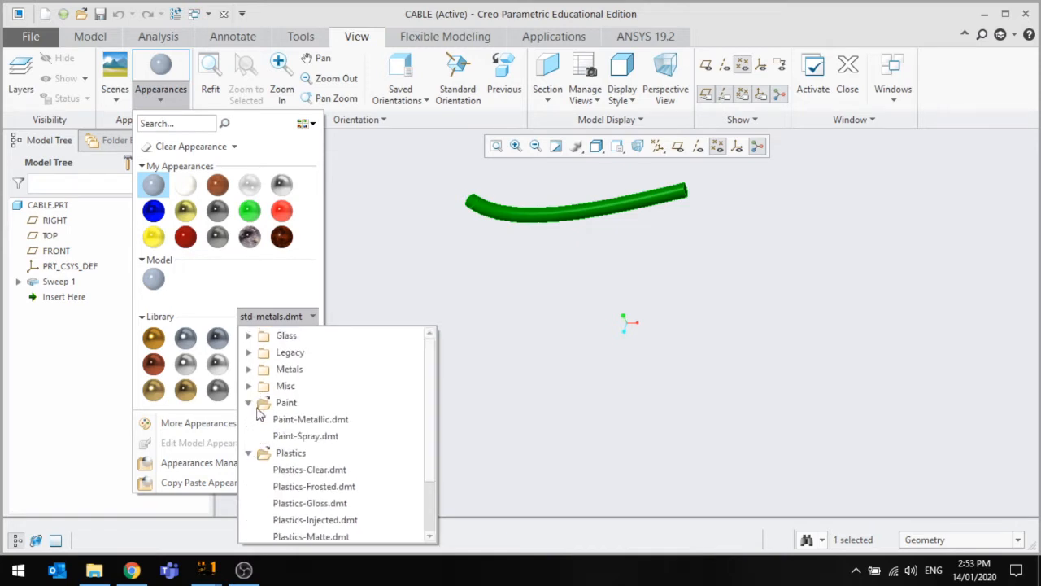
left_click(333, 439)
left_click(165, 98)
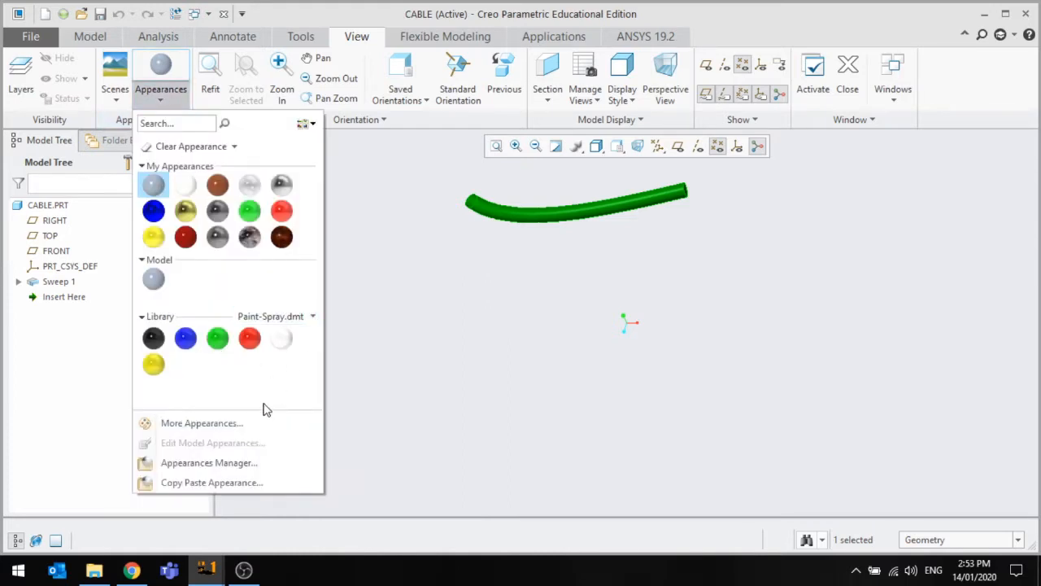
left_click(309, 317)
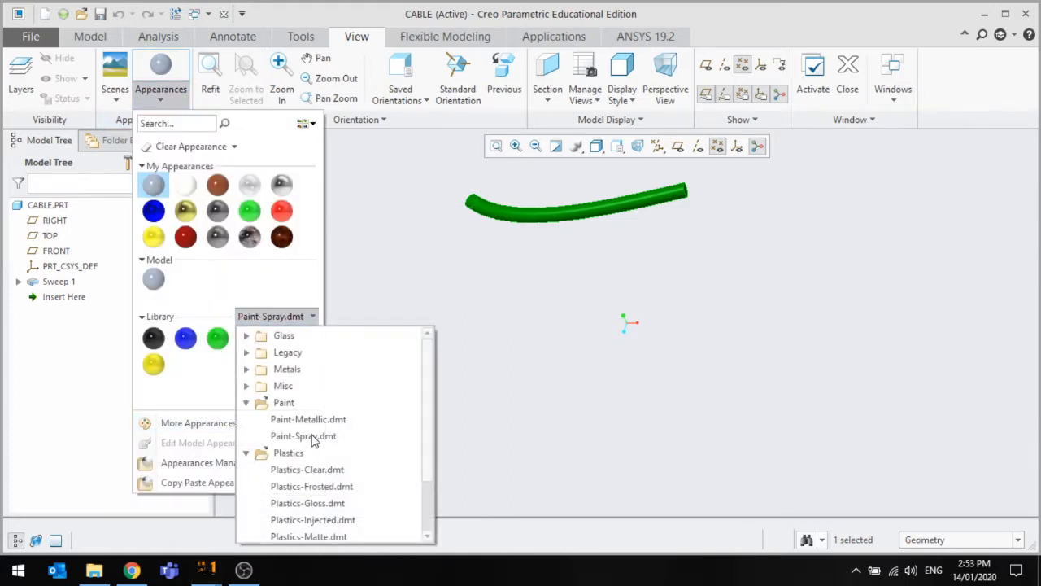
left_click(334, 473)
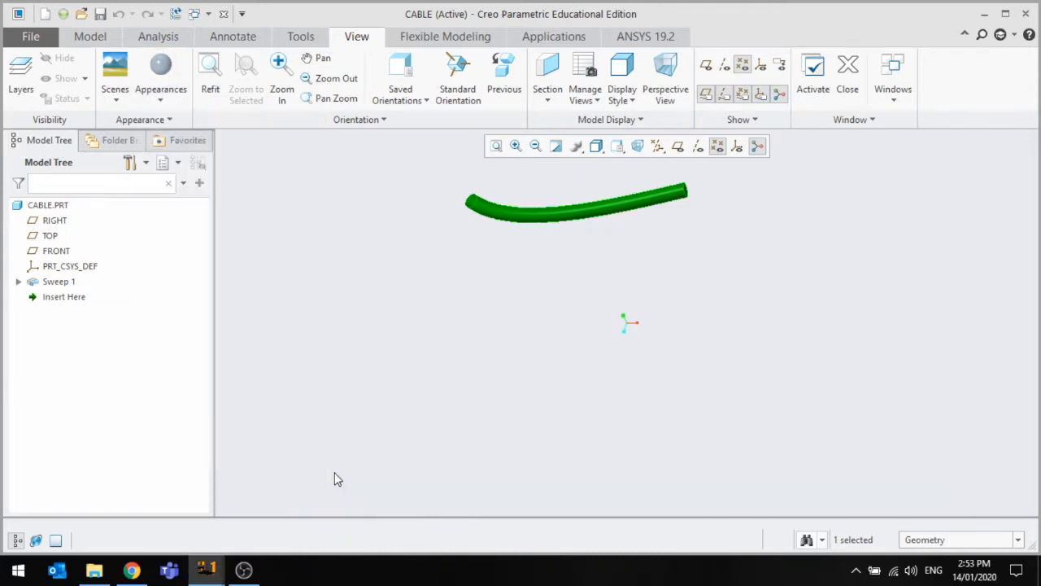
left_click(165, 101)
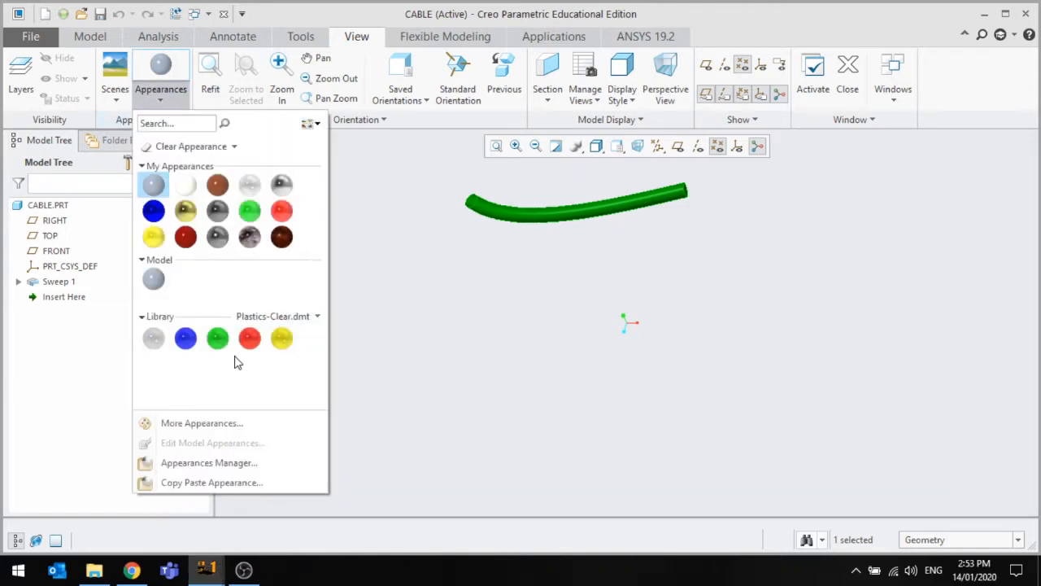
left_click(172, 421)
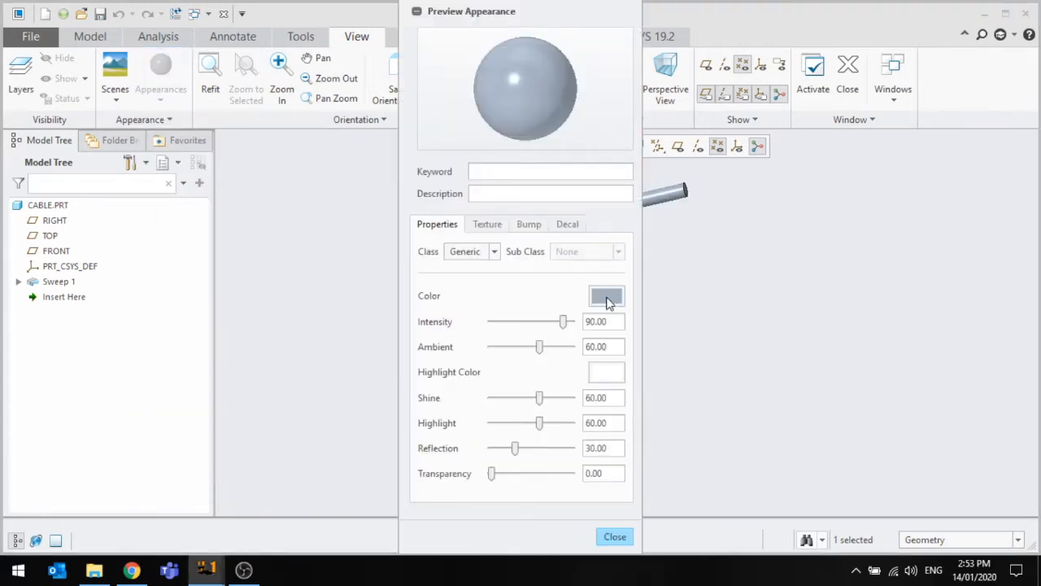
left_click(607, 297)
left_click(913, 214)
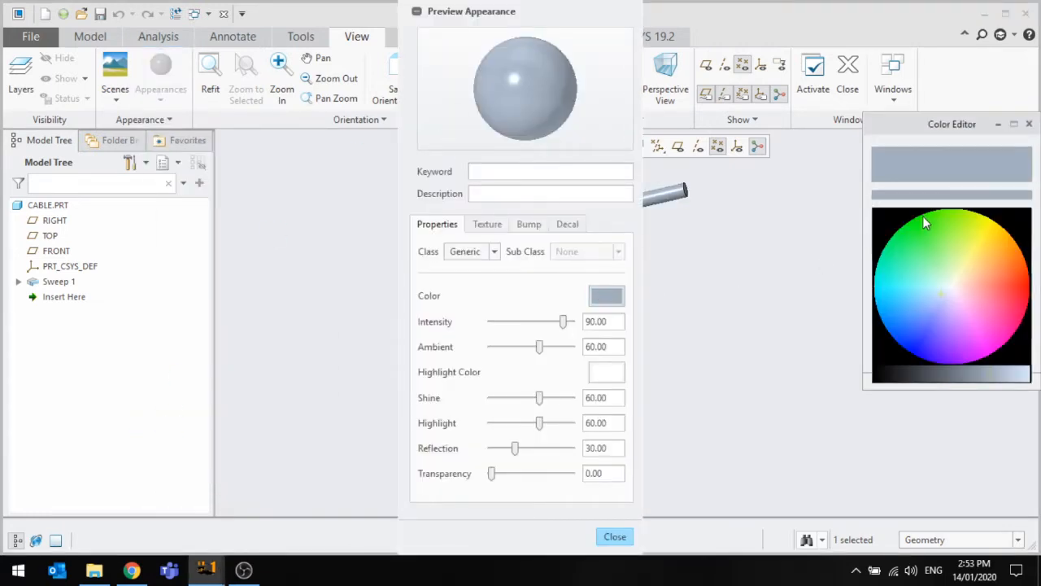
left_click(1011, 537)
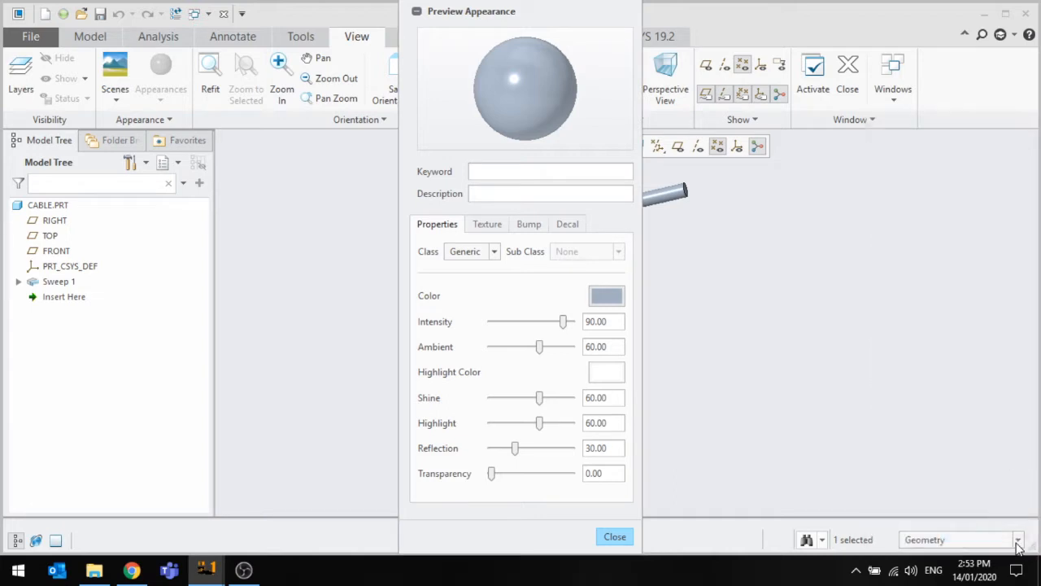
left_click(616, 536)
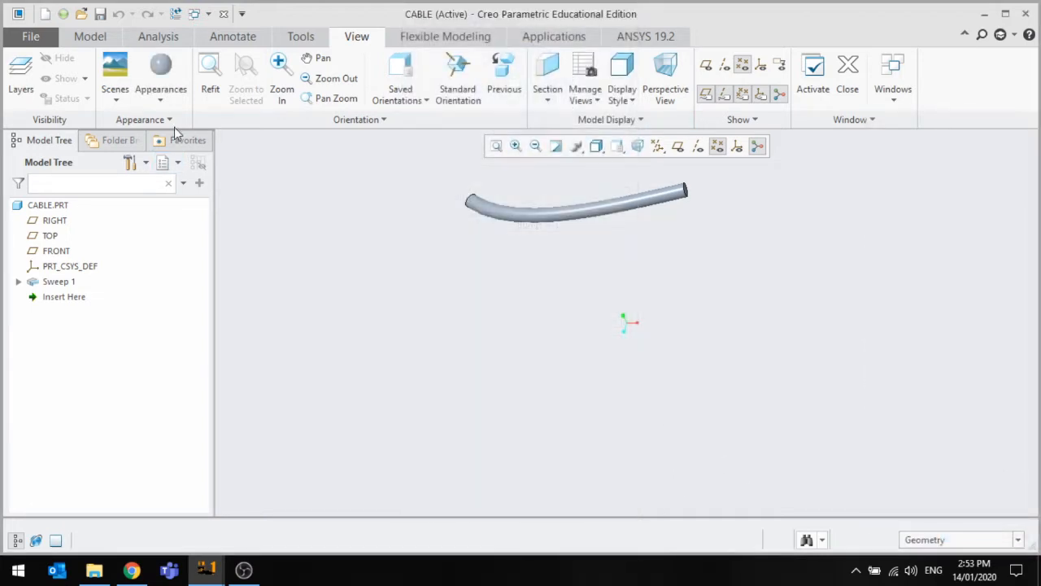
Define a new generic appearance with an orange colour of RGB 224.1, 158.1, 1.7.
left_click(160, 73)
left_click(175, 421)
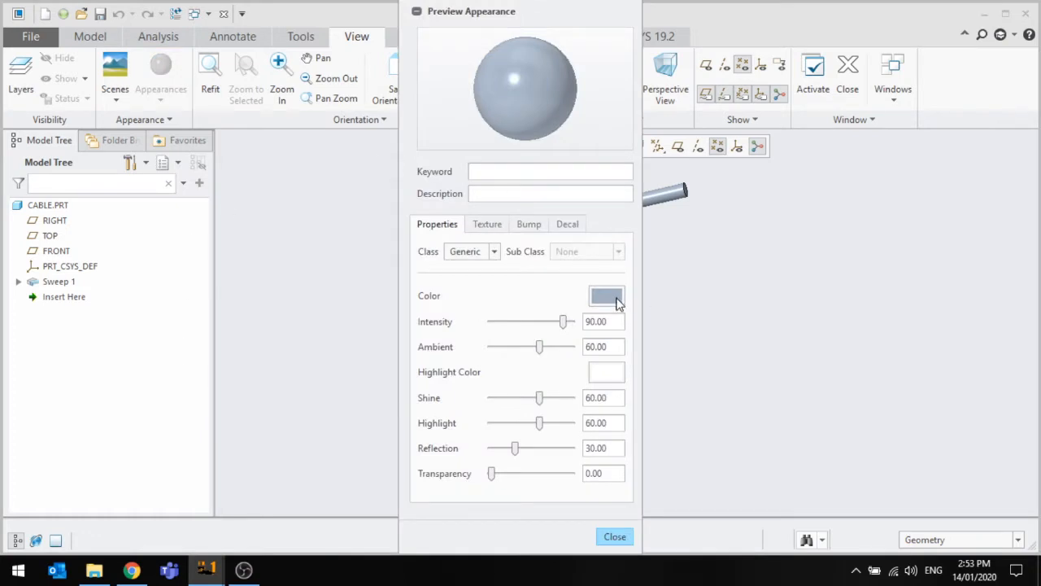
left_click(606, 297)
left_click_drag(990, 334, 1019, 248)
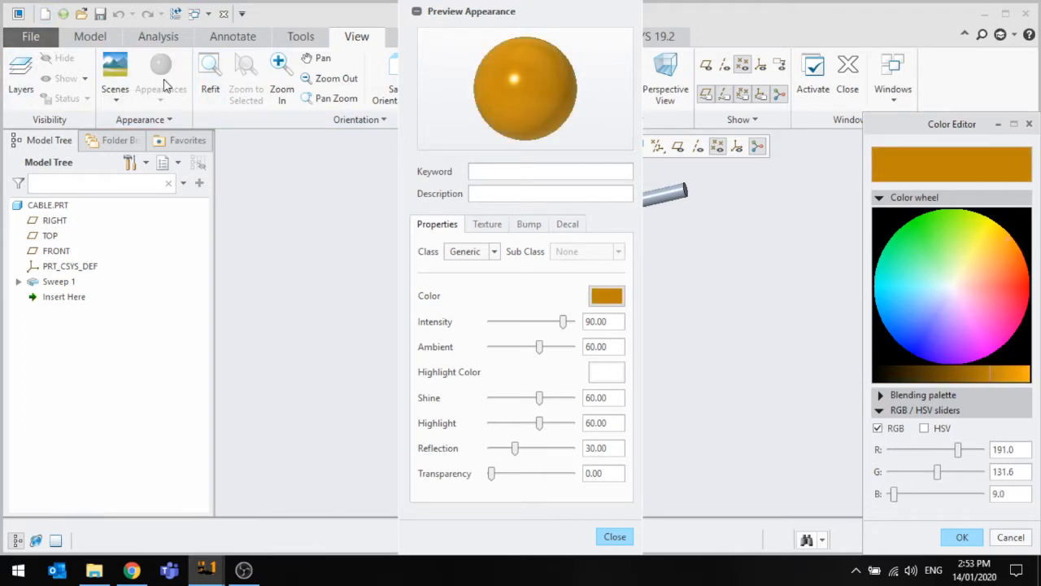
left_click_drag(1014, 275, 992, 260)
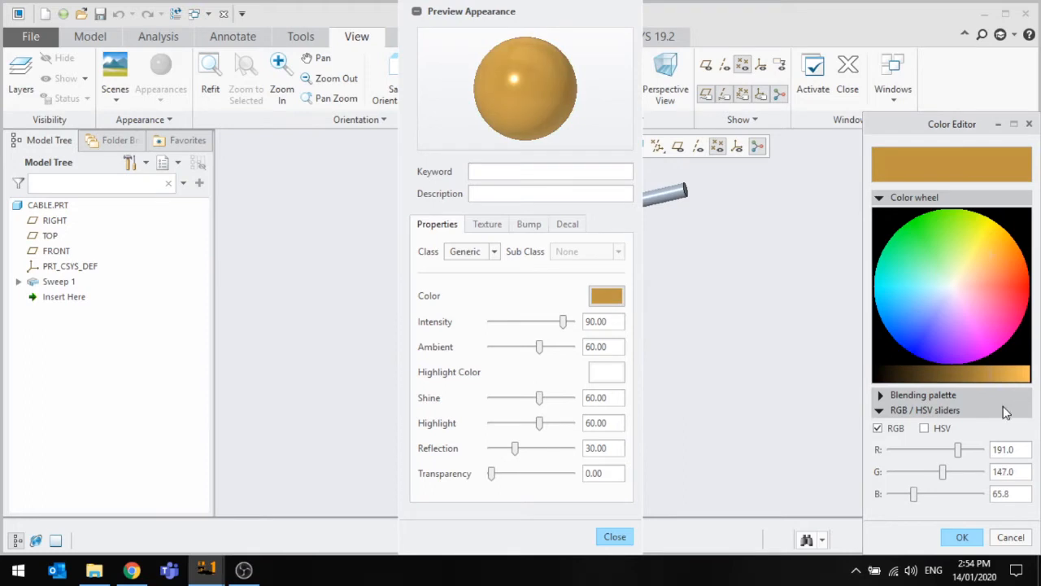
left_click_drag(1021, 375, 1015, 376)
left_click_drag(996, 241, 1019, 248)
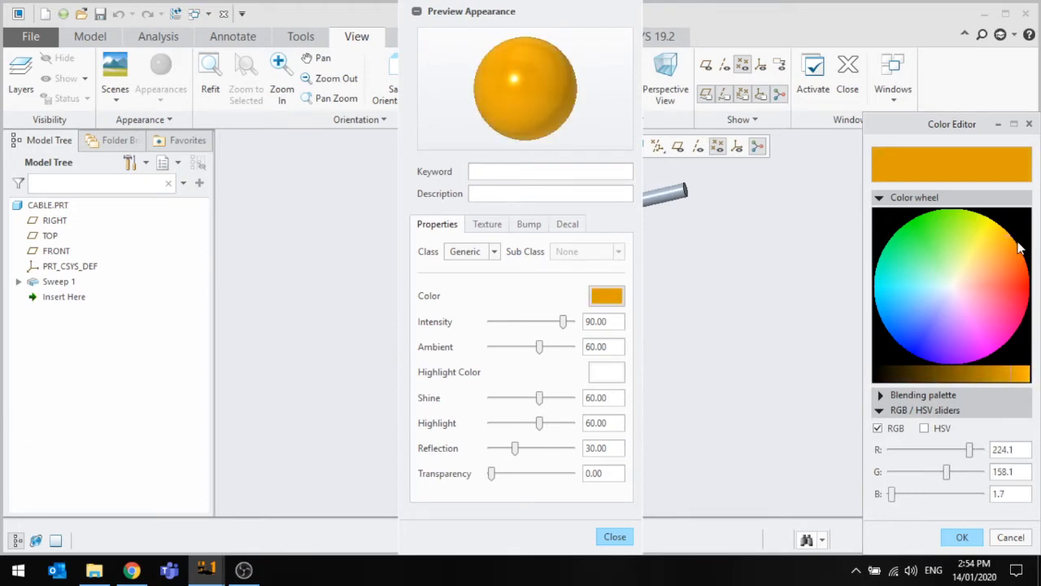
left_click(958, 535)
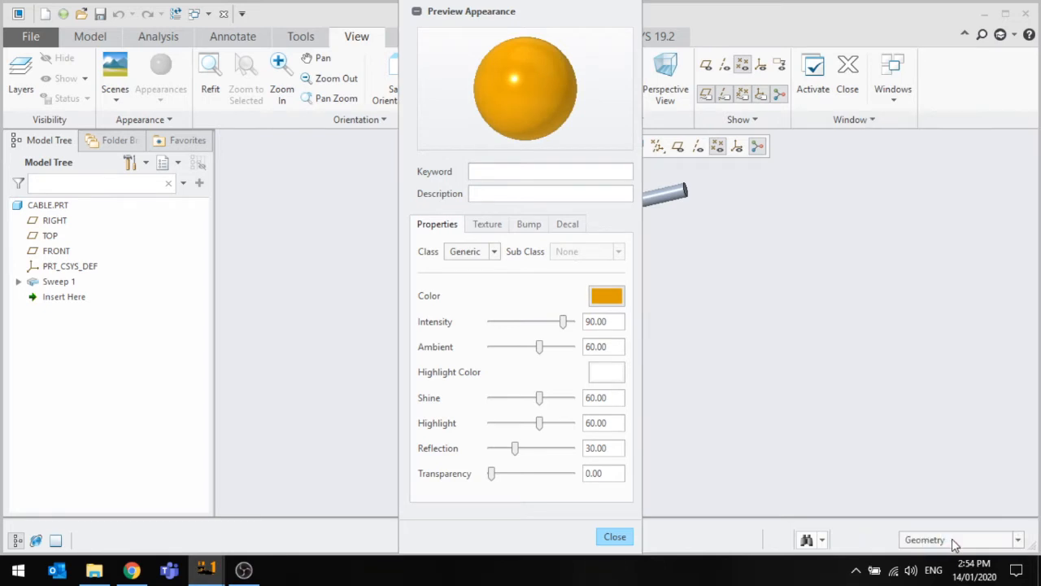
left_click(625, 536)
Apply the new orange appearance to the swept cable in CABLE.PRT.
scroll(681, 349, "down", 3)
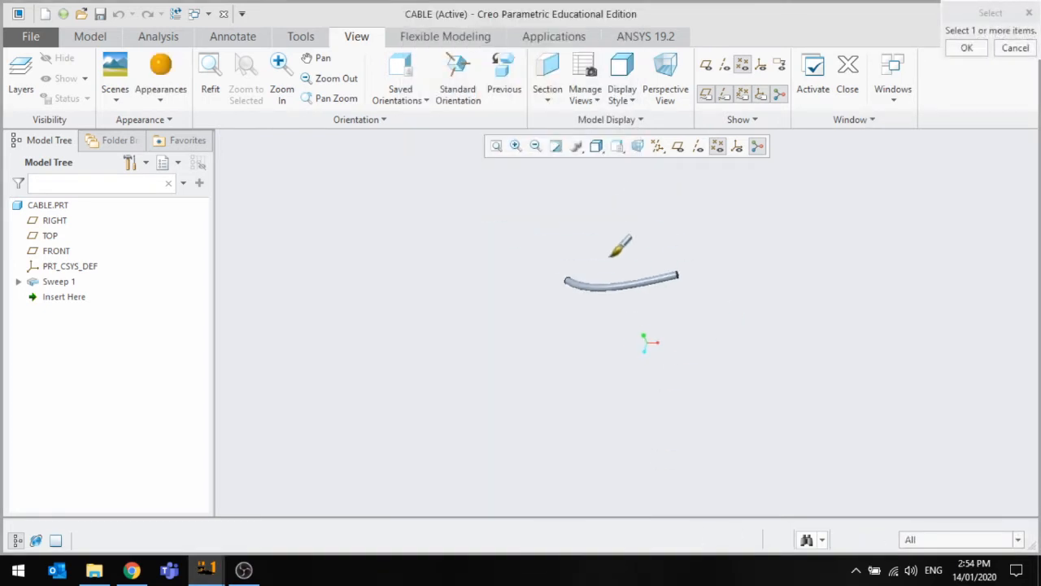
middle_click(626, 284)
left_click(624, 285)
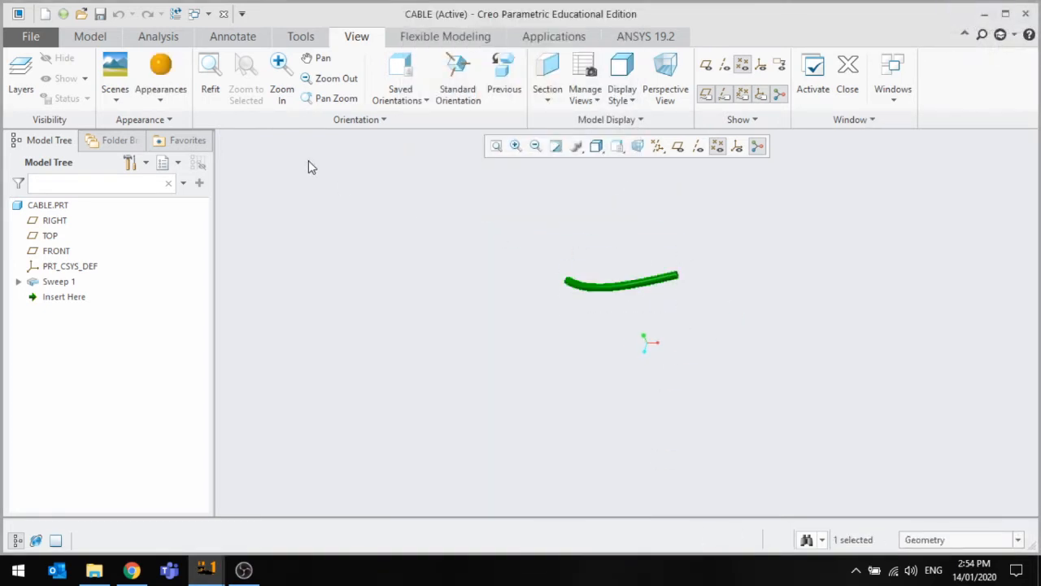
left_click(160, 68)
scroll(619, 283, "down", 5)
middle_click_drag(660, 232, 635, 230)
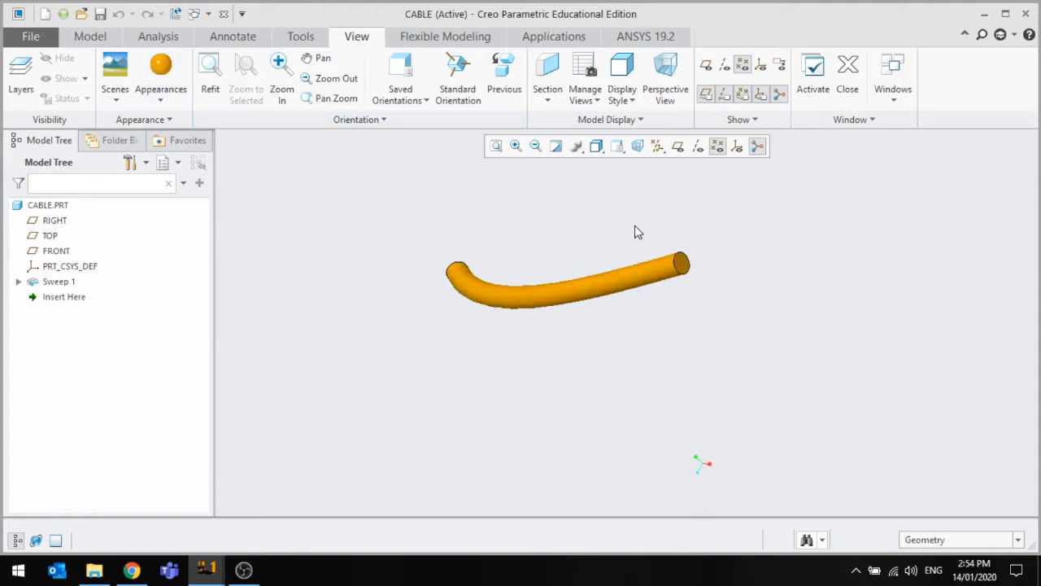
Save CABLE.PRT and return from its window to the ACCUMULATOR assembly.
left_click(99, 14)
left_click(380, 516)
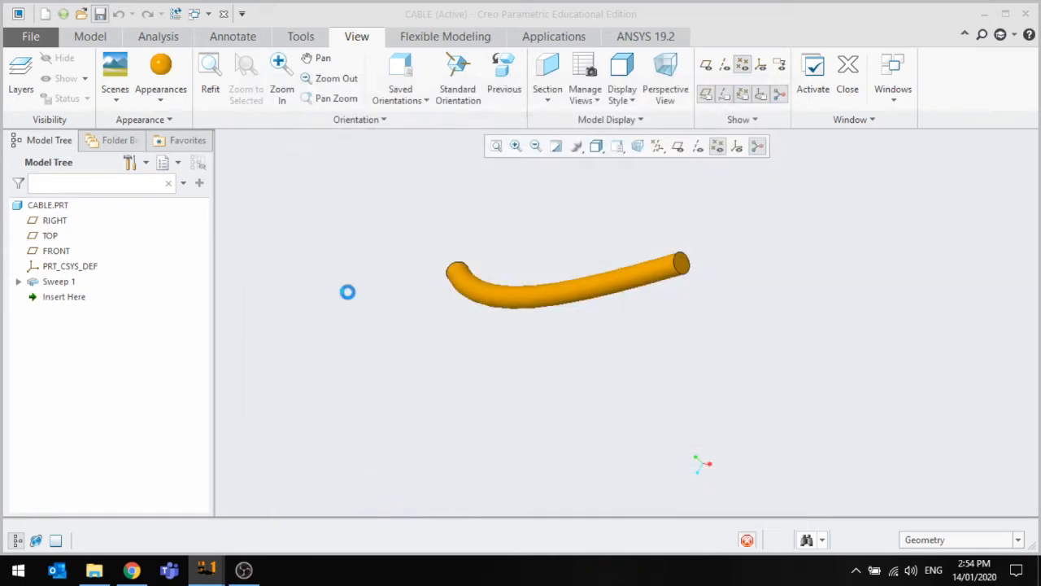
left_click(223, 14)
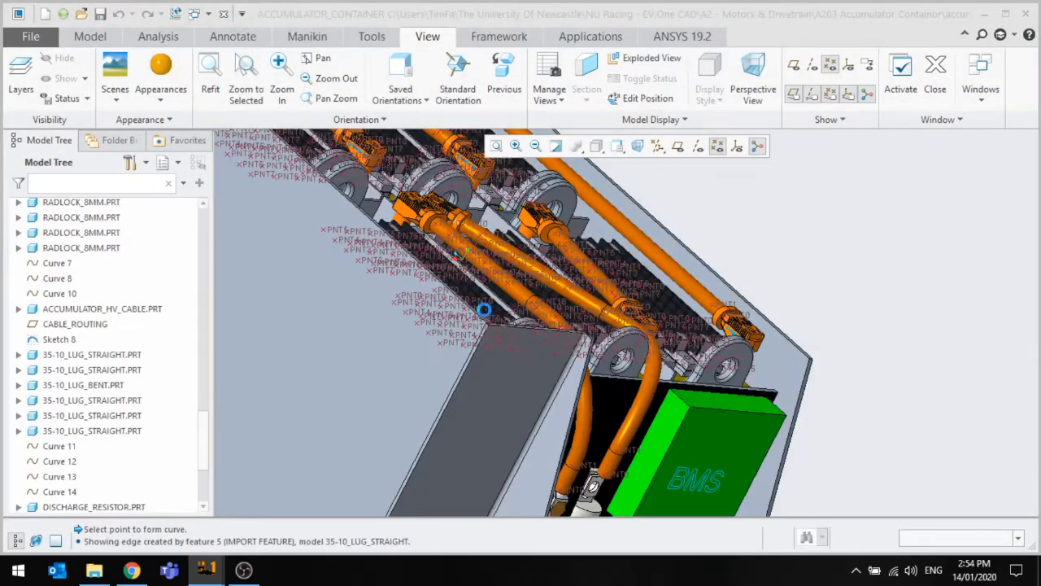
left_click(985, 14)
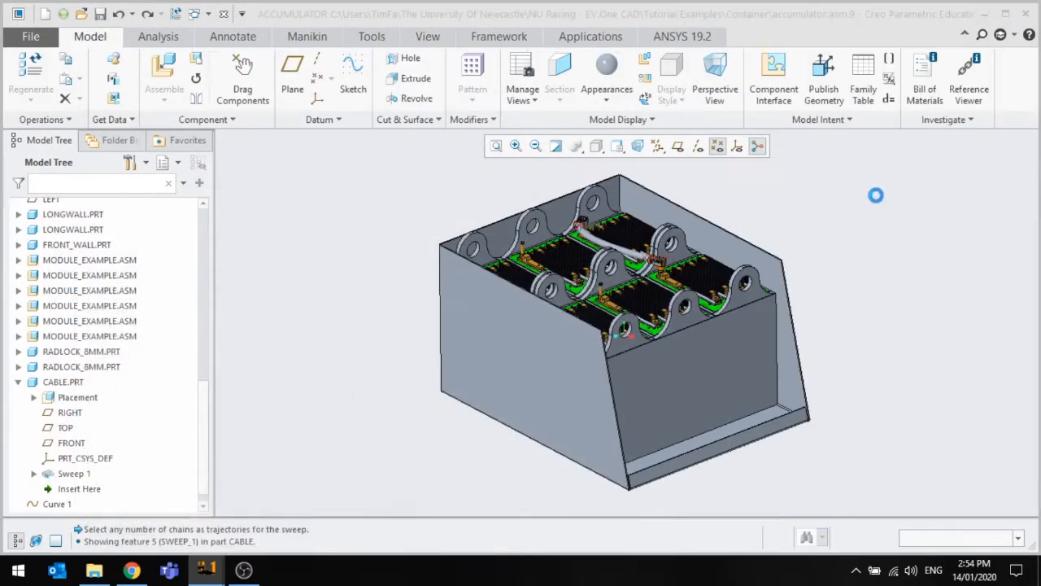
Examine the orange cable and its route between the battery modules in the ACCUMULATOR assembly from several angles.
scroll(584, 218, "down", 5)
middle_click_drag(584, 218, 649, 311)
scroll(649, 311, "up", 6)
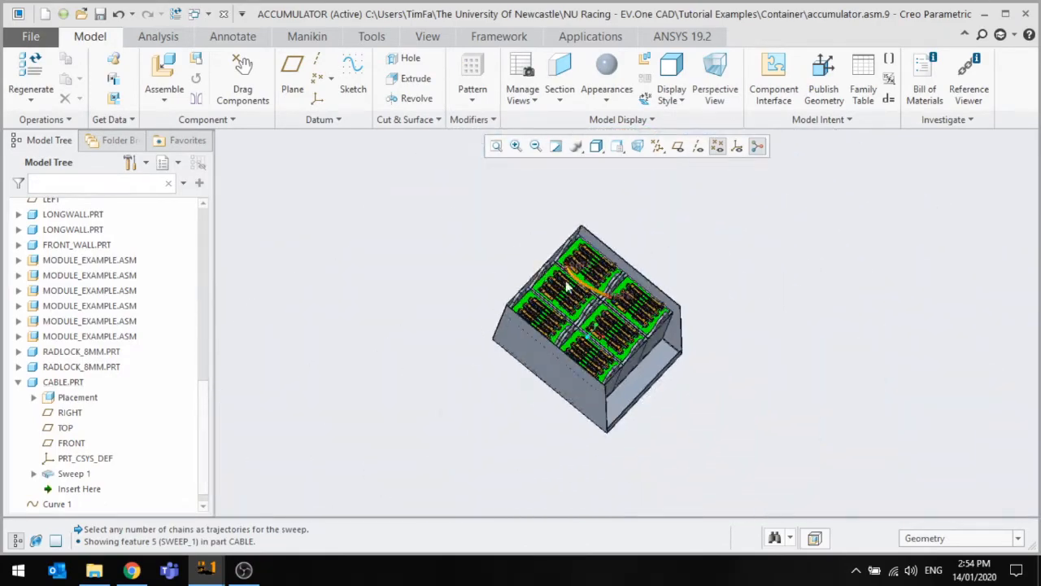
scroll(618, 304, "down", 3)
middle_click_drag(571, 319, 510, 280)
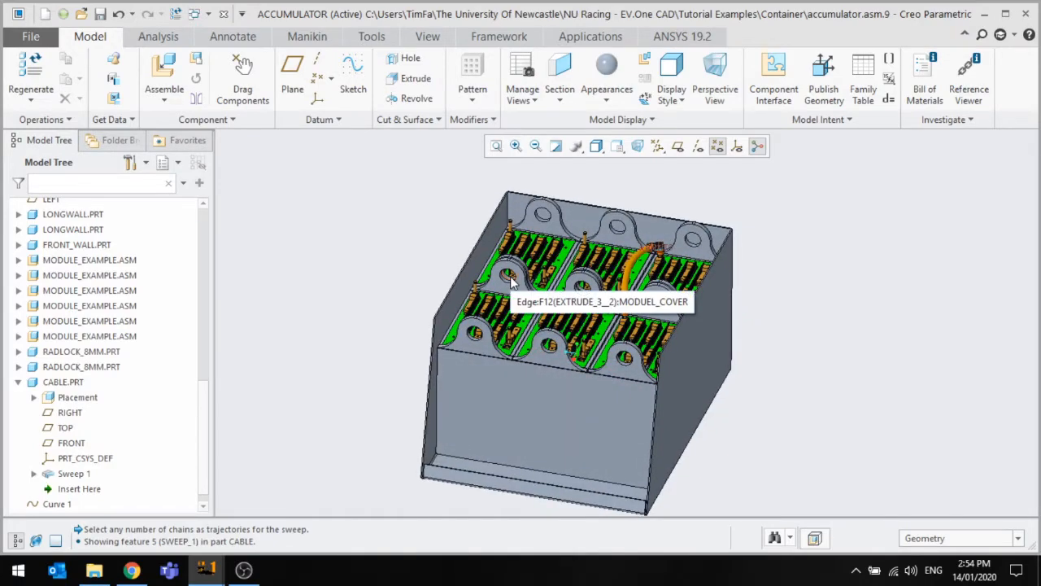
mouse_move(740, 399)
middle_mouse_down()
mouse_move(751, 399)
mouse_move(741, 431)
mouse_move(744, 367)
mouse_move(752, 378)
mouse_move(736, 367)
mouse_move(781, 341)
mouse_move(814, 358)
mouse_move(833, 290)
middle_mouse_up()
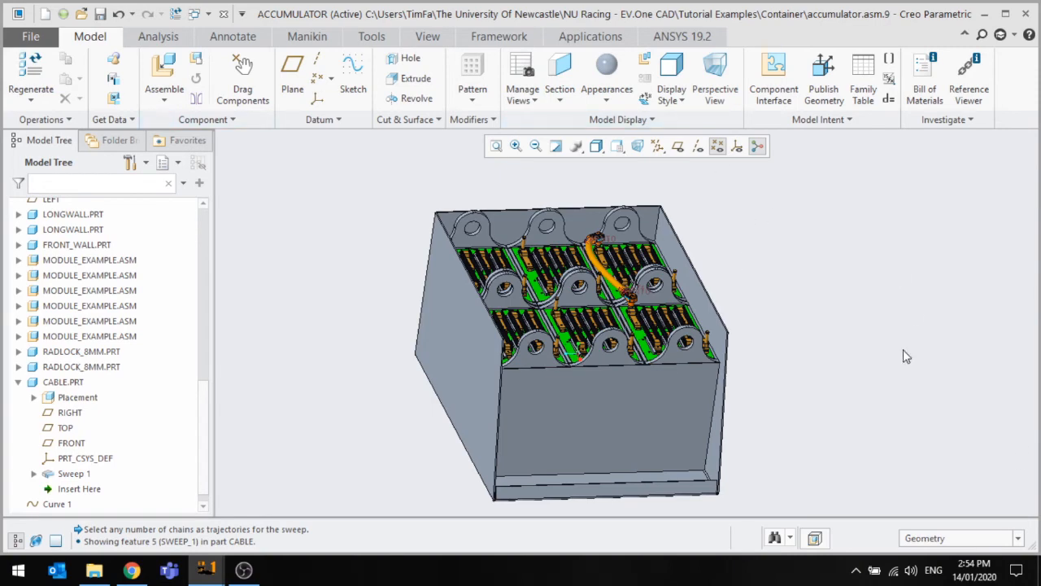
mouse_move(788, 385)
middle_mouse_down()
mouse_move(783, 365)
mouse_move(841, 365)
mouse_move(861, 419)
middle_mouse_up()
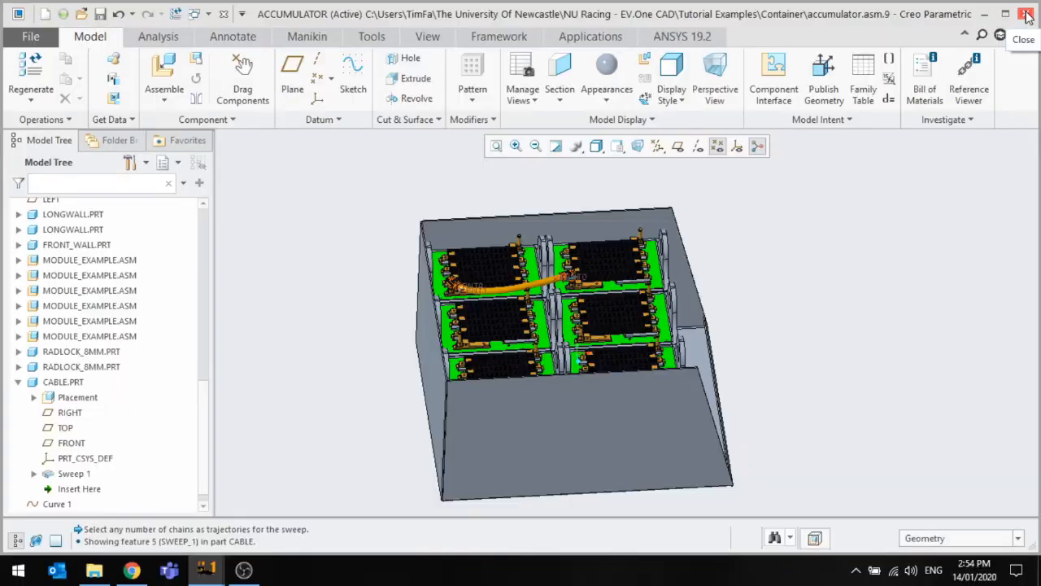
Close the ACCUMULATOR and ACCUMULATOR_CONTAINER assemblies and exit Creo Parametric.
left_click(1026, 15)
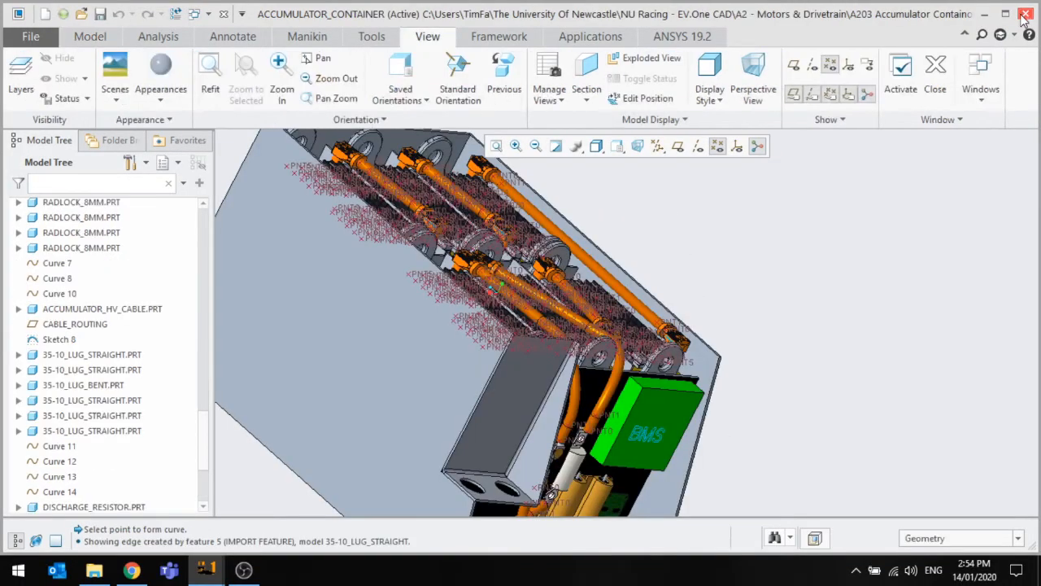
left_click(1024, 15)
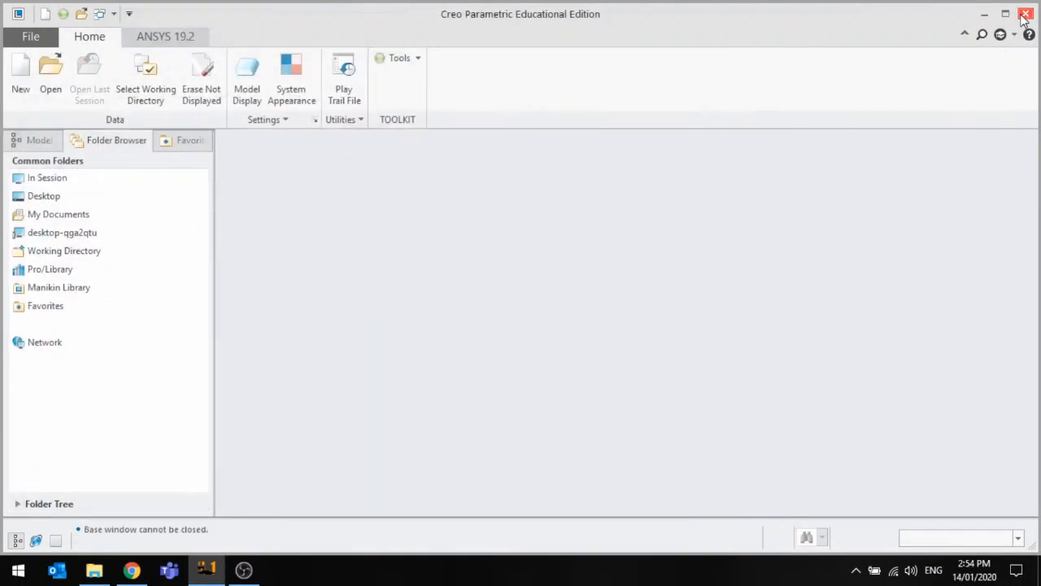
left_click(1024, 15)
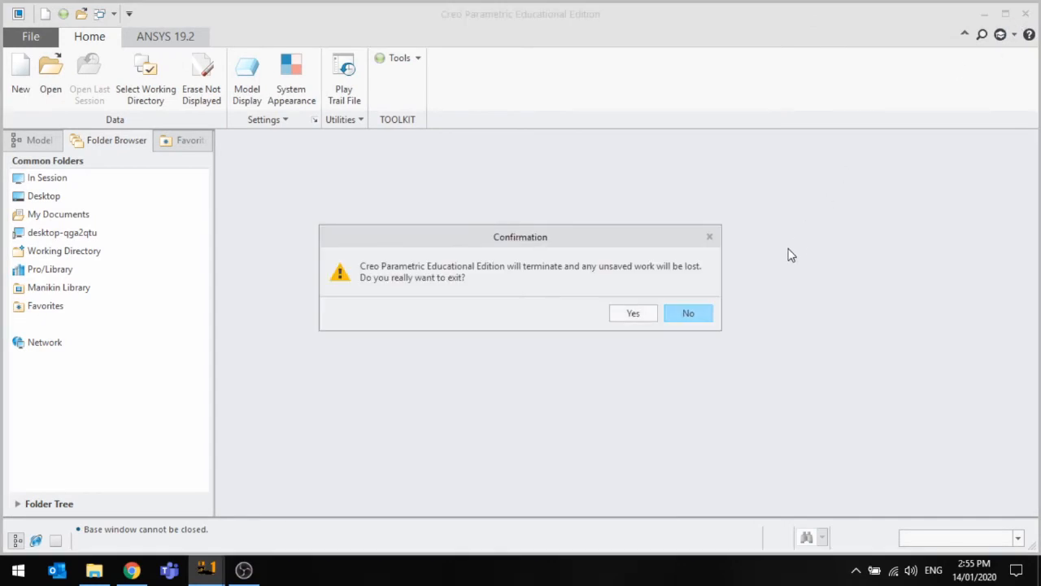
left_click(633, 314)
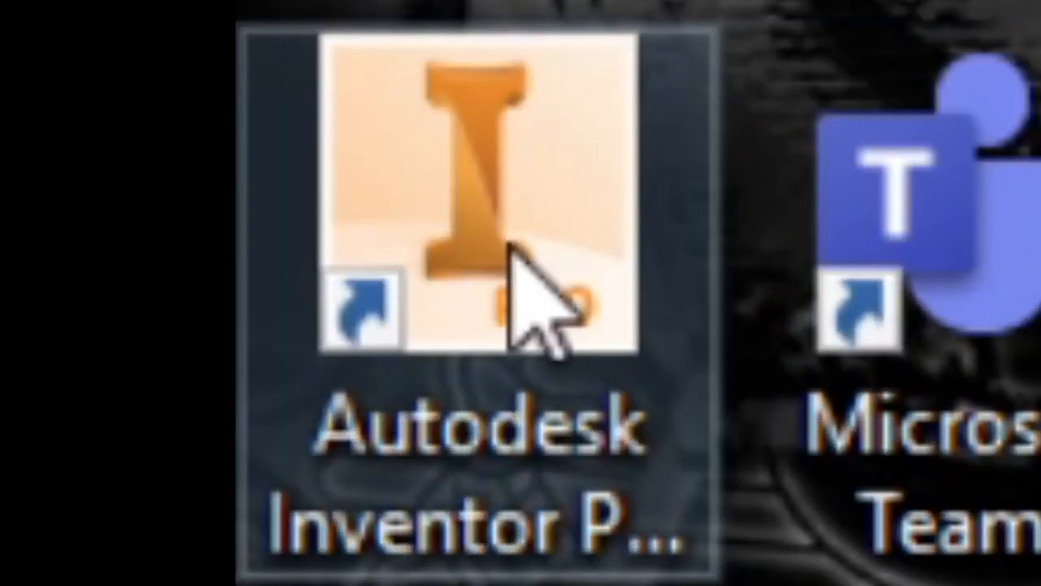
Launch Autodesk Inventor from the desktop.
double_click(246, 295)
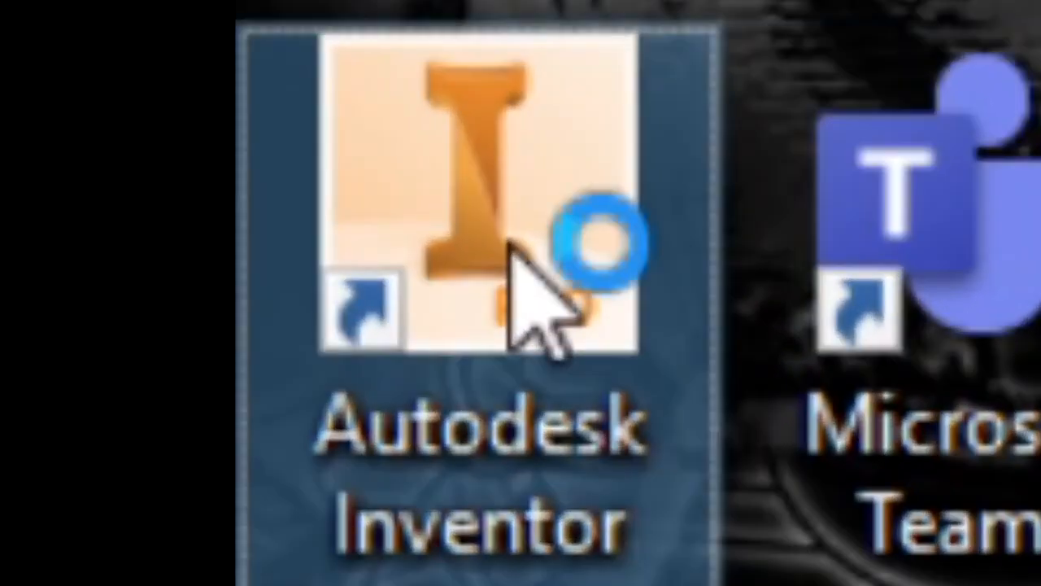